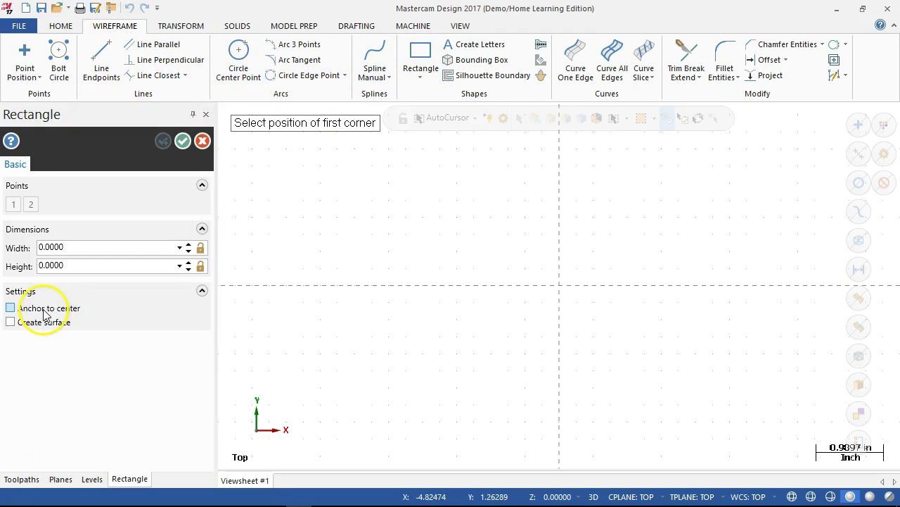
Step: Create a rectangle 2.5 inches wide and 2.5 inches high, anchored to its center at the origin
{"action": "left_click", "coordinate": [81, 250]}
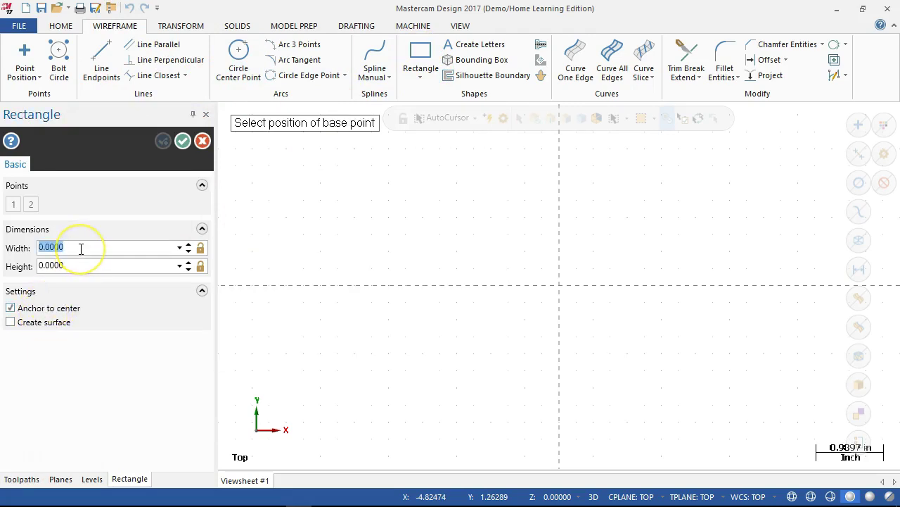
{"action": "type", "text": "2.5"}
{"action": "key", "text": "Tab"}
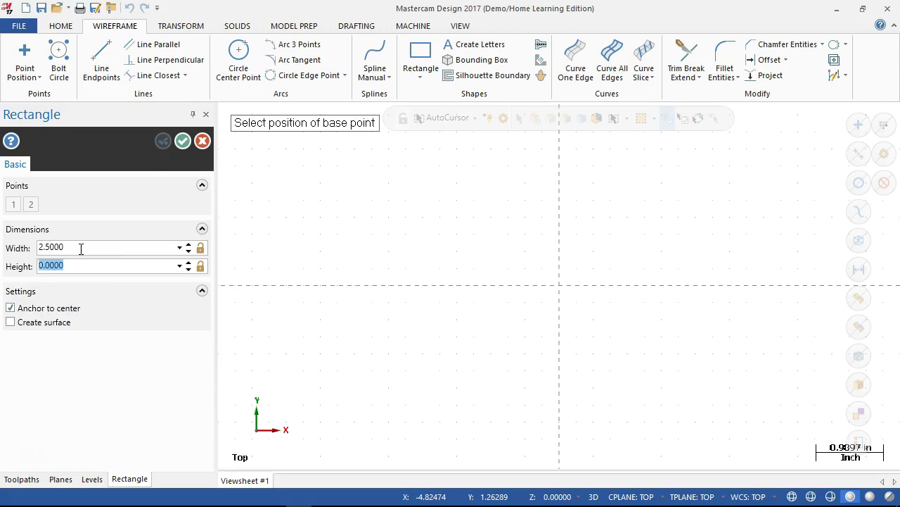
{"action": "type", "text": "2"}
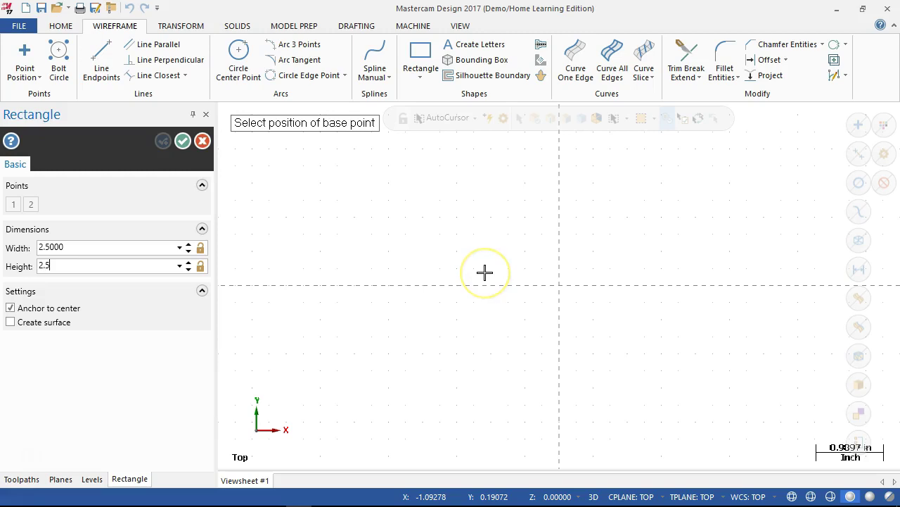
{"action": "left_click", "coordinate": [562, 286]}
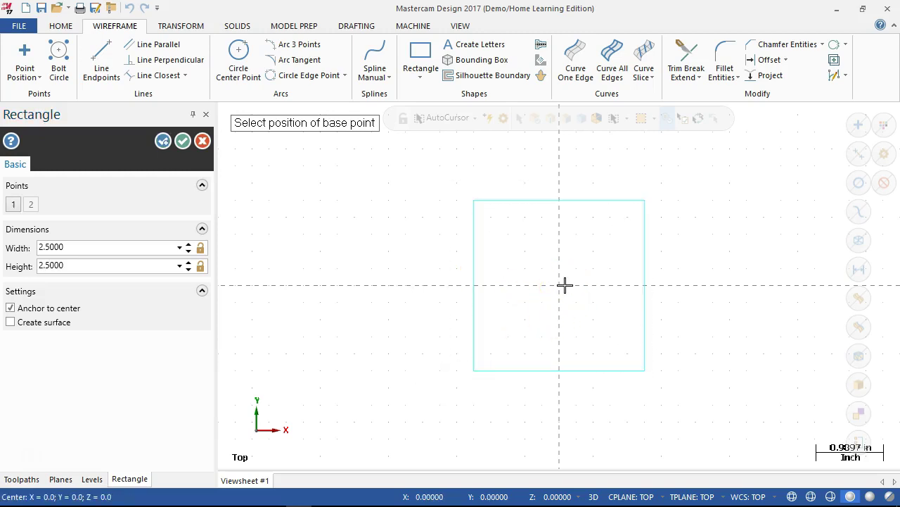
{"action": "left_click", "coordinate": [182, 142]}
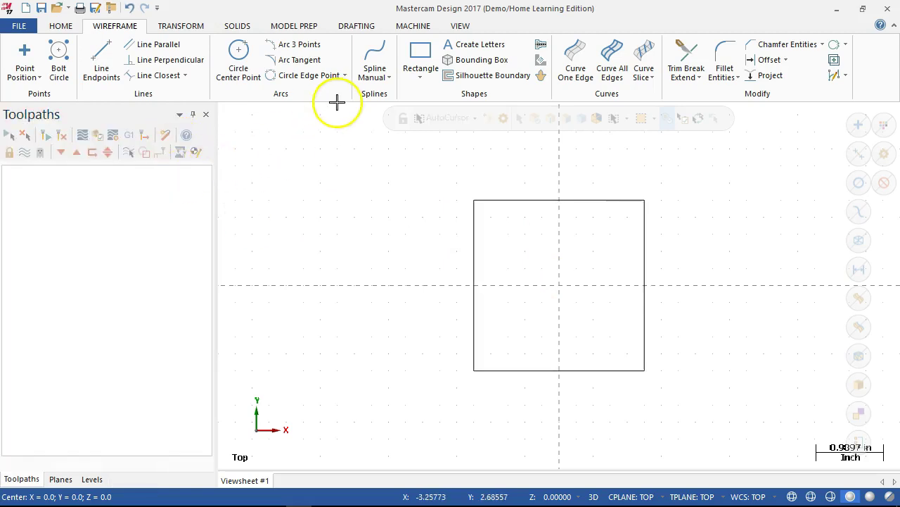
Step: Create a 2-inch diameter circle centered on the origin, consulting the Assignment 04 part drawing in the browser
{"action": "left_click", "coordinate": [239, 58]}
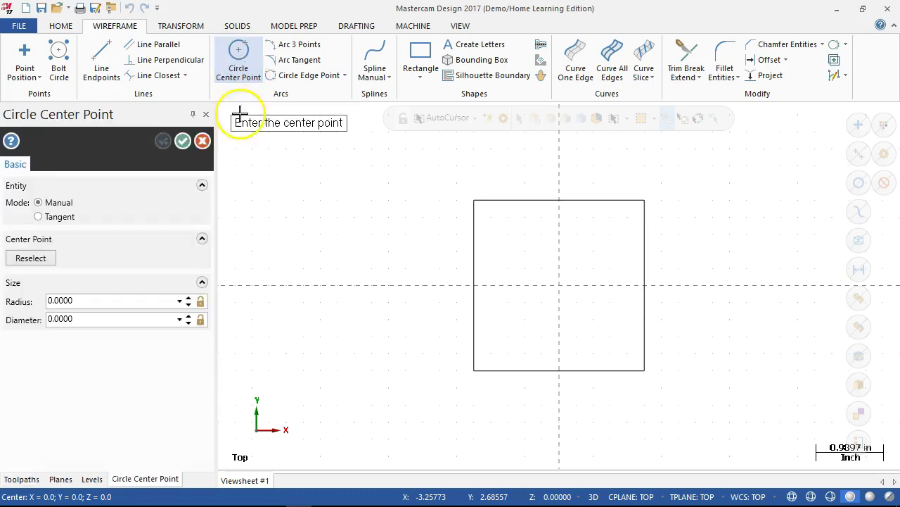
{"action": "left_click", "coordinate": [100, 318]}
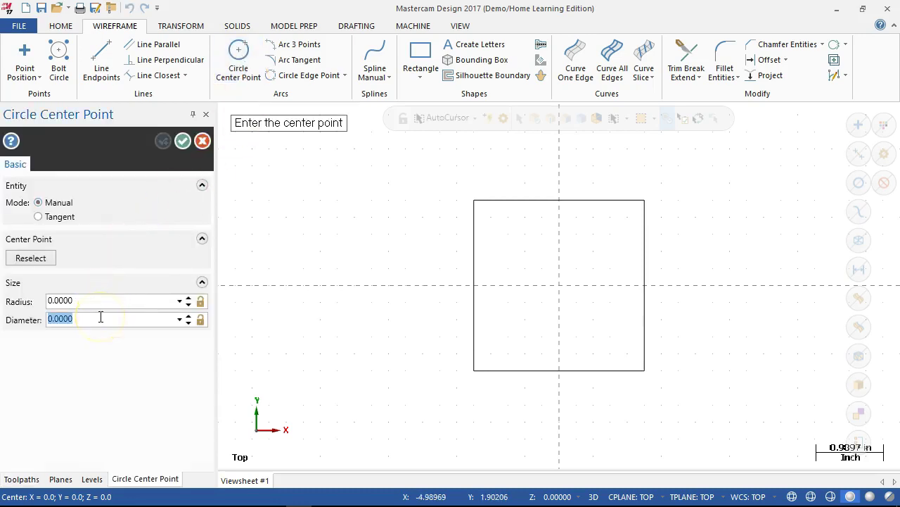
{"action": "type", "text": "2"}
{"action": "key", "text": "Return"}
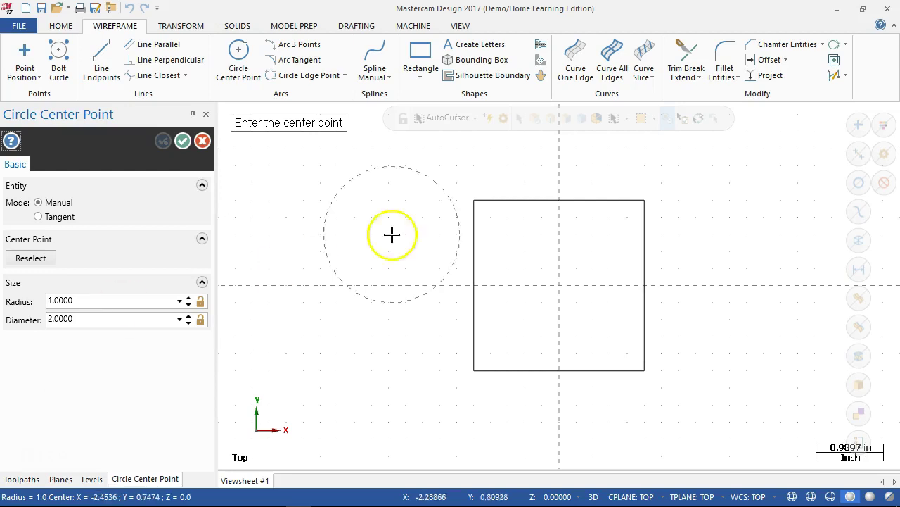
{"action": "left_click", "coordinate": [559, 286]}
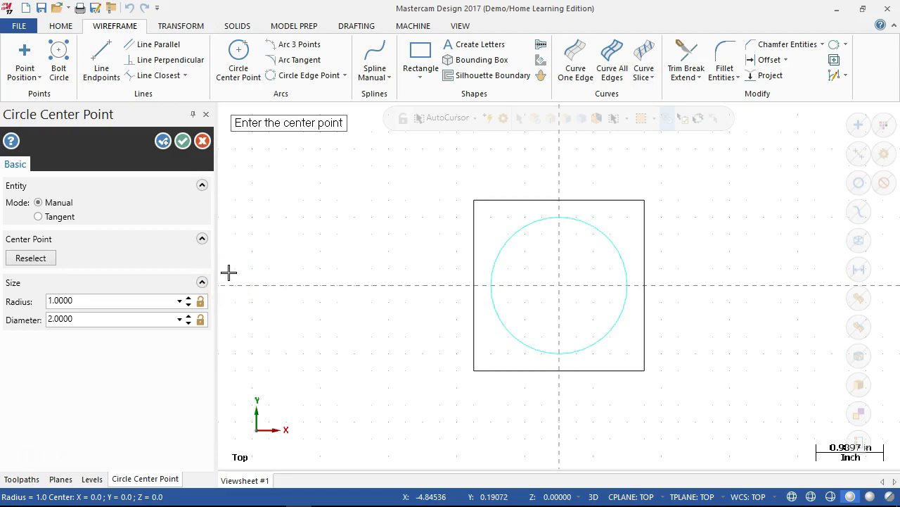
{"action": "left_click_drag", "start_coordinate": [274, 269], "coordinate": [324, 281]}
{"action": "left_click", "coordinate": [248, 496]}
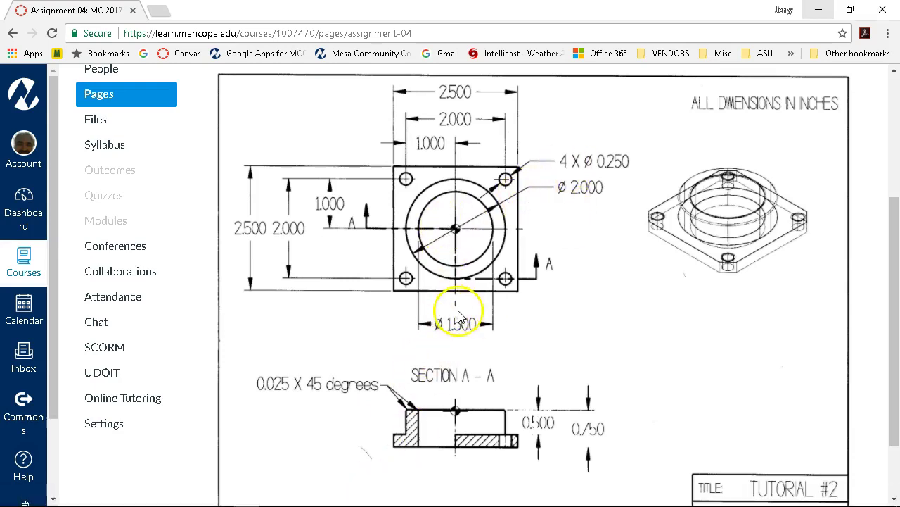
{"action": "left_click", "coordinate": [299, 496]}
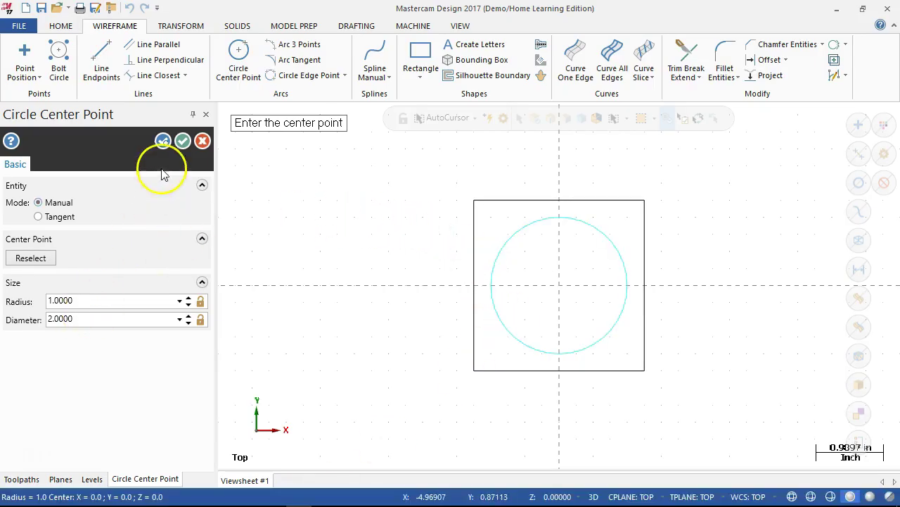
{"action": "left_click", "coordinate": [163, 141]}
Step: Add a concentric circle of 1.5-inch diameter centered on the origin
{"action": "left_click", "coordinate": [76, 319]}
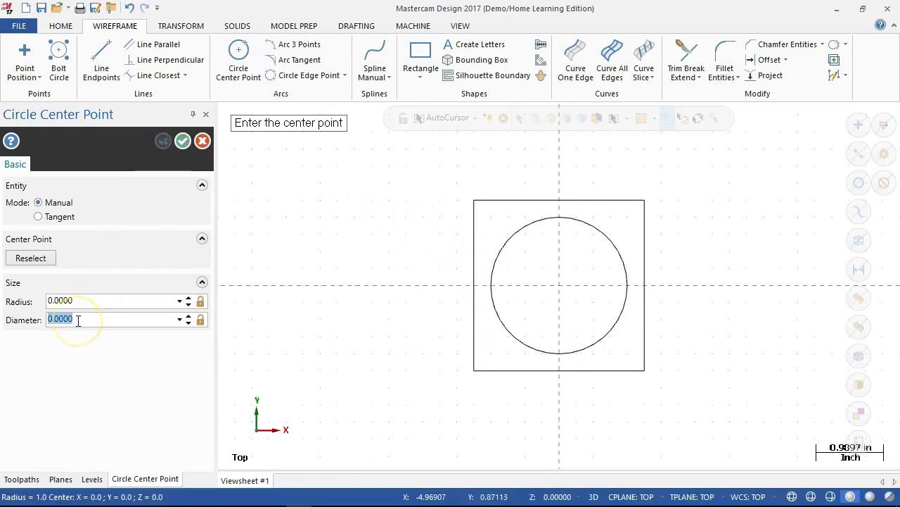
{"action": "type", "text": "1.5"}
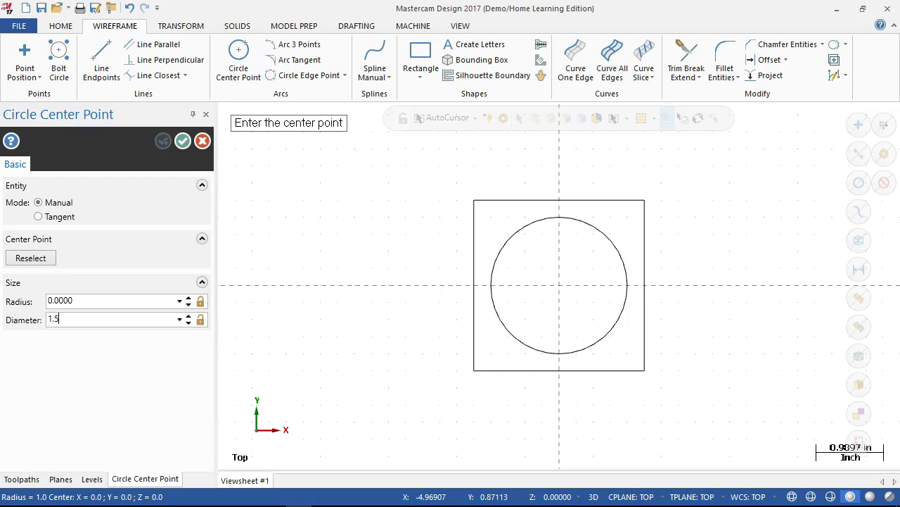
{"action": "key", "text": "Return"}
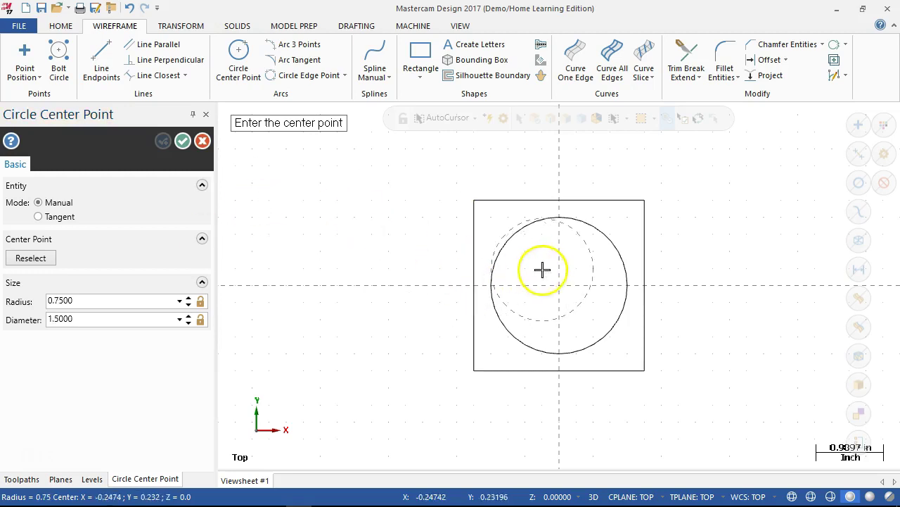
{"action": "left_click", "coordinate": [560, 293]}
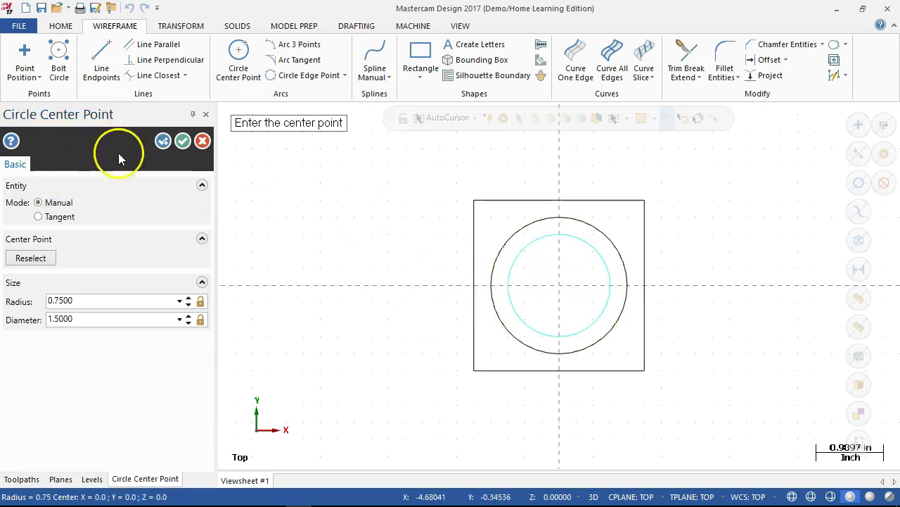
{"action": "left_click", "coordinate": [184, 144]}
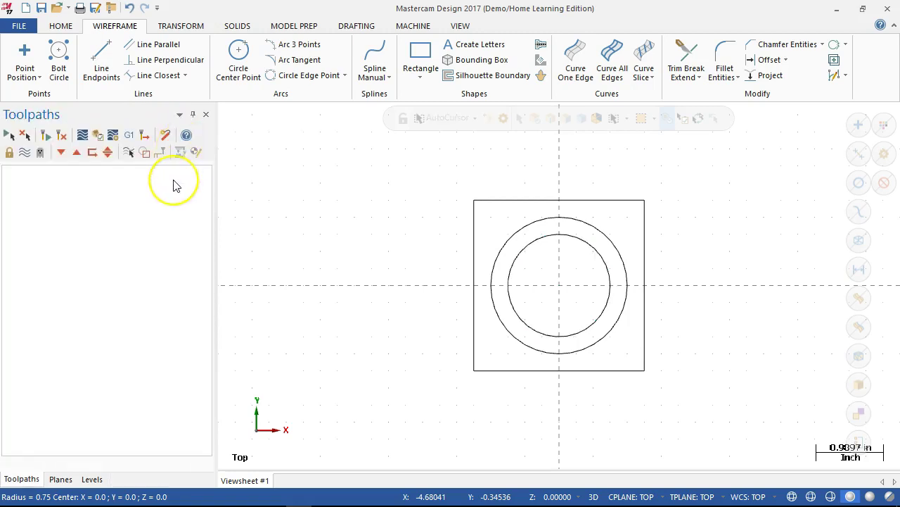
Step: Create a 0.25-inch diameter hole circle centered at X 1, Y 1, in the square's upper-right corner
{"action": "left_click", "coordinate": [239, 51]}
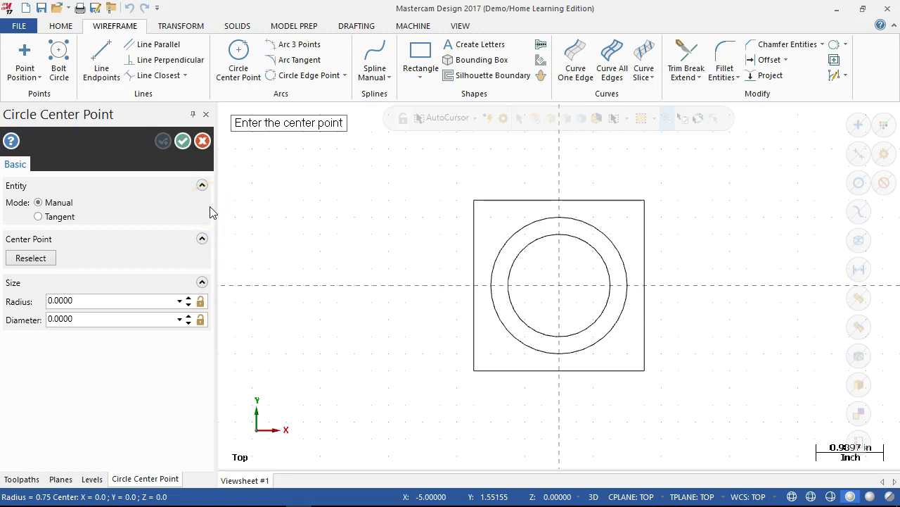
{"action": "left_click", "coordinate": [82, 318]}
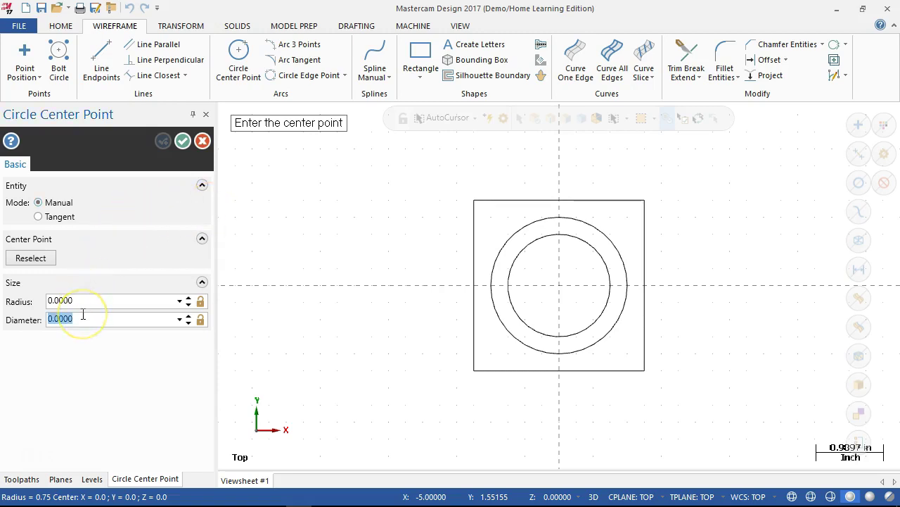
{"action": "key", "text": "BackSpace"}
{"action": "key", "text": "BackSpace"}
{"action": "key", "text": "BackSpace"}
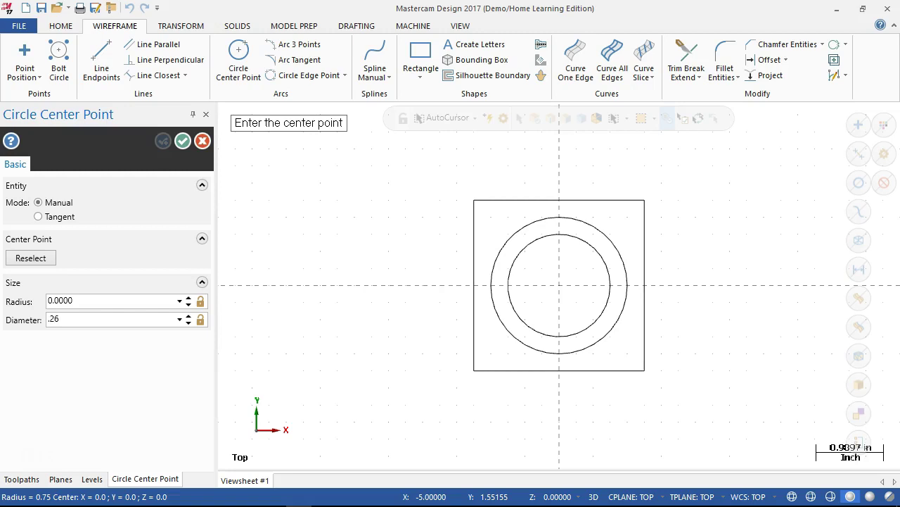
{"action": "key", "text": "Return"}
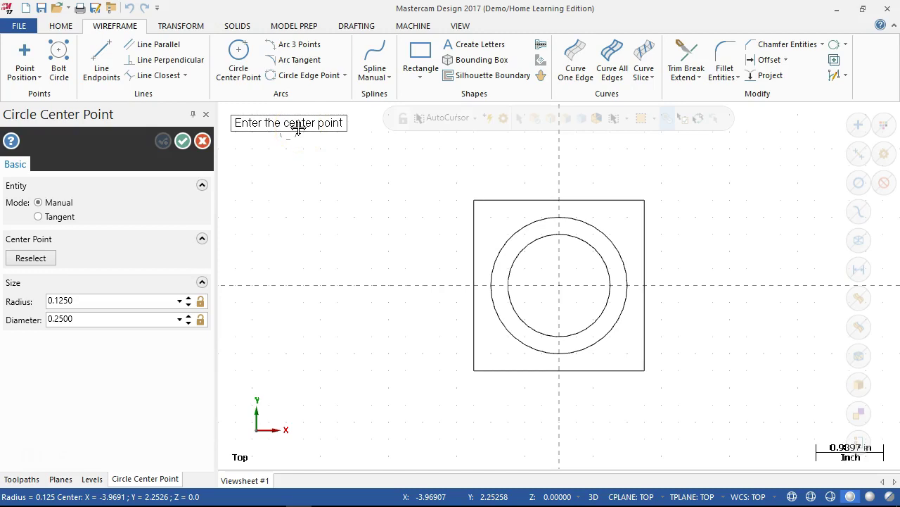
{"action": "type", "text": "1,"}
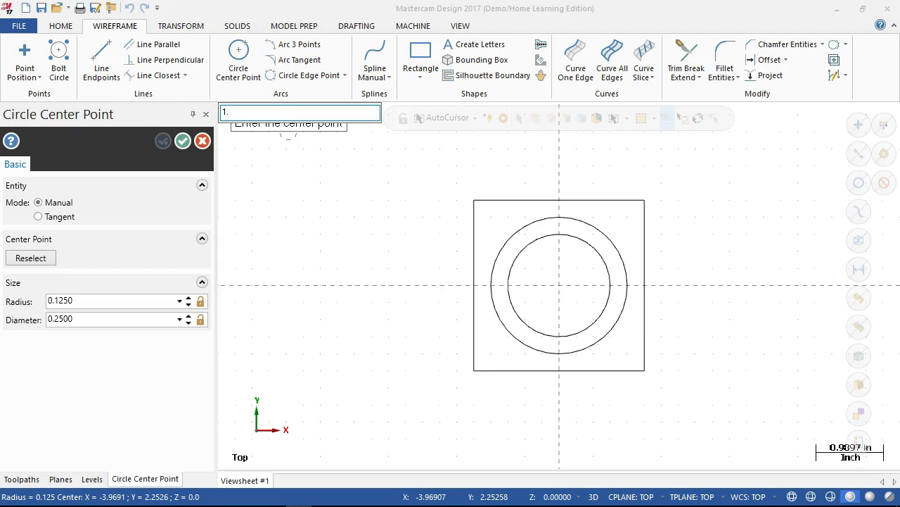
{"action": "type", "text": "."}
{"action": "key", "text": "Return"}
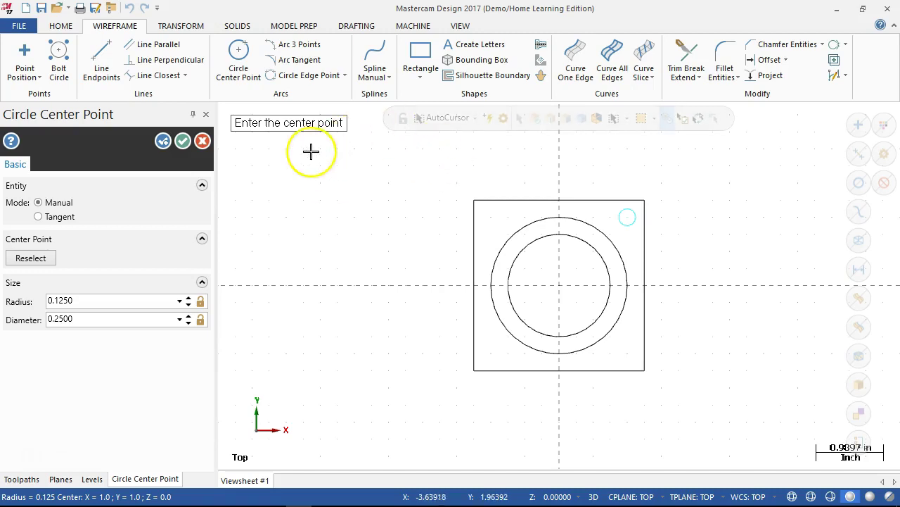
{"action": "left_click", "coordinate": [163, 141]}
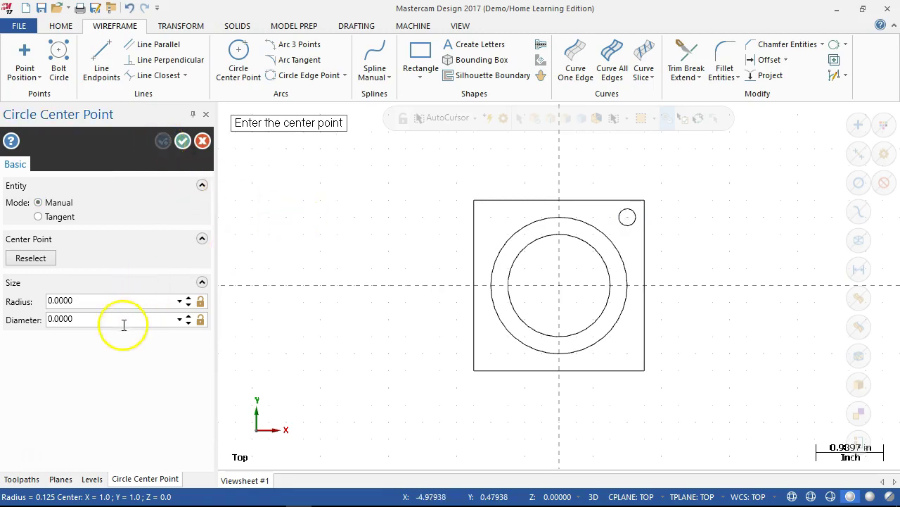
Step: Create a second 0.25-inch diameter hole circle centered at X 1, Y -1
{"action": "left_click", "coordinate": [188, 316]}
{"action": "left_click", "coordinate": [180, 319]}
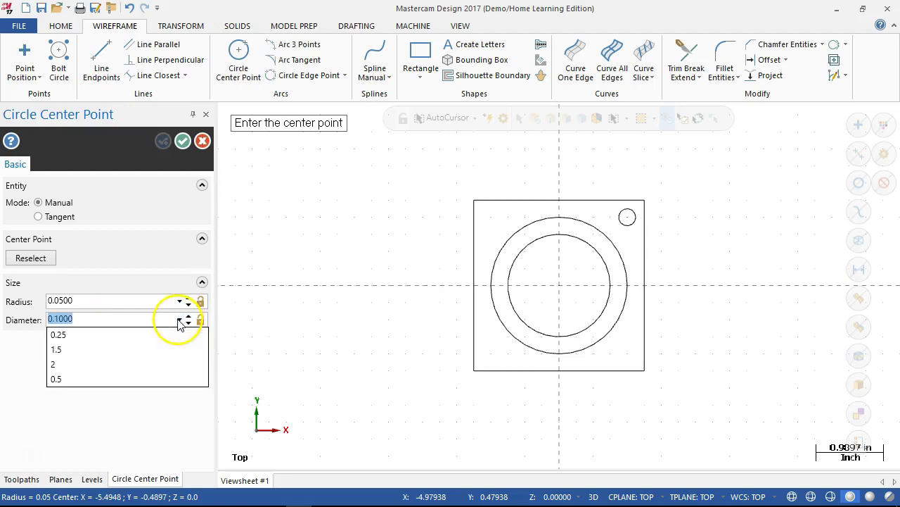
{"action": "left_click", "coordinate": [99, 335]}
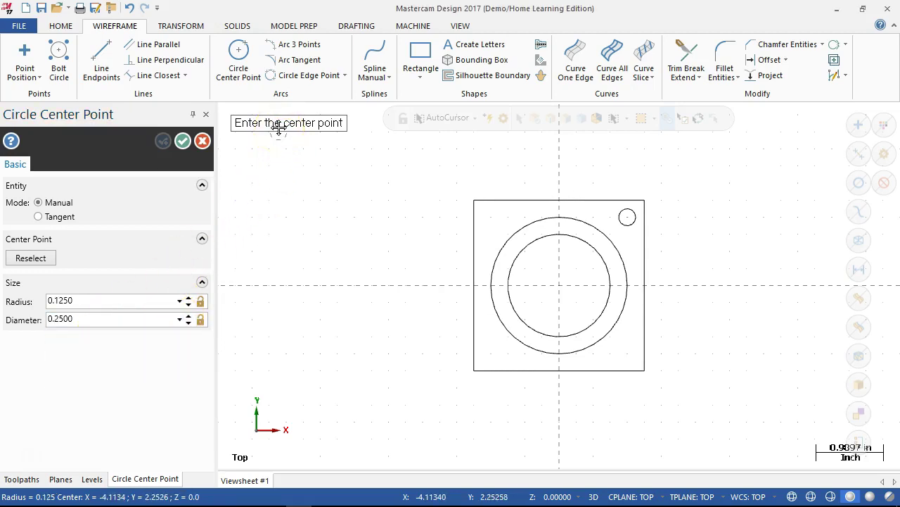
{"action": "type", "text": "1."}
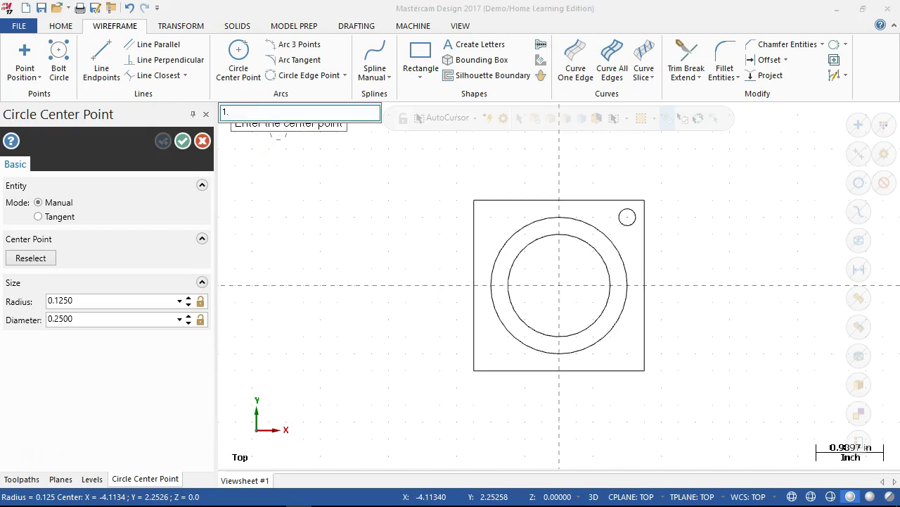
{"action": "type", "text": ",-1."}
{"action": "key", "text": "Return"}
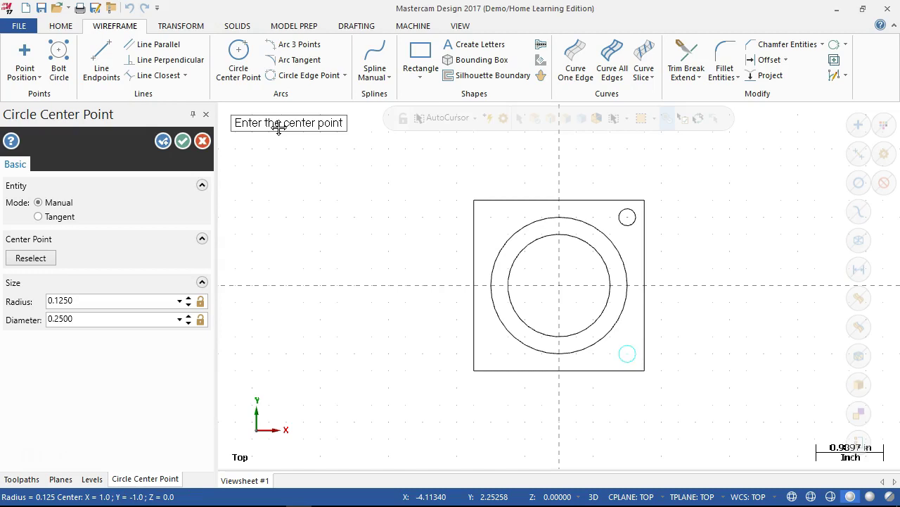
{"action": "left_click", "coordinate": [163, 141]}
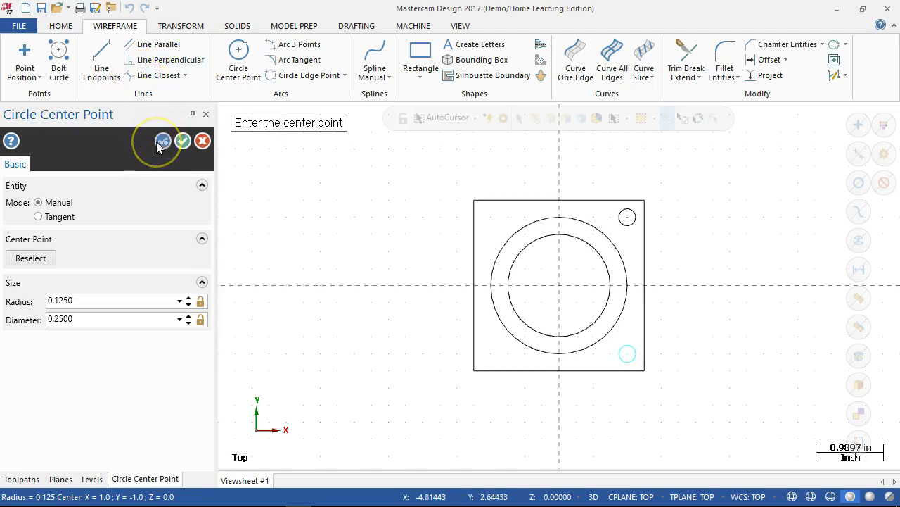
Step: Create a third 0.25-inch diameter hole circle centered at X -1, Y -1
{"action": "left_click", "coordinate": [179, 320]}
{"action": "left_click", "coordinate": [146, 334]}
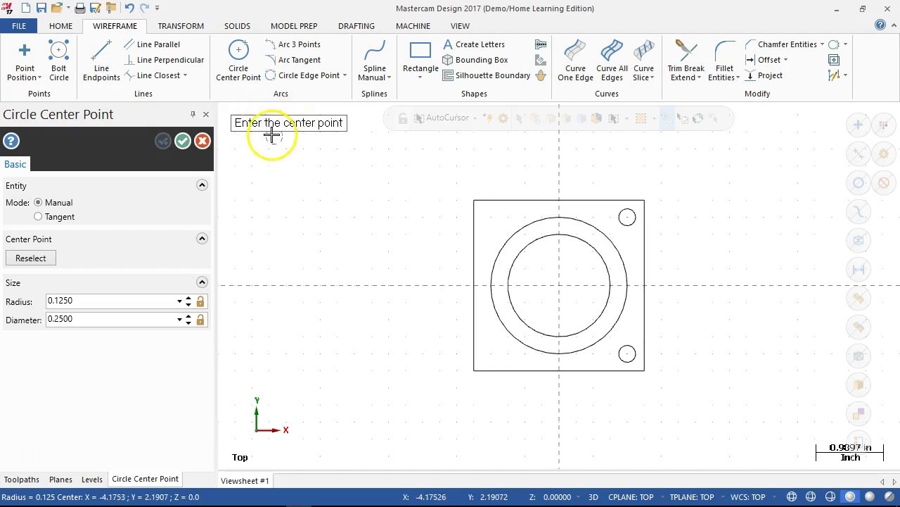
{"action": "type", "text": "-1"}
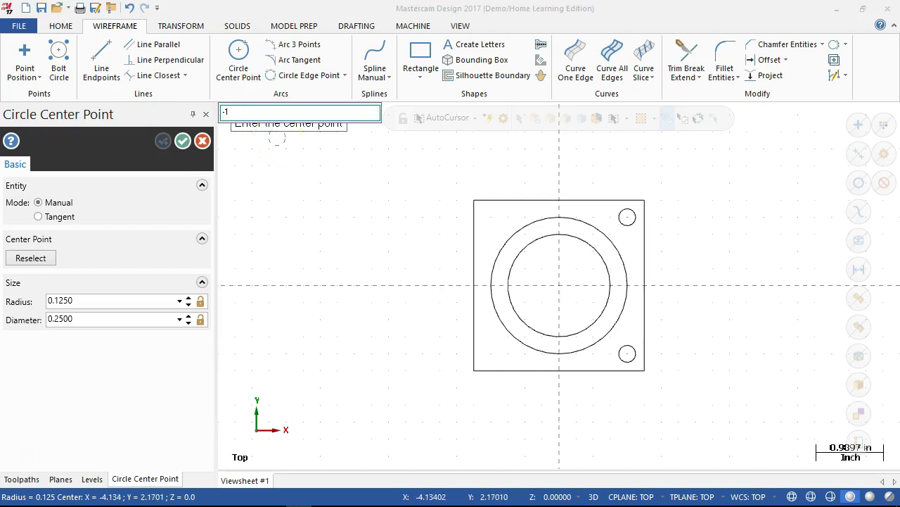
{"action": "type", "text": ".,-1."}
{"action": "key", "text": "Return"}
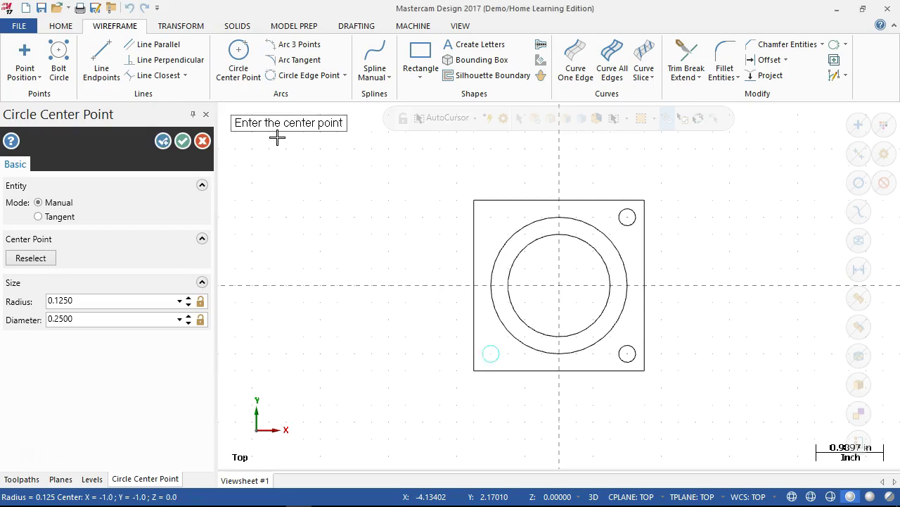
{"action": "left_click", "coordinate": [162, 142]}
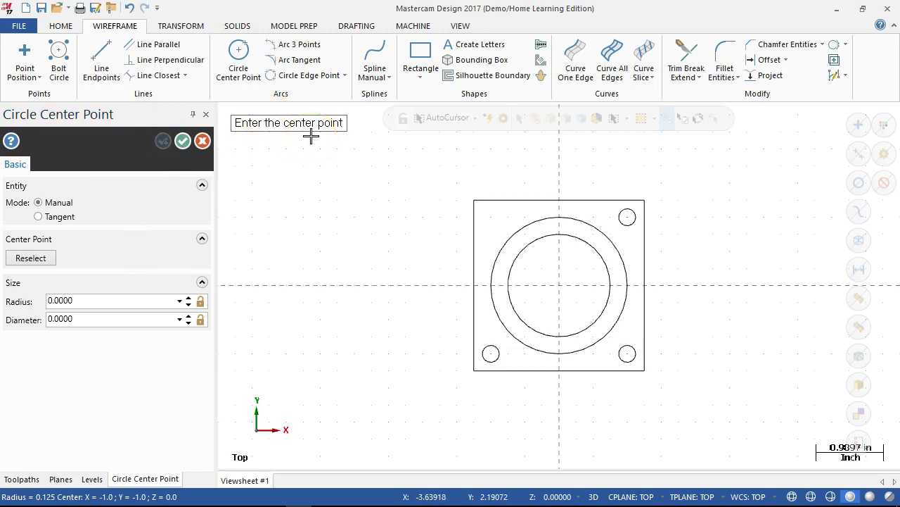
Step: Place the fourth corner hole circle at X -1, Y 1 and set its diameter to 0.25 inch
{"action": "type", "text": "-1.,1.0"}
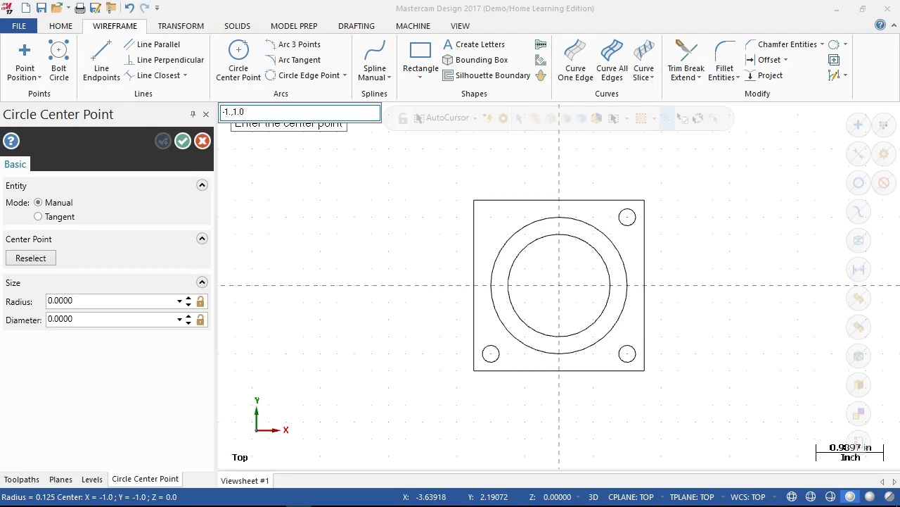
{"action": "key", "text": "Return"}
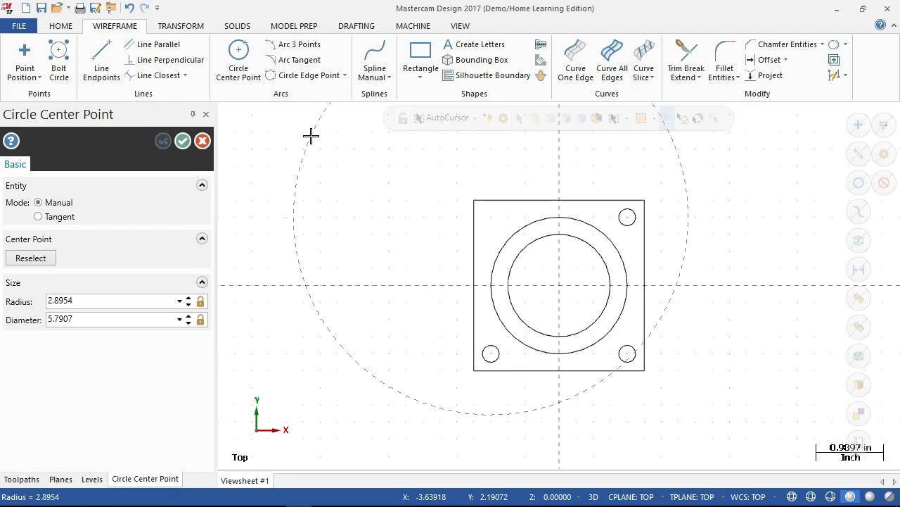
{"action": "left_click", "coordinate": [93, 318]}
{"action": "key", "text": "BackSpace"}
{"action": "type", "text": ".25"}
{"action": "key", "text": "Return"}
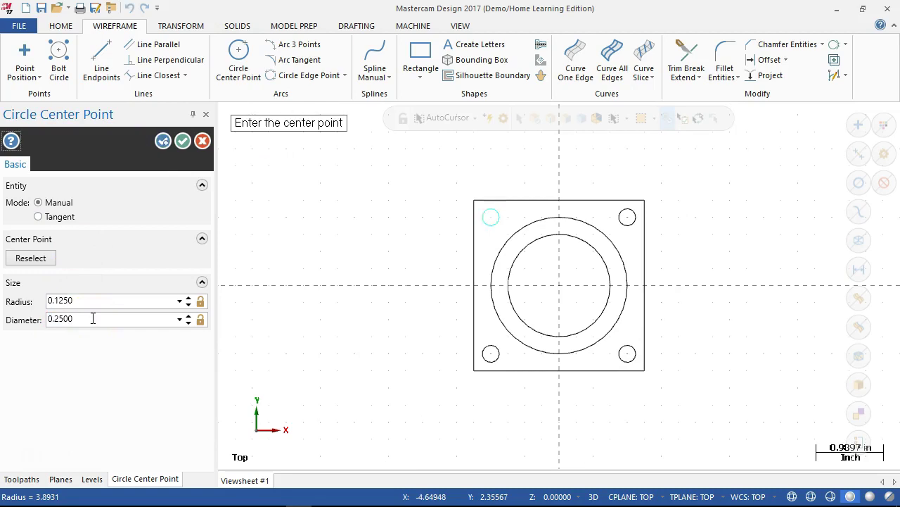
Step: Finish the fourth corner hole circle and check the Tutorial #2 drawing in Chrome before returning to Mastercam
{"action": "left_click", "coordinate": [183, 142]}
{"action": "mouse_move", "coordinate": [331, 498]}
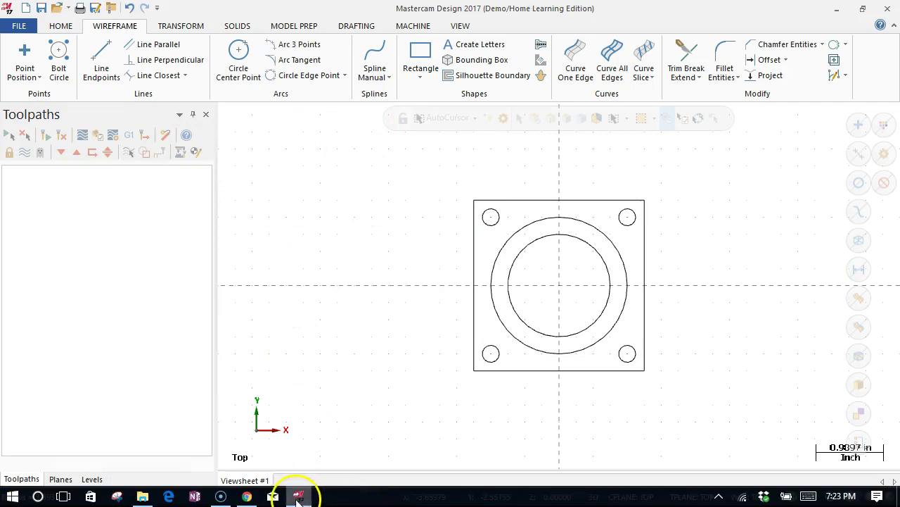
{"action": "left_click", "coordinate": [248, 494]}
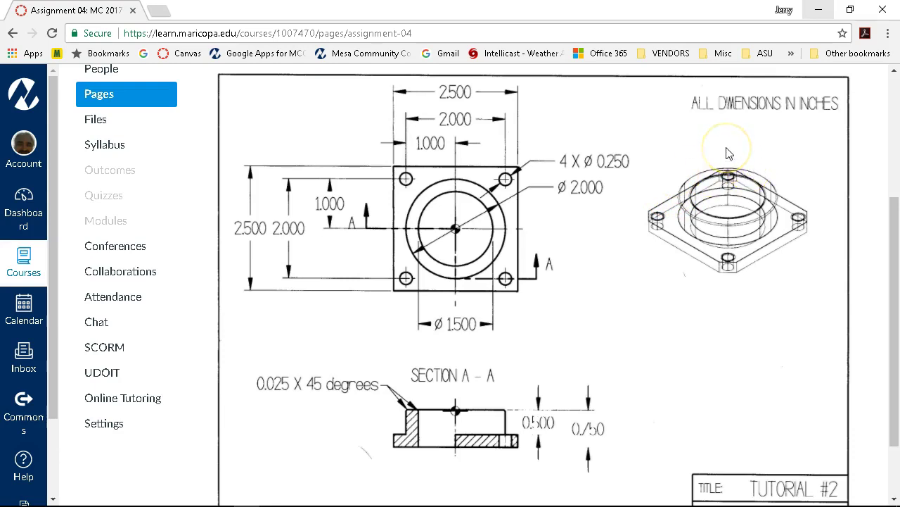
{"action": "left_click", "coordinate": [822, 10]}
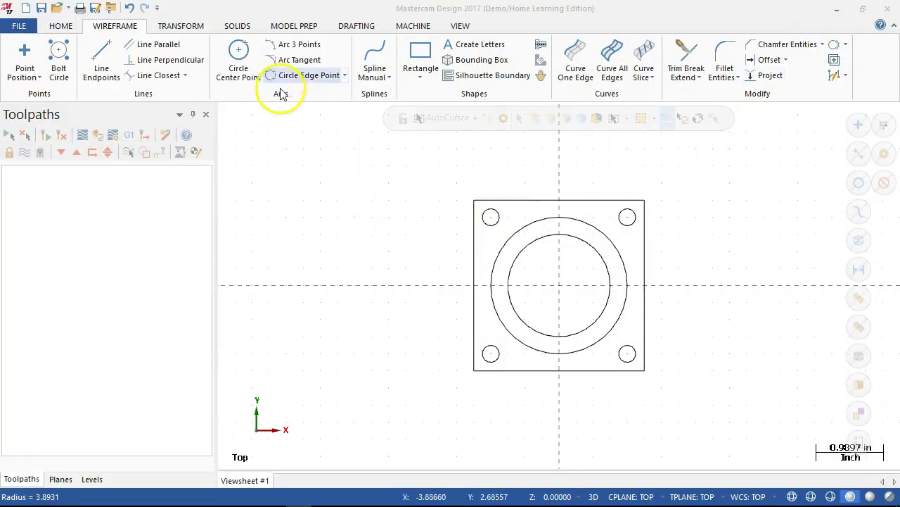
Step: Move all the geometry to the origin, using the square's upper-left corner as the point to translate from
{"action": "left_click", "coordinate": [177, 26]}
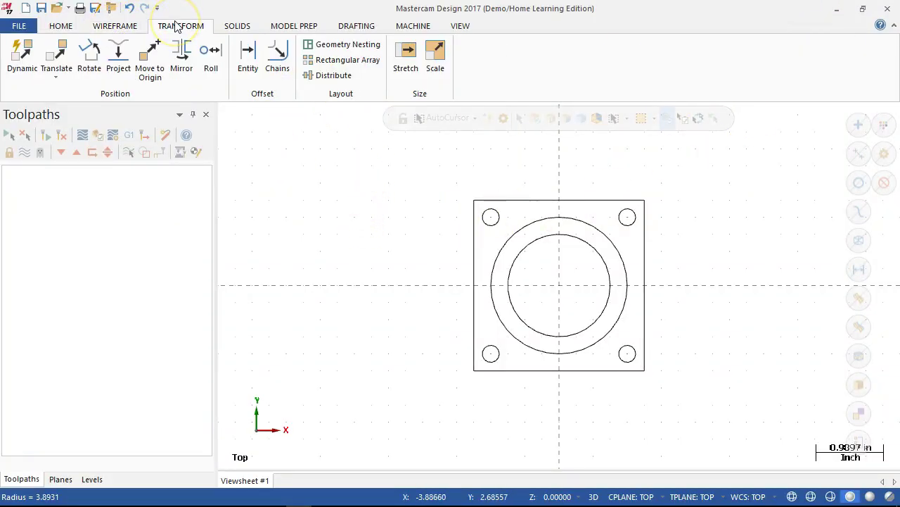
{"action": "left_click", "coordinate": [153, 60]}
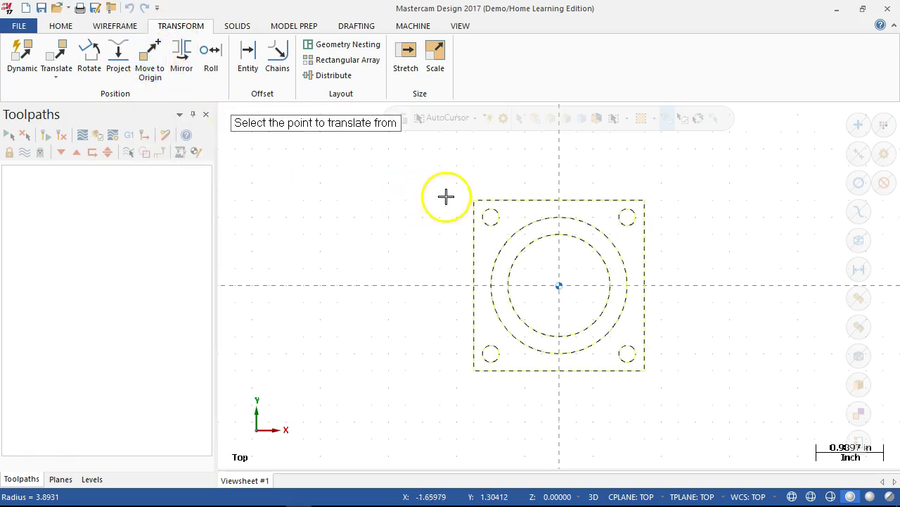
{"action": "left_click", "coordinate": [473, 200]}
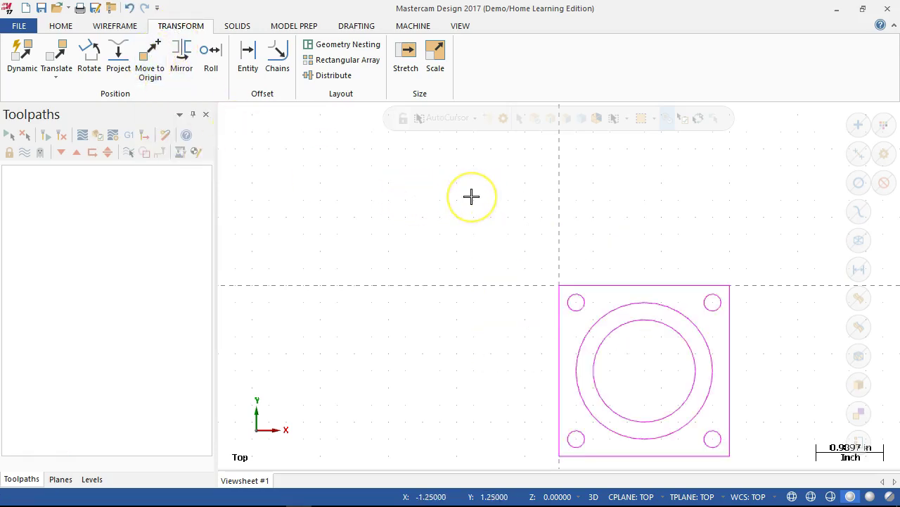
{"action": "scroll", "coordinate": [486, 266], "scroll_direction": "down", "scroll_amount": 2}
{"action": "scroll", "coordinate": [614, 412], "scroll_direction": "up", "scroll_amount": 3}
{"action": "scroll", "coordinate": [617, 316], "scroll_direction": "up", "scroll_amount": 1}
{"action": "scroll", "coordinate": [594, 140], "scroll_direction": "up", "scroll_amount": 2}
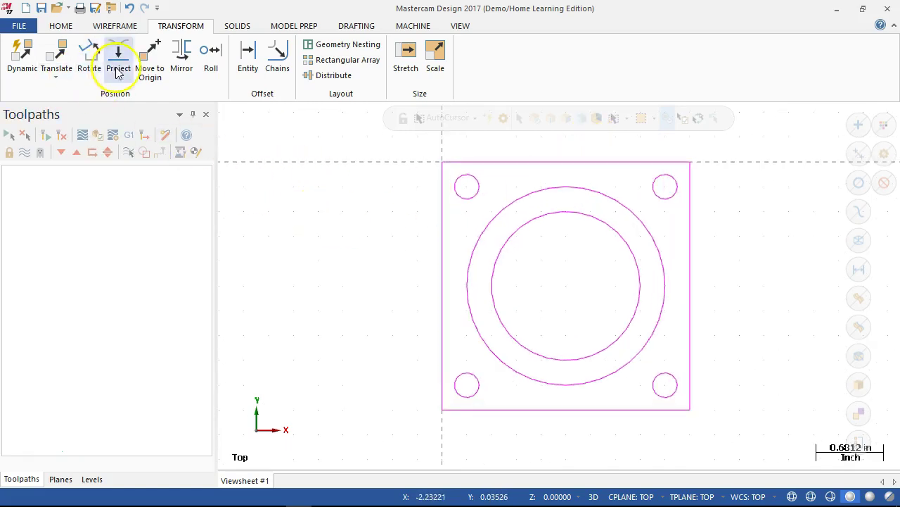
Step: Add the GENERIC HAAS 3X MILL machine definition to the part and open the Tool Manager
{"action": "left_click", "coordinate": [419, 26]}
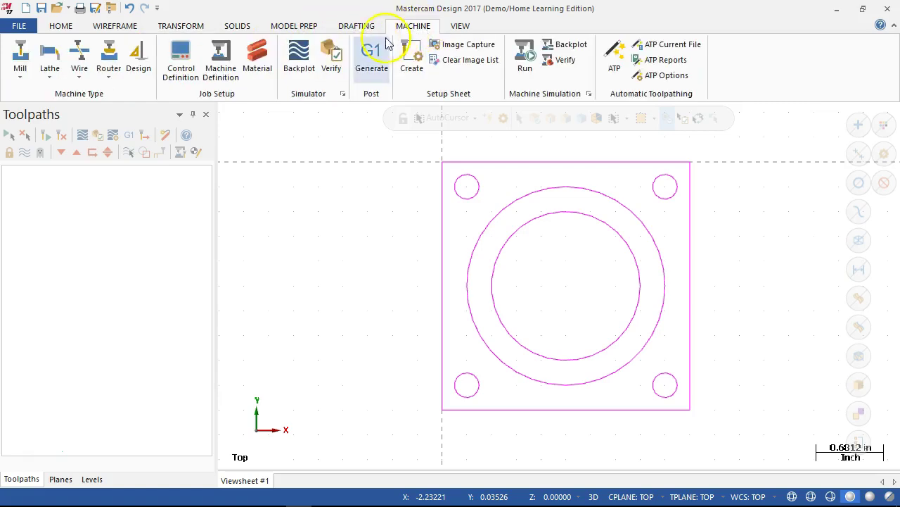
{"action": "left_click", "coordinate": [20, 71]}
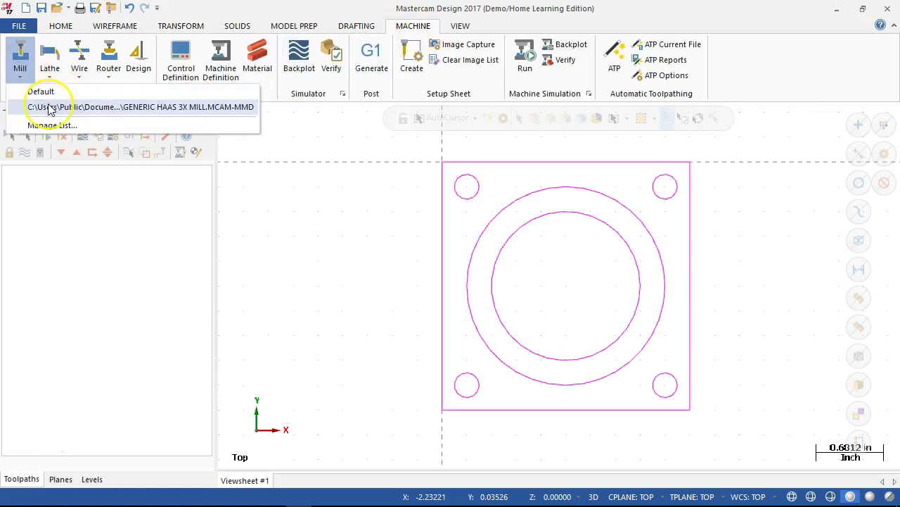
{"action": "left_click", "coordinate": [50, 109]}
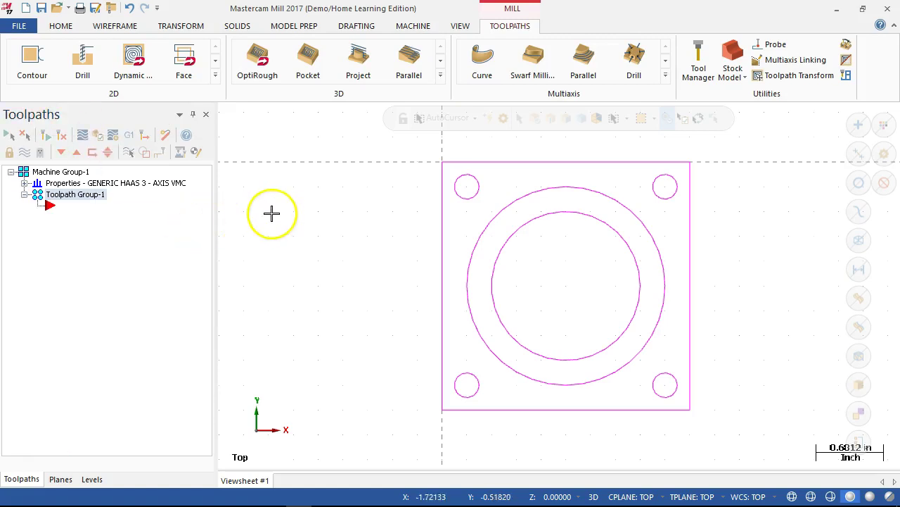
{"action": "left_click", "coordinate": [697, 69]}
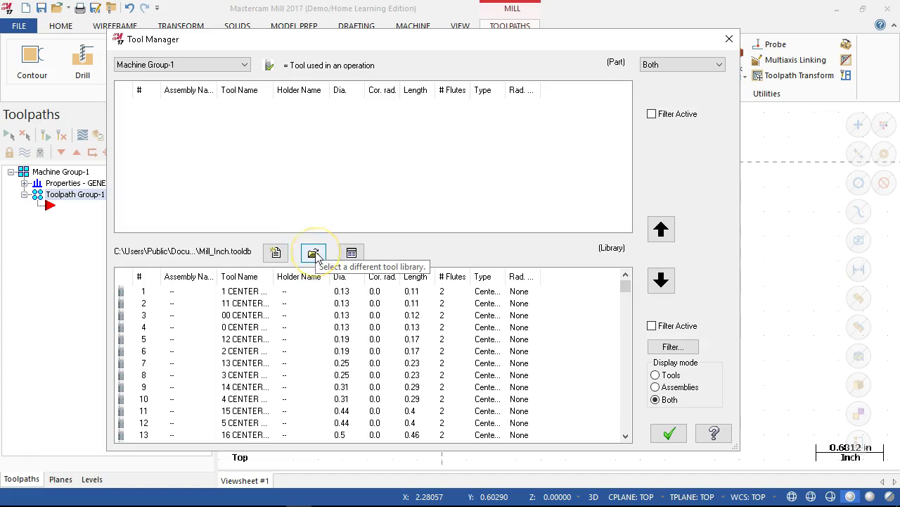
Step: Load the CT40-in.tooldb tool library into the Tool Manager
{"action": "left_click", "coordinate": [314, 254]}
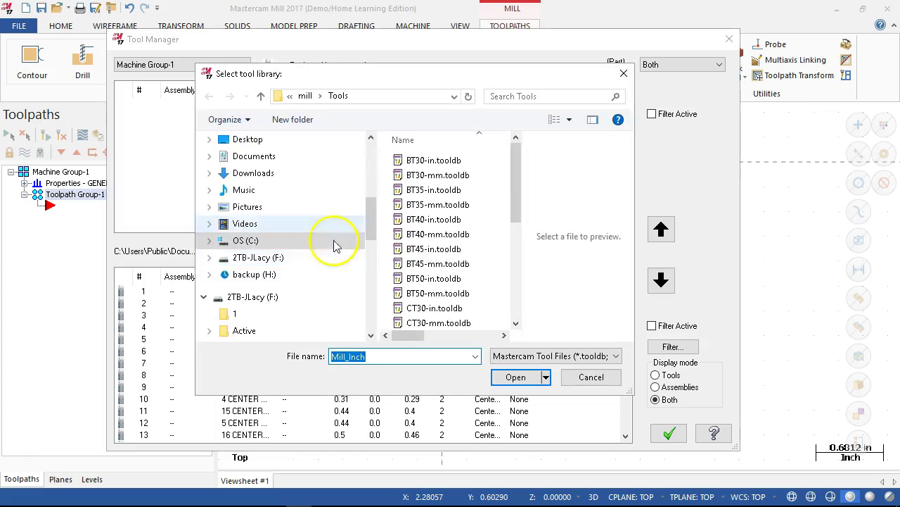
{"action": "left_click_drag", "start_coordinate": [509, 177], "coordinate": [520, 298]}
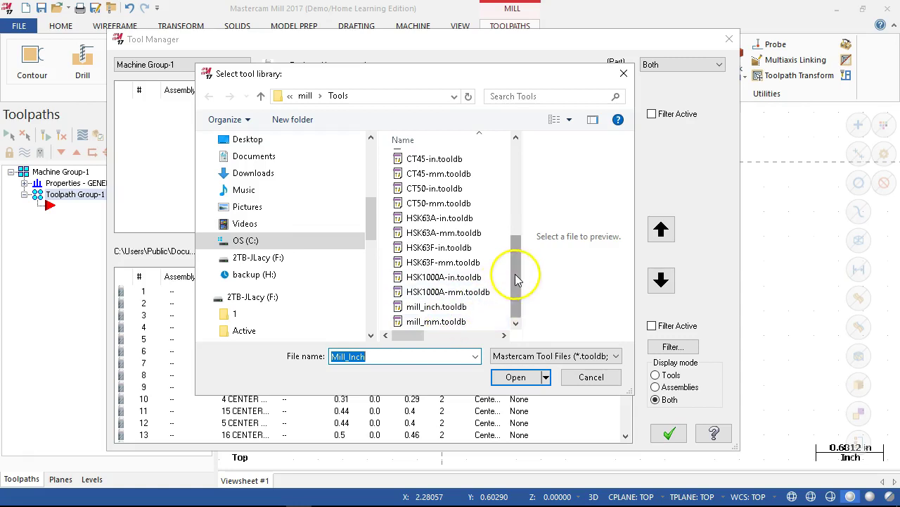
{"action": "mouse_move", "coordinate": [516, 287]}
{"action": "left_mouse_down"}
{"action": "mouse_move", "coordinate": [515, 168]}
{"action": "mouse_move", "coordinate": [511, 301]}
{"action": "left_mouse_up"}
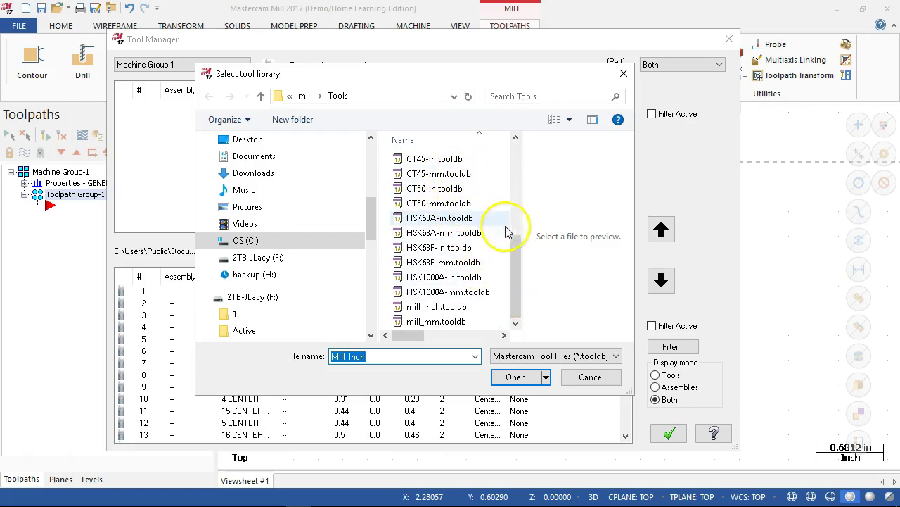
{"action": "left_click_drag", "start_coordinate": [517, 243], "coordinate": [522, 227]}
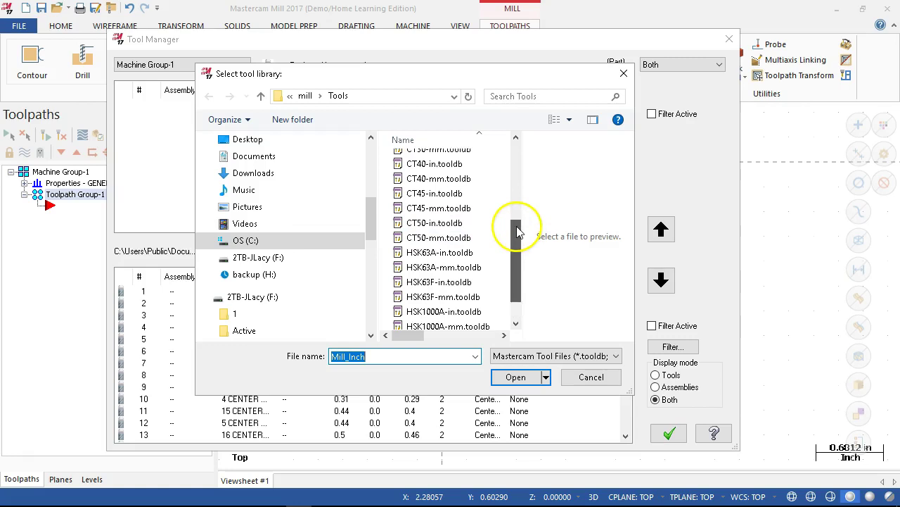
{"action": "left_click", "coordinate": [450, 164]}
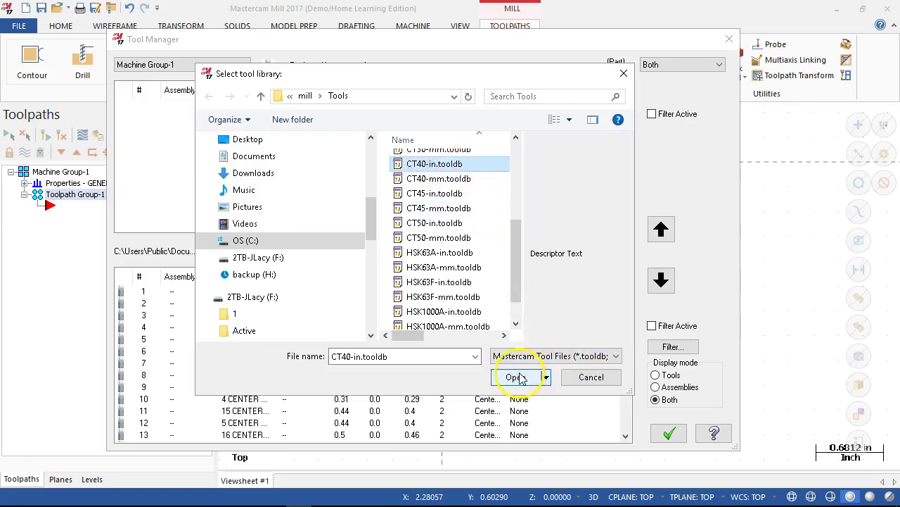
{"action": "left_click", "coordinate": [517, 377]}
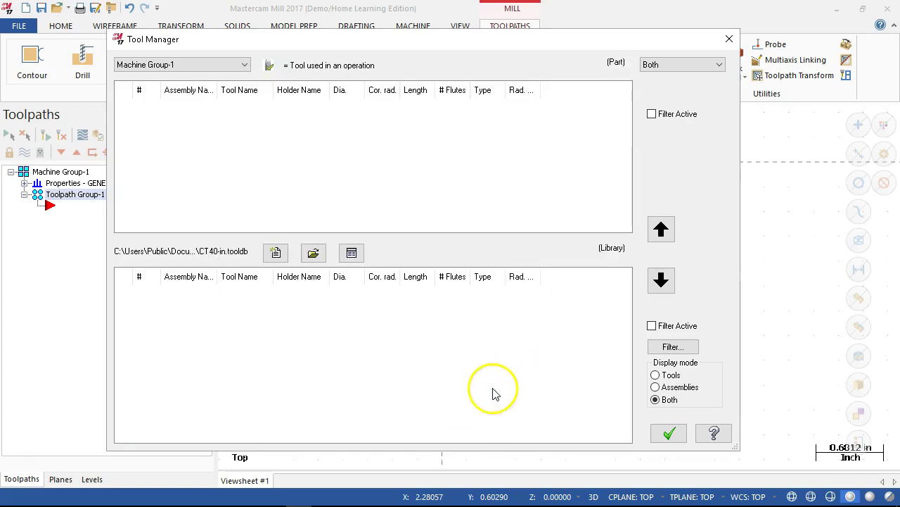
{"action": "left_click", "coordinate": [363, 275]}
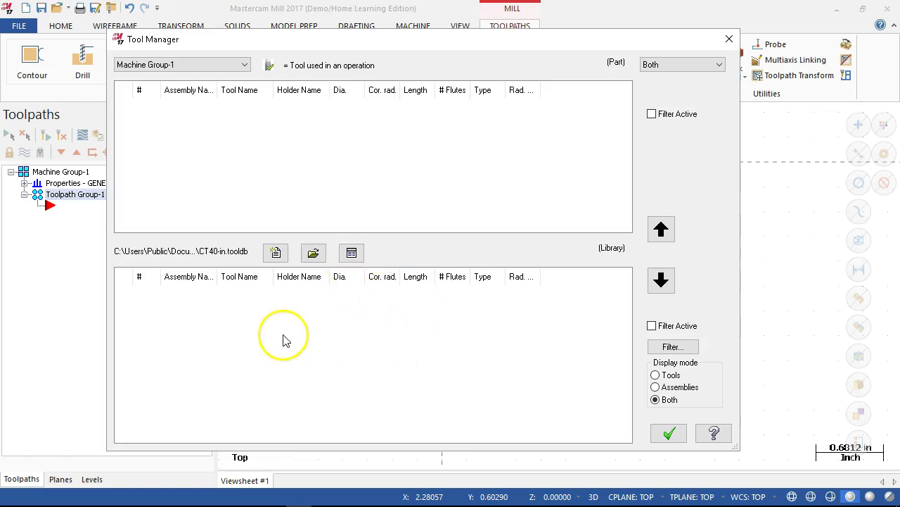
Step: Load the mill_inch.tooldb tool library in place of the CT40-in library
{"action": "left_click", "coordinate": [313, 253]}
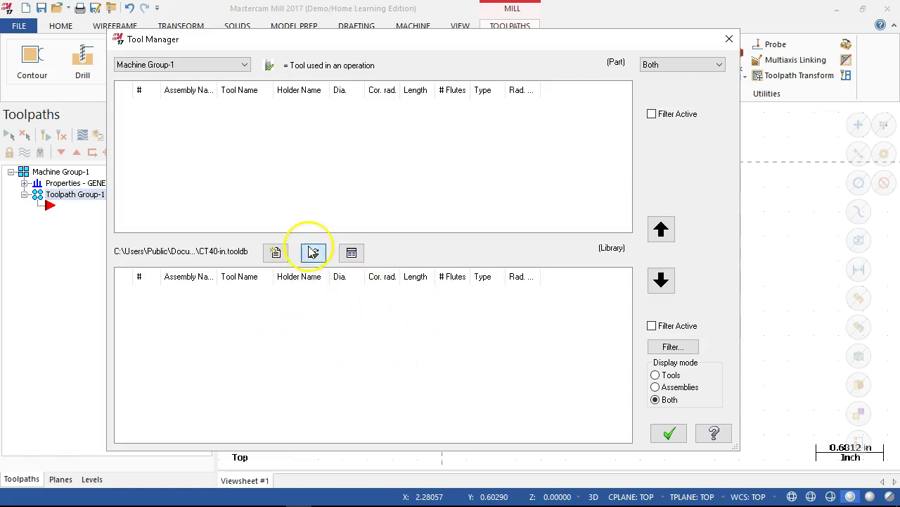
{"action": "left_click_drag", "start_coordinate": [516, 197], "coordinate": [514, 314]}
{"action": "left_click", "coordinate": [456, 309]}
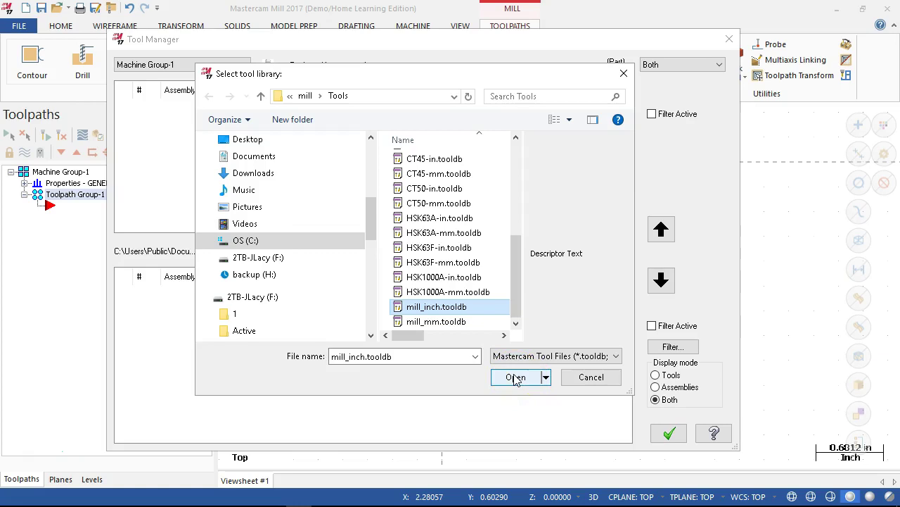
{"action": "left_click", "coordinate": [516, 378]}
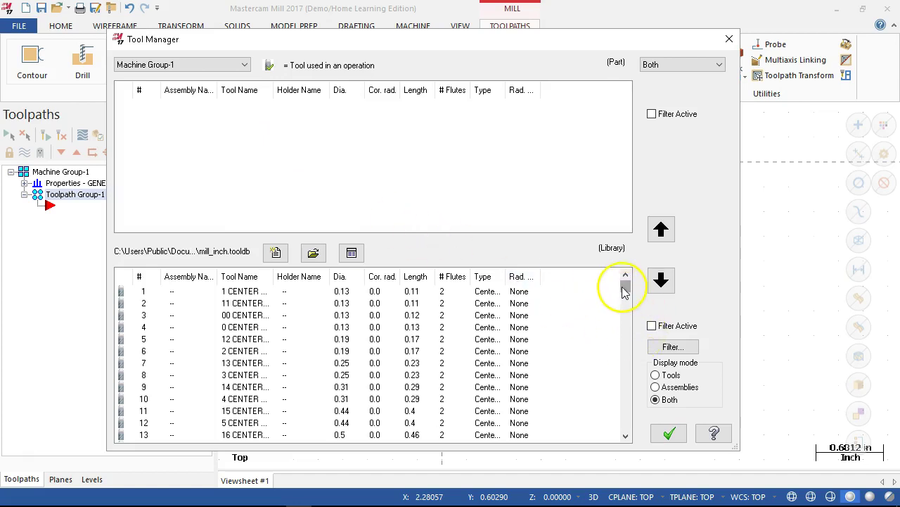
Step: Filter the library's tool types to flat endmills only and activate the library filter
{"action": "left_click_drag", "start_coordinate": [624, 286], "coordinate": [626, 295]}
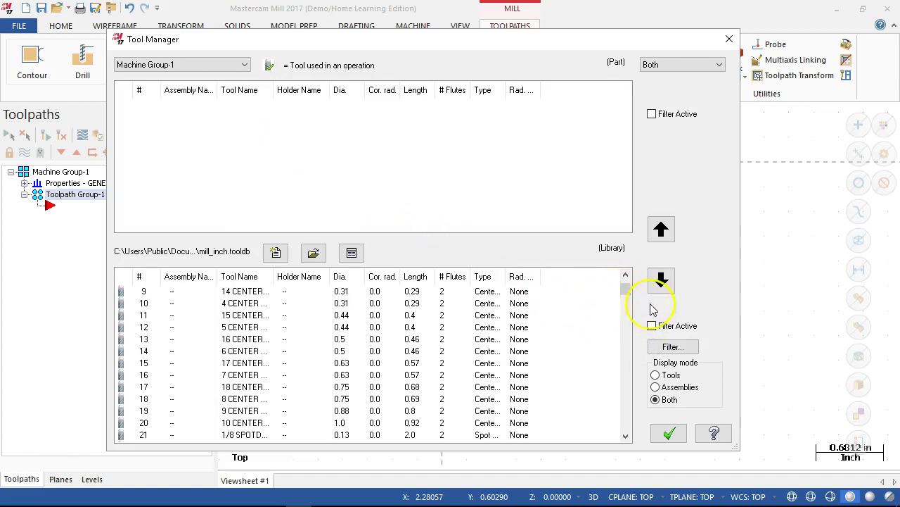
{"action": "left_click", "coordinate": [671, 348]}
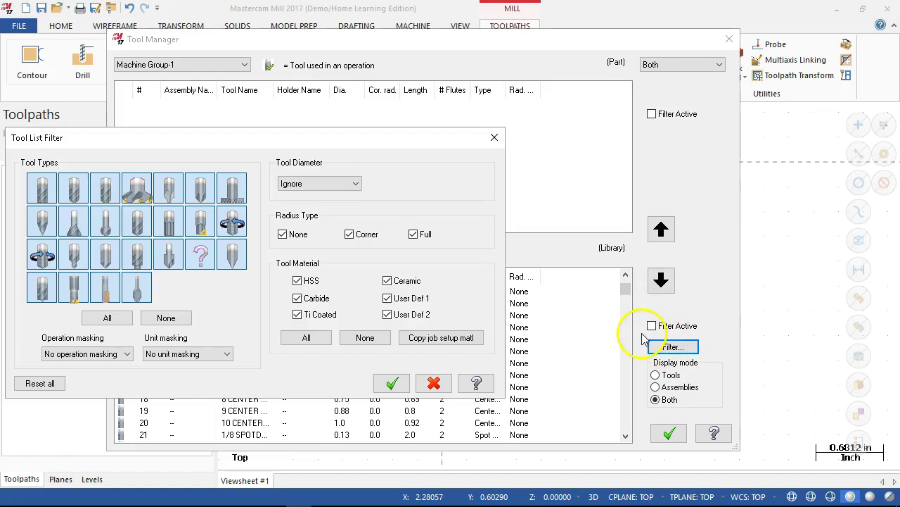
{"action": "left_click_drag", "start_coordinate": [254, 142], "coordinate": [496, 84]}
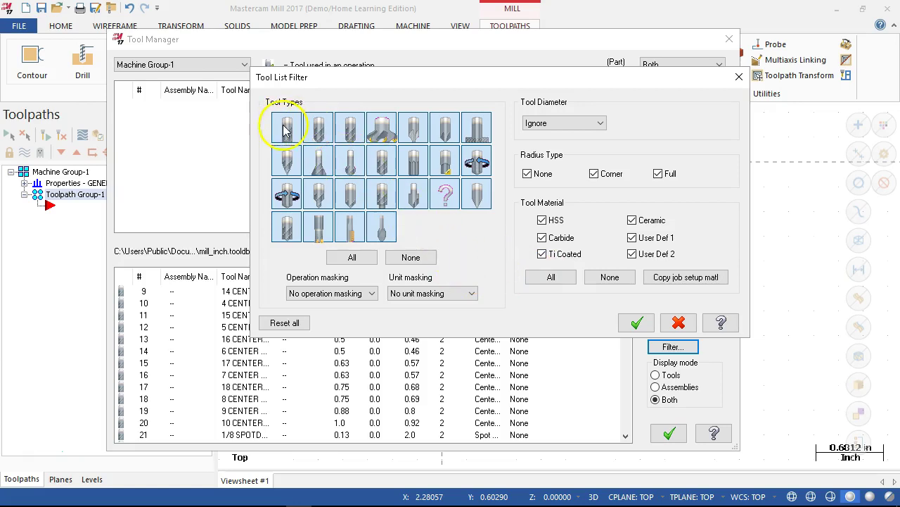
{"action": "left_click", "coordinate": [410, 258]}
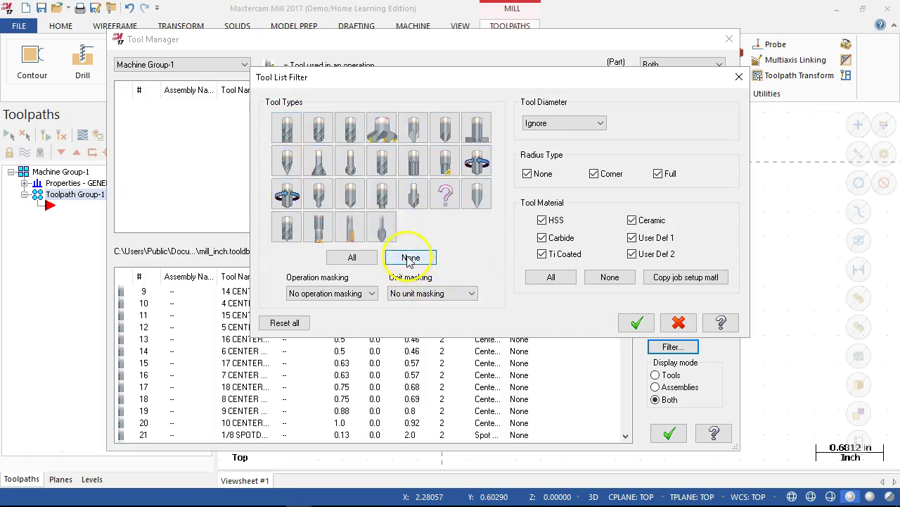
{"action": "left_click", "coordinate": [284, 126]}
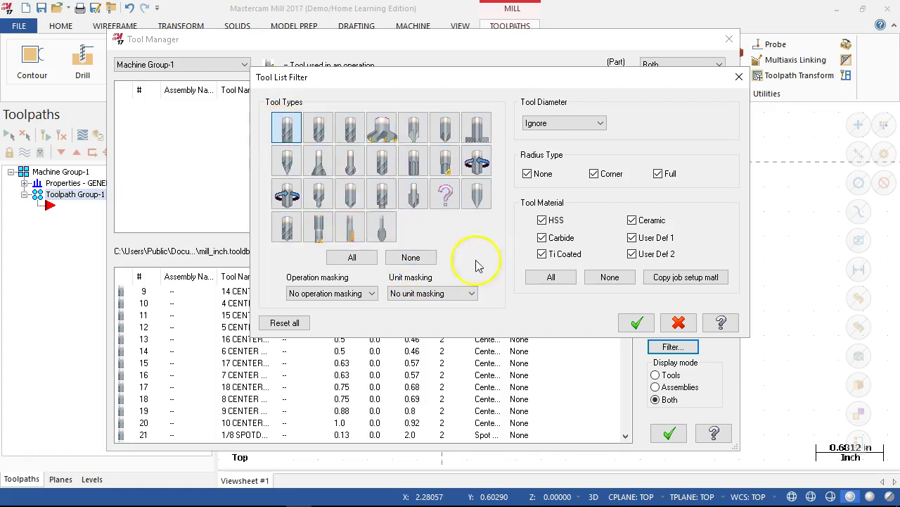
{"action": "left_click", "coordinate": [636, 322]}
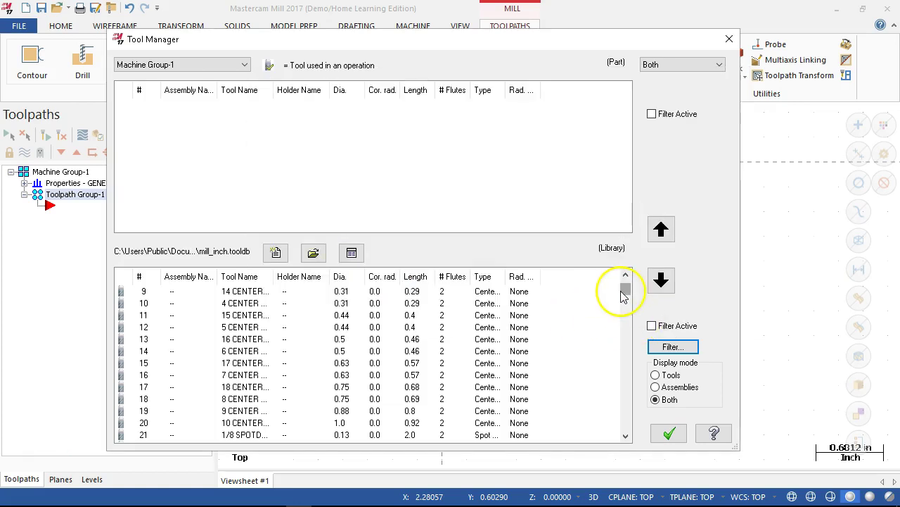
{"action": "left_click", "coordinate": [650, 326]}
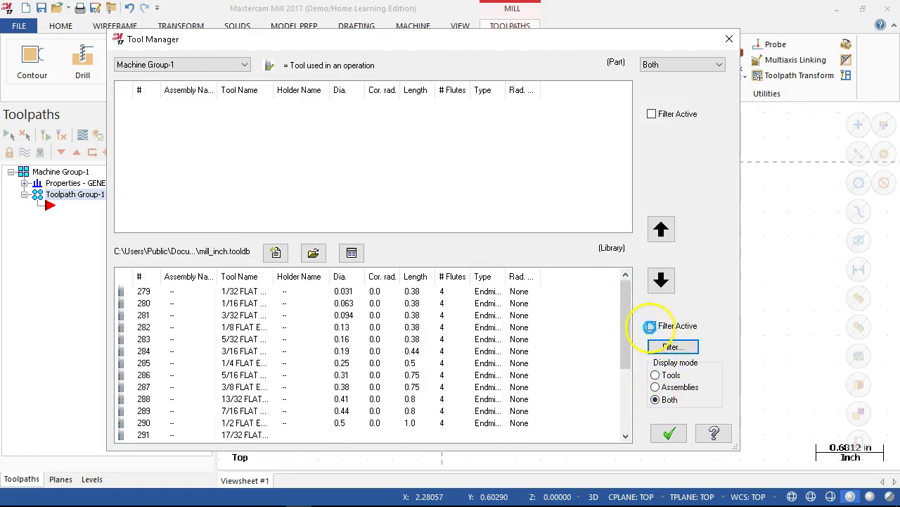
Step: Add the 1/2, 3/8, 1/4 and 3/16 flat endmills from the library to Machine Group-1
{"action": "left_click_drag", "start_coordinate": [627, 311], "coordinate": [623, 359]}
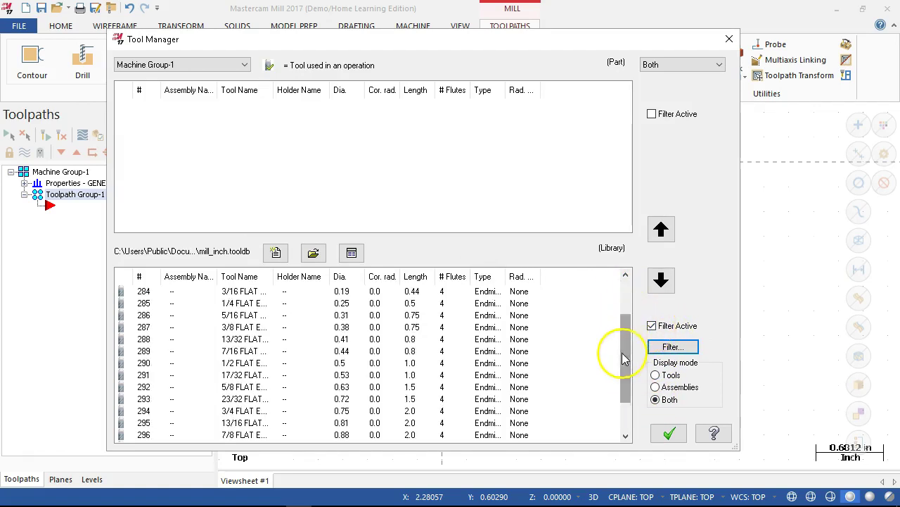
{"action": "left_click", "coordinate": [259, 363]}
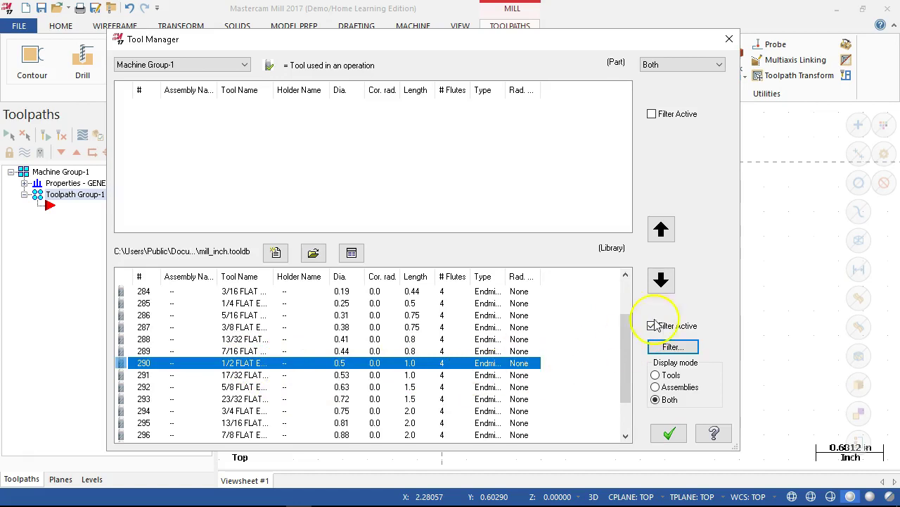
{"action": "left_click", "coordinate": [662, 232]}
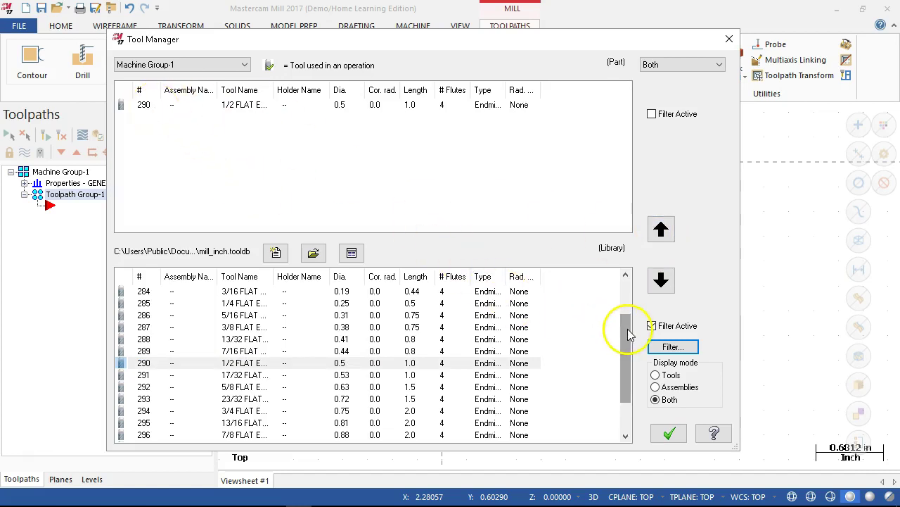
{"action": "left_click", "coordinate": [258, 329]}
{"action": "left_click", "coordinate": [661, 229]}
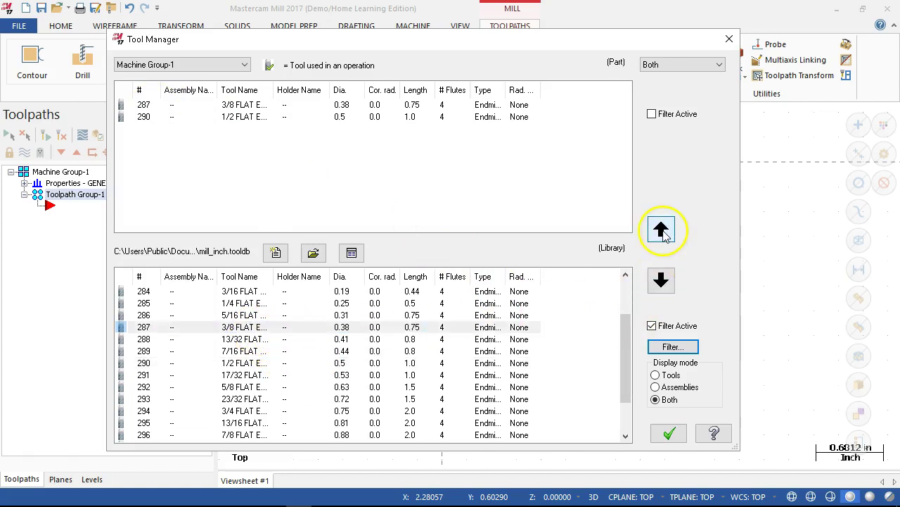
{"action": "left_click", "coordinate": [251, 305]}
{"action": "left_click", "coordinate": [661, 229]}
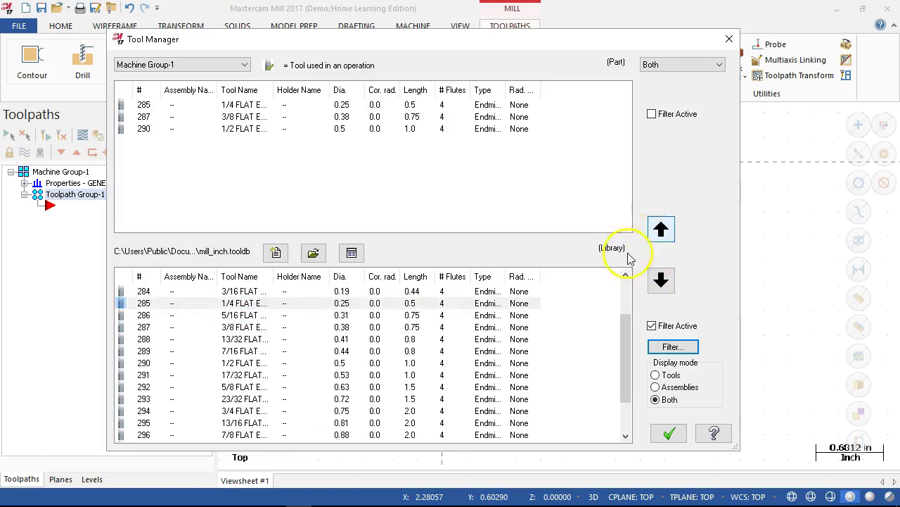
{"action": "left_click", "coordinate": [235, 291]}
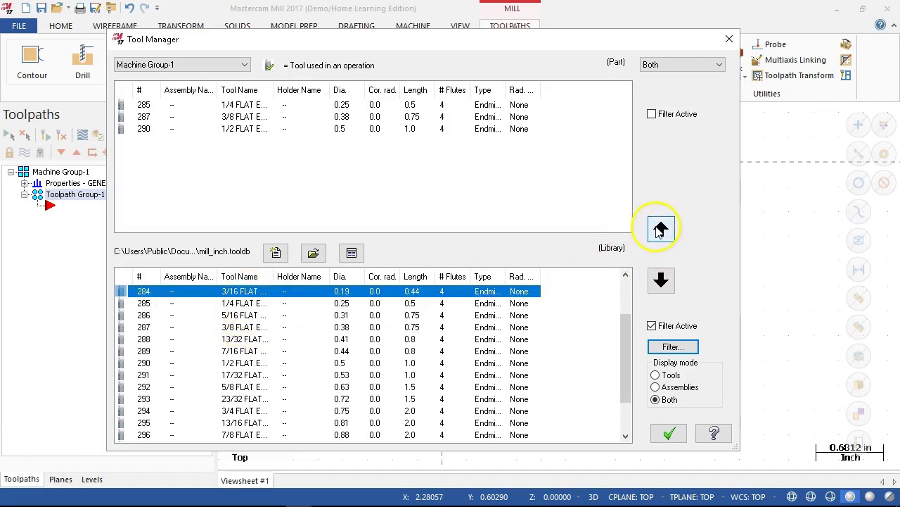
{"action": "left_click", "coordinate": [661, 229]}
Step: Add the 1/8 flat endmill from the library to Machine Group-1
{"action": "scroll", "coordinate": [357, 312], "scroll_direction": "up", "scroll_amount": 1}
{"action": "left_click", "coordinate": [239, 303]}
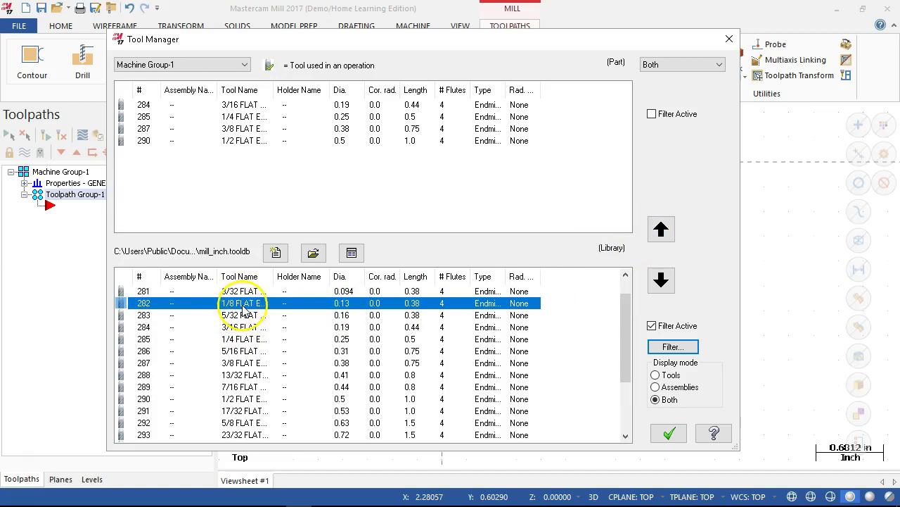
{"action": "left_click", "coordinate": [651, 237]}
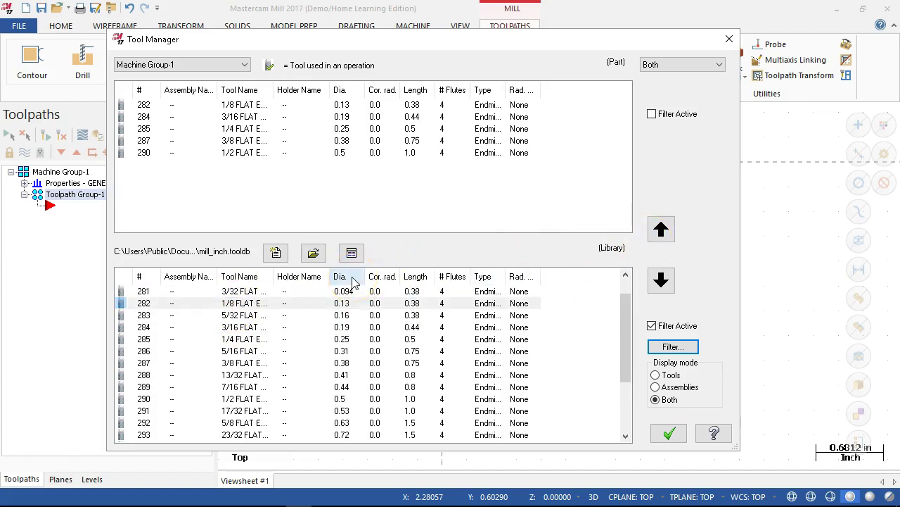
{"action": "left_click", "coordinate": [387, 254]}
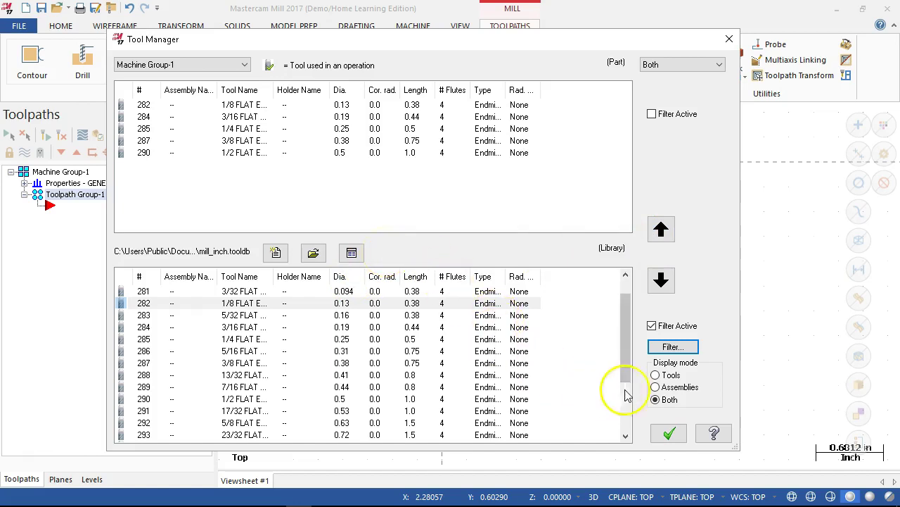
Step: Filter the library to chamfer mills only and add the 1/4 chamfer mill to Machine Group-1
{"action": "left_click", "coordinate": [673, 348]}
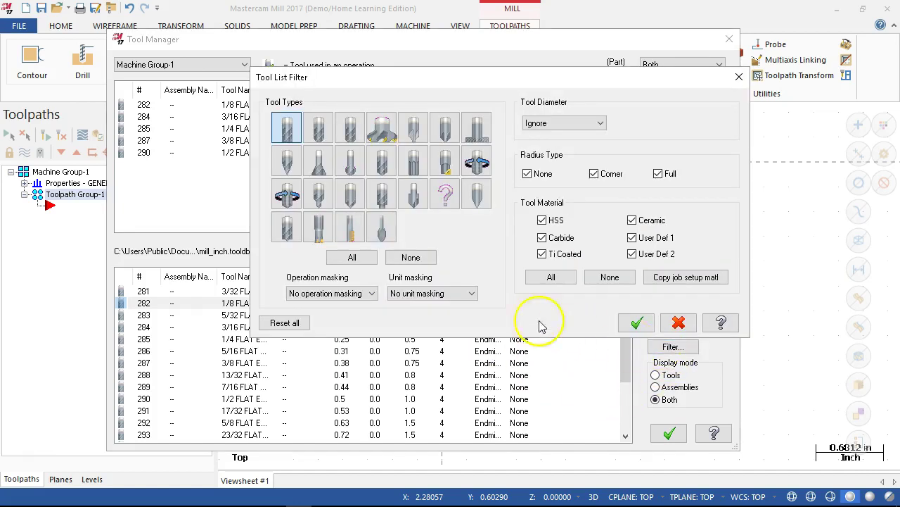
{"action": "left_click", "coordinate": [411, 261]}
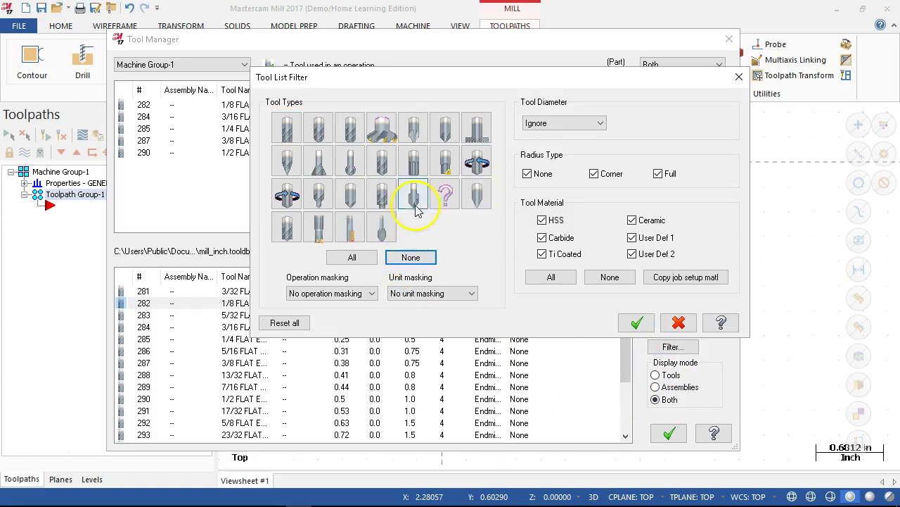
{"action": "left_click", "coordinate": [446, 141]}
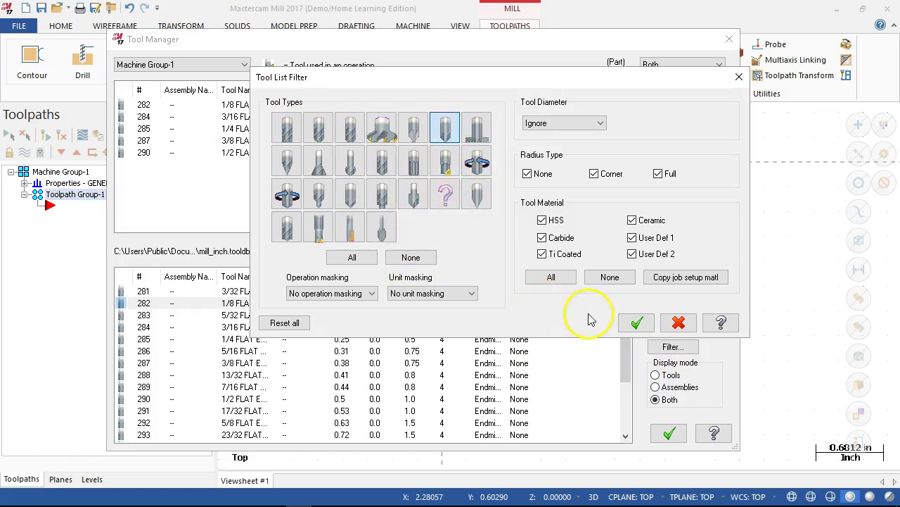
{"action": "left_click", "coordinate": [636, 323]}
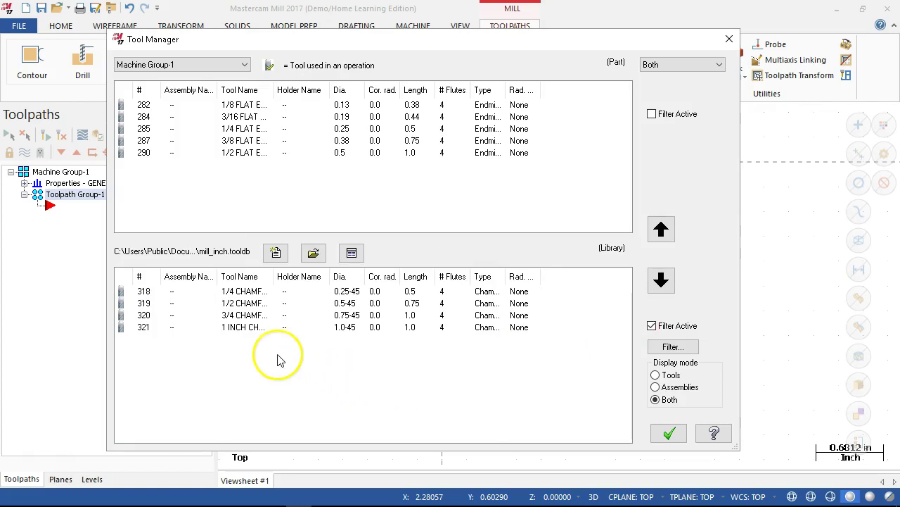
{"action": "left_click", "coordinate": [250, 291]}
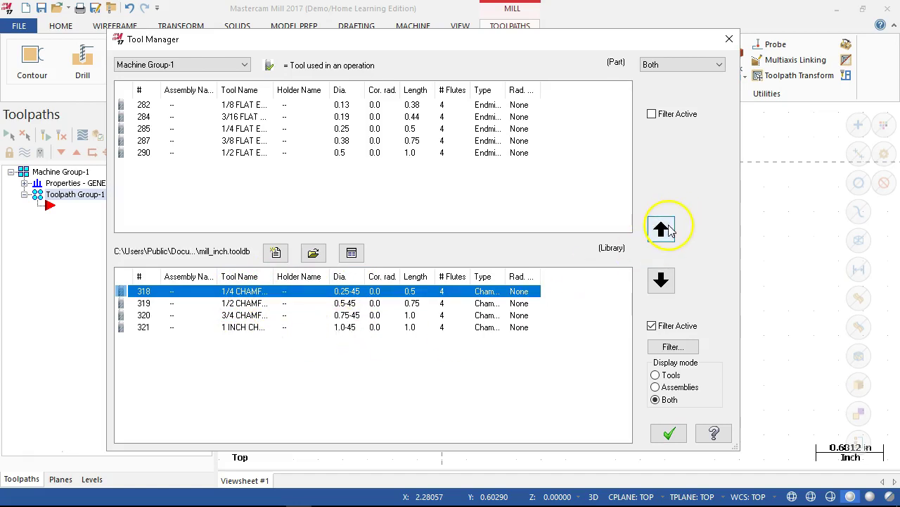
{"action": "left_click", "coordinate": [665, 229]}
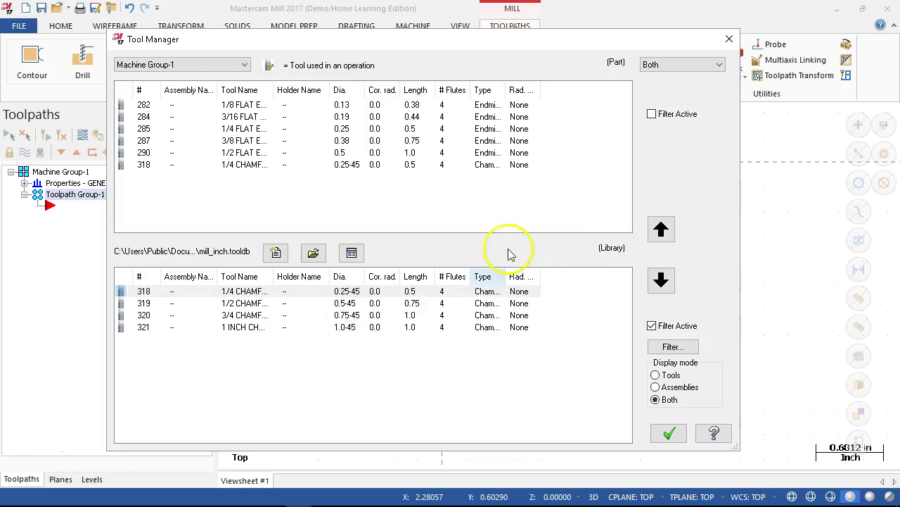
Step: Switch the library filter from chamfer mills to face mills and add the 3" face mill to Machine Group-1
{"action": "left_click", "coordinate": [663, 347]}
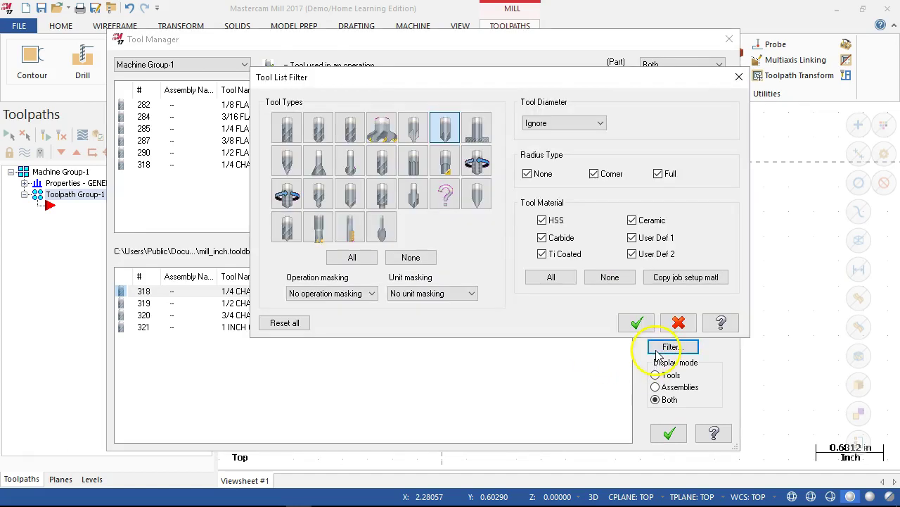
{"action": "left_click", "coordinate": [445, 127]}
{"action": "left_click", "coordinate": [389, 131]}
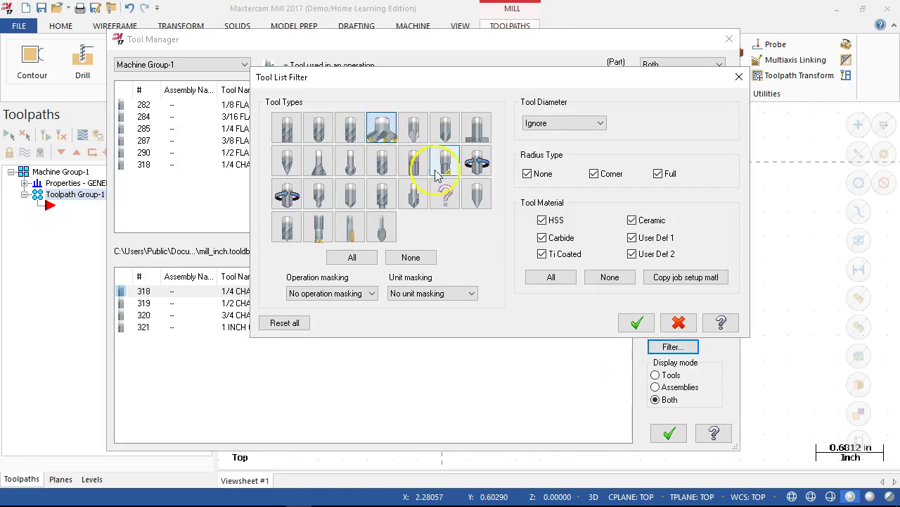
{"action": "left_click", "coordinate": [638, 323]}
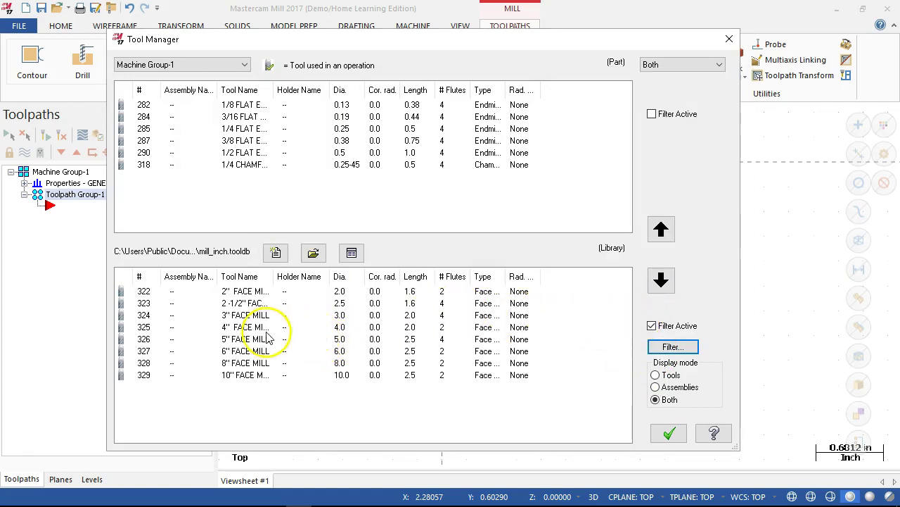
{"action": "left_click", "coordinate": [246, 314]}
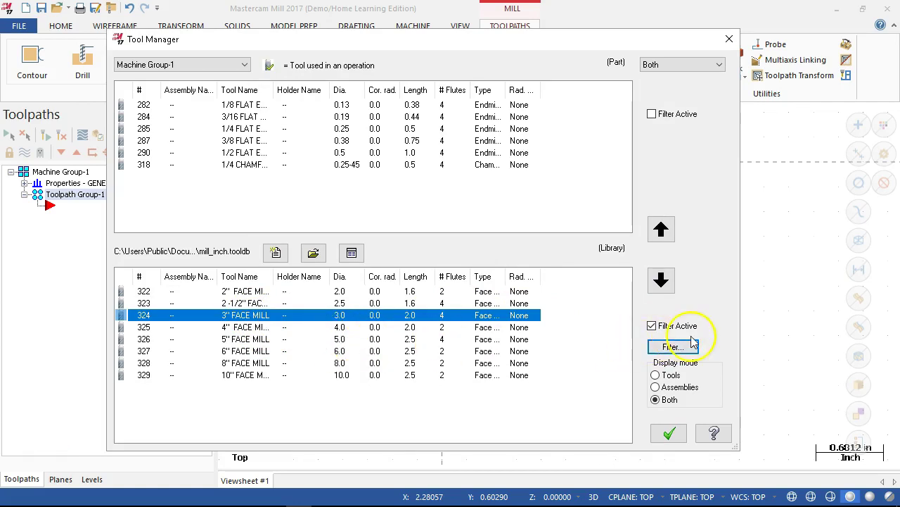
{"action": "left_click", "coordinate": [661, 230]}
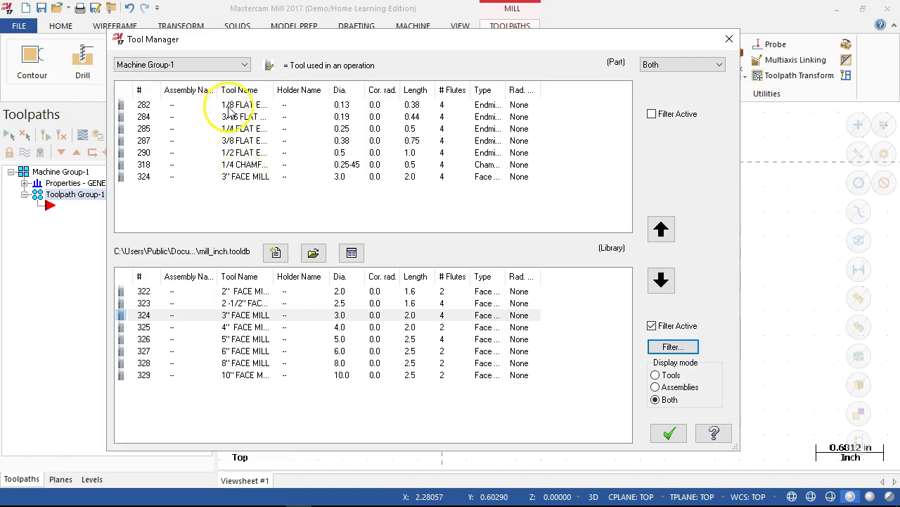
Step: Edit the machine group's 1/2 flat endmill, setting its cutting length to 1.25 and its tool number to 1
{"action": "double_click", "coordinate": [243, 151]}
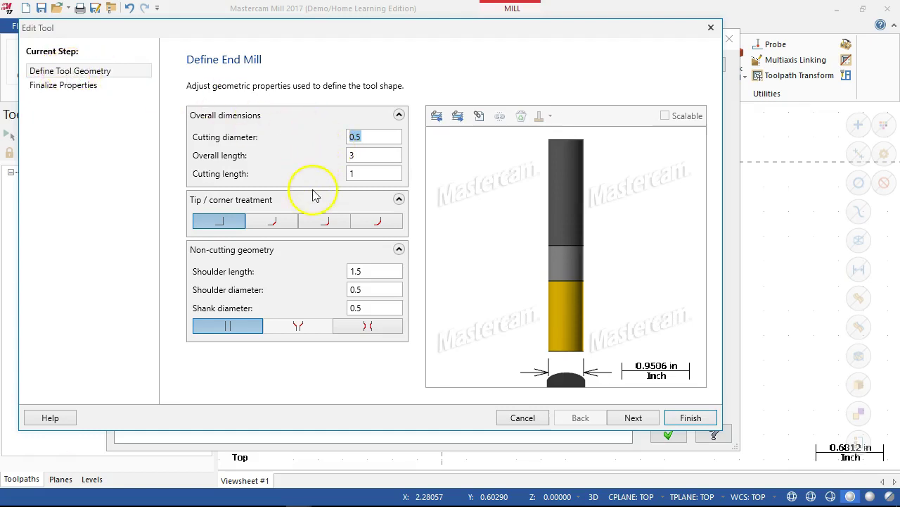
{"action": "left_click", "coordinate": [373, 174]}
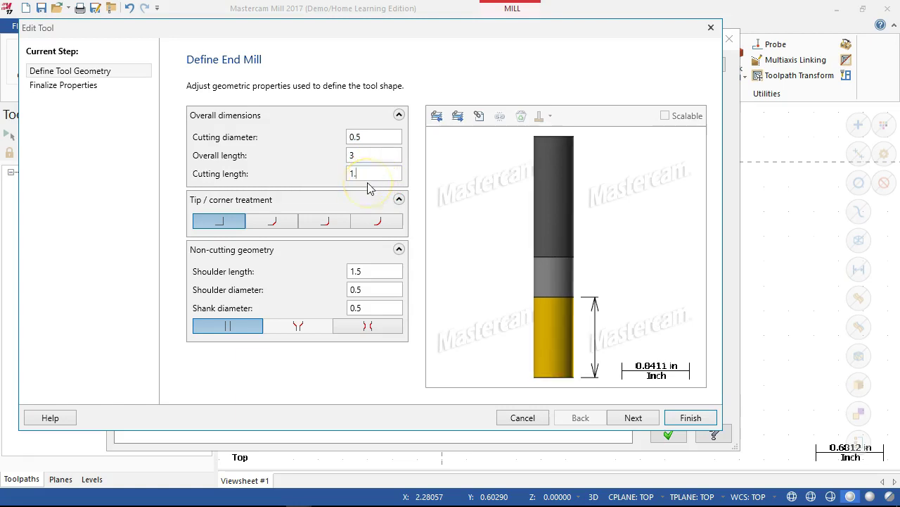
{"action": "key", "text": "Tab"}
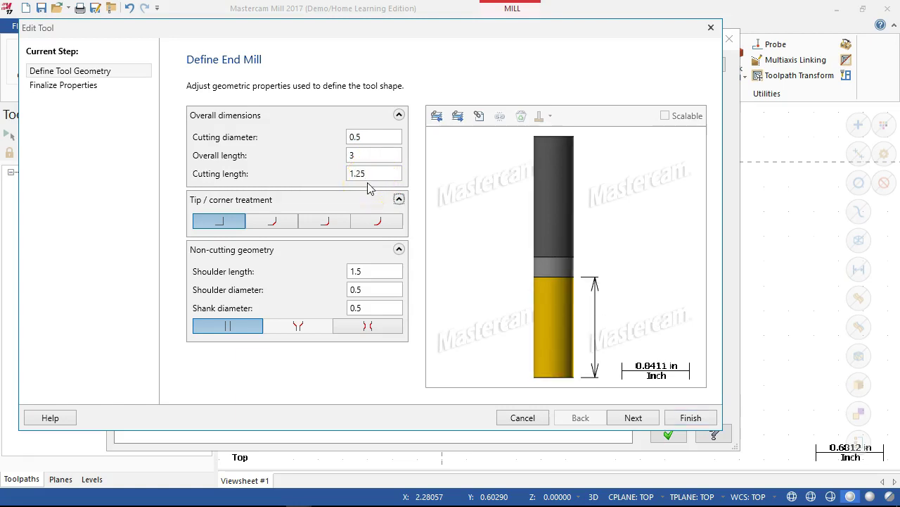
{"action": "left_click", "coordinate": [63, 85]}
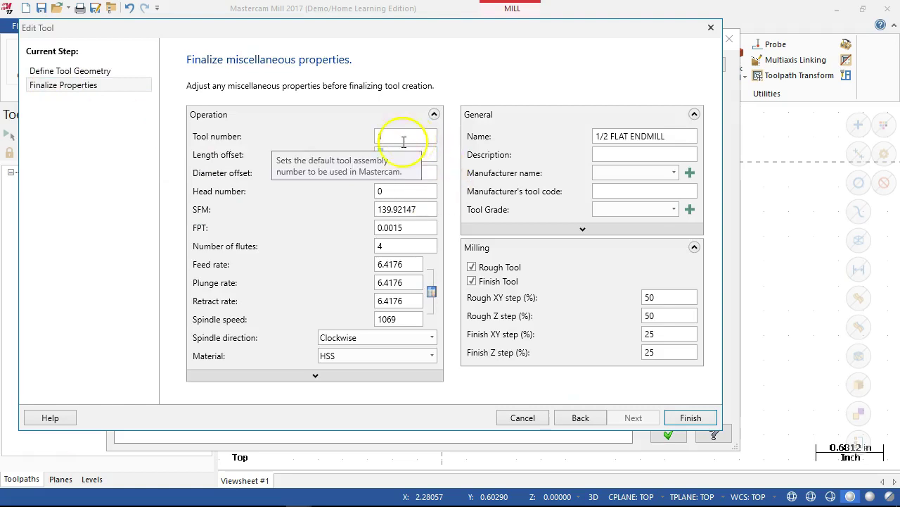
{"action": "type", "text": "1"}
{"action": "key", "text": "Tab"}
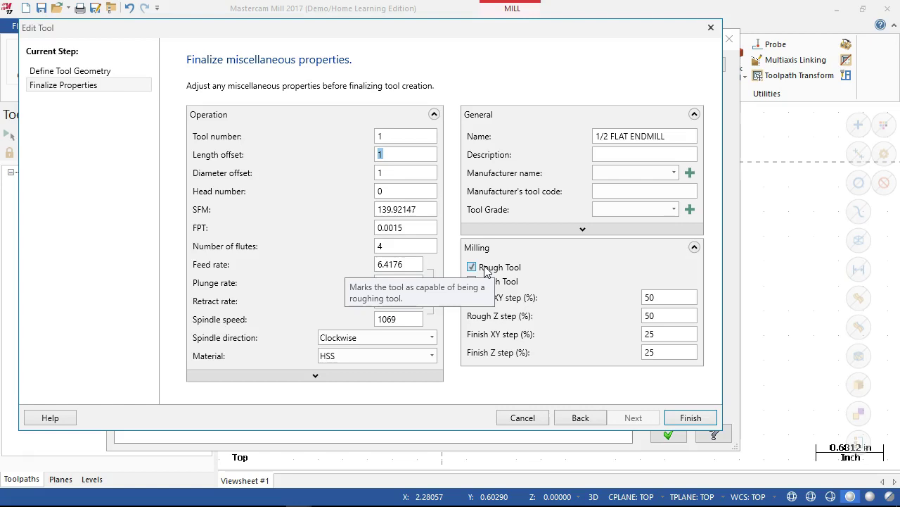
Step: Set the 1/2 flat endmill's SFM to 800 and its material to Carbide, and finish editing the tool
{"action": "left_click", "coordinate": [431, 290]}
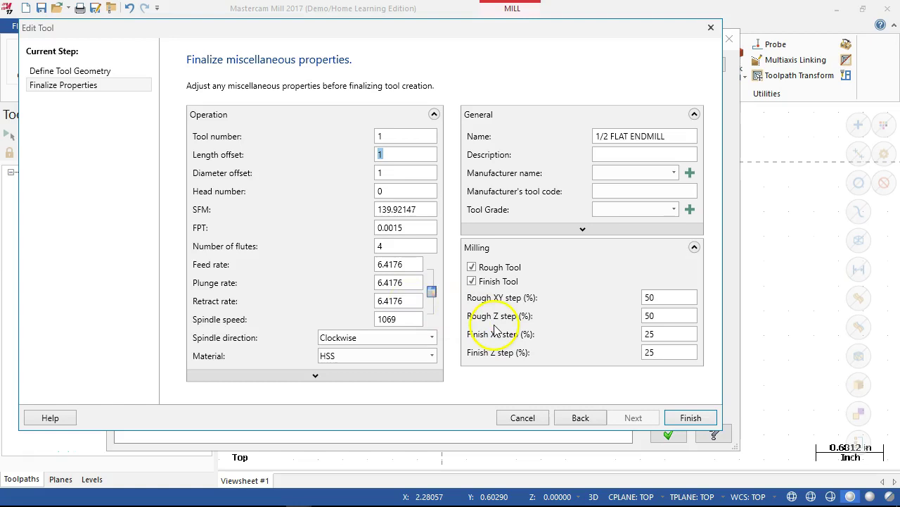
{"action": "left_click", "coordinate": [418, 226]}
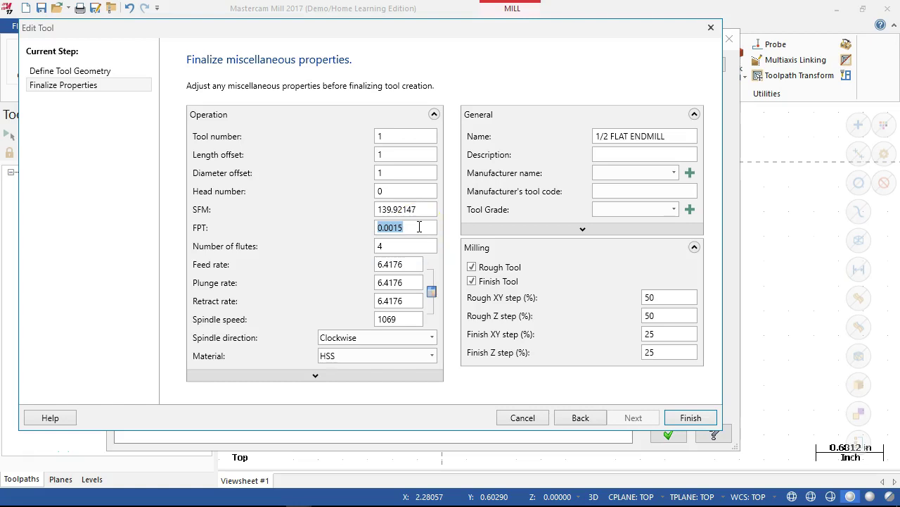
{"action": "left_click", "coordinate": [419, 210]}
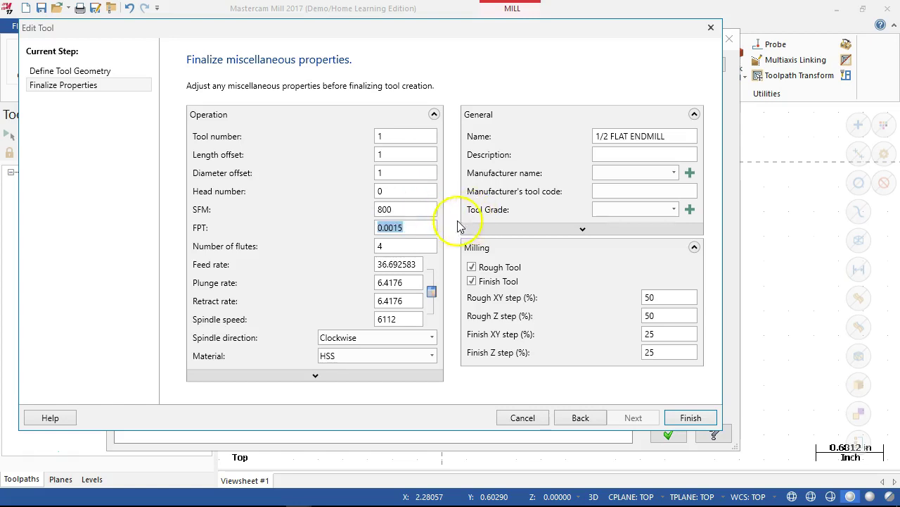
{"action": "left_click", "coordinate": [412, 264]}
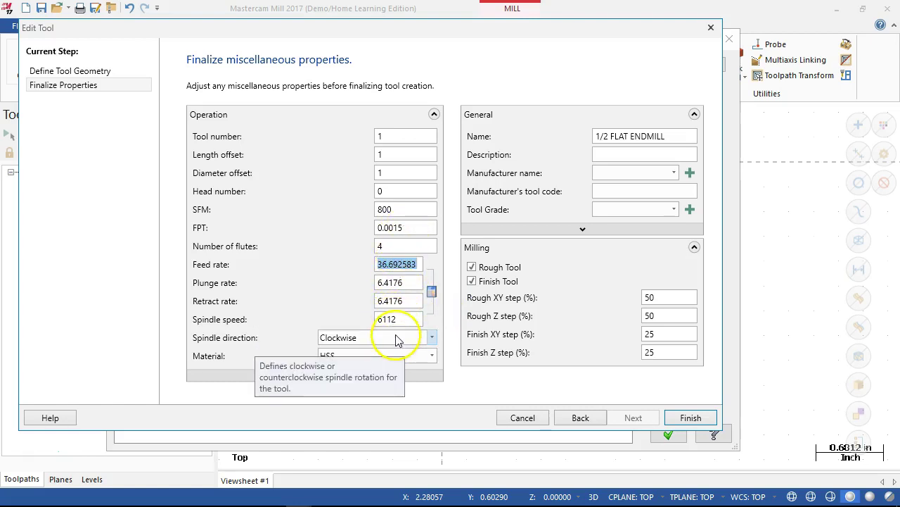
{"action": "left_click", "coordinate": [410, 356]}
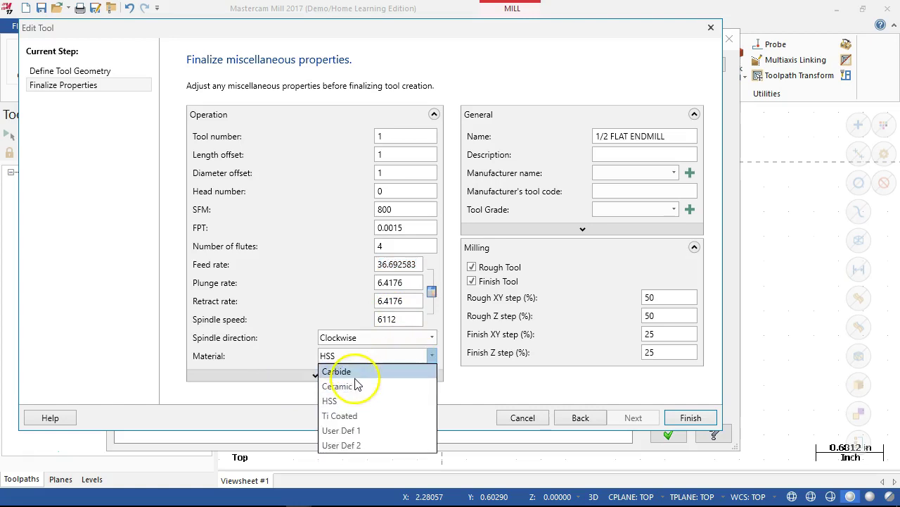
{"action": "left_click", "coordinate": [332, 369]}
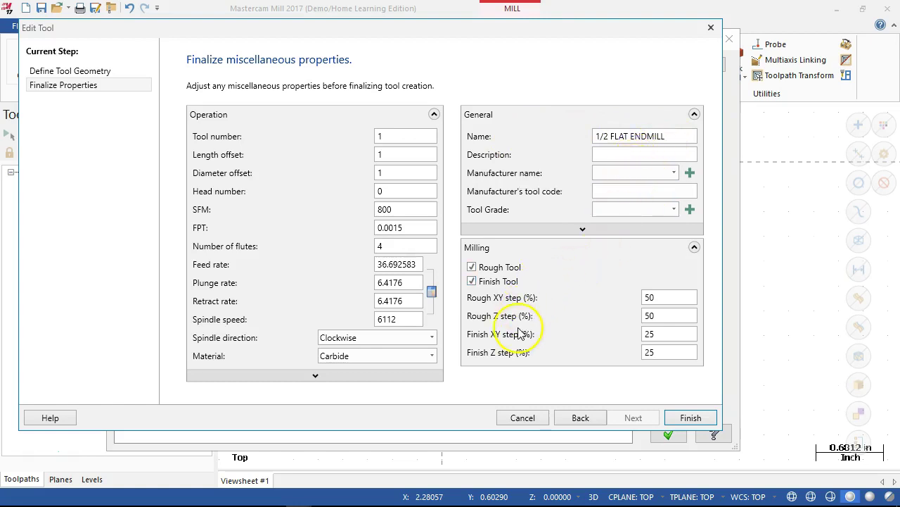
{"action": "left_click", "coordinate": [691, 419]}
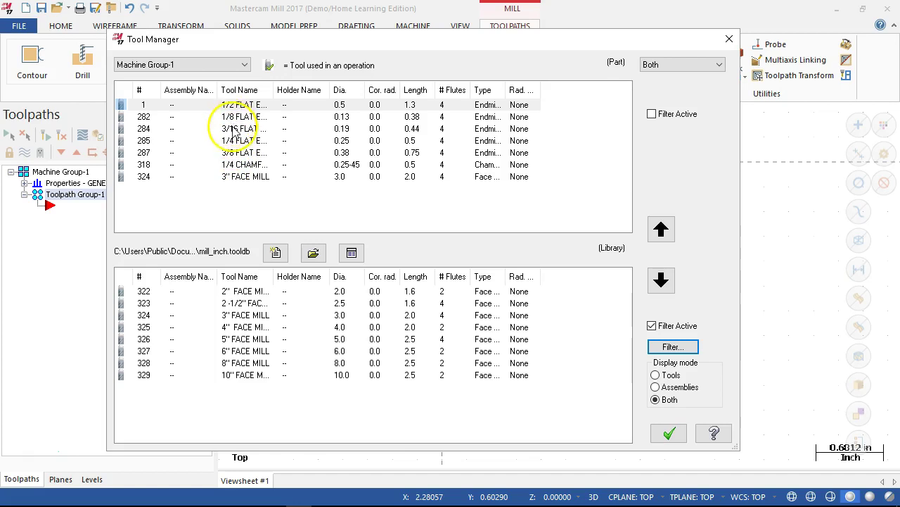
Step: Edit the machine group's 1/4 chamfer mill to use tool number 6, SFM 400 and Carbide material
{"action": "double_click", "coordinate": [232, 169]}
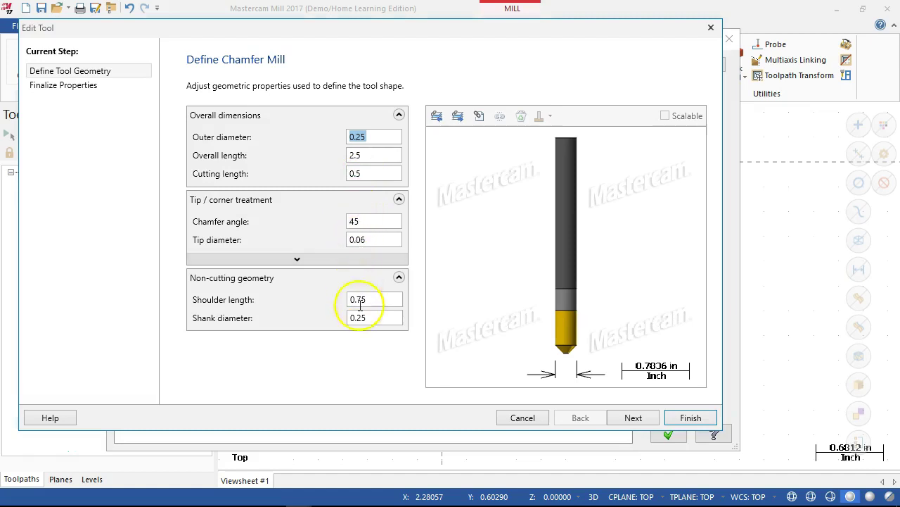
{"action": "left_click", "coordinate": [80, 85]}
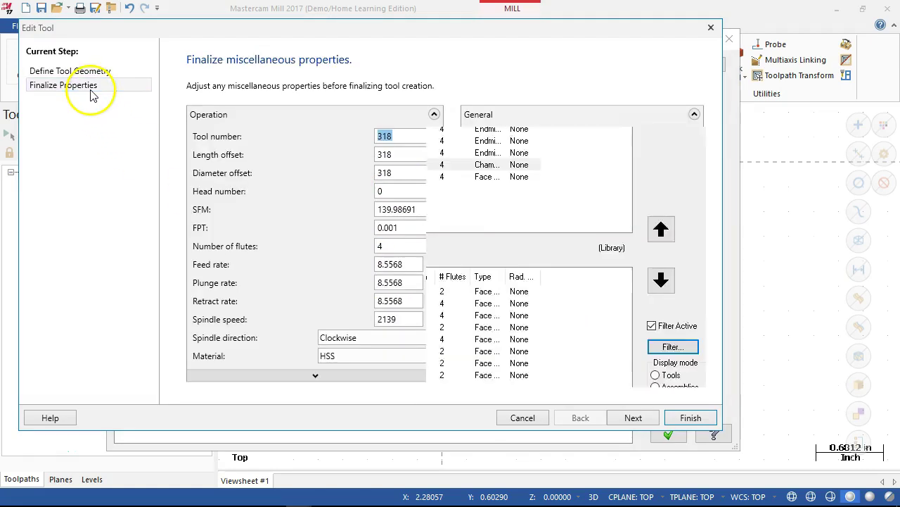
{"action": "type", "text": "6"}
{"action": "key", "text": "Tab"}
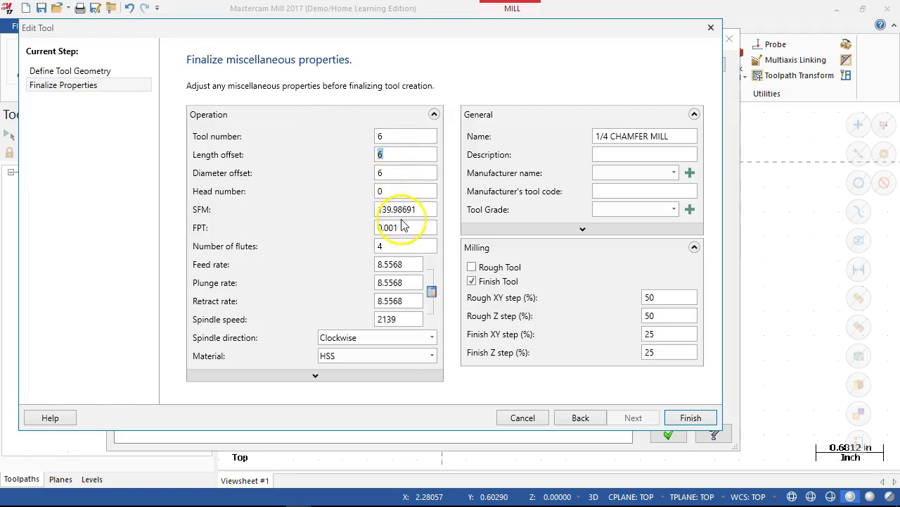
{"action": "double_click", "coordinate": [400, 210]}
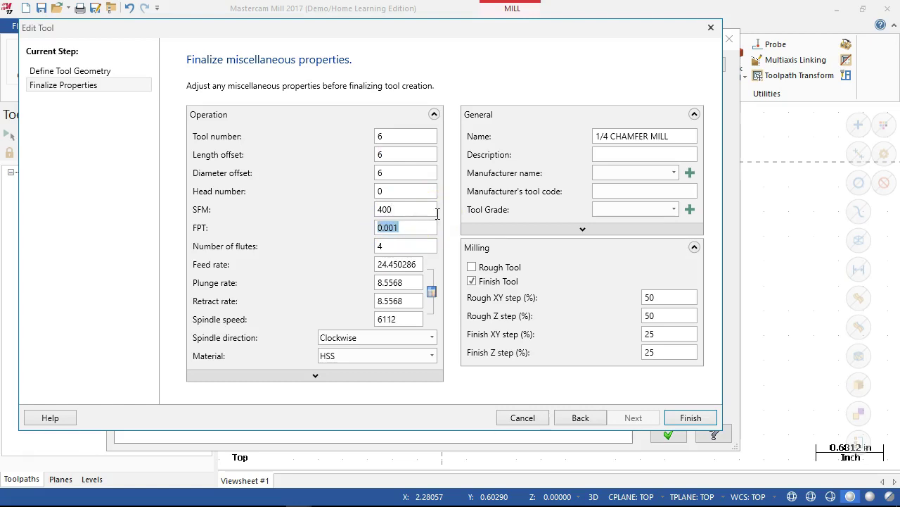
{"action": "left_click", "coordinate": [384, 355]}
{"action": "left_click", "coordinate": [359, 373]}
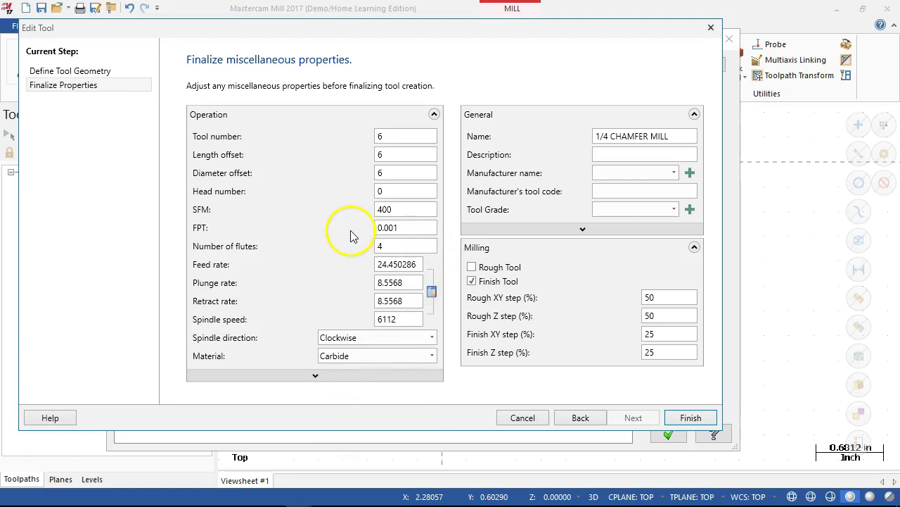
{"action": "left_click", "coordinate": [689, 419]}
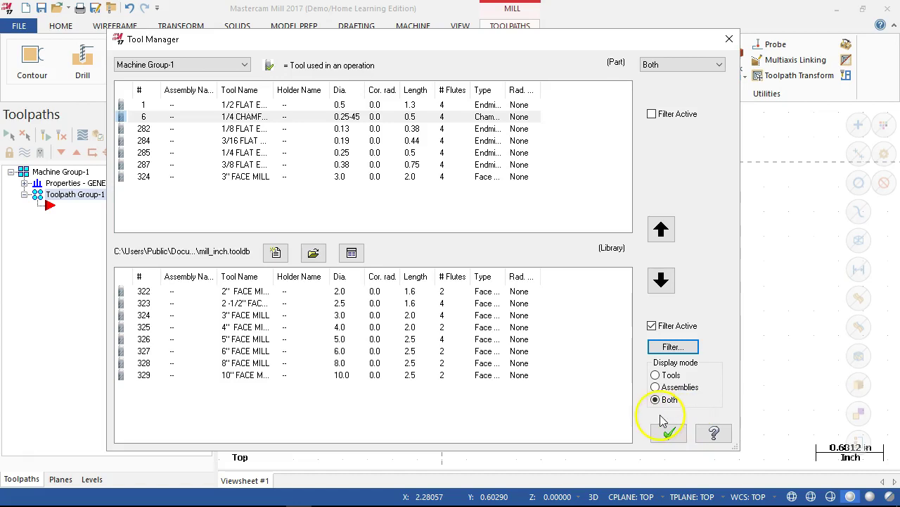
Step: Create a new tool library named Haas-Alum in the mill Tools folder
{"action": "left_click", "coordinate": [275, 254]}
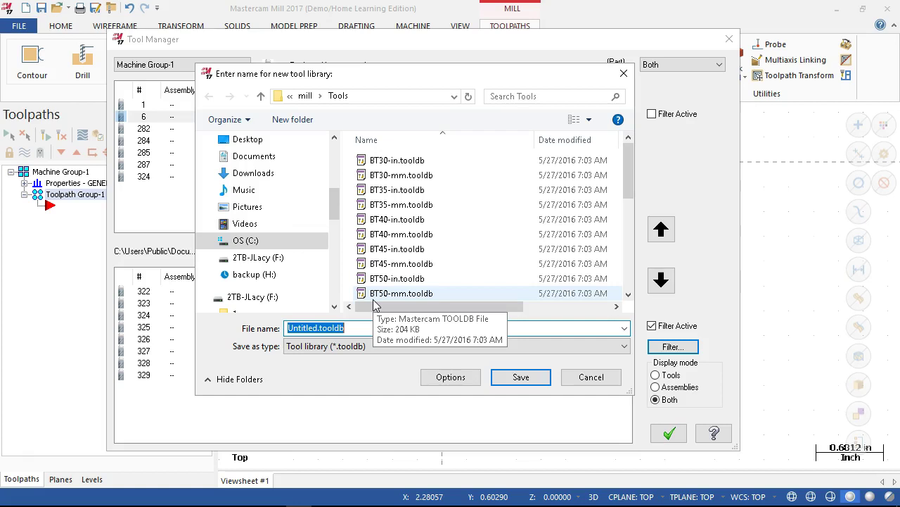
{"action": "type", "text": "Haas-Alum"}
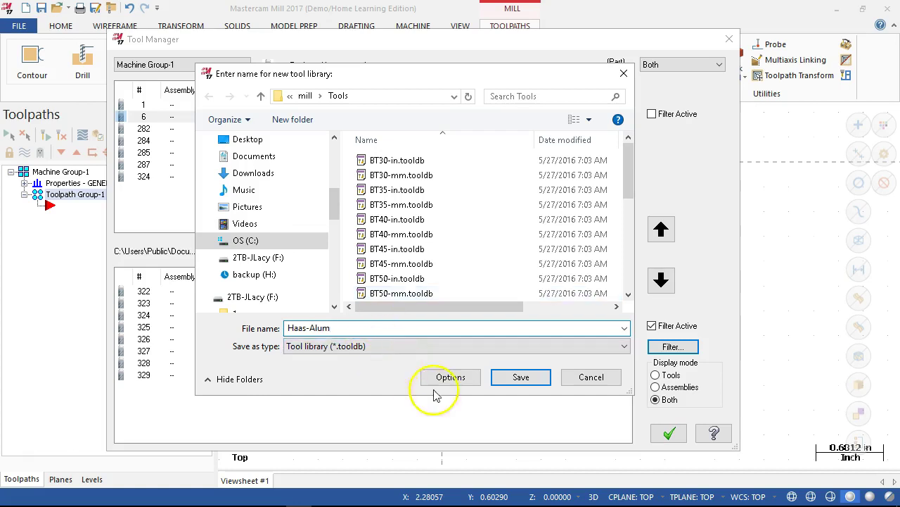
{"action": "left_click", "coordinate": [518, 376]}
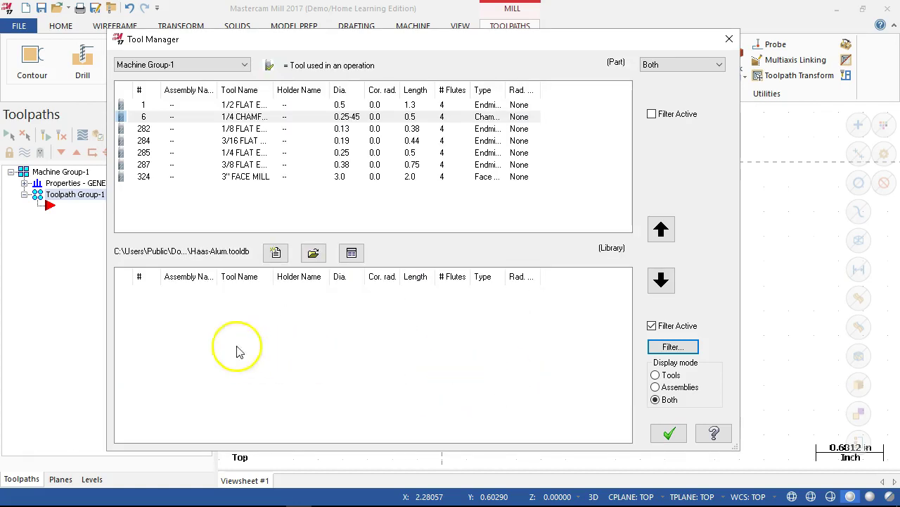
Step: Copy all the machine group tools, from the 1/2 flat endmill to the 3" face mill, into the Haas-Alum library
{"action": "left_click", "coordinate": [209, 109]}
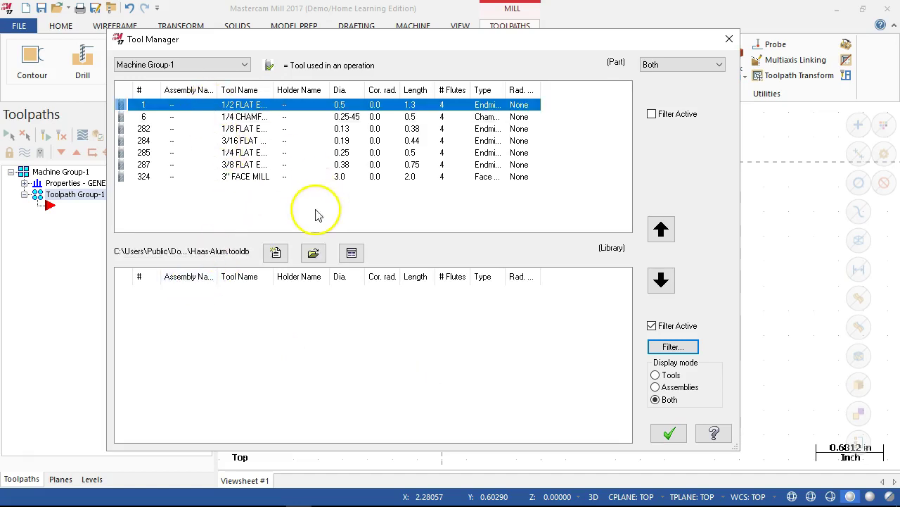
{"action": "left_click", "coordinate": [233, 177], "text": "shift"}
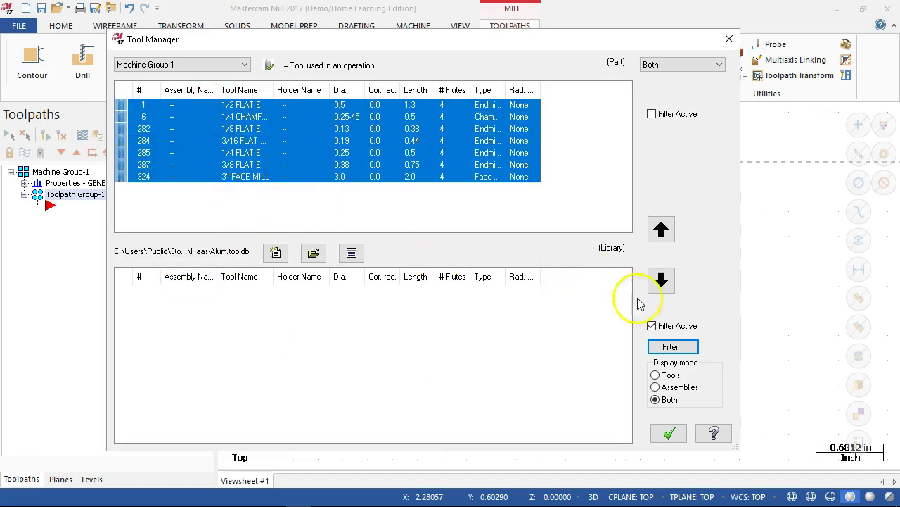
{"action": "left_click", "coordinate": [660, 280]}
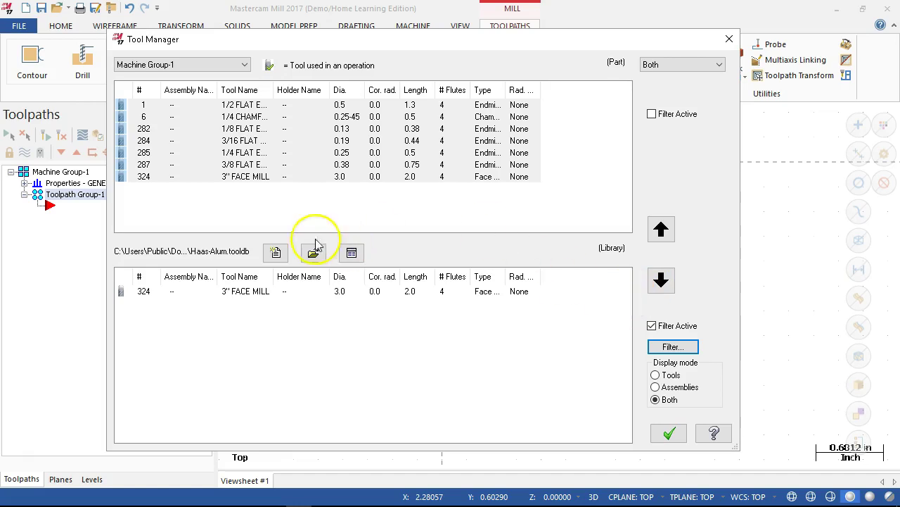
Step: Try to copy the selected machine group tools into the library again, declining to add similar tools
{"action": "left_click_drag", "start_coordinate": [269, 164], "coordinate": [268, 364]}
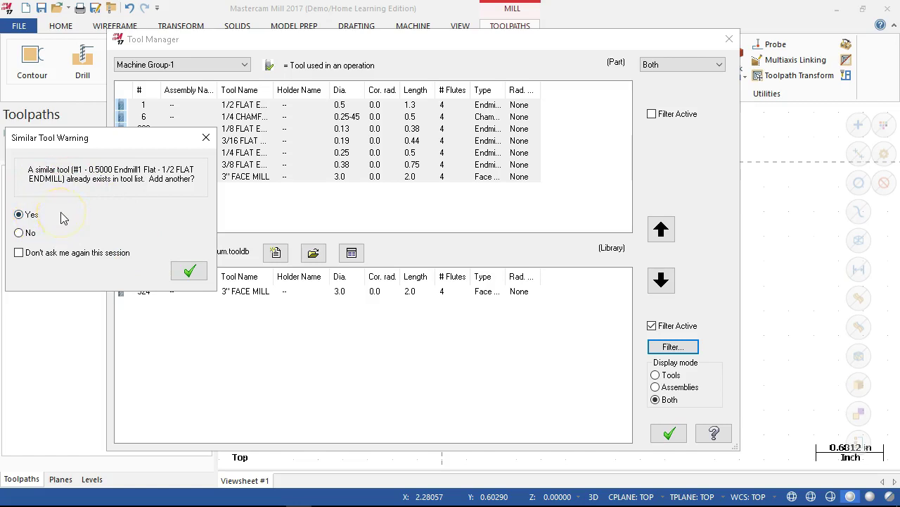
{"action": "left_click", "coordinate": [17, 233]}
{"action": "left_click", "coordinate": [192, 272]}
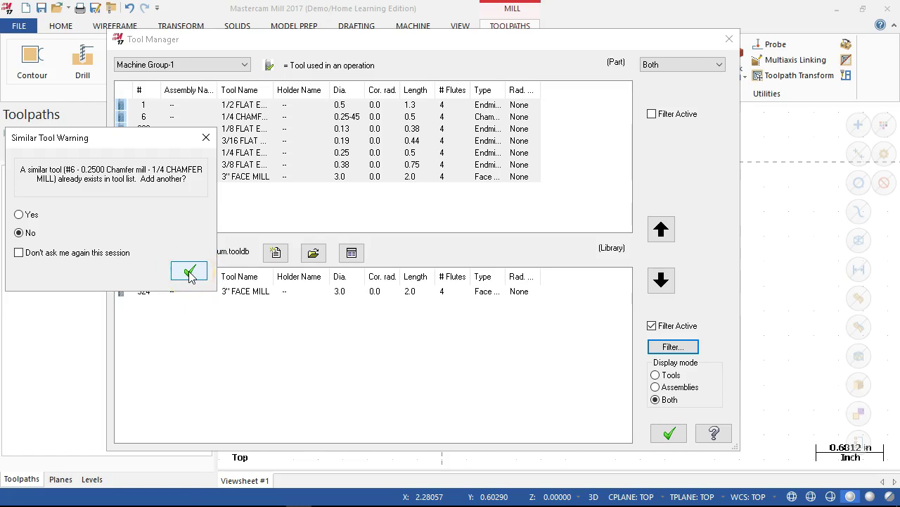
{"action": "left_click", "coordinate": [190, 273]}
{"action": "left_click", "coordinate": [190, 272]}
{"action": "left_click", "coordinate": [190, 273]}
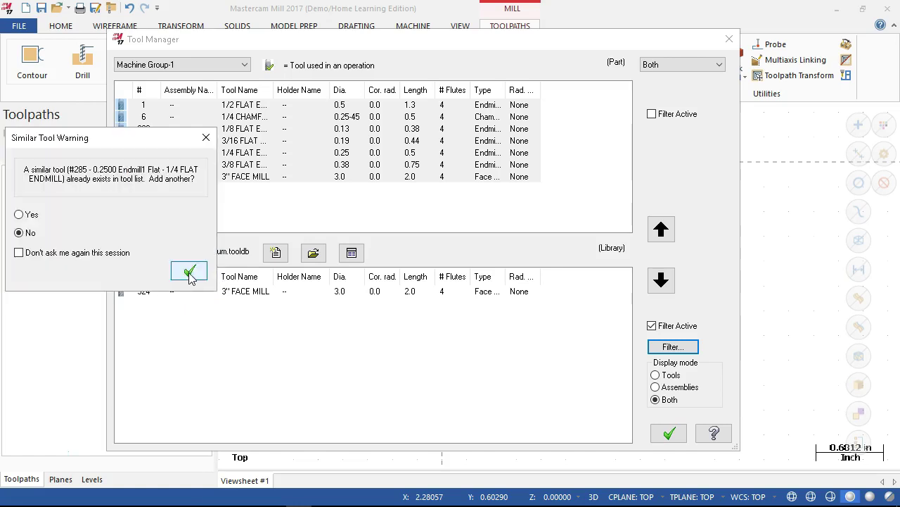
{"action": "left_click", "coordinate": [189, 274]}
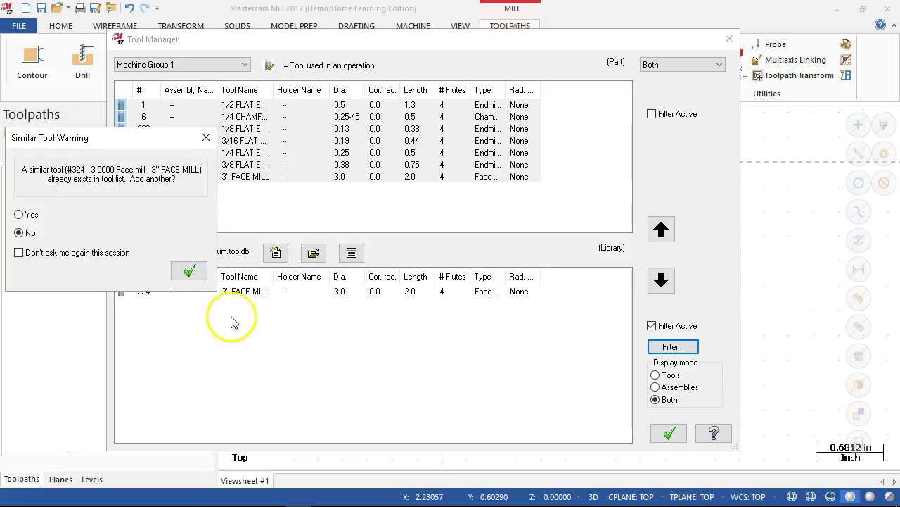
{"action": "left_click", "coordinate": [205, 138]}
{"action": "left_click", "coordinate": [203, 140]}
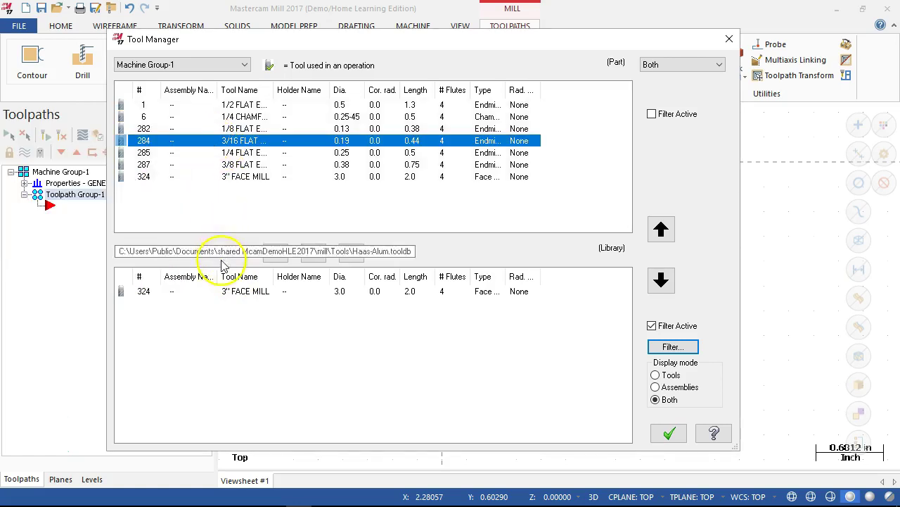
Step: Delete the 3" face mill from the Haas-Alum library and confirm the deletion
{"action": "right_click", "coordinate": [215, 292]}
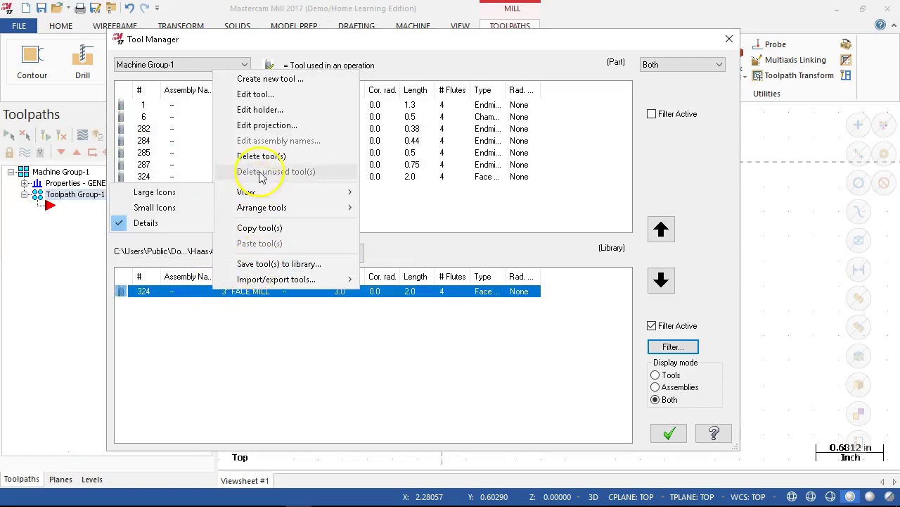
{"action": "left_click", "coordinate": [225, 316]}
{"action": "left_click", "coordinate": [203, 290]}
{"action": "key", "text": "Delete"}
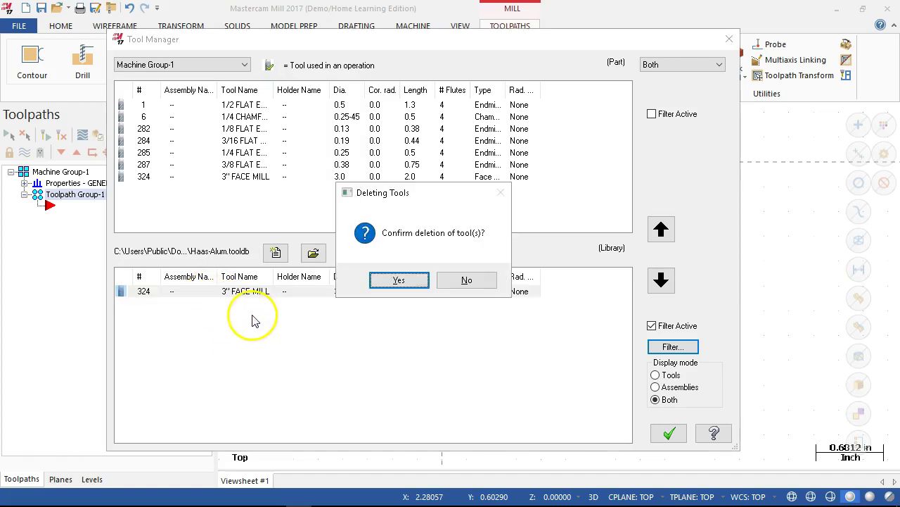
{"action": "left_click", "coordinate": [398, 283]}
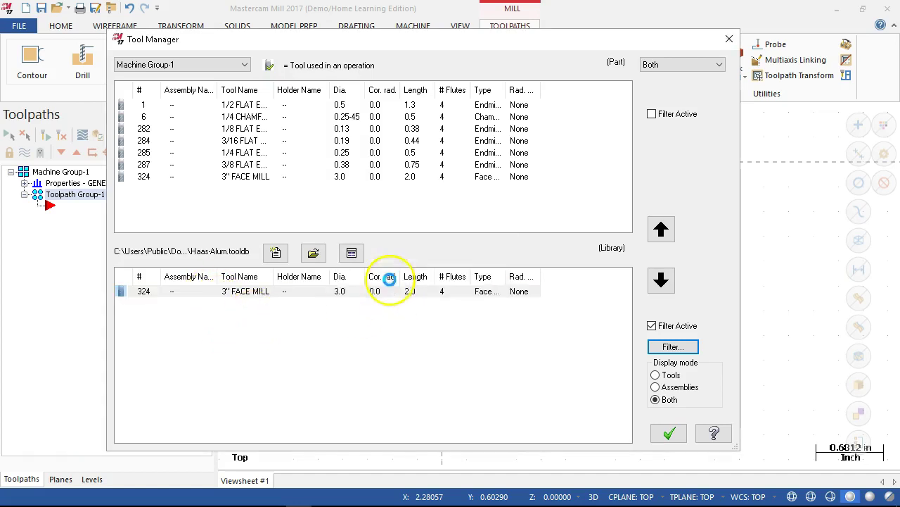
Step: Copy all the machine group tools to the library again, accepting similar tools and suppressing that warning for the session
{"action": "left_click", "coordinate": [232, 105]}
{"action": "left_click", "coordinate": [248, 179], "text": "shift"}
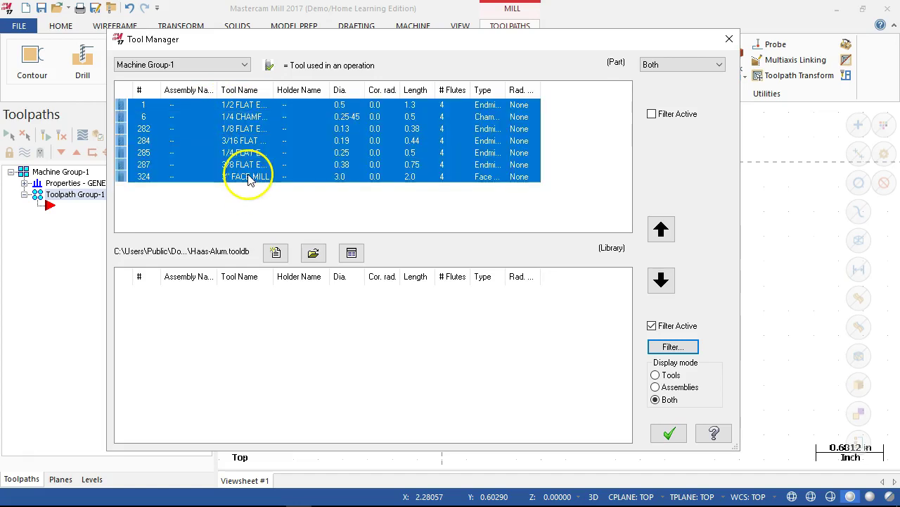
{"action": "left_click_drag", "start_coordinate": [271, 157], "coordinate": [313, 361]}
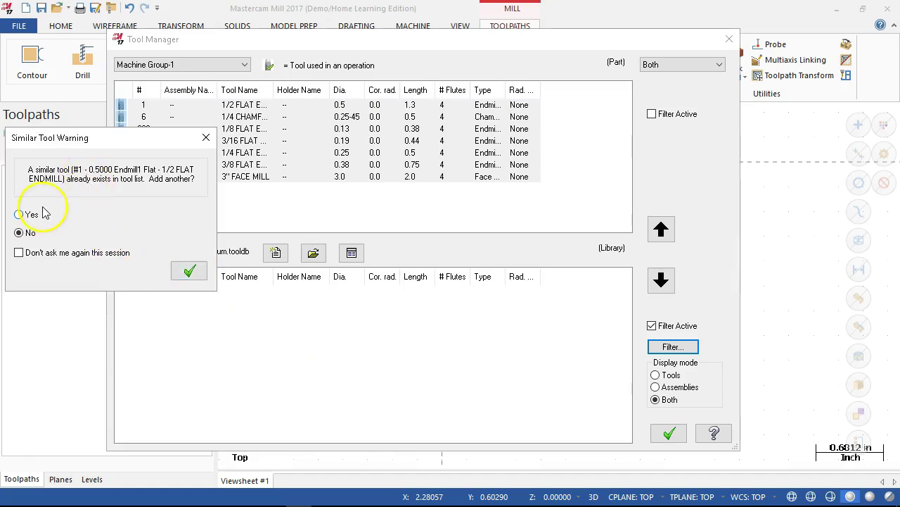
{"action": "left_click", "coordinate": [179, 271]}
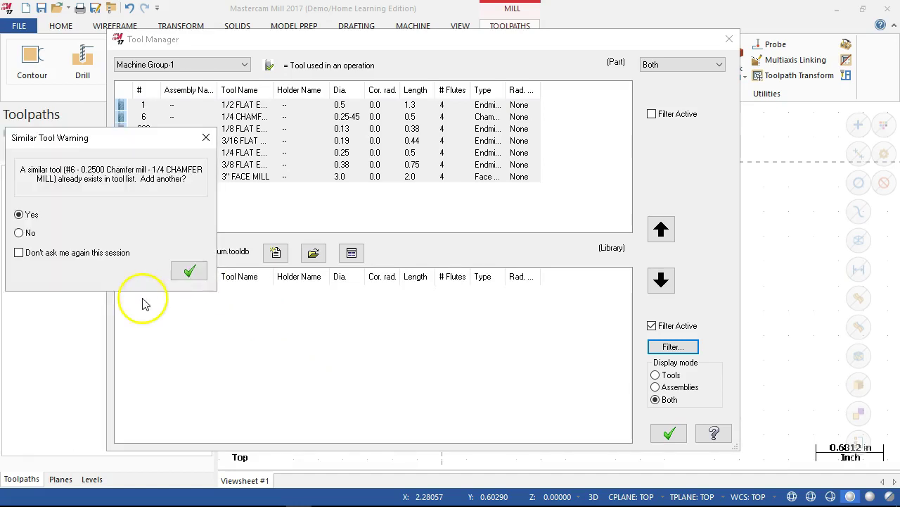
{"action": "left_click", "coordinate": [92, 252]}
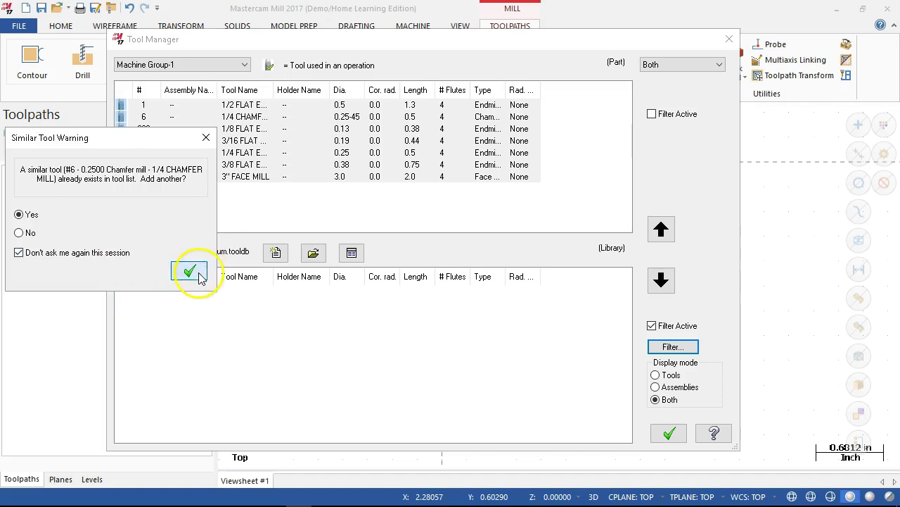
{"action": "left_click", "coordinate": [187, 270]}
{"action": "left_click", "coordinate": [195, 201]}
Step: Try to copy the 1/2 flat endmill and the 1/4 chamfer mill individually into the Haas-Alum library
{"action": "left_click", "coordinate": [239, 105]}
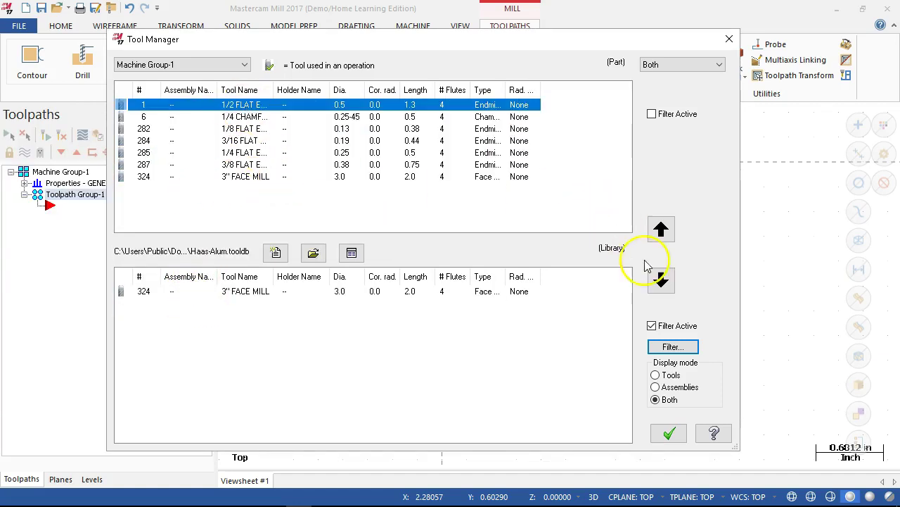
{"action": "left_click", "coordinate": [246, 117]}
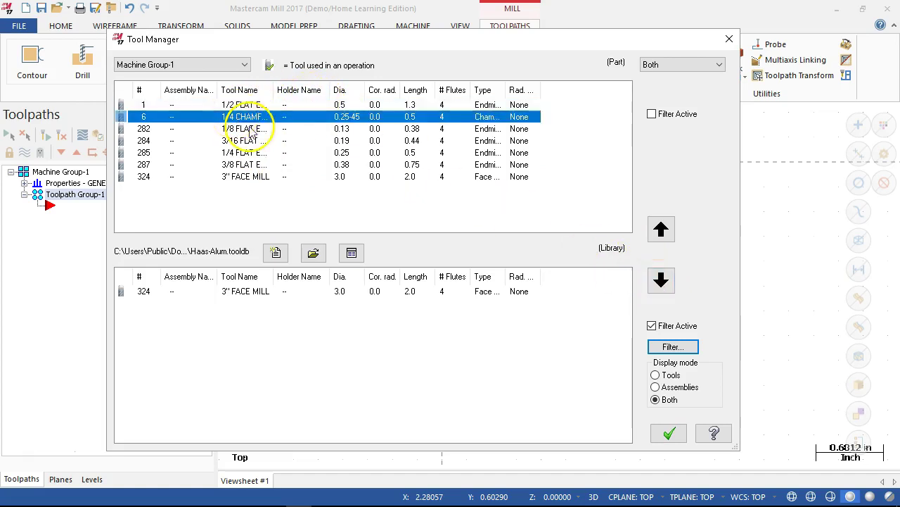
{"action": "left_click", "coordinate": [661, 279]}
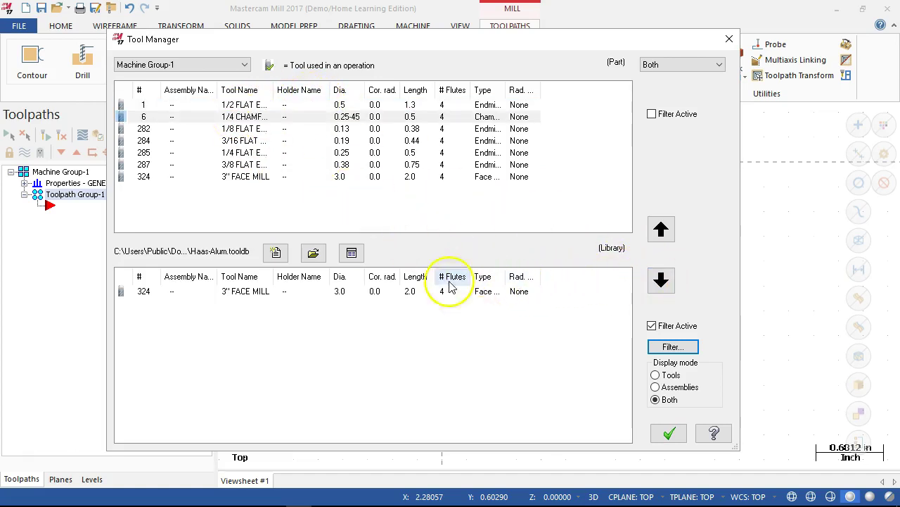
{"action": "left_click", "coordinate": [519, 315]}
{"action": "left_click", "coordinate": [239, 106]}
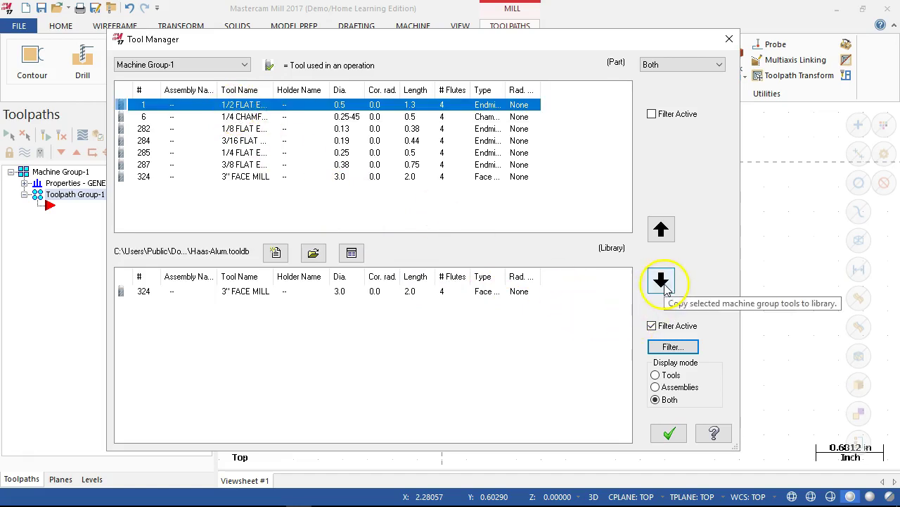
Step: Turn off the library's tool filter and delete every tool in the Haas-Alum library
{"action": "left_click", "coordinate": [650, 324]}
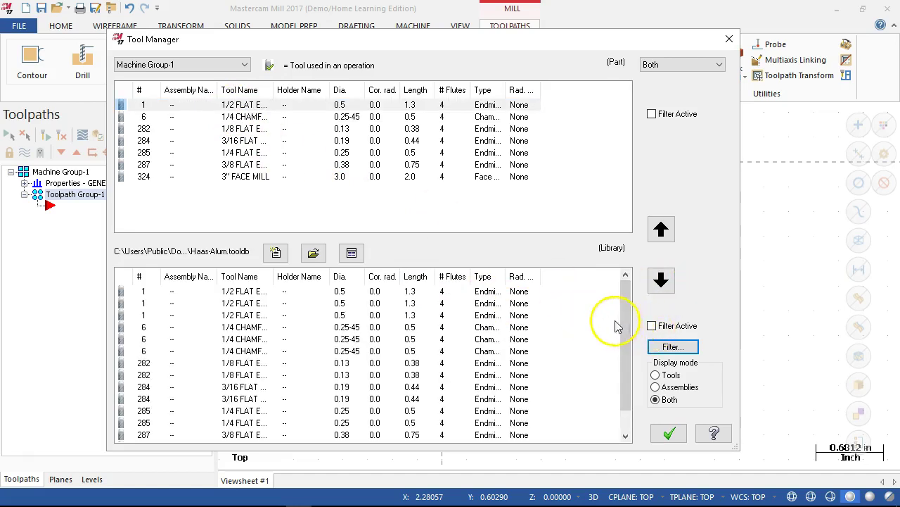
{"action": "scroll", "coordinate": [552, 321], "scroll_direction": "down", "scroll_amount": 1}
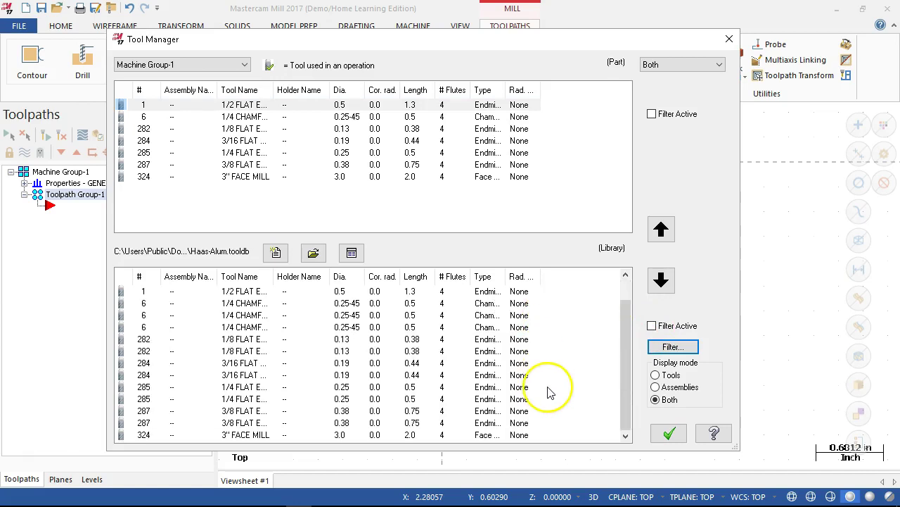
{"action": "scroll", "coordinate": [391, 320], "scroll_direction": "up", "scroll_amount": 1}
{"action": "left_click", "coordinate": [246, 291]}
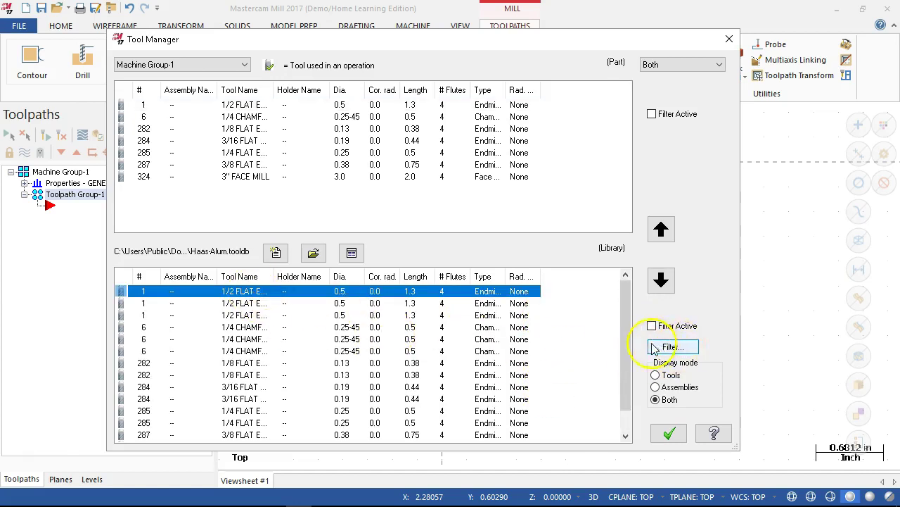
{"action": "scroll", "coordinate": [624, 392], "scroll_direction": "down", "scroll_amount": 1}
{"action": "left_click", "coordinate": [416, 436], "text": "shift"}
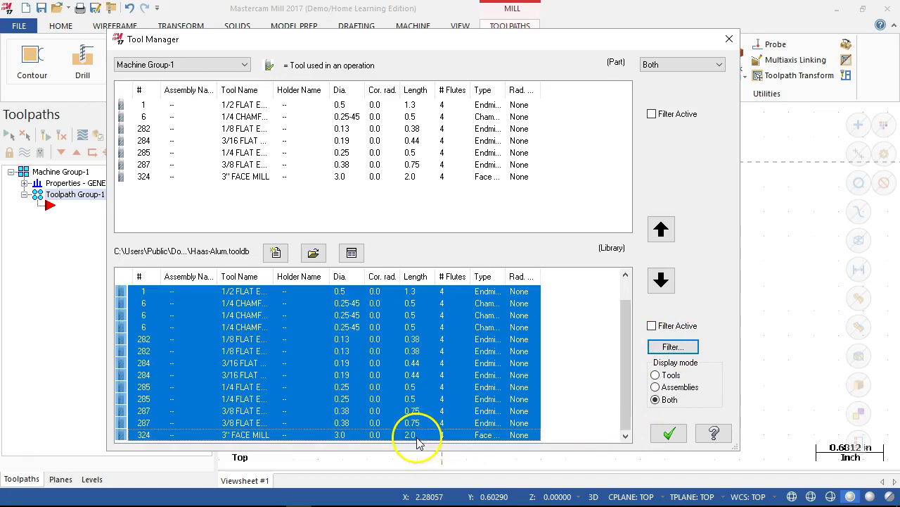
{"action": "key", "text": "Delete"}
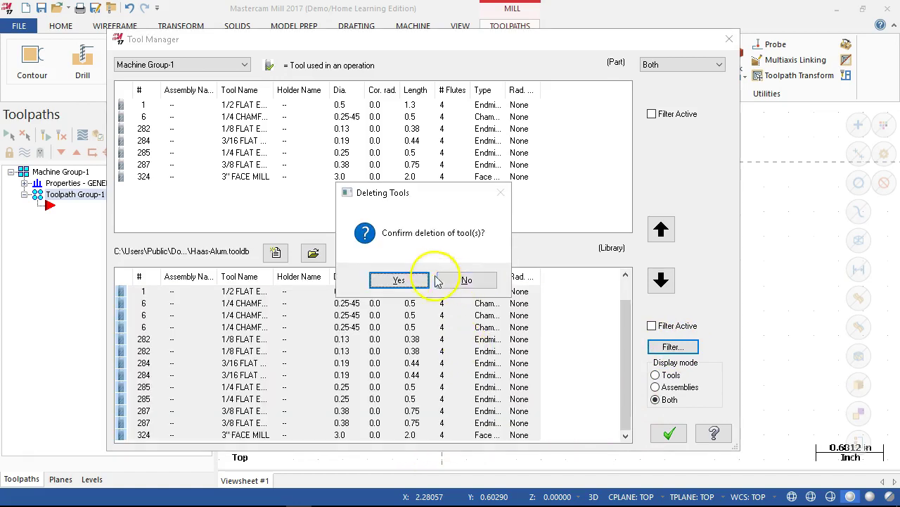
{"action": "left_click", "coordinate": [407, 280]}
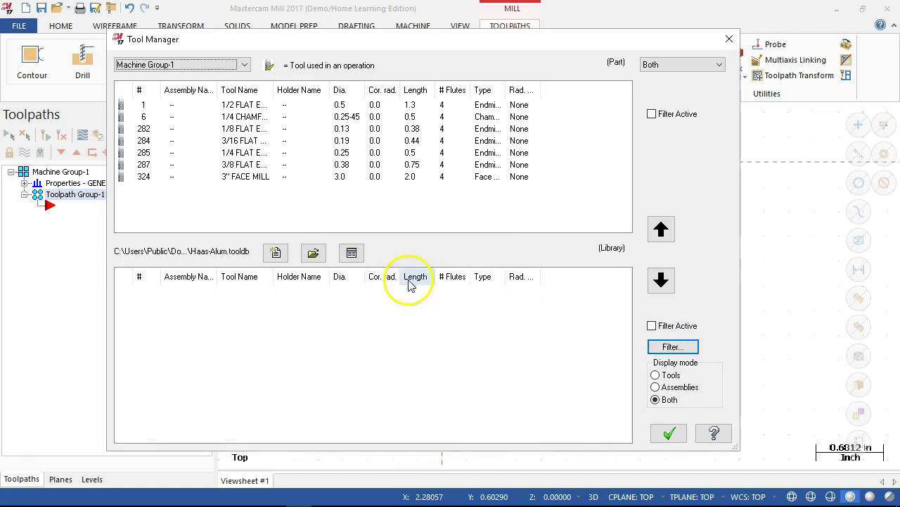
Step: Copy all the machine group tools into the emptied Haas-Alum library, then close the Tool Manager and save the library changes
{"action": "left_click", "coordinate": [186, 106]}
{"action": "left_click", "coordinate": [248, 176], "text": "shift"}
{"action": "left_click_drag", "start_coordinate": [260, 161], "coordinate": [292, 304]}
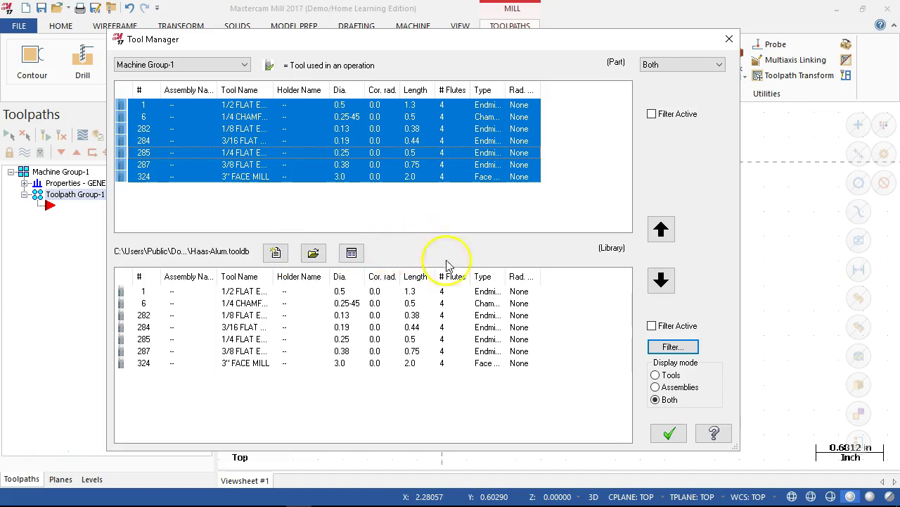
{"action": "left_click", "coordinate": [669, 432]}
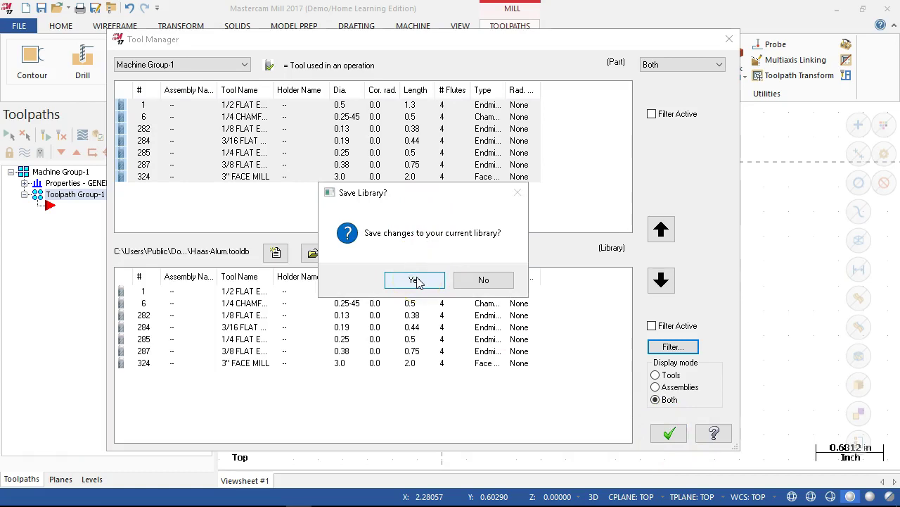
{"action": "left_click", "coordinate": [415, 280]}
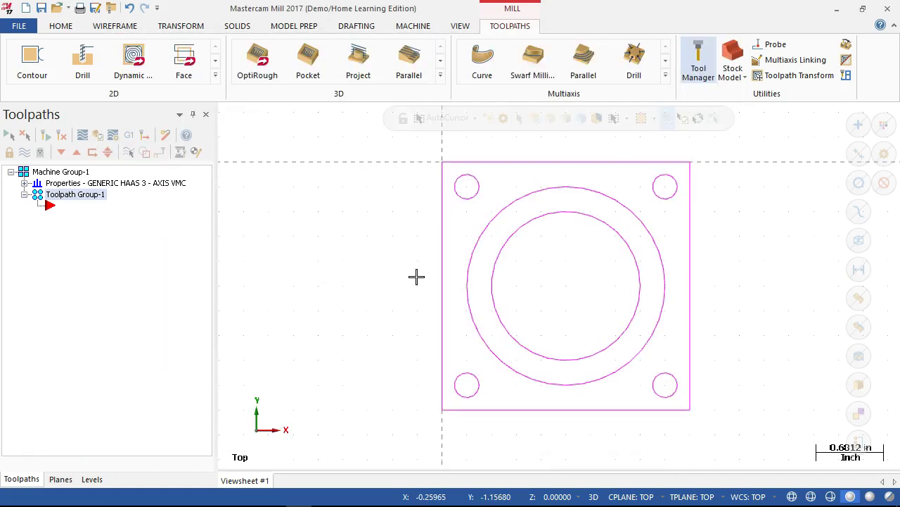
Step: Check the tool library assigned in the machine group's file properties and close them without changes
{"action": "left_click", "coordinate": [24, 183]}
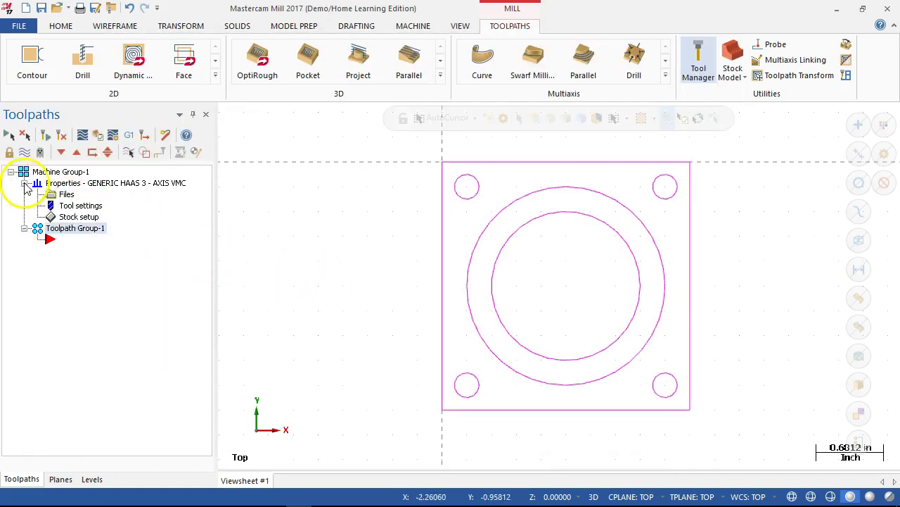
{"action": "left_click", "coordinate": [65, 195]}
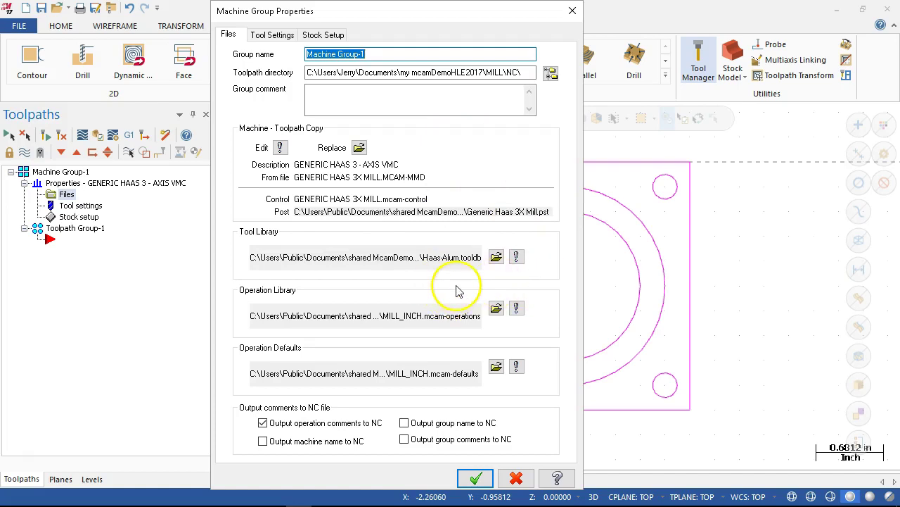
{"action": "left_click", "coordinate": [516, 479]}
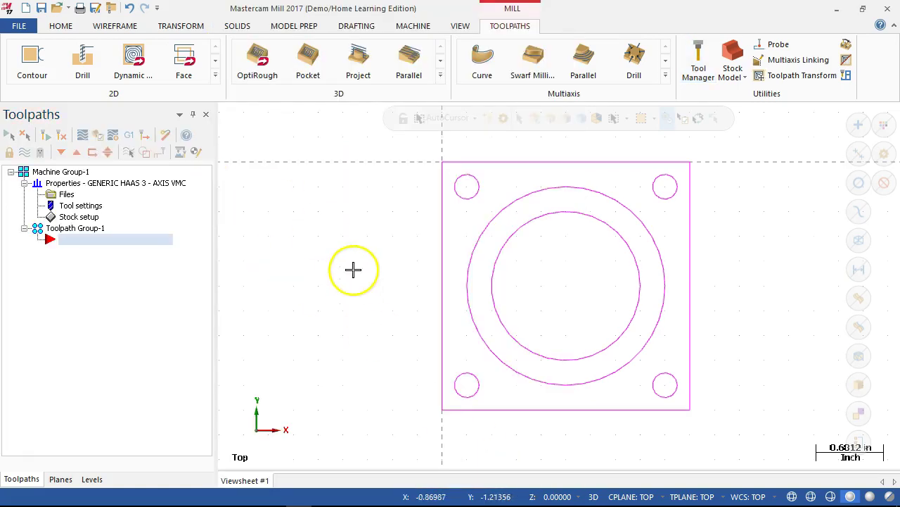
{"action": "left_click", "coordinate": [319, 174]}
{"action": "left_click", "coordinate": [346, 229]}
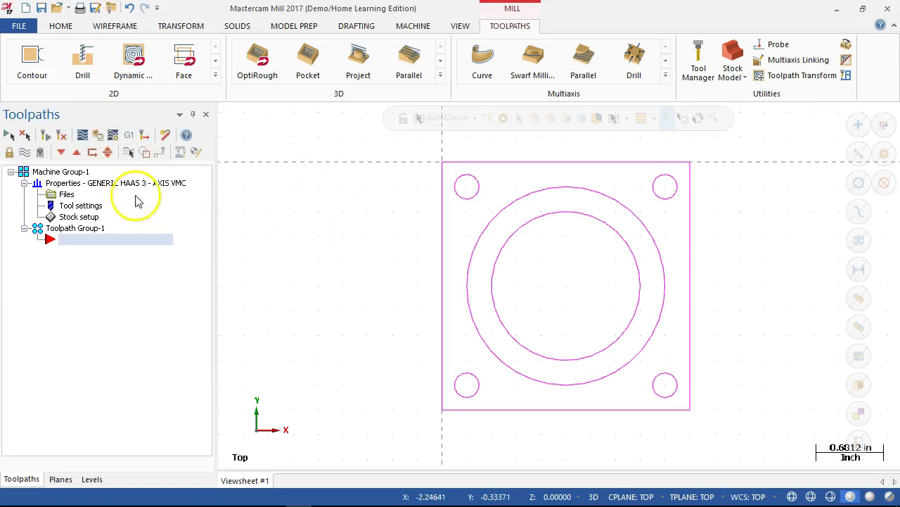
Step: In the machine group's tool settings, set the program number to 1, assign tool numbers sequentially and warn of duplicate tool numbers
{"action": "left_click", "coordinate": [66, 194]}
{"action": "left_click", "coordinate": [272, 35]}
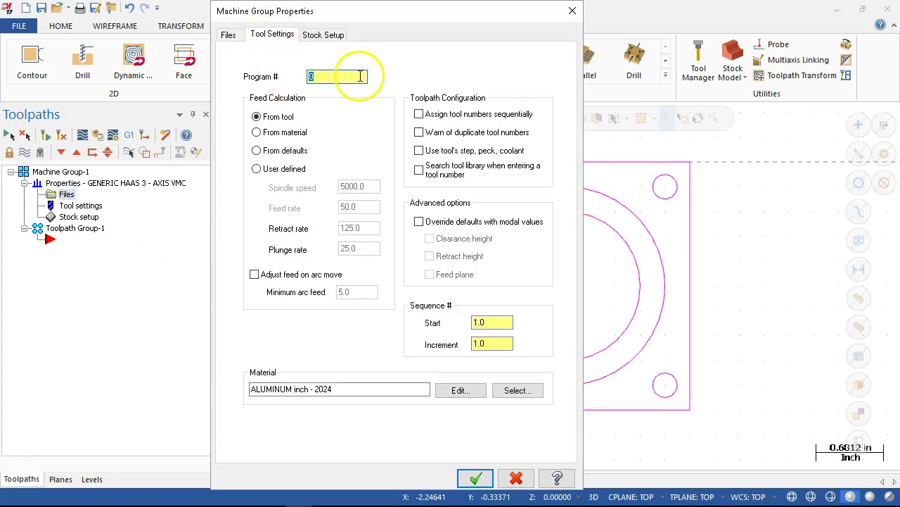
{"action": "type", "text": "1"}
{"action": "left_click", "coordinate": [419, 113]}
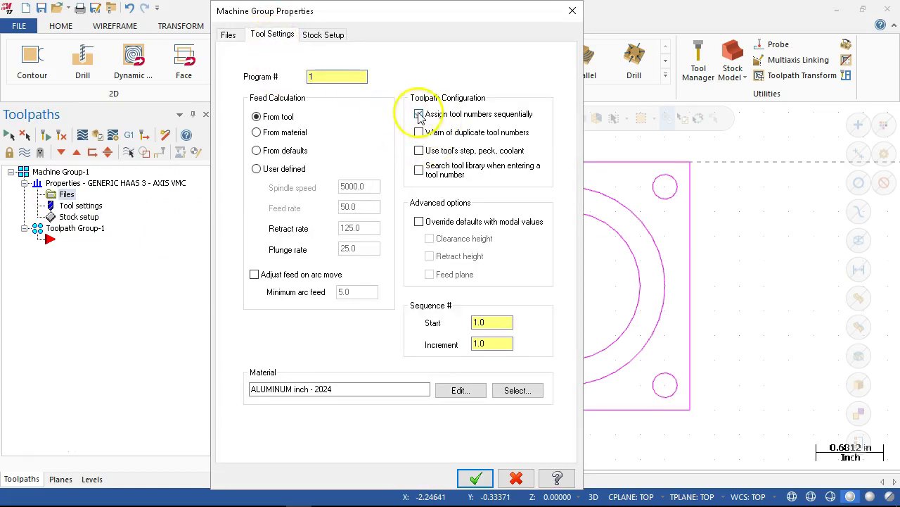
{"action": "left_click", "coordinate": [419, 133]}
{"action": "left_click", "coordinate": [496, 322]}
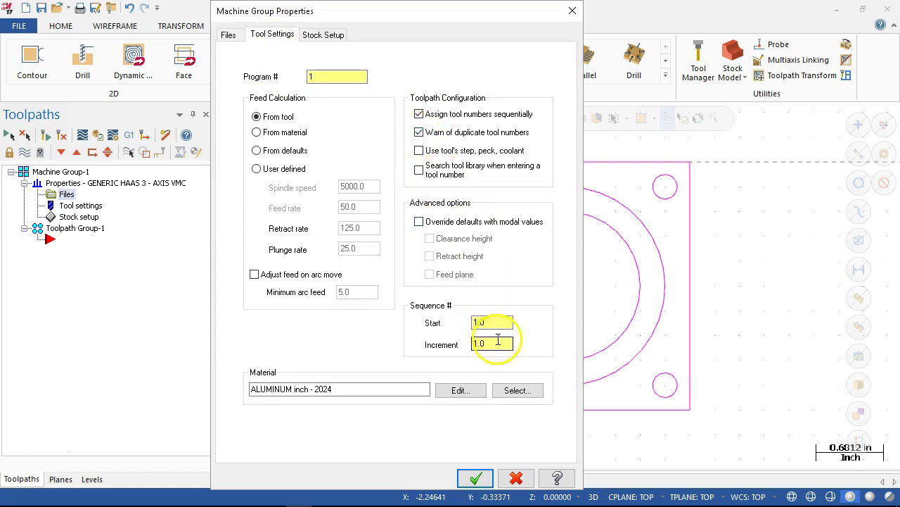
{"action": "left_click", "coordinate": [494, 343]}
{"action": "left_click", "coordinate": [494, 340]}
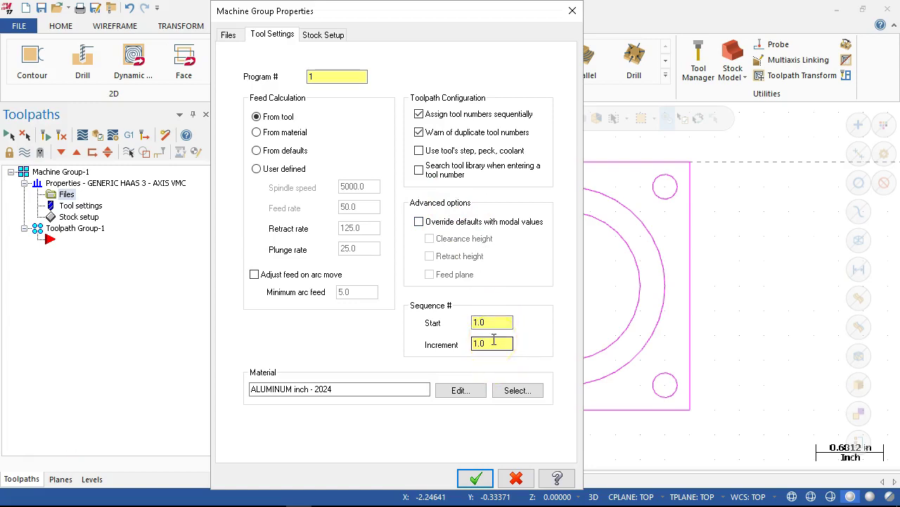
{"action": "left_click", "coordinate": [480, 318]}
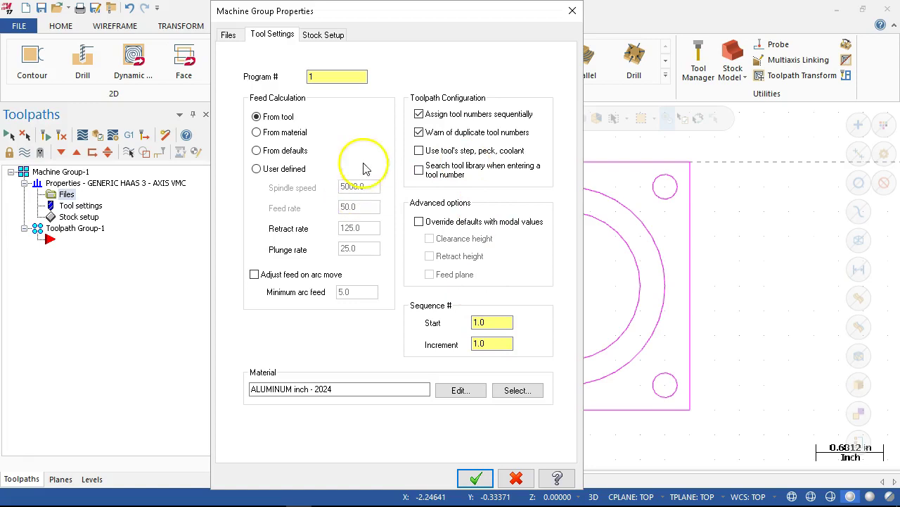
Step: Set the machine group's stock material to ALUMINUM inch - 6061 from the Mill library
{"action": "left_click", "coordinate": [524, 391]}
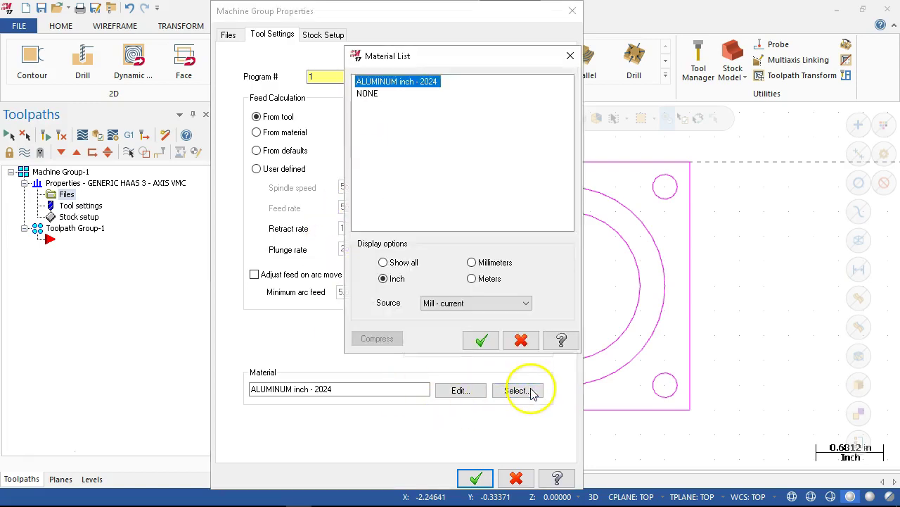
{"action": "left_click", "coordinate": [482, 303]}
{"action": "left_click", "coordinate": [461, 324]}
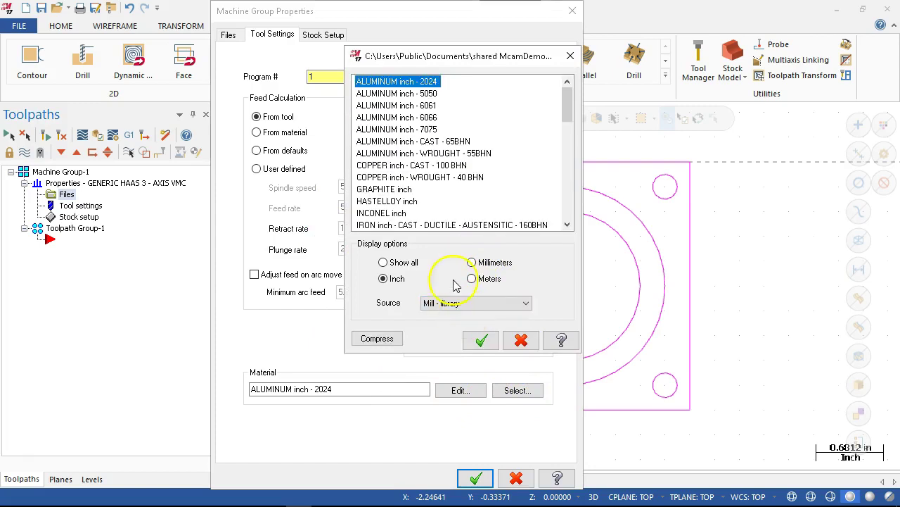
{"action": "left_click", "coordinate": [422, 105]}
{"action": "left_click", "coordinate": [481, 341]}
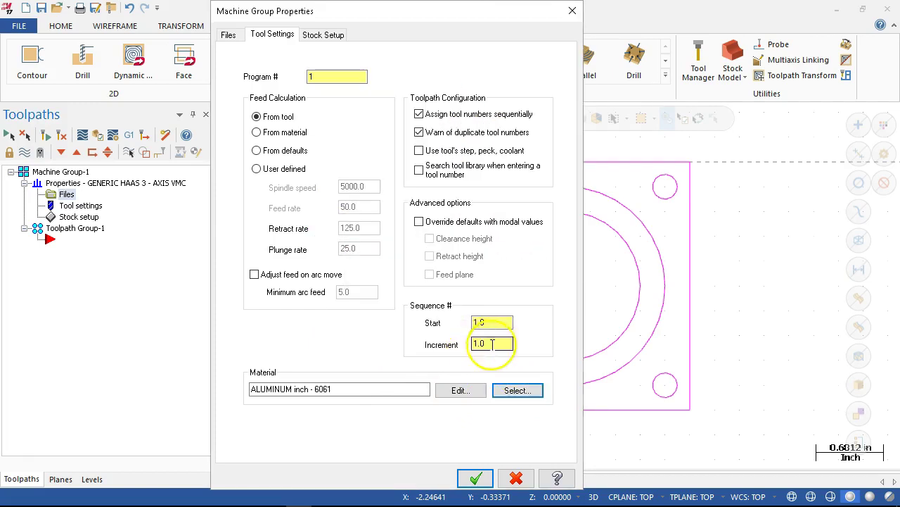
Step: Turn on stock display, define 2.5 x 2.5 rectangular stock from two opposite corners of the part, and set its Z thickness
{"action": "left_click", "coordinate": [336, 41]}
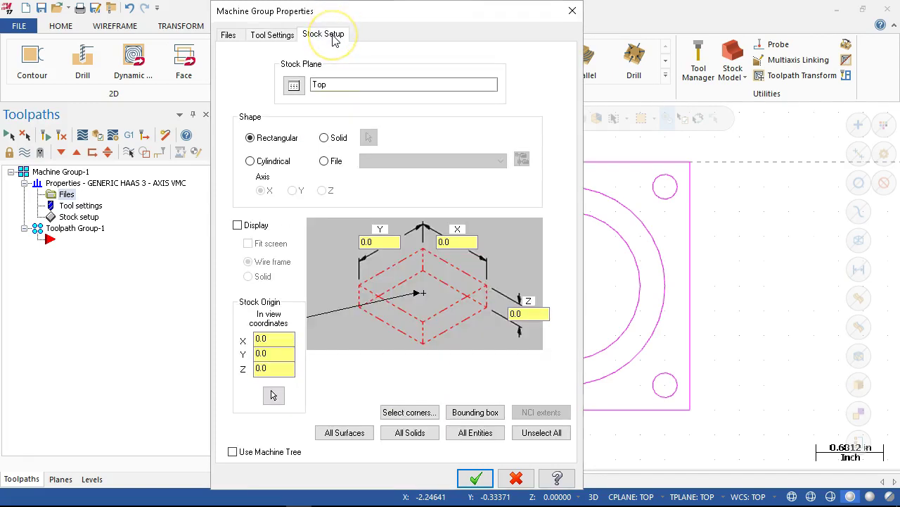
{"action": "left_click", "coordinate": [238, 225]}
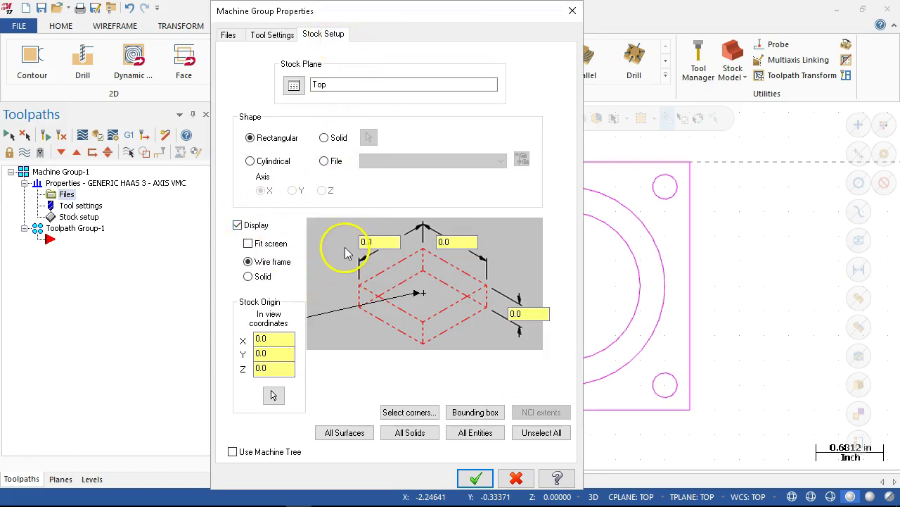
{"action": "left_click", "coordinate": [414, 412]}
{"action": "left_click", "coordinate": [450, 165]}
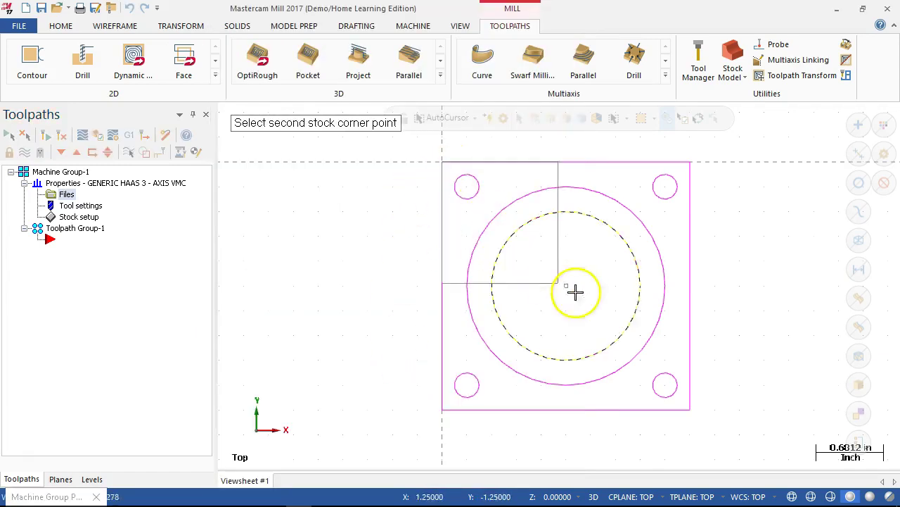
{"action": "left_click", "coordinate": [693, 411]}
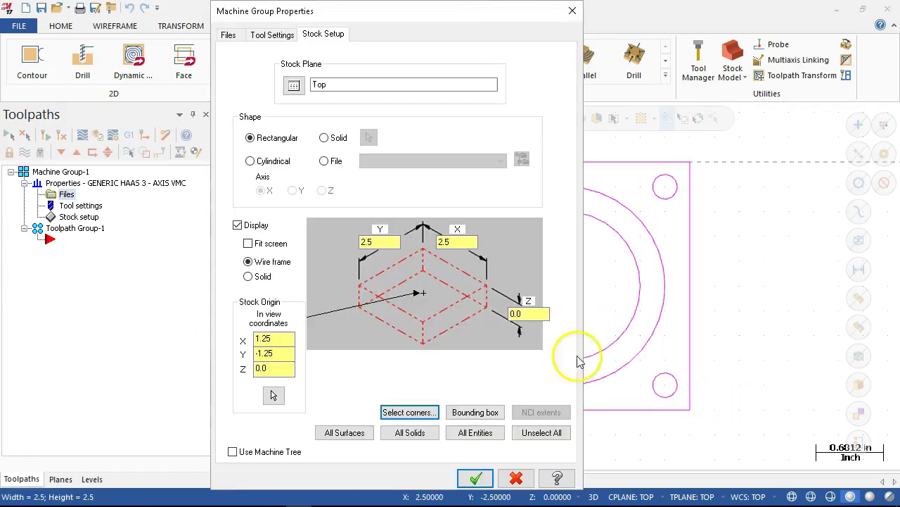
{"action": "left_click", "coordinate": [536, 314]}
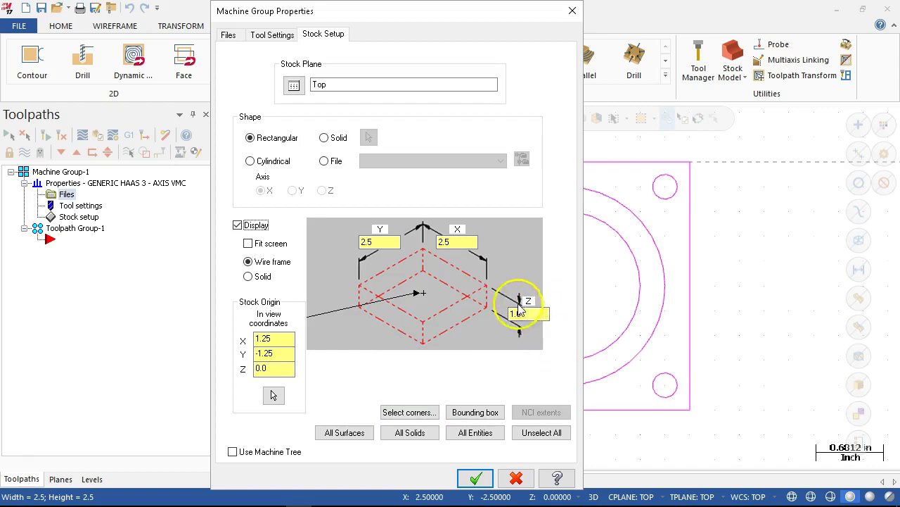
{"action": "left_click", "coordinate": [477, 478]}
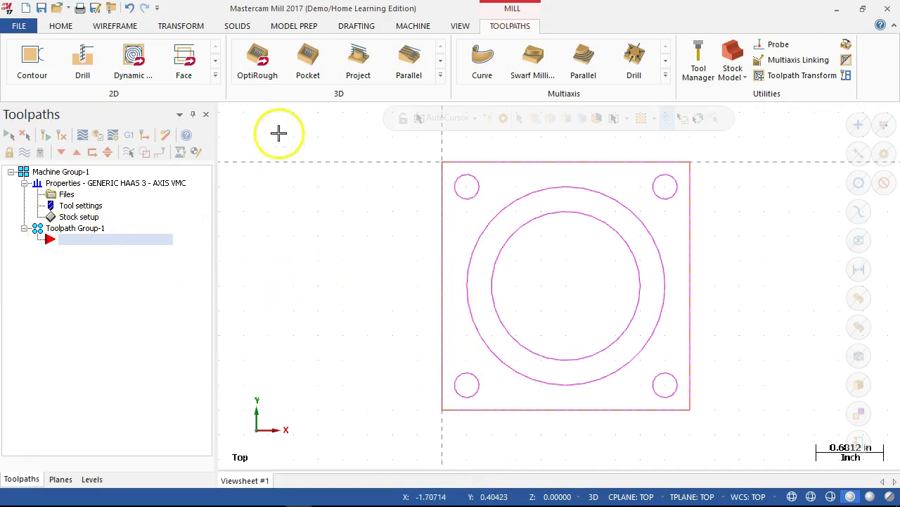
Step: Save the part file as Tut4 in the mcx folder
{"action": "left_click", "coordinate": [42, 7]}
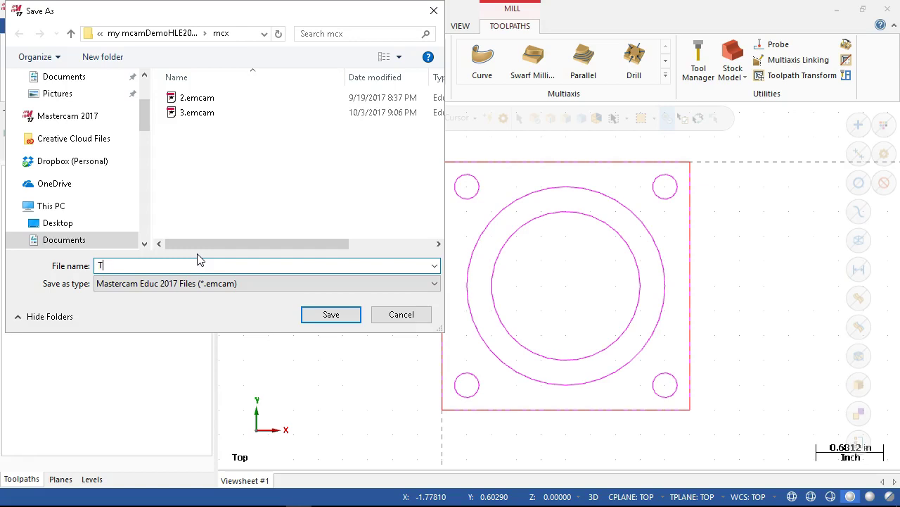
{"action": "left_click", "coordinate": [332, 315]}
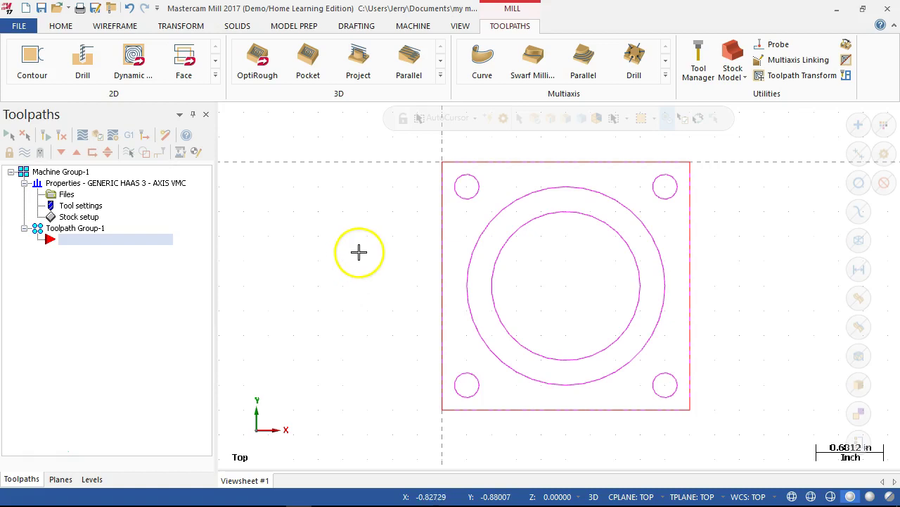
{"action": "scroll", "coordinate": [362, 249], "scroll_direction": "down", "scroll_amount": 1}
{"action": "scroll", "coordinate": [365, 239], "scroll_direction": "down", "scroll_amount": 1}
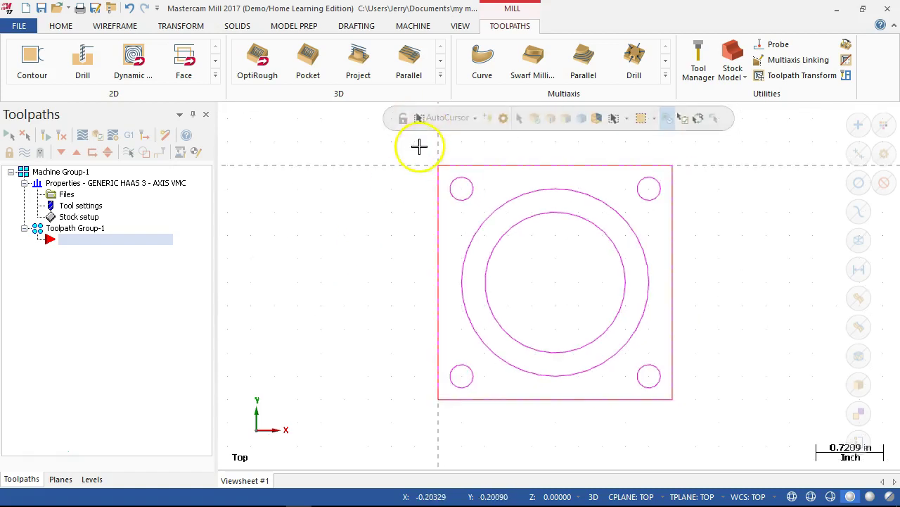
{"action": "scroll", "coordinate": [418, 145], "scroll_direction": "up", "scroll_amount": 1}
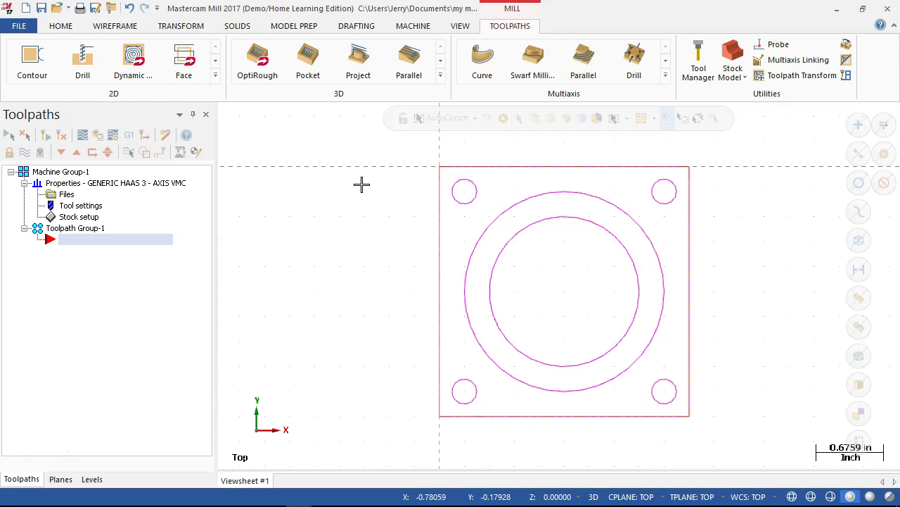
{"action": "scroll", "coordinate": [380, 190], "scroll_direction": "down", "scroll_amount": 1}
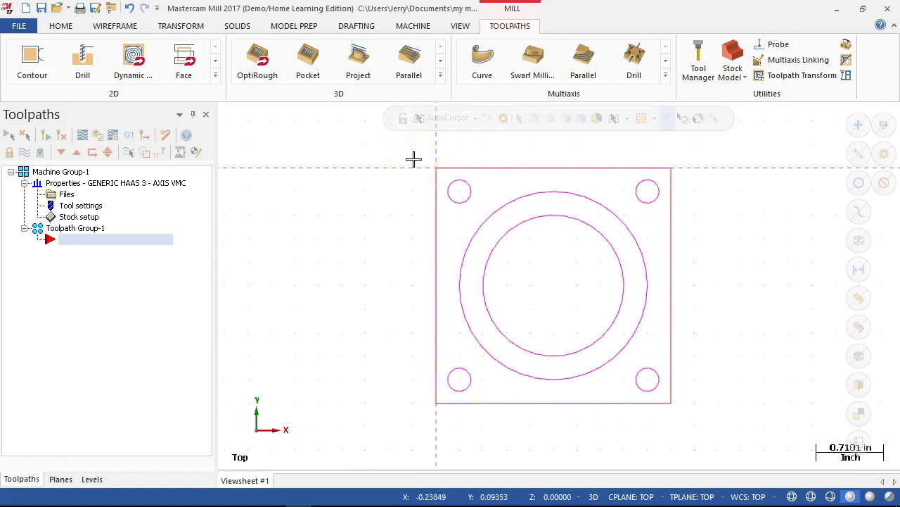
{"action": "left_click", "coordinate": [539, 187]}
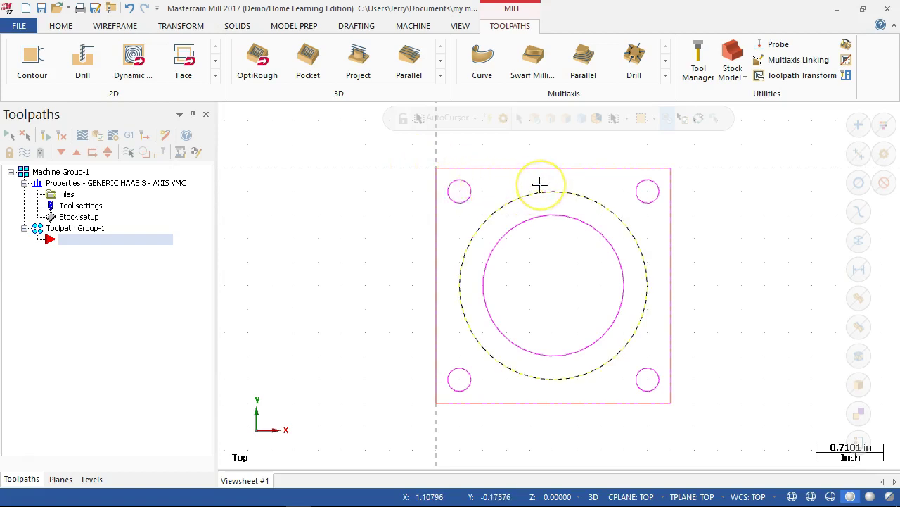
{"action": "left_click", "coordinate": [557, 184]}
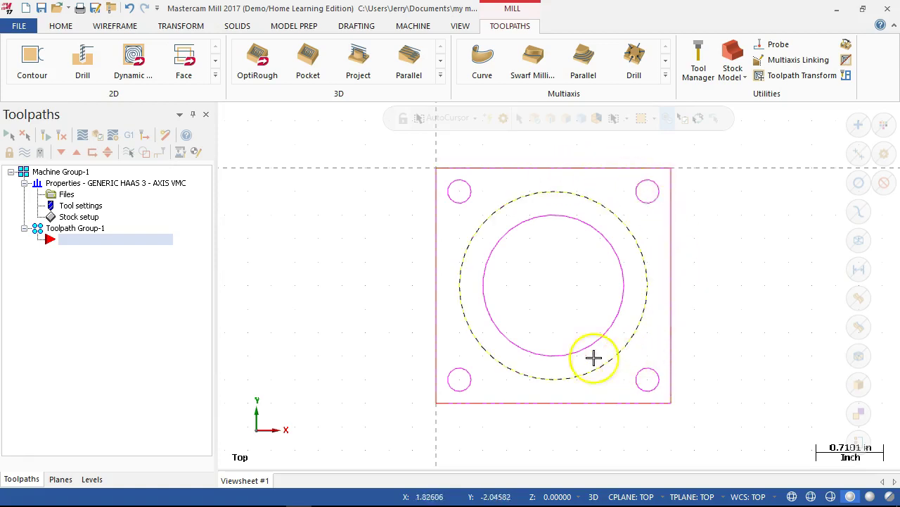
{"action": "left_click", "coordinate": [317, 303]}
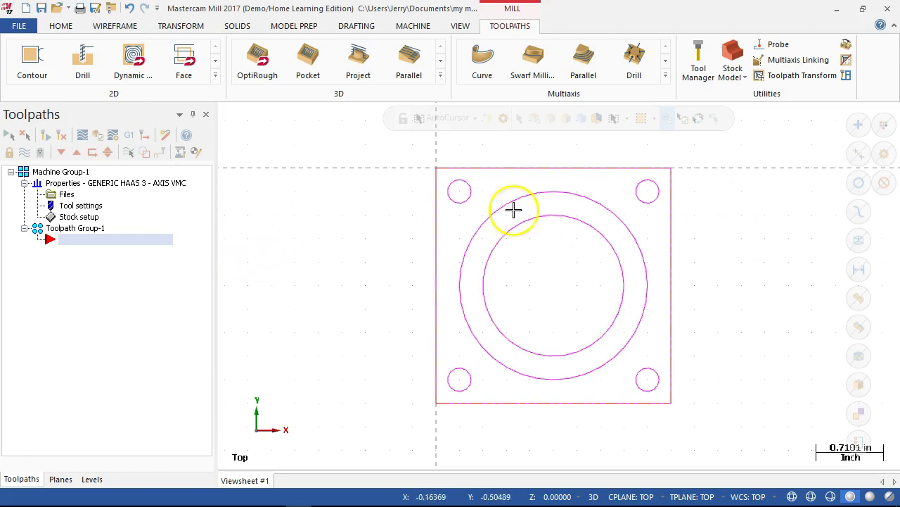
Step: Create a Face mill toolpath with the NC name Tut4, using the defined stock instead of a selected chain
{"action": "right_click", "coordinate": [99, 242]}
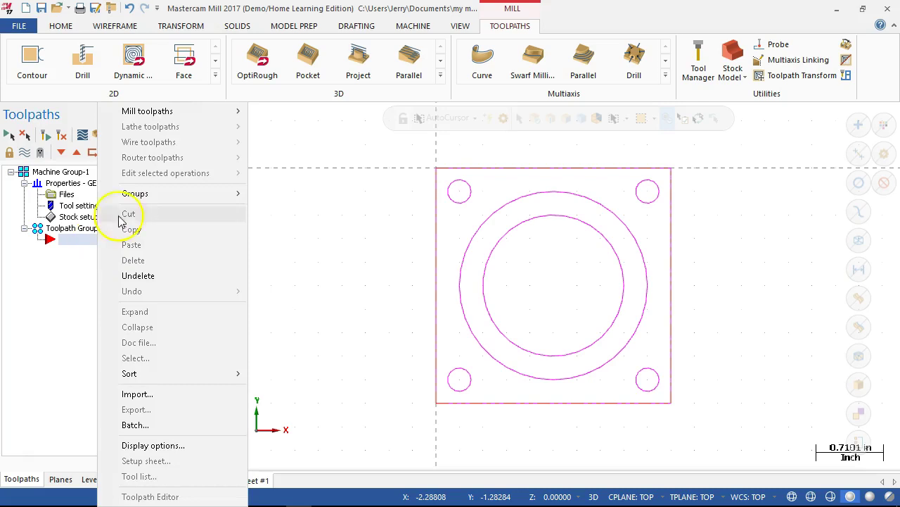
{"action": "mouse_move", "coordinate": [173, 110]}
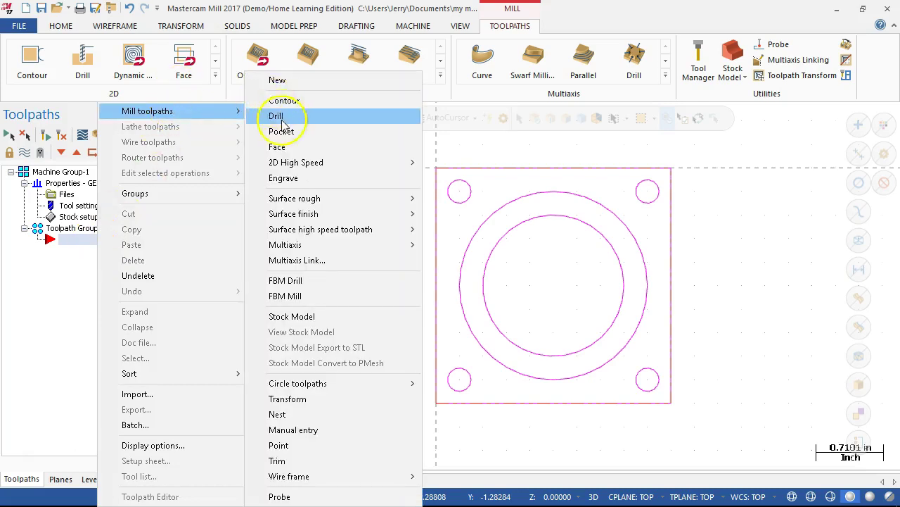
{"action": "left_click", "coordinate": [277, 146]}
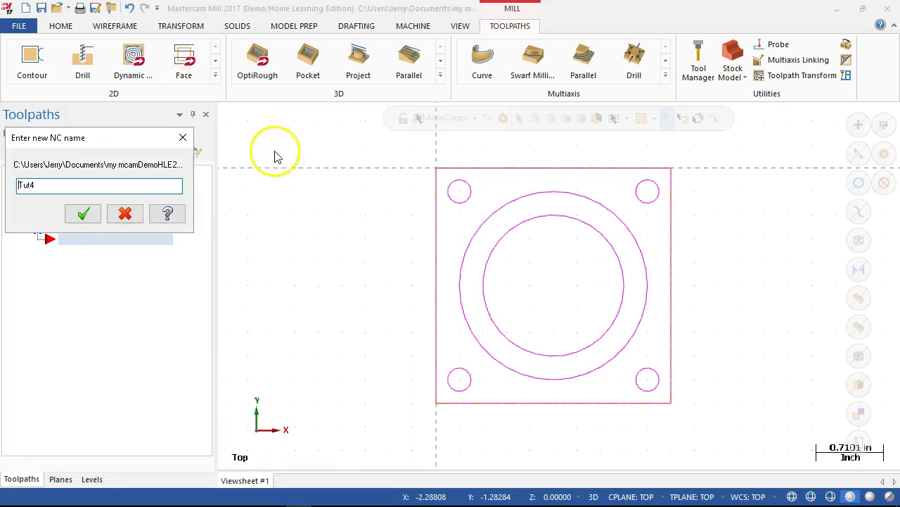
{"action": "left_click", "coordinate": [82, 214]}
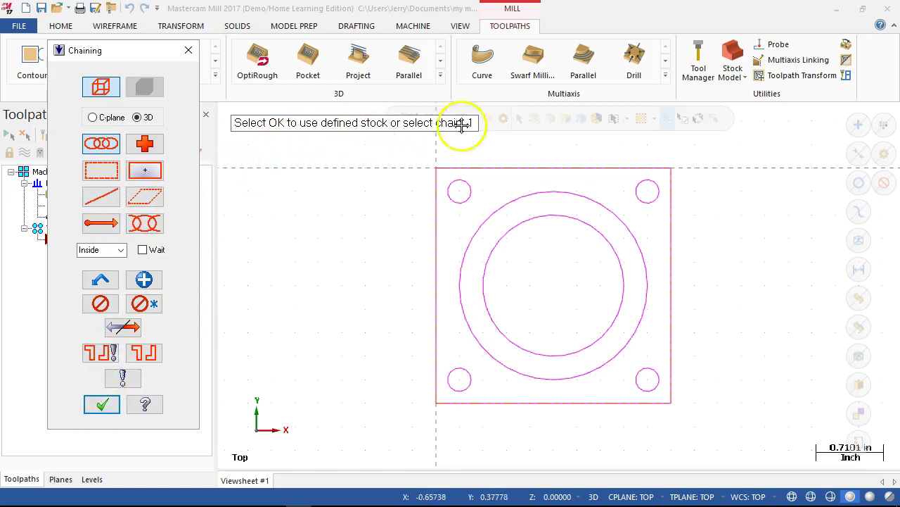
{"action": "left_click", "coordinate": [259, 127]}
{"action": "left_click_drag", "start_coordinate": [258, 127], "coordinate": [256, 163]}
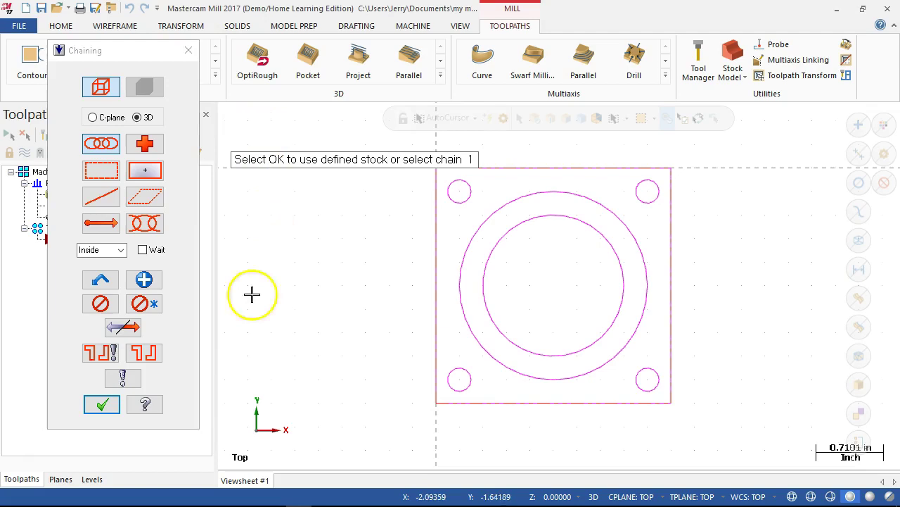
{"action": "left_click", "coordinate": [100, 405]}
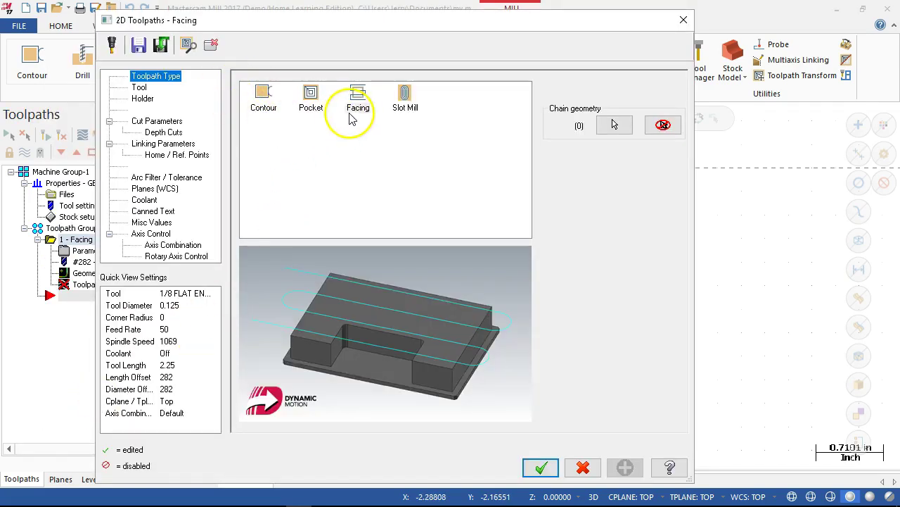
Step: Choose the 3" face mill for the facing toolpath and set its tool number, length offset and diameter offset to 8
{"action": "left_click", "coordinate": [144, 88]}
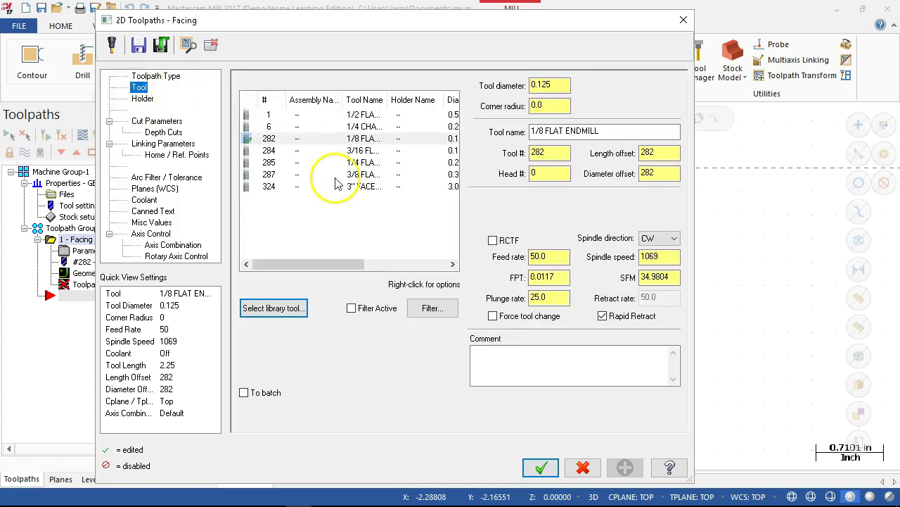
{"action": "left_click", "coordinate": [261, 187]}
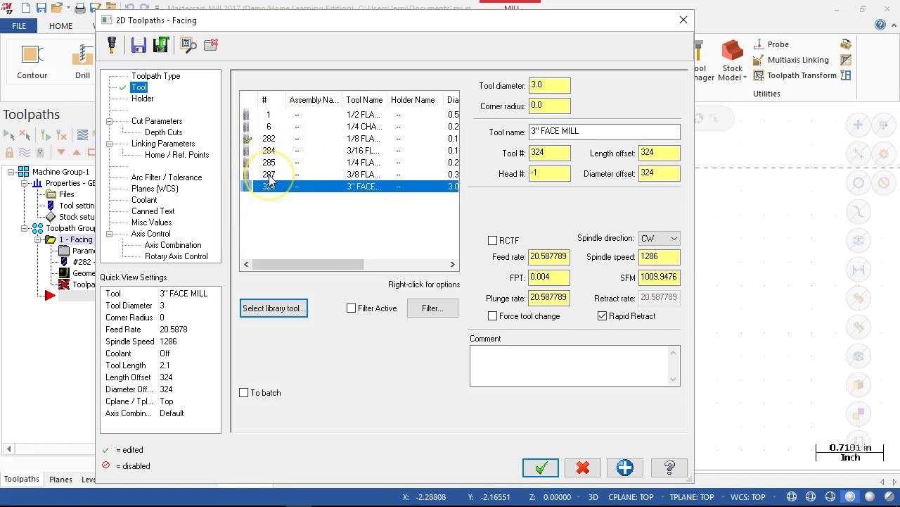
{"action": "double_click", "coordinate": [315, 187]}
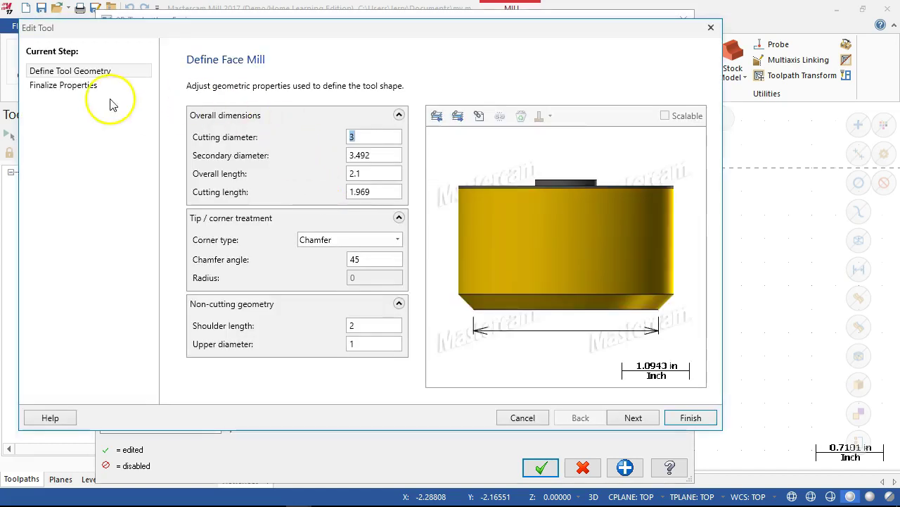
{"action": "left_click", "coordinate": [70, 85]}
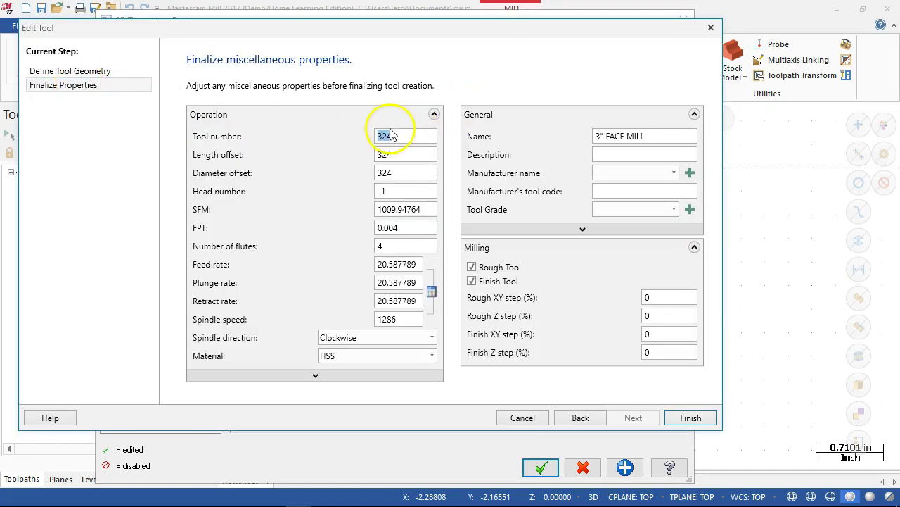
{"action": "key", "text": "Tab"}
{"action": "left_click", "coordinate": [545, 466]}
{"action": "left_click", "coordinate": [690, 417]}
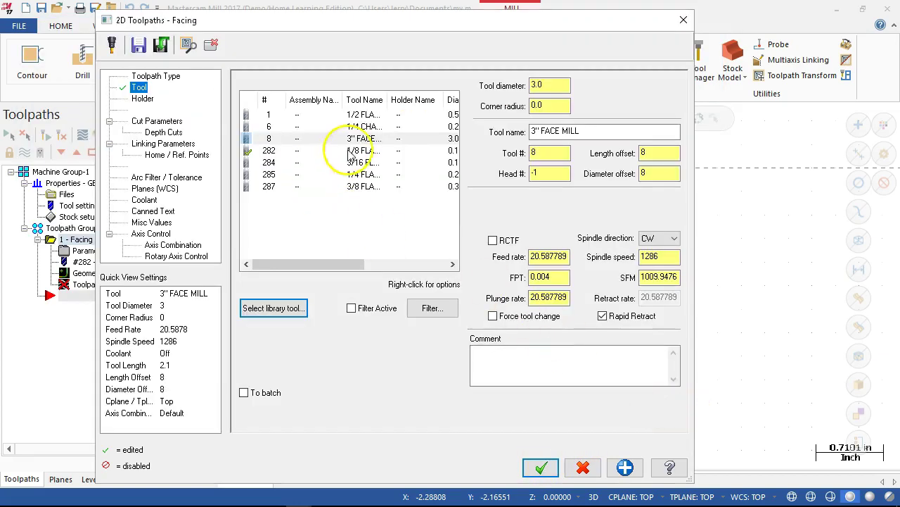
Step: Keep the 3" face mill selected for the facing toolpath and enter the comment Face
{"action": "left_click", "coordinate": [352, 139]}
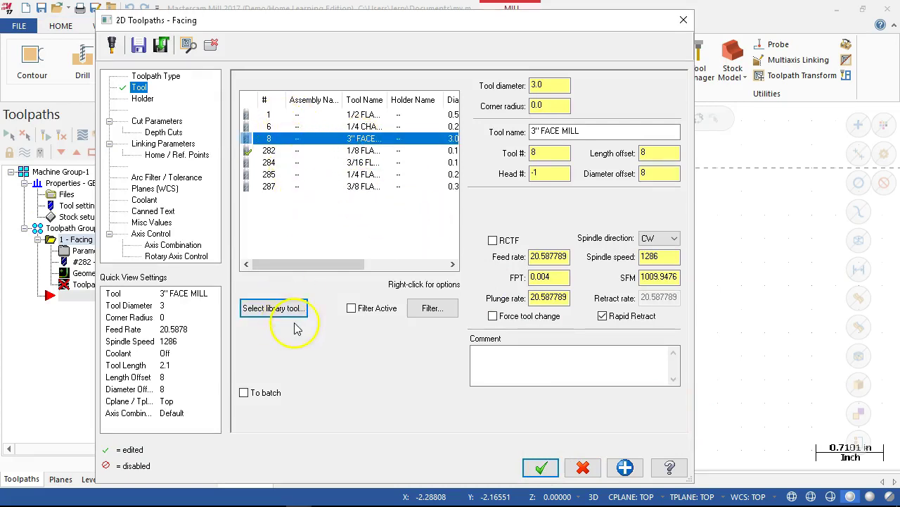
{"action": "left_click", "coordinate": [519, 364]}
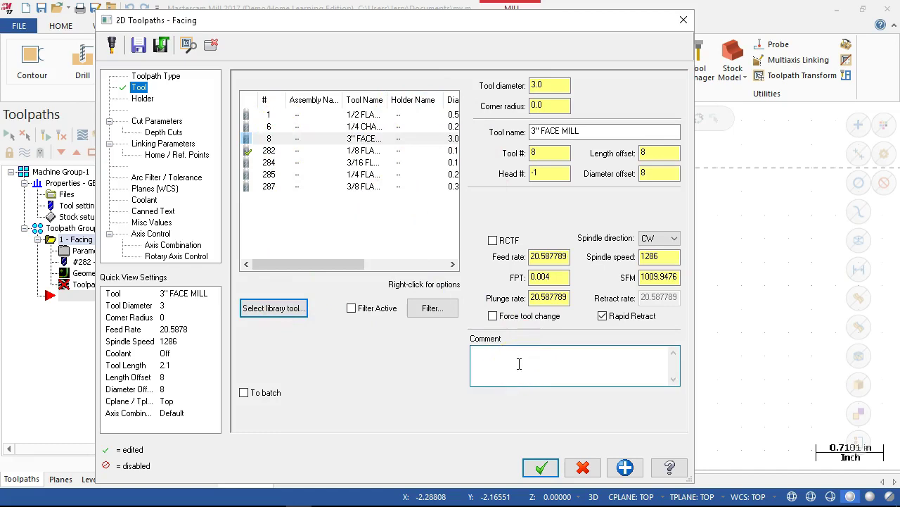
{"action": "type", "text": "Face"}
Step: Set the face mill's cutting speed to 800 SFM and round its spindle speed to 1000
{"action": "double_click", "coordinate": [674, 275]}
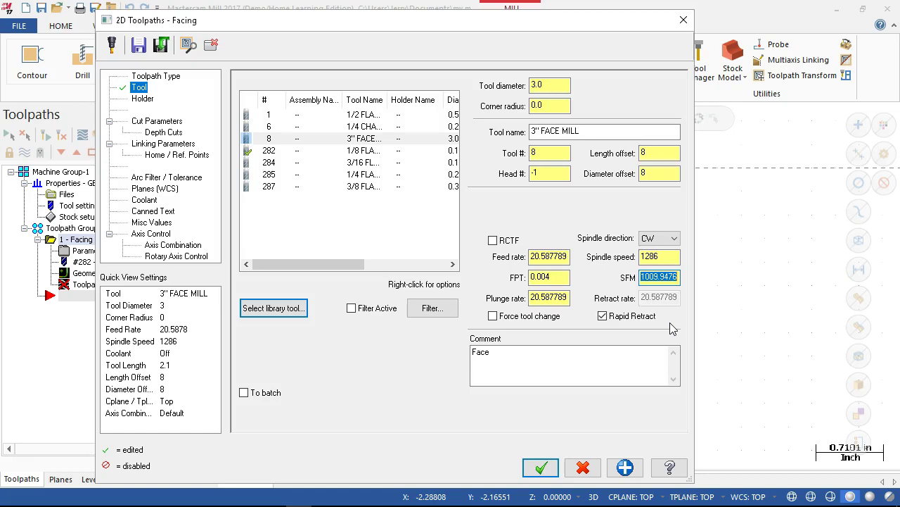
{"action": "type", "text": "800"}
{"action": "key", "text": "Tab"}
{"action": "left_click", "coordinate": [676, 257]}
{"action": "key", "text": "BackSpace"}
{"action": "key", "text": "BackSpace"}
{"action": "type", "text": "00"}
{"action": "key", "text": "Tab"}
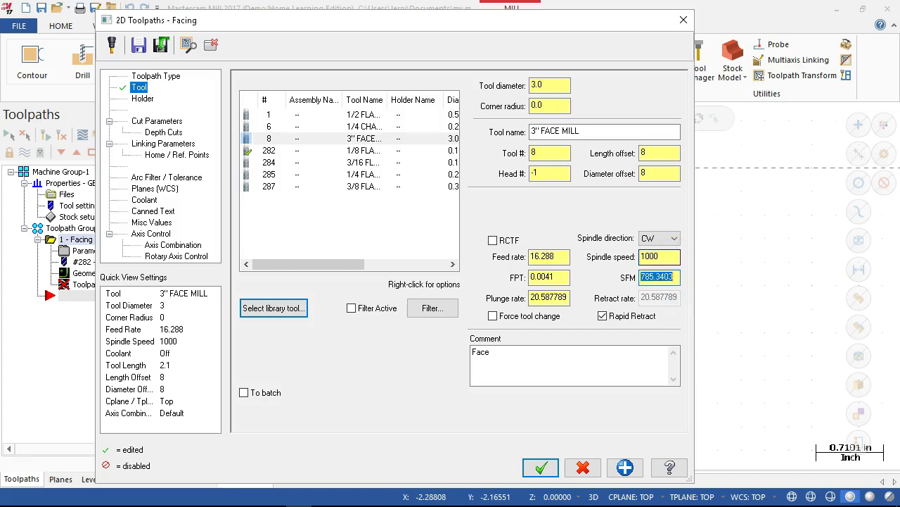
Step: Set the face mill's feed per tooth (FPT) to .0015
{"action": "double_click", "coordinate": [560, 277]}
{"action": "key", "text": "BackSpace"}
{"action": "type", "text": ".00"}
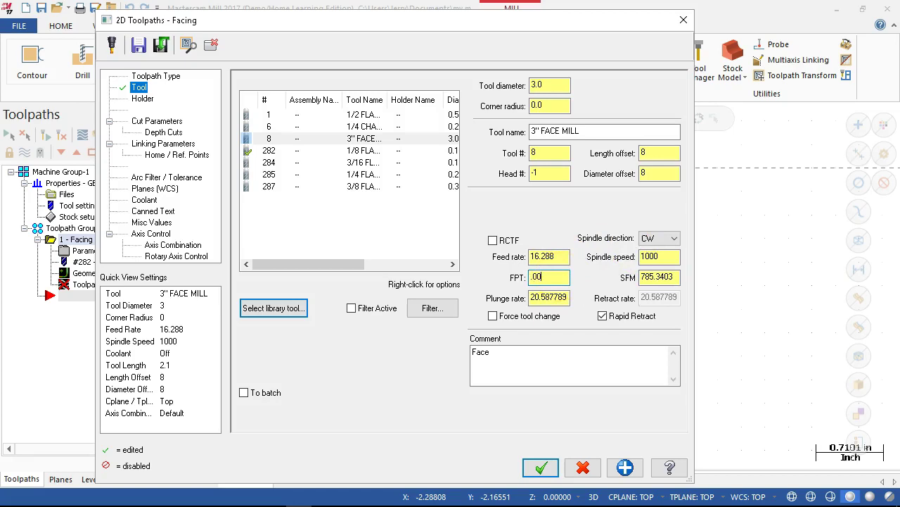
{"action": "type", "text": "15"}
{"action": "key", "text": "Tab"}
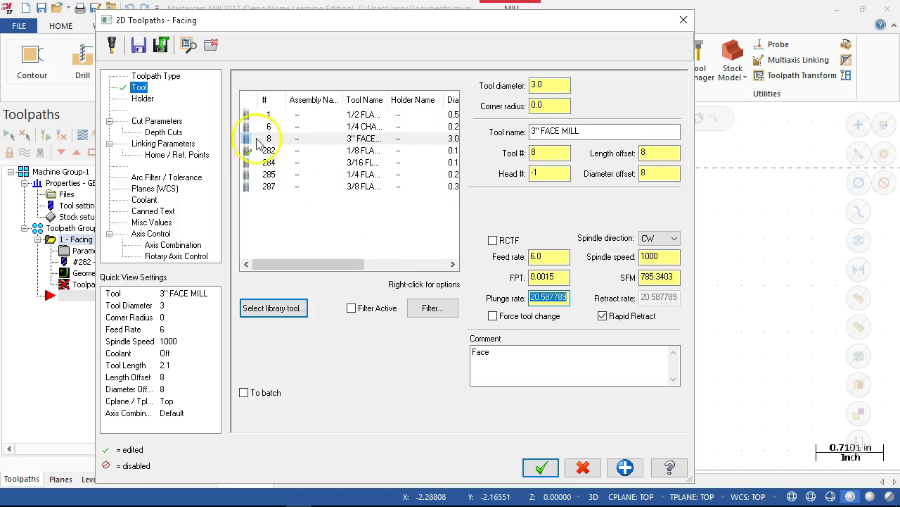
Step: Review the cut parameters and depth cuts settings of the facing toolpath
{"action": "left_click", "coordinate": [160, 121]}
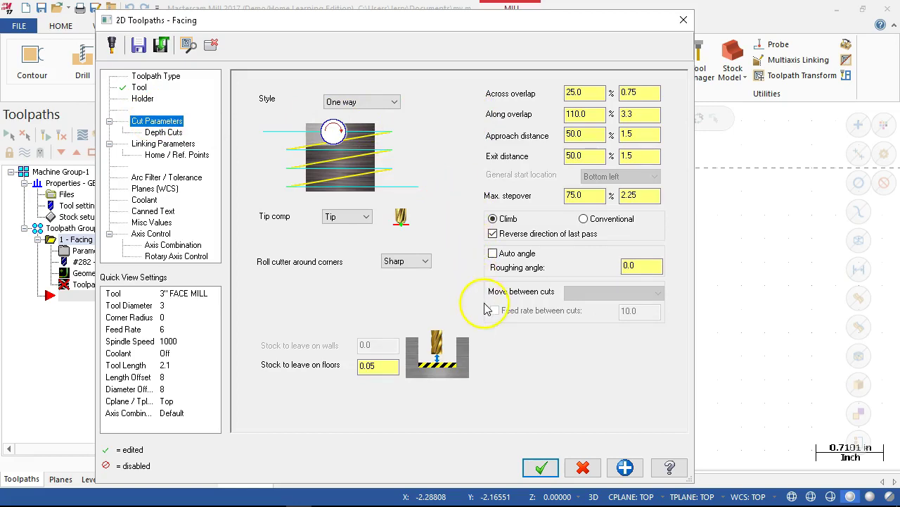
{"action": "left_click", "coordinate": [626, 157]}
{"action": "left_click", "coordinate": [164, 132]}
{"action": "left_click", "coordinate": [299, 123]}
{"action": "left_click", "coordinate": [290, 120]}
Step: Make the retract height in the linking parameters absolute and set it to 1.0
{"action": "left_click", "coordinate": [184, 143]}
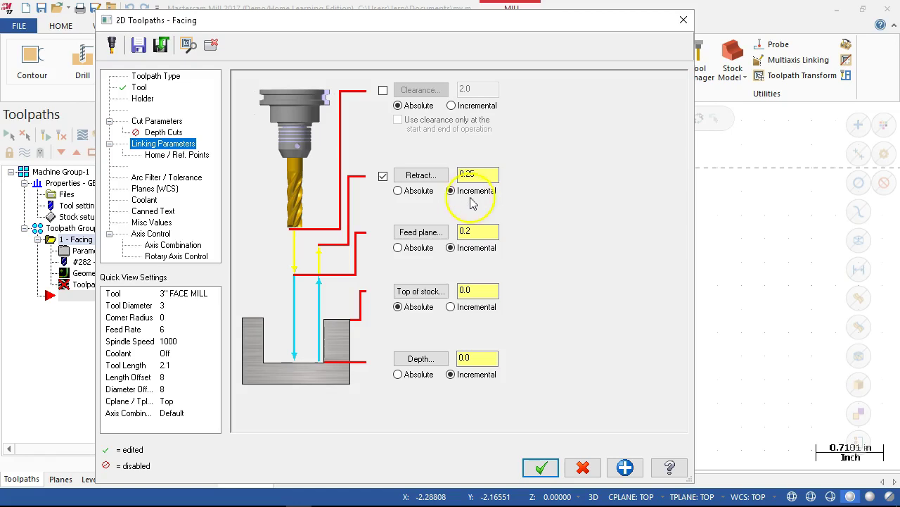
{"action": "left_click", "coordinate": [439, 208]}
{"action": "left_click", "coordinate": [401, 191]}
{"action": "double_click", "coordinate": [478, 174]}
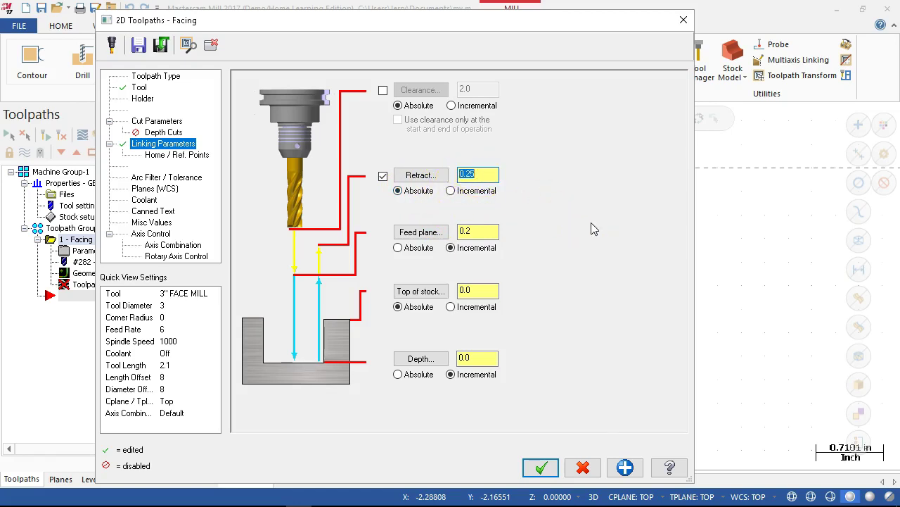
{"action": "type", "text": "1.0"}
{"action": "key", "text": "Tab"}
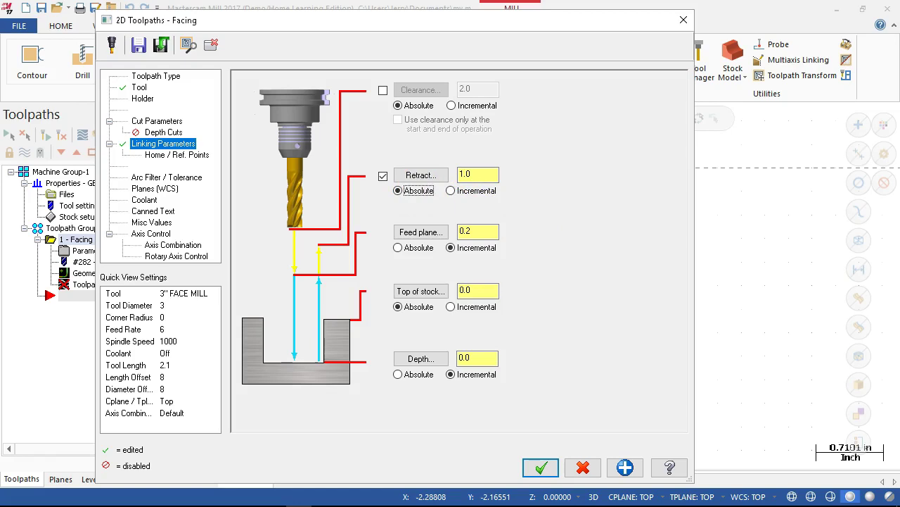
Step: Set the incremental feed plane to 0.3, check the coolant settings, and accept the facing toolpath
{"action": "left_click", "coordinate": [493, 235]}
{"action": "double_click", "coordinate": [494, 235]}
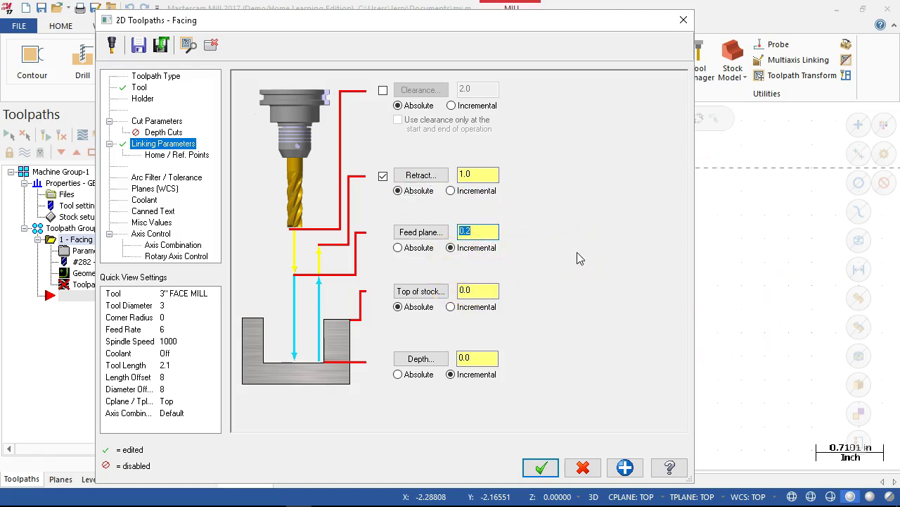
{"action": "type", "text": "0.3"}
{"action": "key", "text": "Tab"}
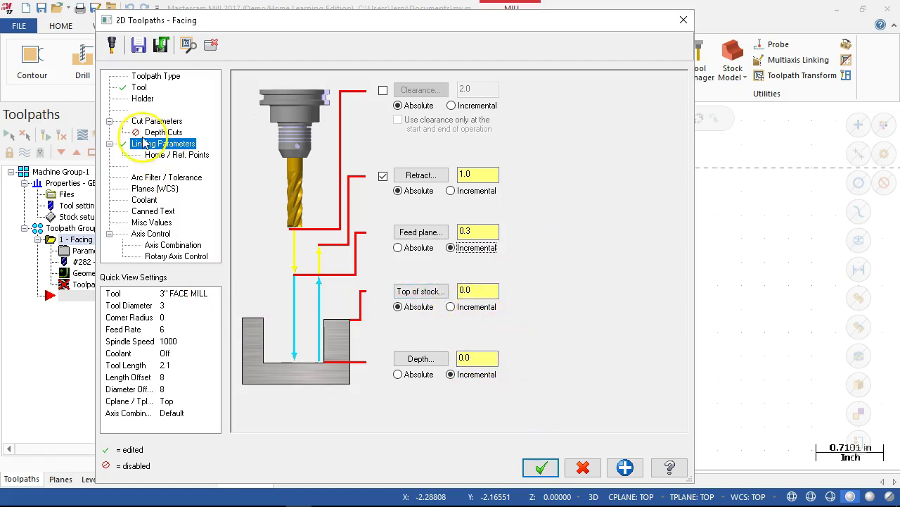
{"action": "left_click", "coordinate": [147, 200]}
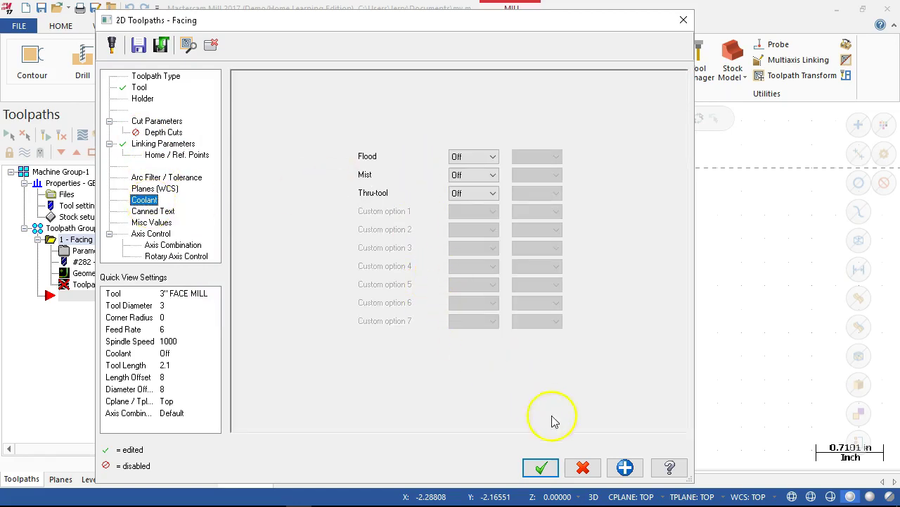
{"action": "left_click", "coordinate": [540, 468]}
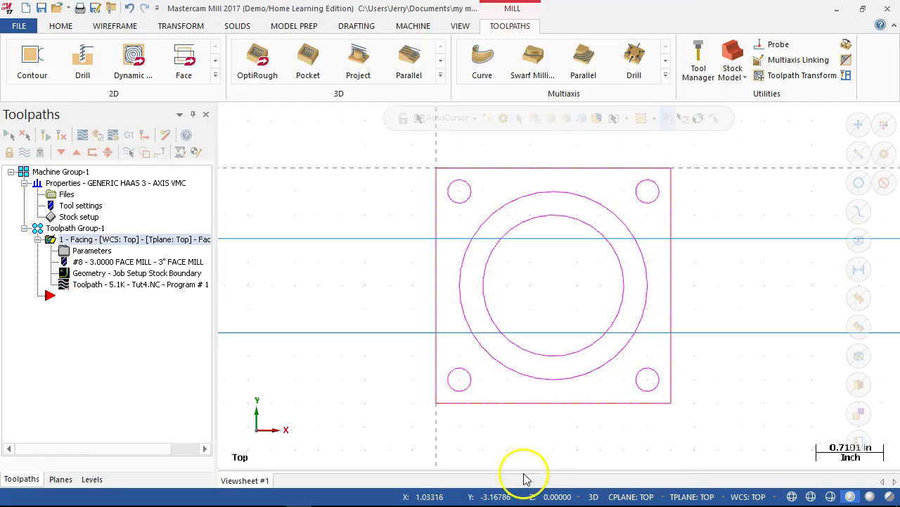
Step: Reopen the facing operation's cut parameters and set the stock to leave on floors to 0
{"action": "middle_click_drag", "start_coordinate": [471, 344], "coordinate": [466, 263]}
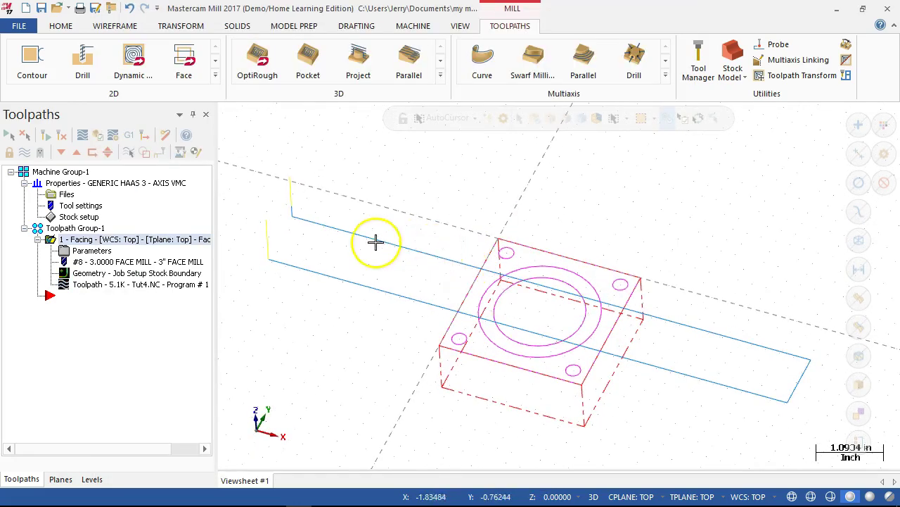
{"action": "left_click", "coordinate": [91, 251]}
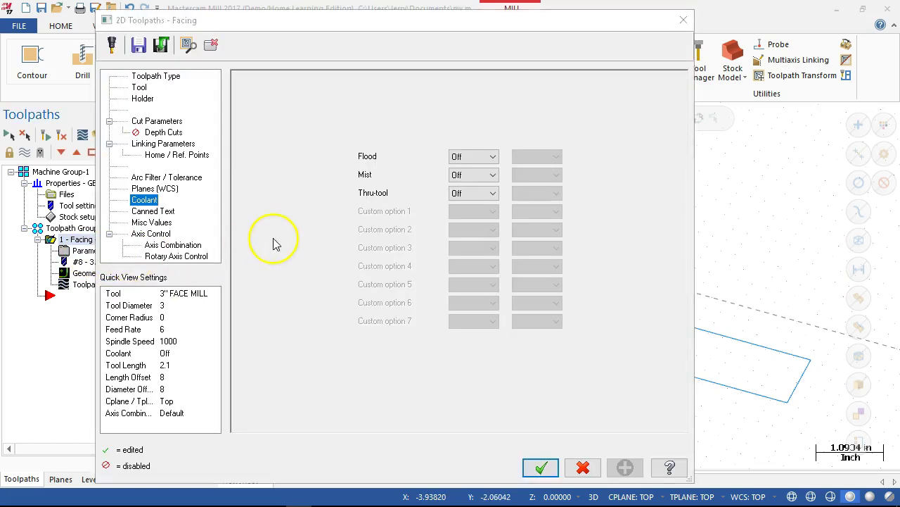
{"action": "left_click", "coordinate": [156, 121]}
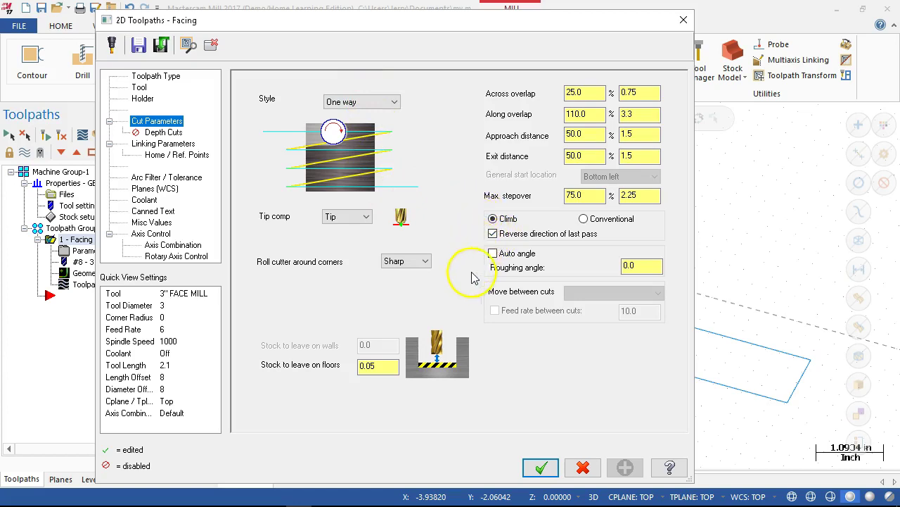
{"action": "left_click_drag", "start_coordinate": [392, 365], "coordinate": [342, 371]}
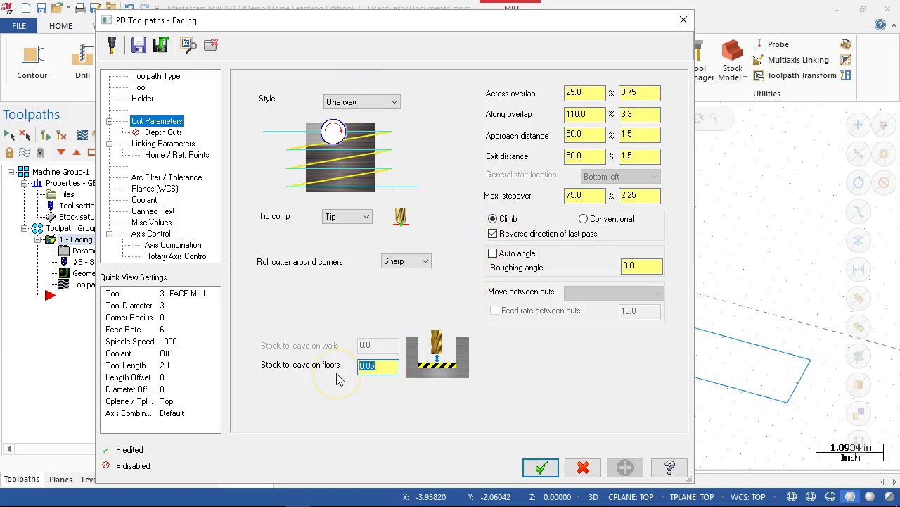
{"action": "type", "text": "0"}
{"action": "key", "text": "Tab"}
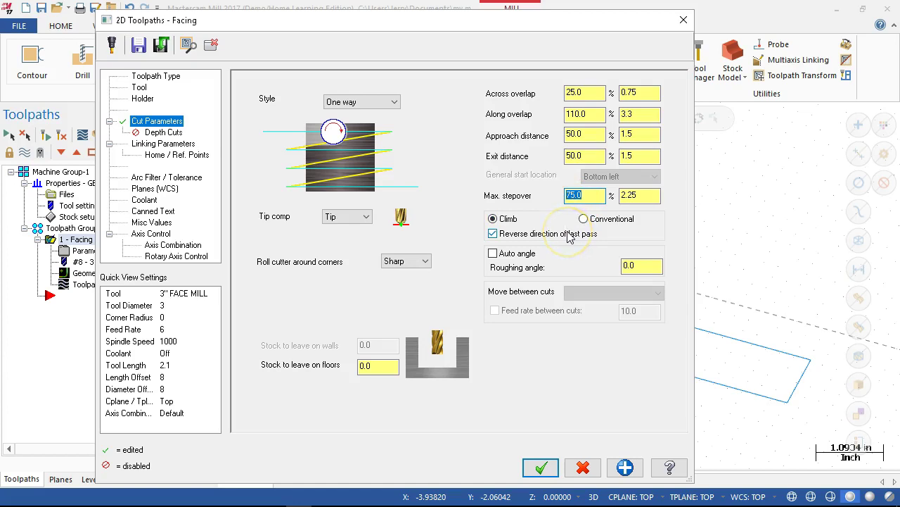
Step: Set the facing toolpath's maximum stepover to 100% and regenerate the operation
{"action": "type", "text": "100"}
{"action": "key", "text": "Tab"}
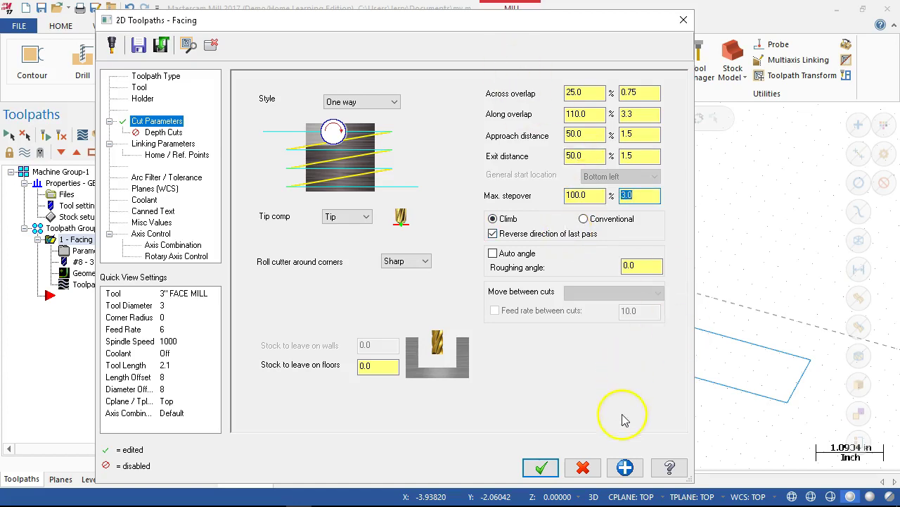
{"action": "left_click", "coordinate": [626, 467]}
{"action": "left_click", "coordinate": [541, 467]}
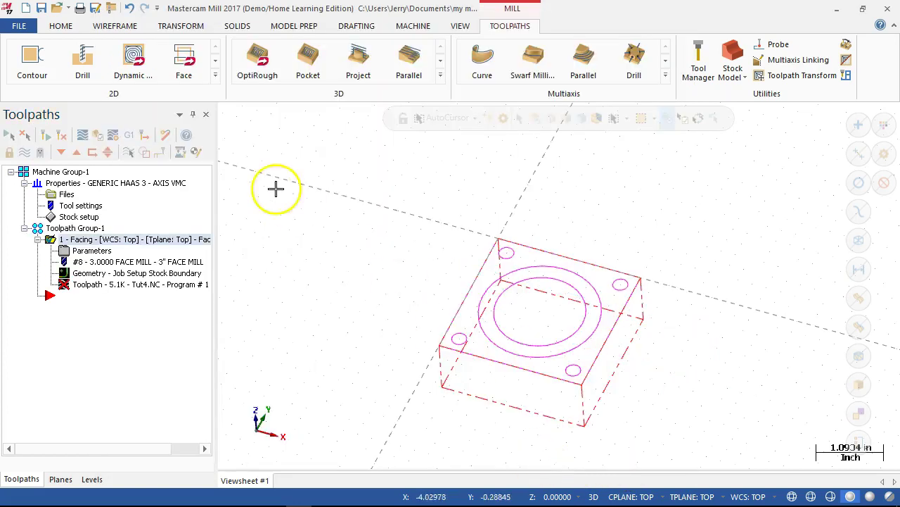
{"action": "left_click", "coordinate": [61, 134]}
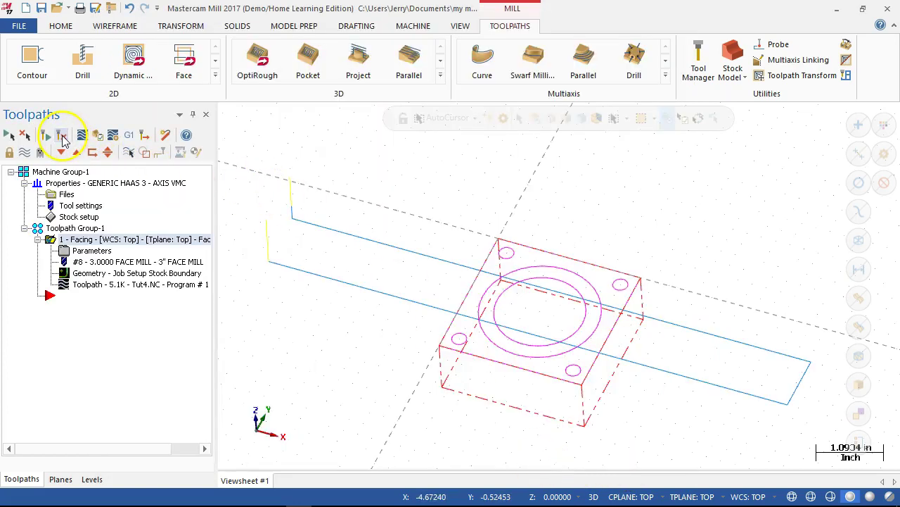
{"action": "middle_click_drag", "start_coordinate": [481, 215], "coordinate": [460, 235]}
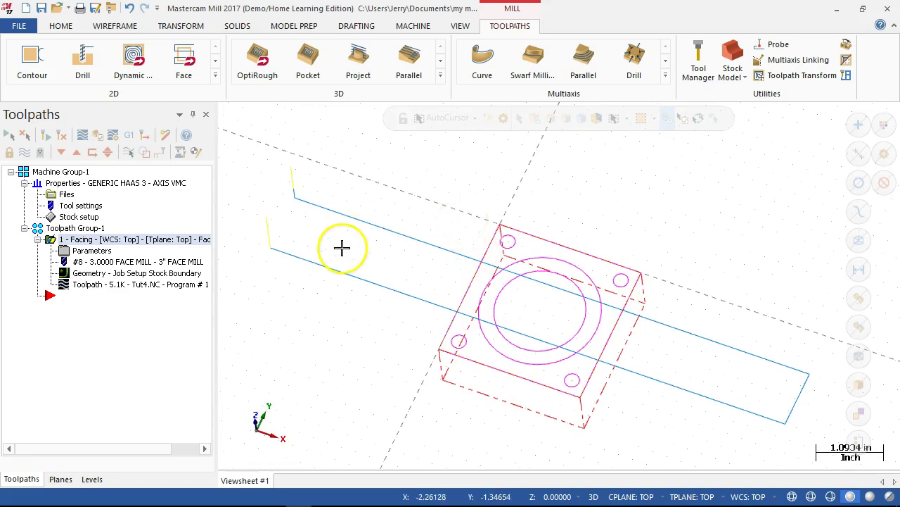
Step: Try to regenerate the facing toolpath with an across overlap of 0.1
{"action": "left_click", "coordinate": [92, 250]}
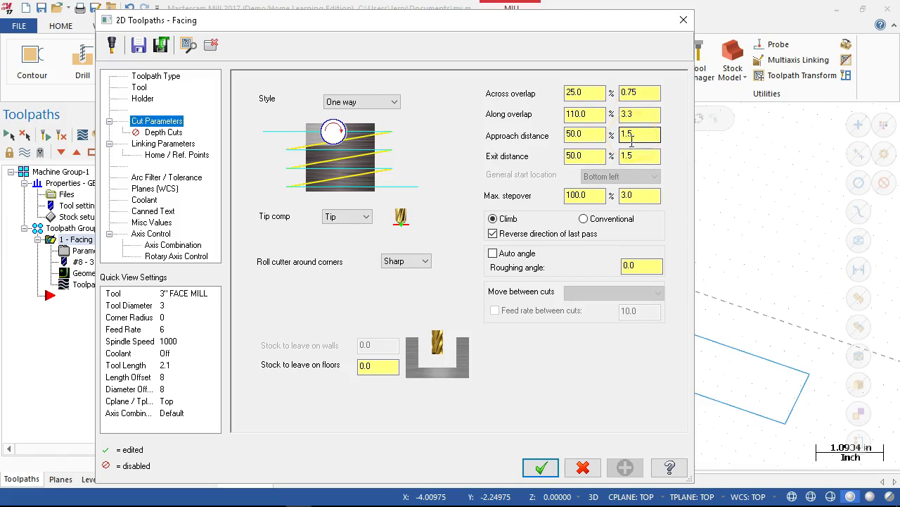
{"action": "left_click", "coordinate": [591, 94]}
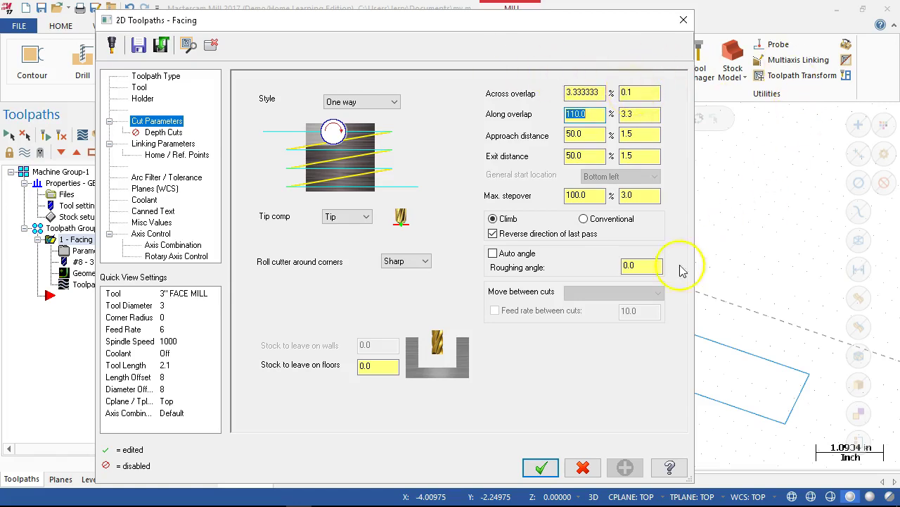
{"action": "left_click", "coordinate": [545, 467]}
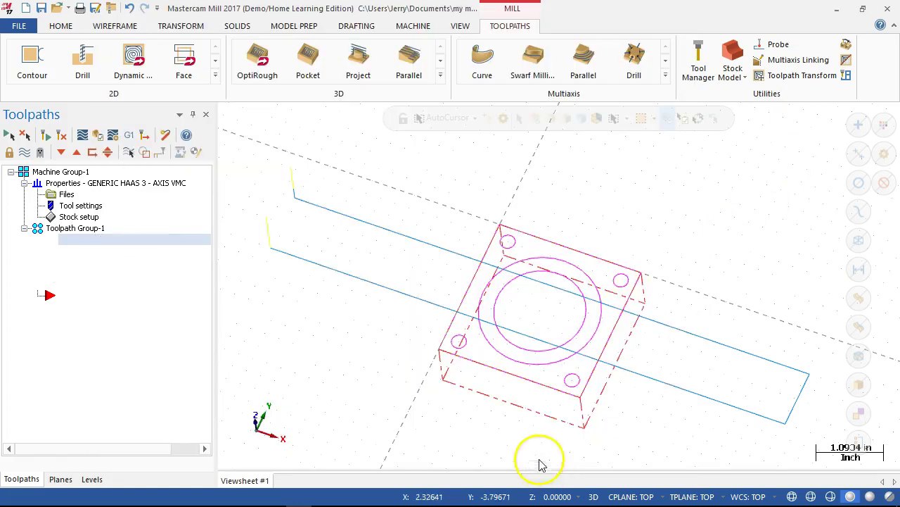
{"action": "left_click", "coordinate": [62, 136]}
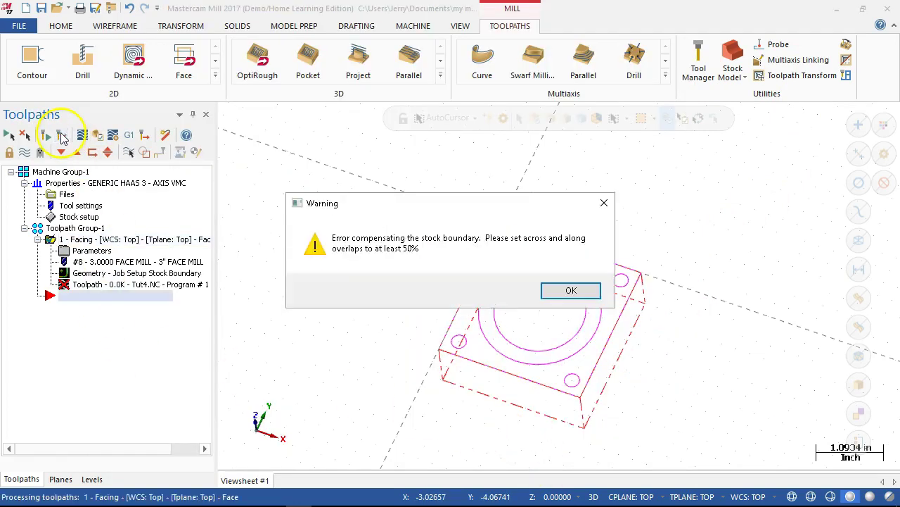
{"action": "left_click", "coordinate": [571, 293]}
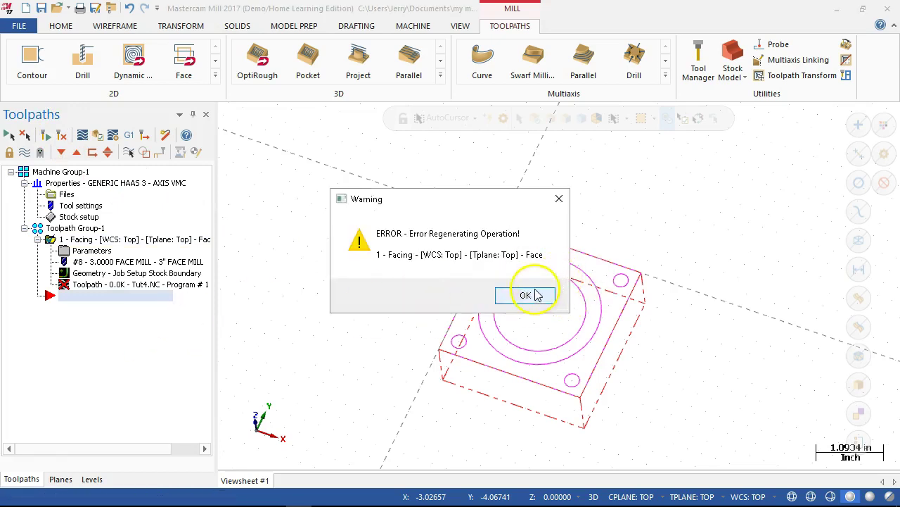
{"action": "left_click", "coordinate": [526, 294]}
Step: Set the facing toolpath's across overlap to 0.5 and regenerate the operation
{"action": "left_click", "coordinate": [99, 250]}
{"action": "double_click", "coordinate": [627, 93]}
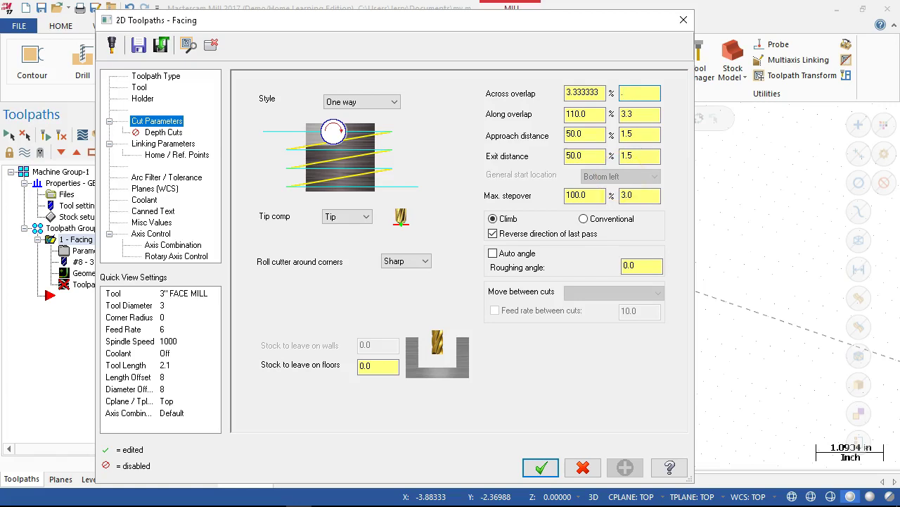
{"action": "left_click", "coordinate": [540, 468]}
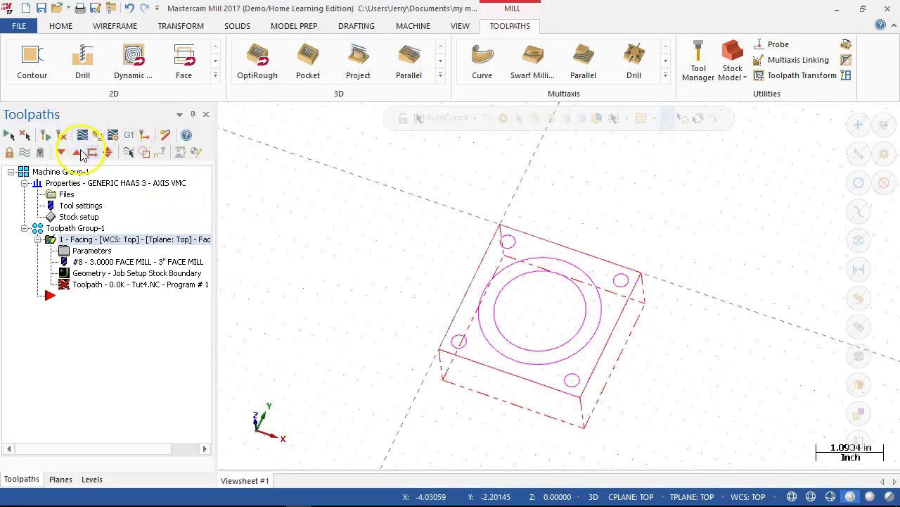
{"action": "left_click", "coordinate": [63, 137]}
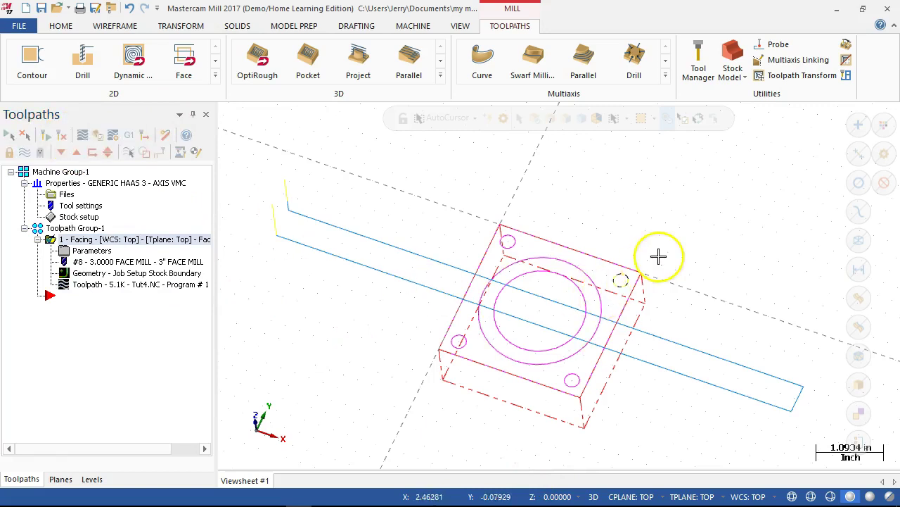
Step: Change the facing style to One pass and regenerate the toolpath
{"action": "left_click", "coordinate": [103, 256]}
{"action": "left_click", "coordinate": [373, 102]}
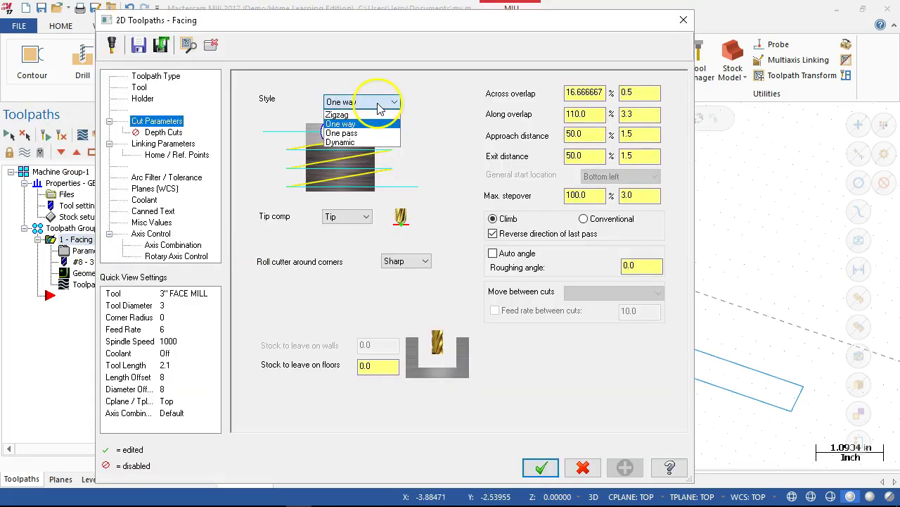
{"action": "left_click", "coordinate": [357, 135]}
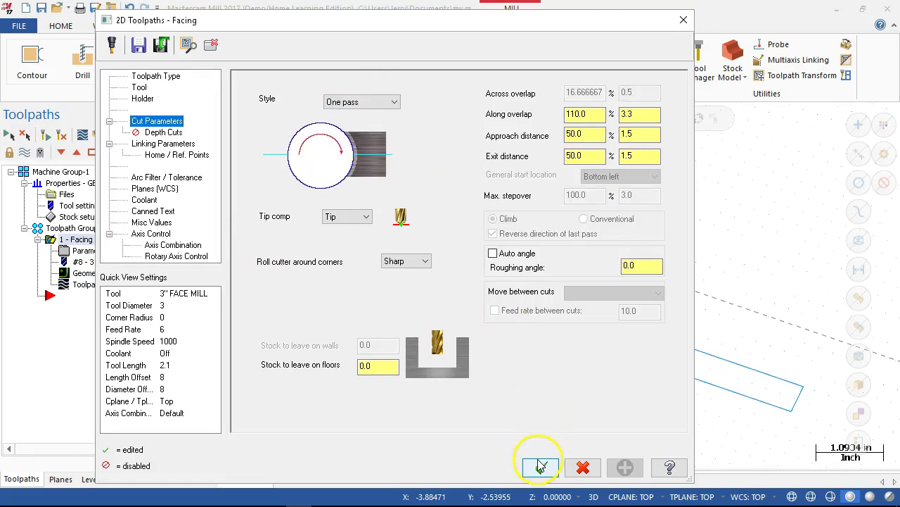
{"action": "left_click", "coordinate": [541, 468]}
{"action": "left_click", "coordinate": [62, 135]}
Step: Inspect the single-pass facing toolpath over the stock and turn off its display
{"action": "middle_click_drag", "start_coordinate": [267, 287], "coordinate": [402, 199]}
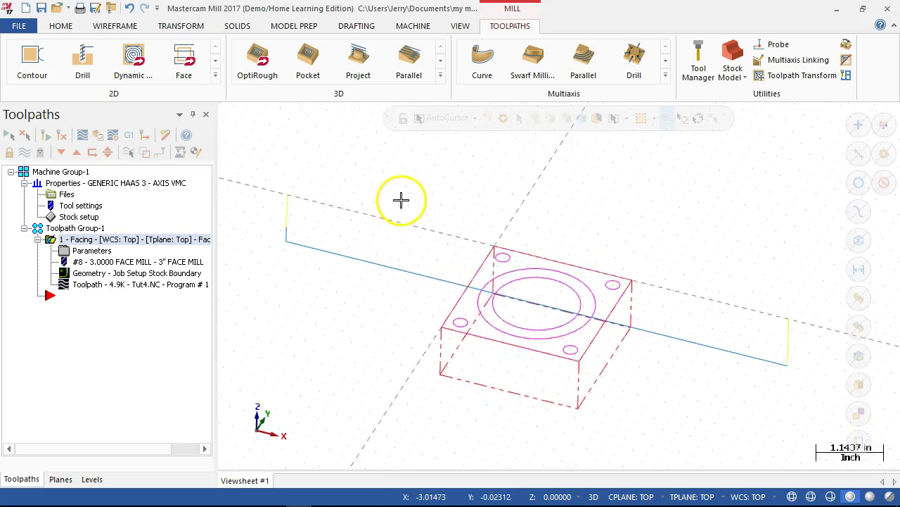
{"action": "left_click", "coordinate": [24, 152]}
{"action": "middle_click_drag", "start_coordinate": [344, 254], "coordinate": [350, 258]}
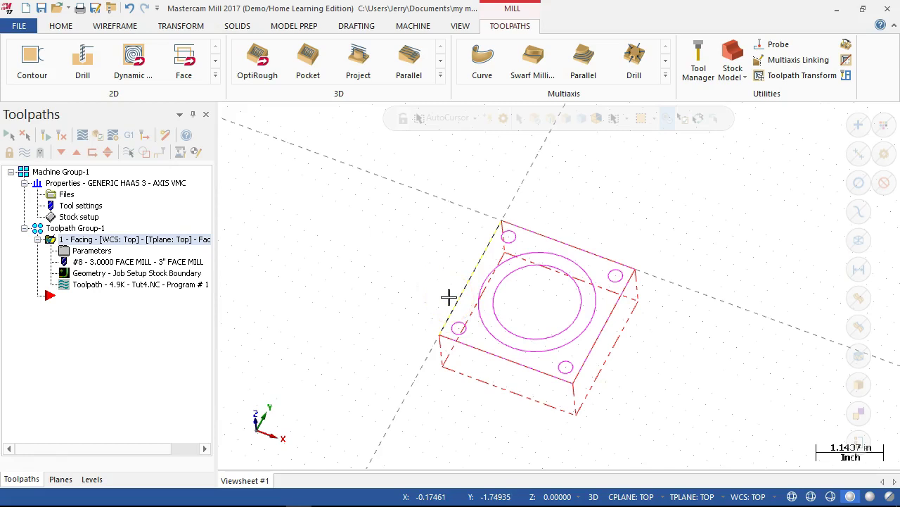
Step: Examine the part and stock boundary at an angle and switch the graphics view to Top
{"action": "mouse_move", "coordinate": [455, 280]}
{"action": "middle_mouse_down"}
{"action": "mouse_move", "coordinate": [491, 243]}
{"action": "mouse_move", "coordinate": [629, 321]}
{"action": "mouse_move", "coordinate": [665, 293]}
{"action": "mouse_move", "coordinate": [663, 302]}
{"action": "middle_mouse_up"}
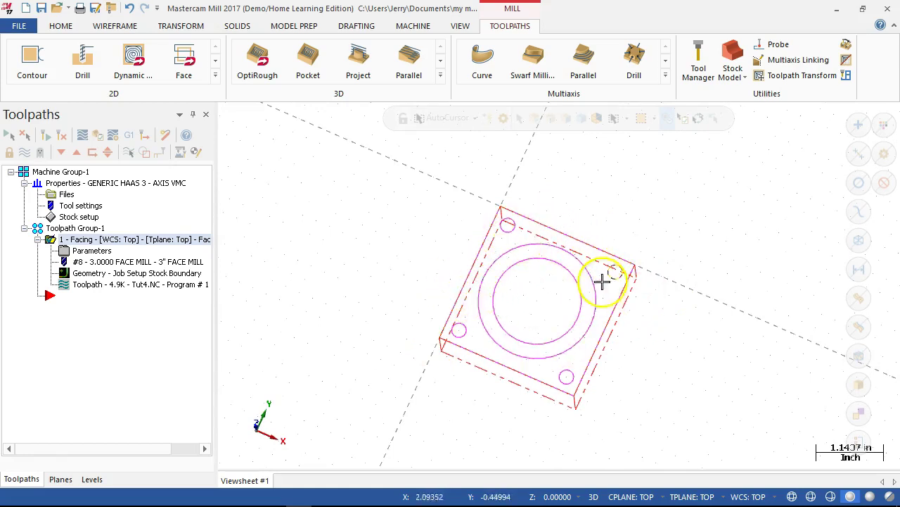
{"action": "middle_click_drag", "start_coordinate": [495, 364], "coordinate": [499, 271]}
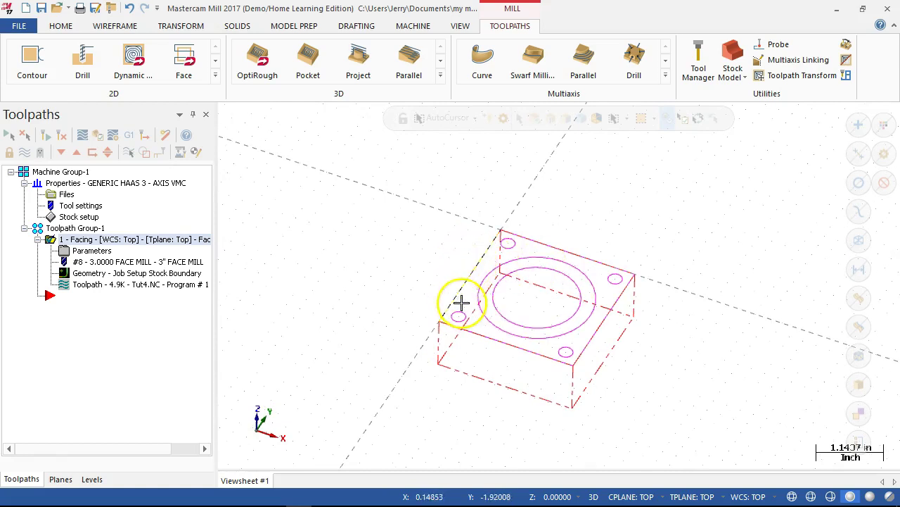
{"action": "left_click", "coordinate": [414, 286]}
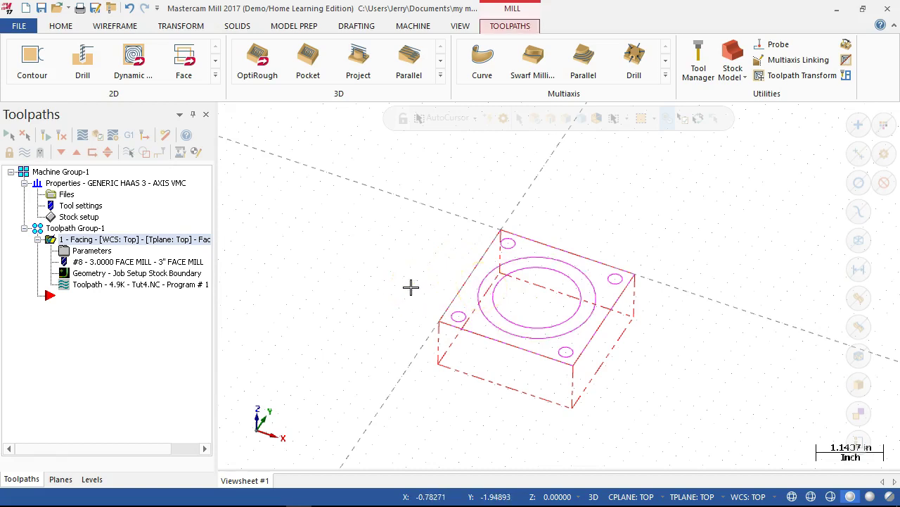
{"action": "key", "text": "alt+1"}
{"action": "left_click", "coordinate": [518, 246]}
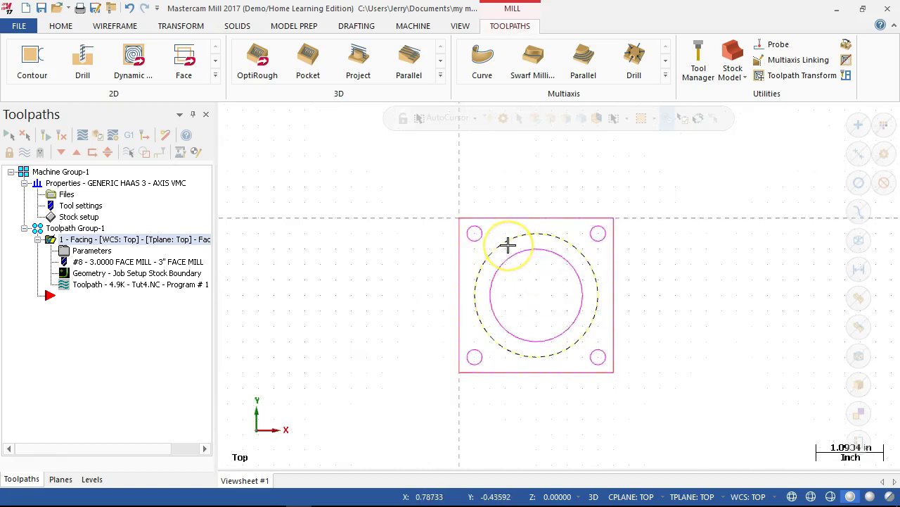
{"action": "left_click", "coordinate": [429, 259]}
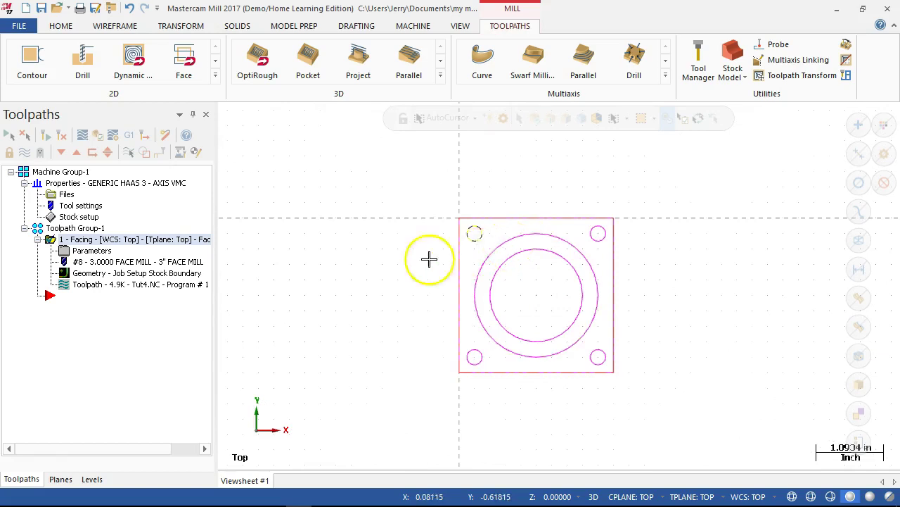
Step: Add a Contour toolpath after the facing operation and chain the larger center circle as its geometry
{"action": "left_click", "coordinate": [38, 240]}
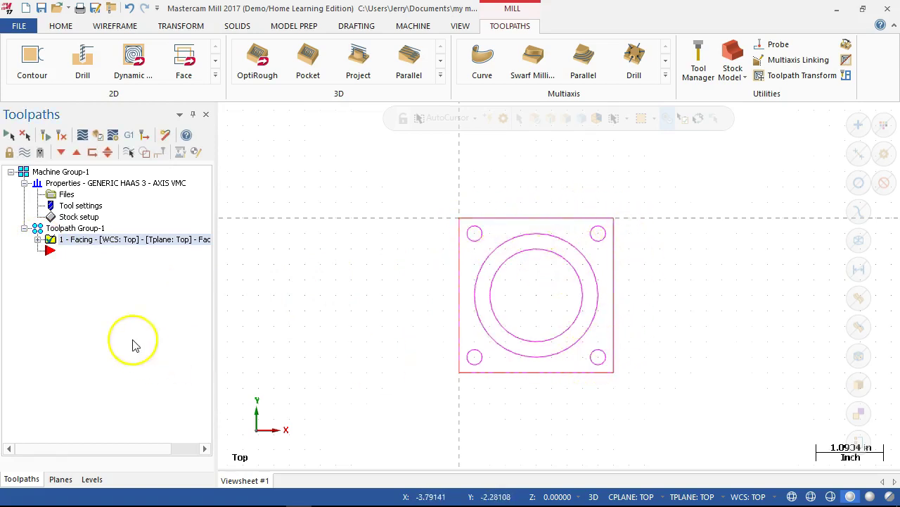
{"action": "right_click", "coordinate": [66, 253]}
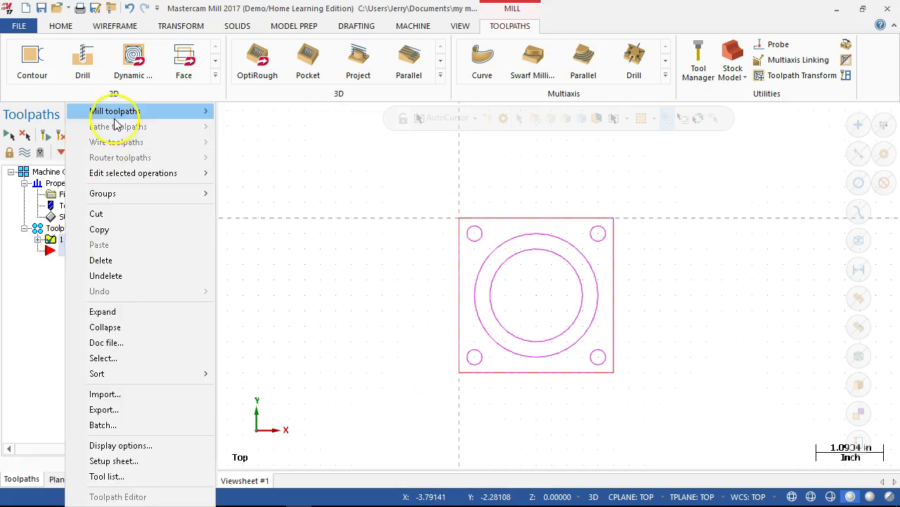
{"action": "mouse_move", "coordinate": [141, 113]}
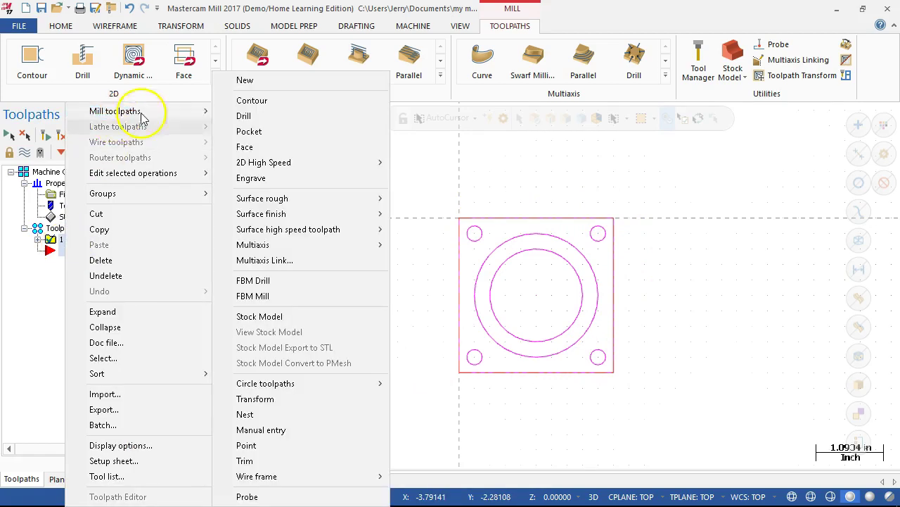
{"action": "left_click", "coordinate": [264, 100]}
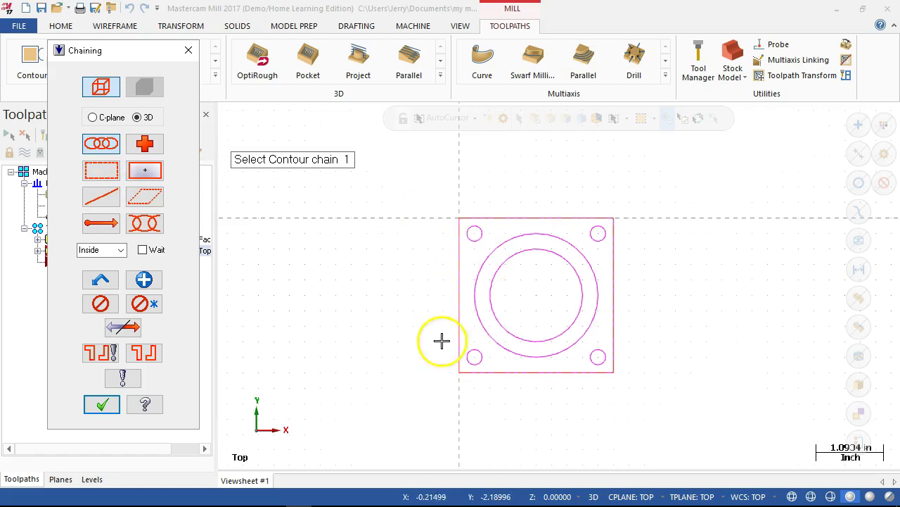
{"action": "left_click", "coordinate": [483, 258]}
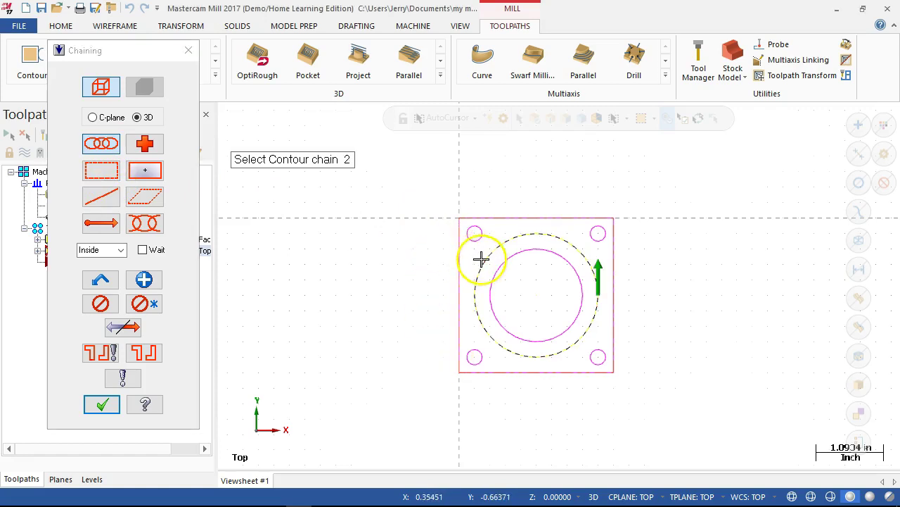
{"action": "left_click", "coordinate": [102, 405]}
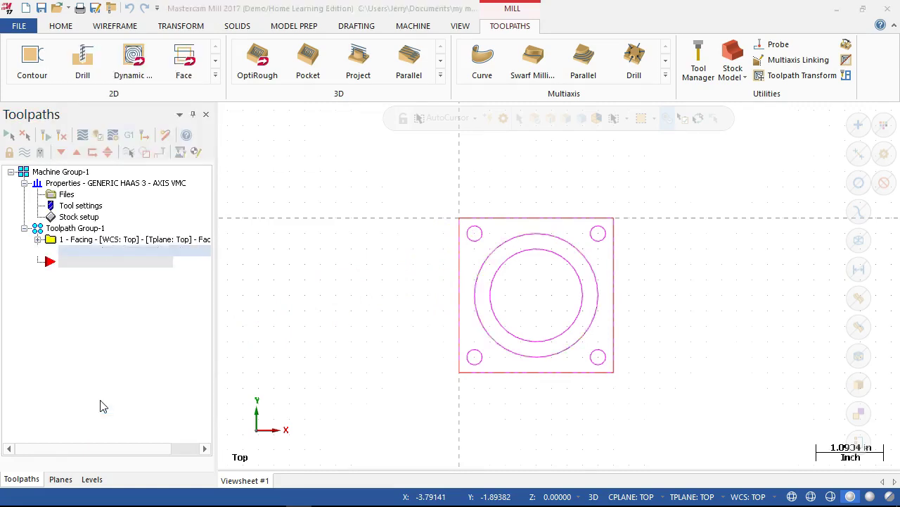
Step: Reverse the direction of the contour chain and change its side to the outside of the boss circle
{"action": "left_click", "coordinate": [605, 128]}
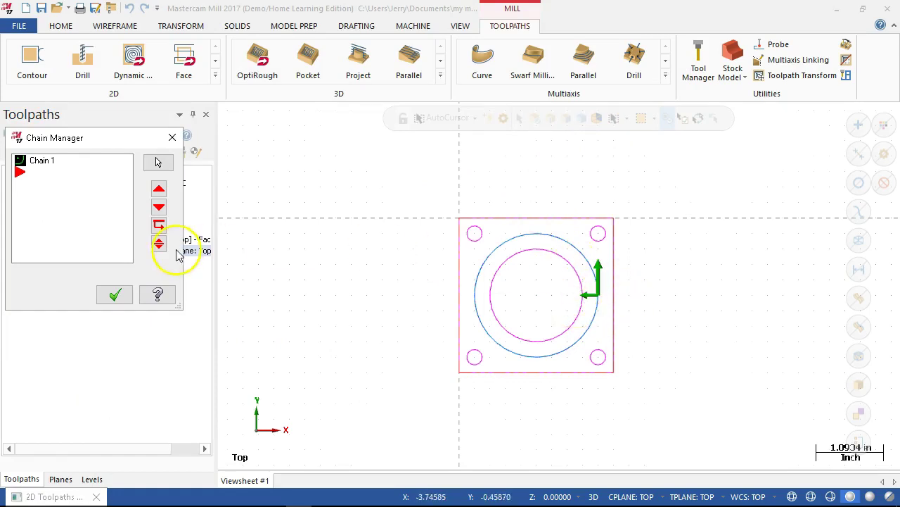
{"action": "left_click", "coordinate": [55, 162]}
{"action": "right_click", "coordinate": [57, 162]}
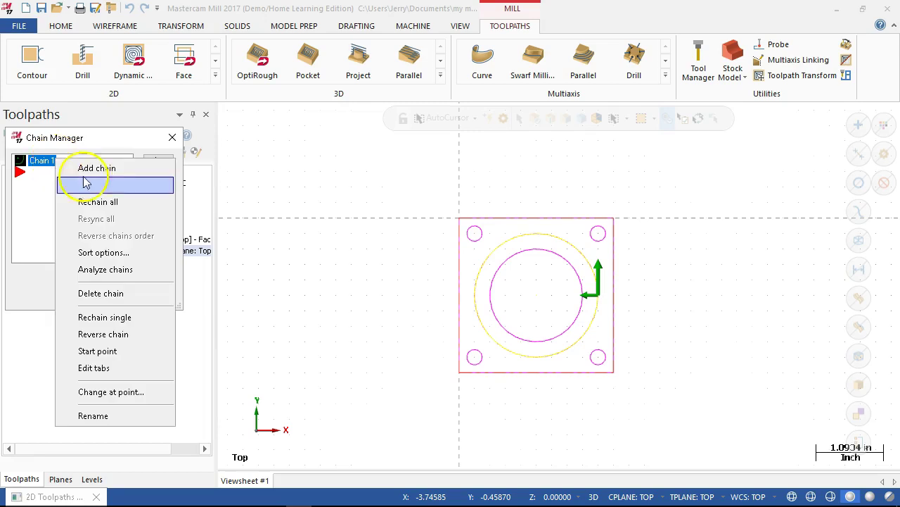
{"action": "left_click", "coordinate": [122, 334]}
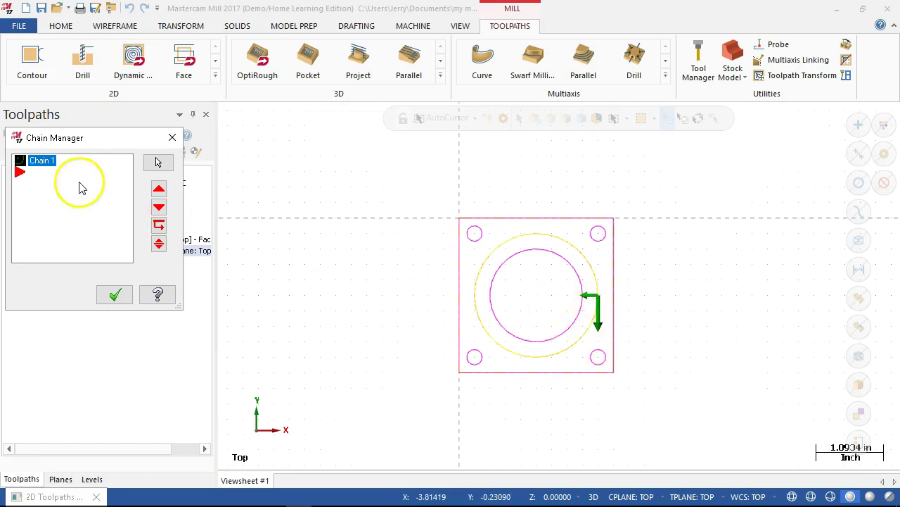
{"action": "right_click", "coordinate": [54, 168]}
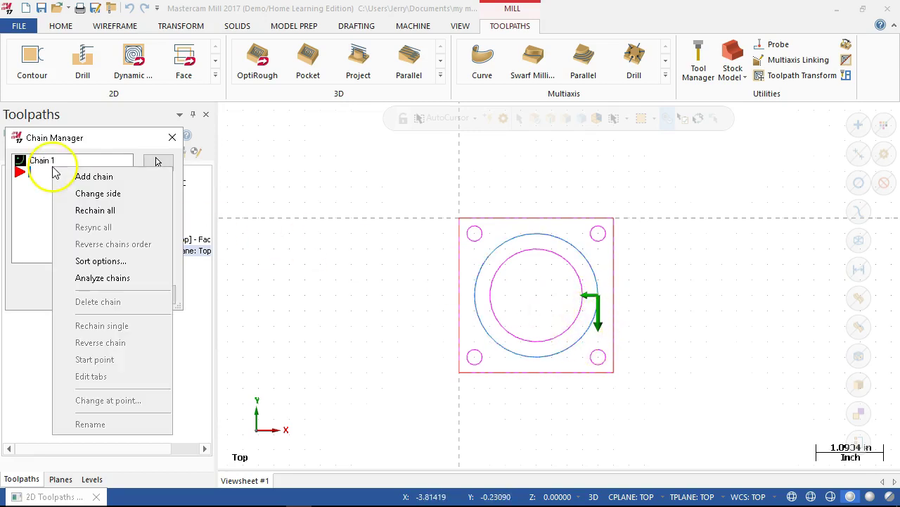
{"action": "left_click", "coordinate": [87, 193]}
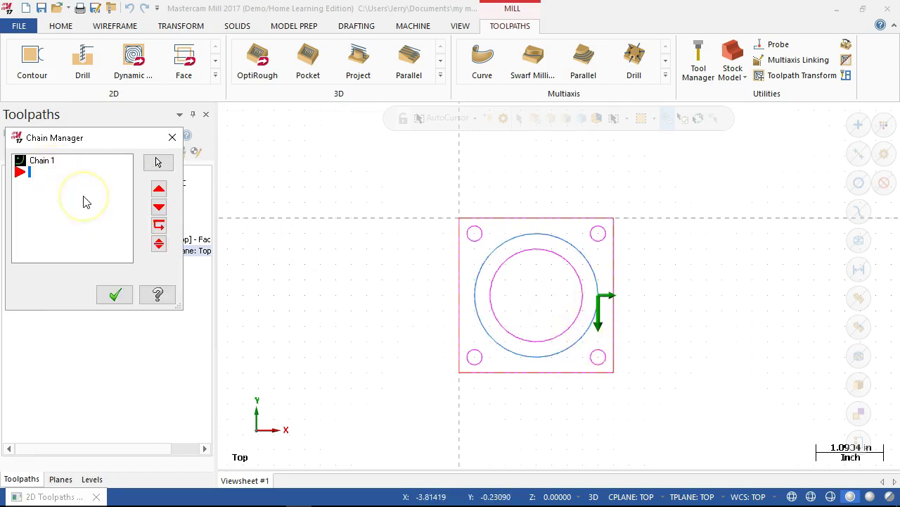
{"action": "left_click", "coordinate": [125, 299]}
{"action": "left_click", "coordinate": [603, 126]}
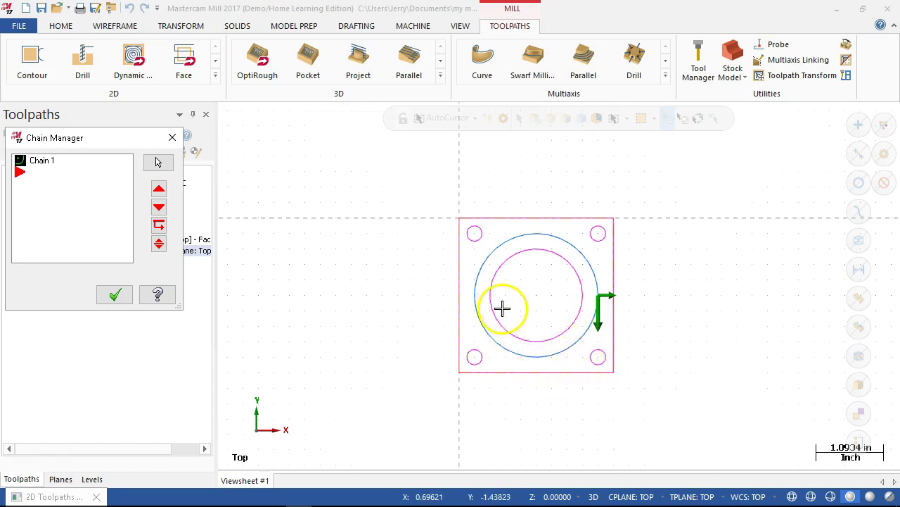
{"action": "left_click", "coordinate": [115, 294]}
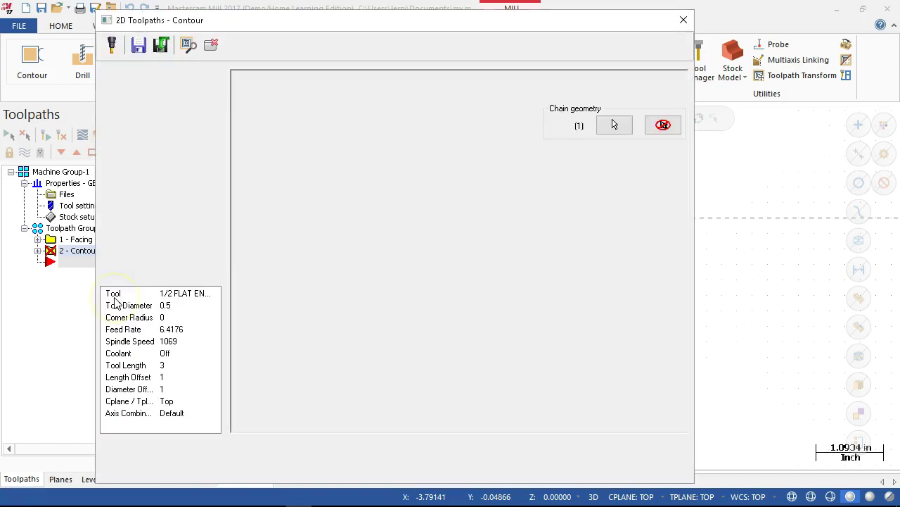
Step: Assign the 1/2 flat endmill at 800 SFM and feed rate 36, with rapid retract and the comment "Boss OD"
{"action": "left_click", "coordinate": [139, 87]}
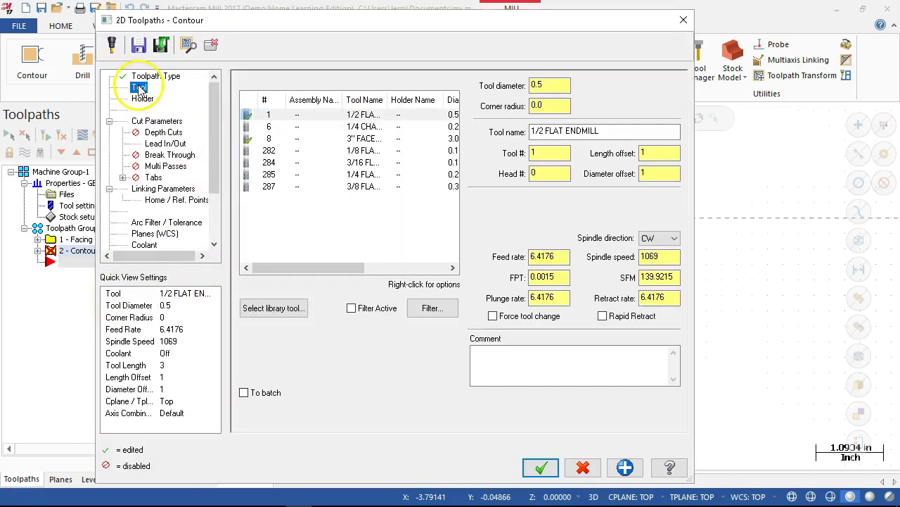
{"action": "left_click", "coordinate": [356, 116]}
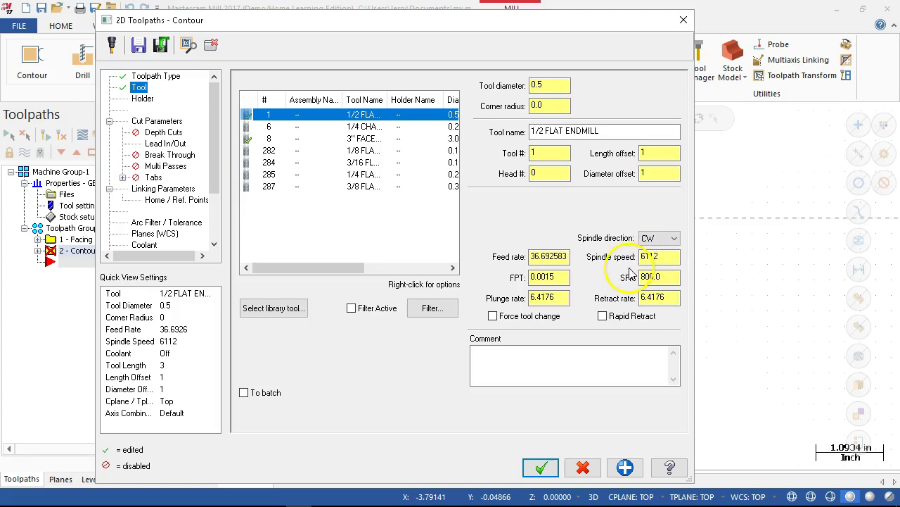
{"action": "left_click", "coordinate": [543, 258]}
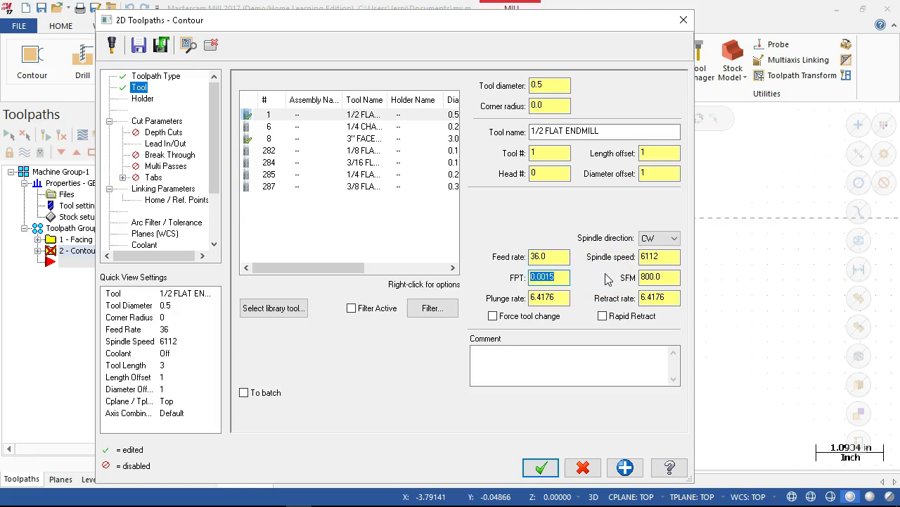
{"action": "left_click", "coordinate": [603, 316]}
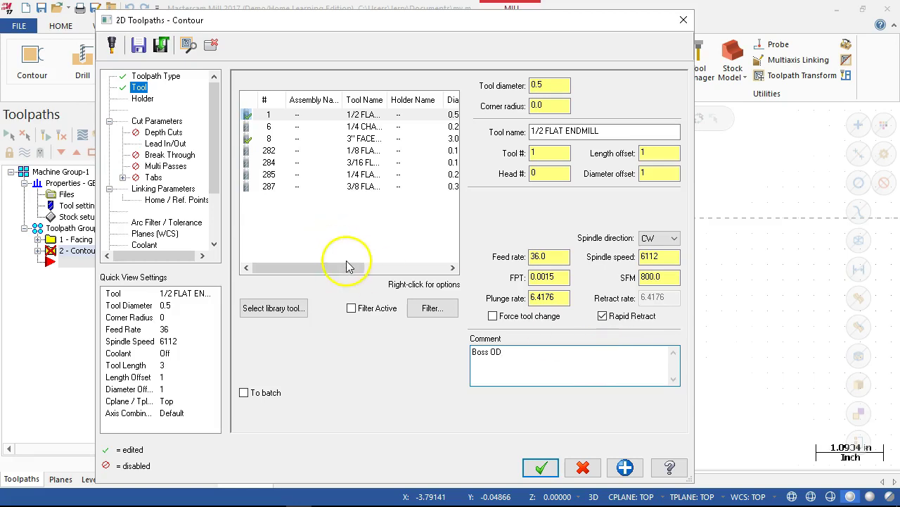
Step: In the contour's cut parameters, keep the compensation type at Computer and leave 0.01 stock on the walls
{"action": "left_click", "coordinate": [162, 122]}
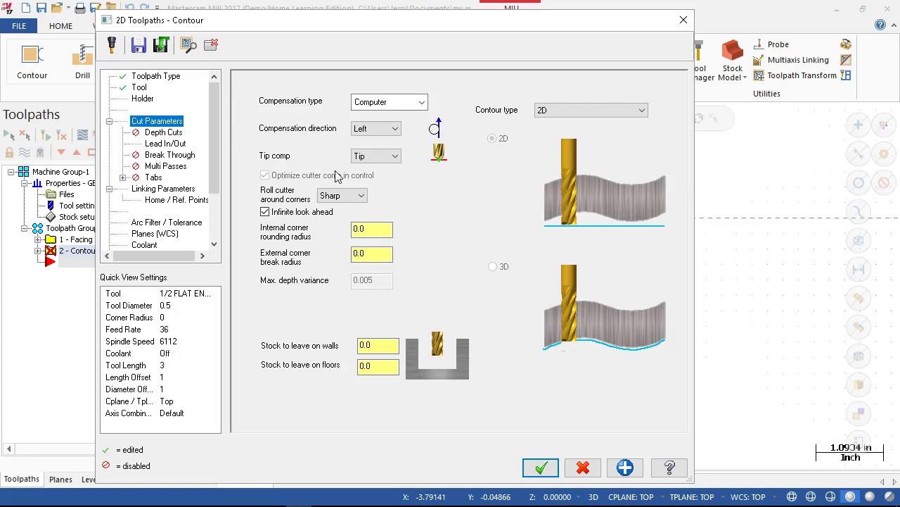
{"action": "left_click_drag", "start_coordinate": [261, 19], "coordinate": [268, 15]}
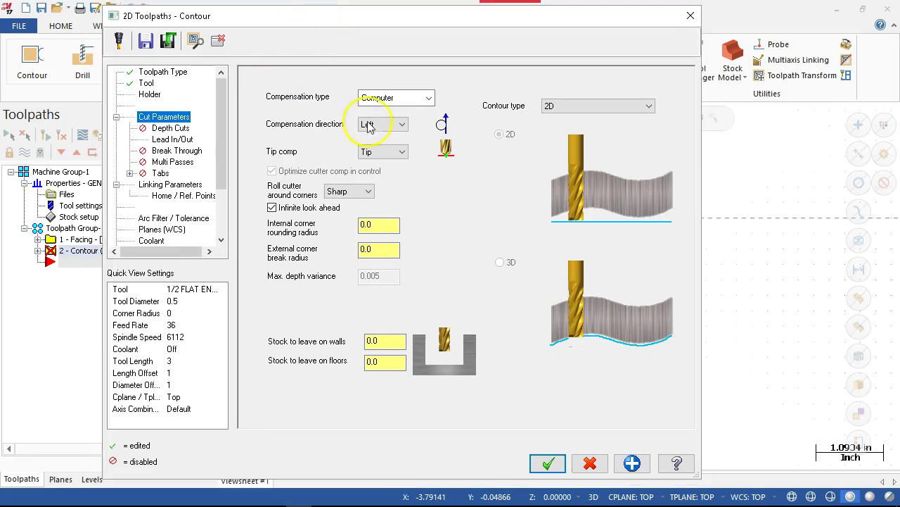
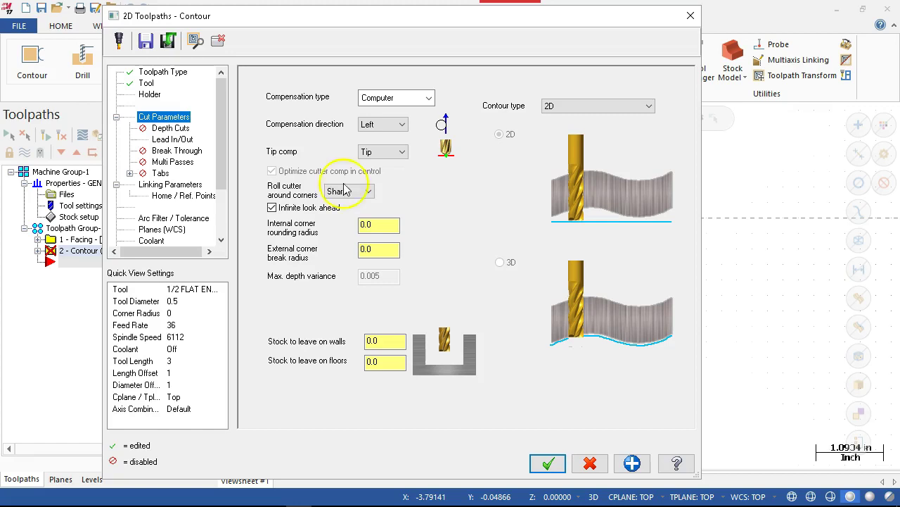
{"action": "left_click", "coordinate": [378, 100]}
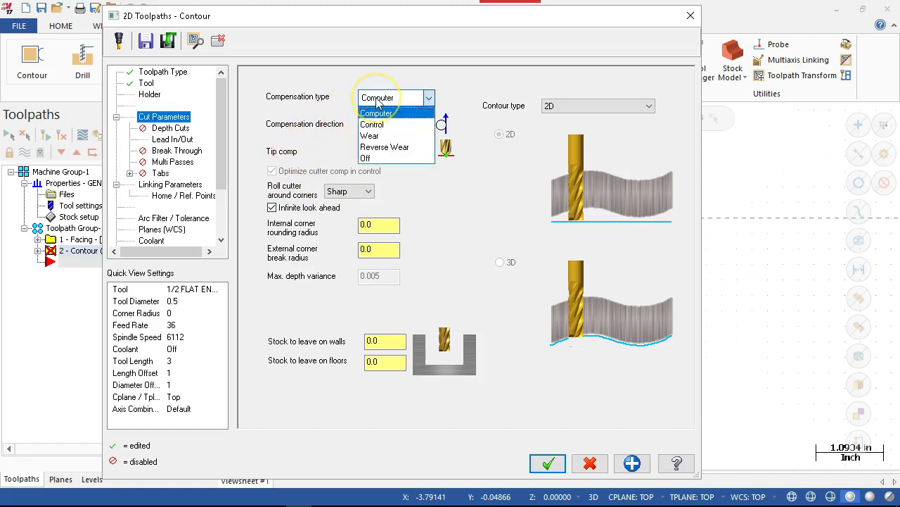
{"action": "left_click", "coordinate": [383, 110]}
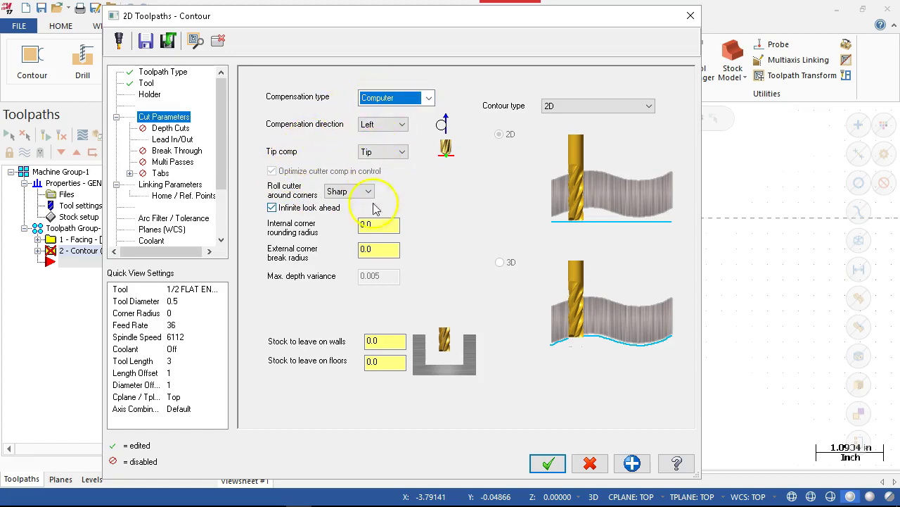
{"action": "left_click", "coordinate": [392, 340]}
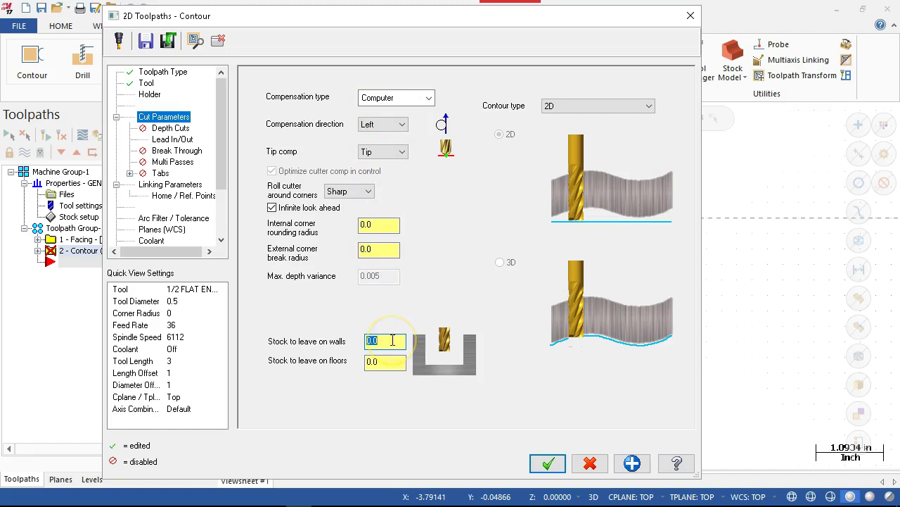
{"action": "type", "text": "1"}
{"action": "type", "text": "01"}
{"action": "key", "text": "Tab"}
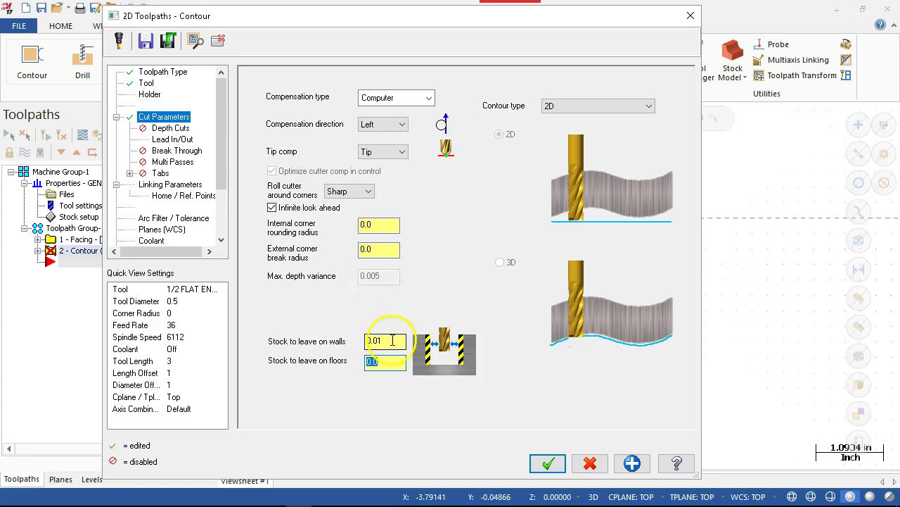
Step: Enable depth cuts for the contour with a max rough step of 0.375 and keep the tool down
{"action": "left_click", "coordinate": [169, 129]}
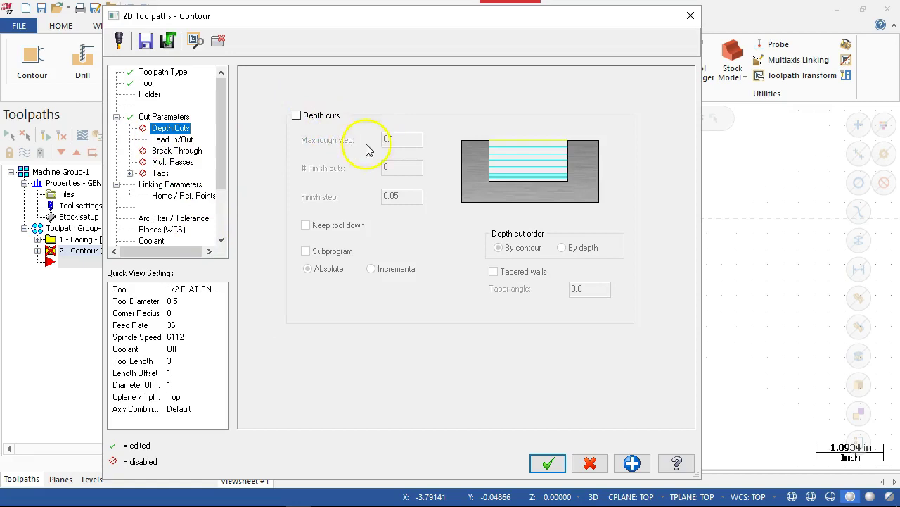
{"action": "left_click", "coordinate": [296, 116]}
{"action": "left_click", "coordinate": [392, 138]}
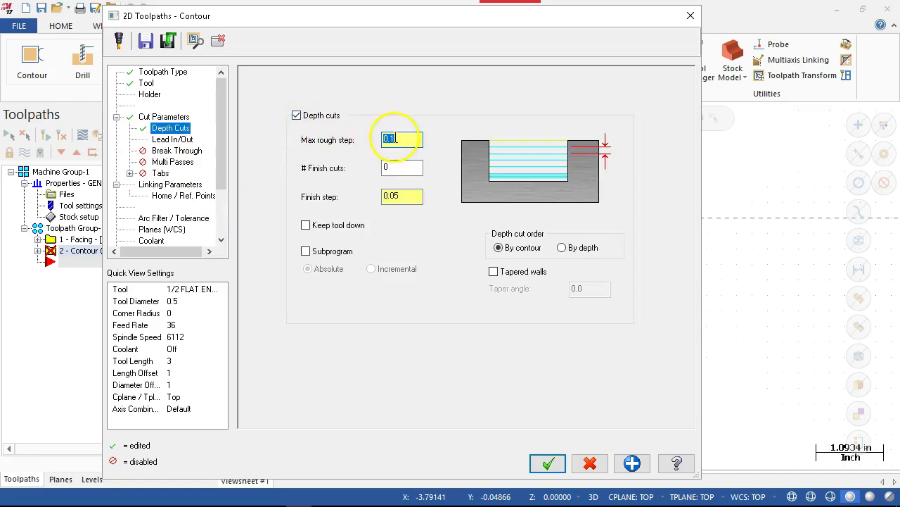
{"action": "type", "text": "."}
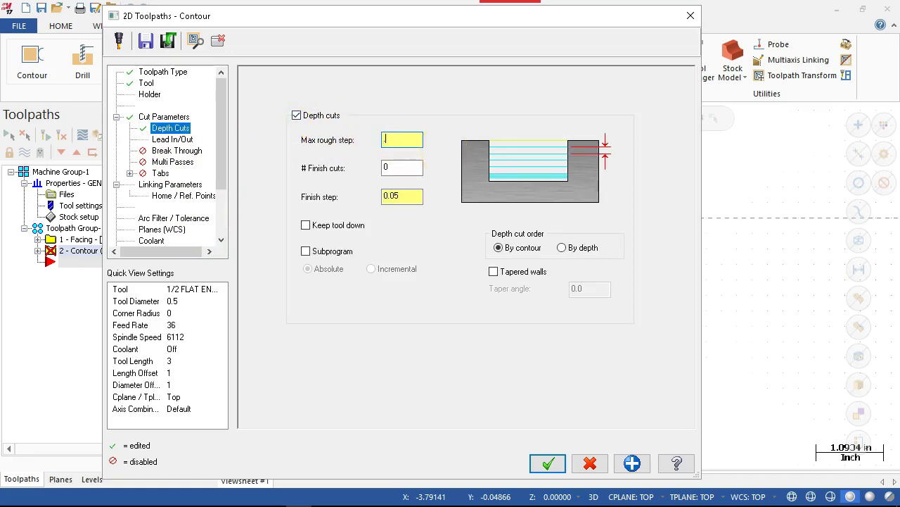
{"action": "type", "text": "375"}
{"action": "key", "text": "Tab"}
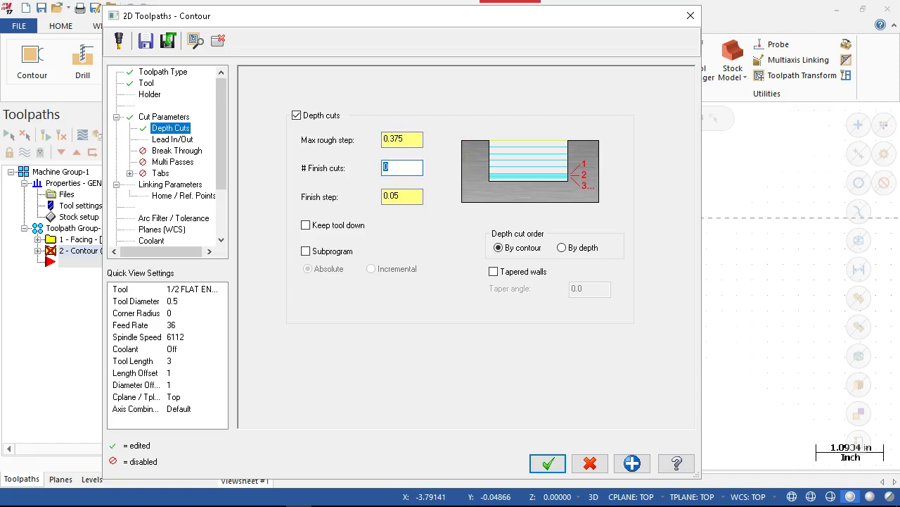
{"action": "left_click", "coordinate": [344, 226]}
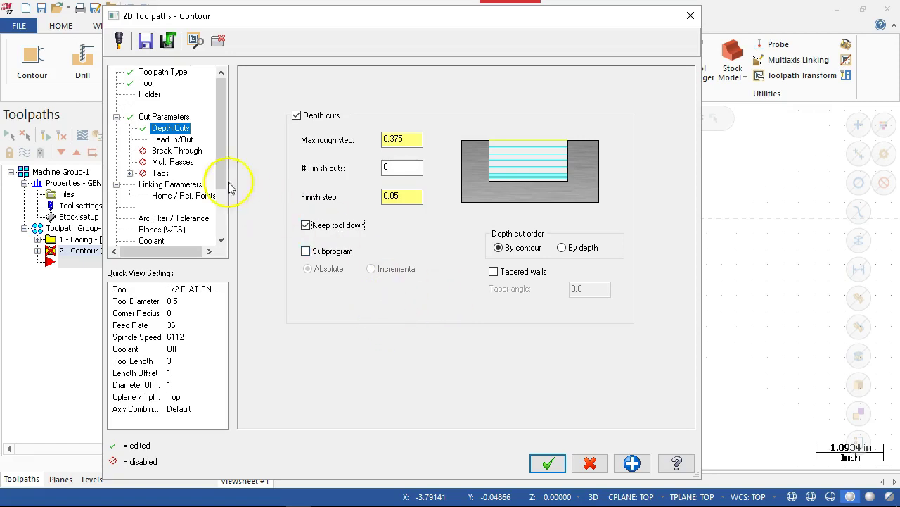
Step: Set the contour's entry line length and arc radius to 0.25 with a 45-degree sweep, and copy the entry values to the exit
{"action": "left_click", "coordinate": [171, 139]}
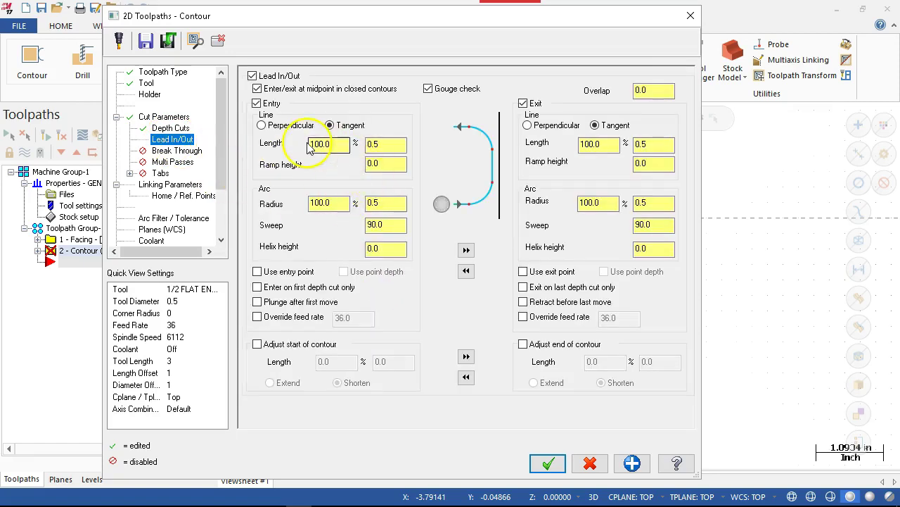
{"action": "double_click", "coordinate": [387, 147]}
{"action": "key", "text": "BackSpace"}
{"action": "type", "text": ".25"}
{"action": "key", "text": "Tab"}
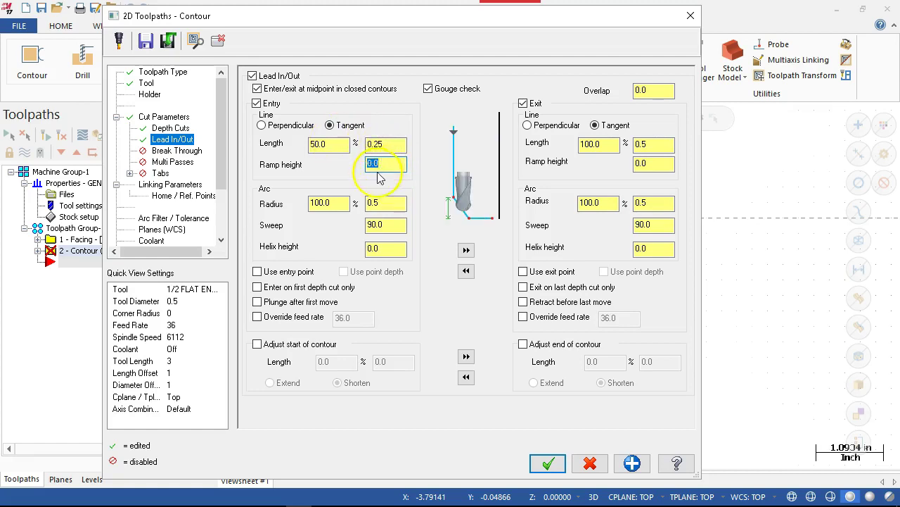
{"action": "double_click", "coordinate": [382, 203]}
{"action": "type", "text": ".25"}
{"action": "key", "text": "Tab"}
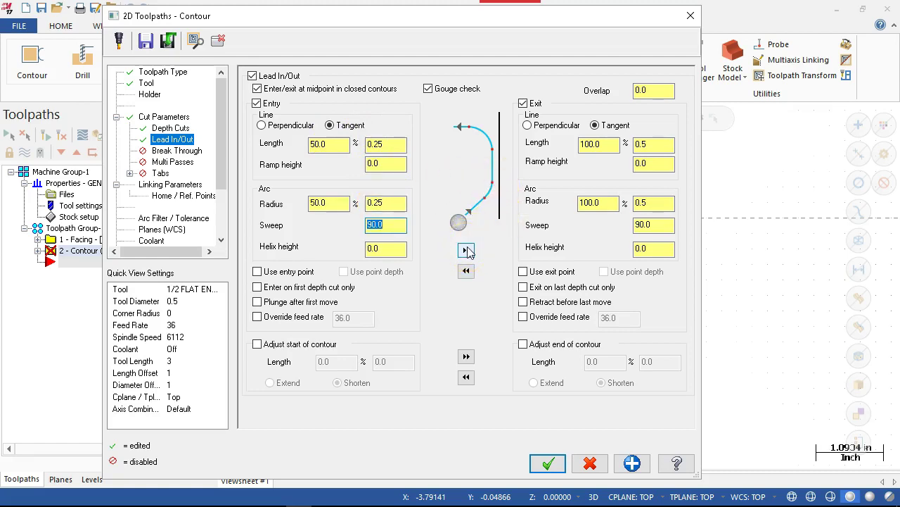
{"action": "type", "text": "45"}
{"action": "key", "text": "Tab"}
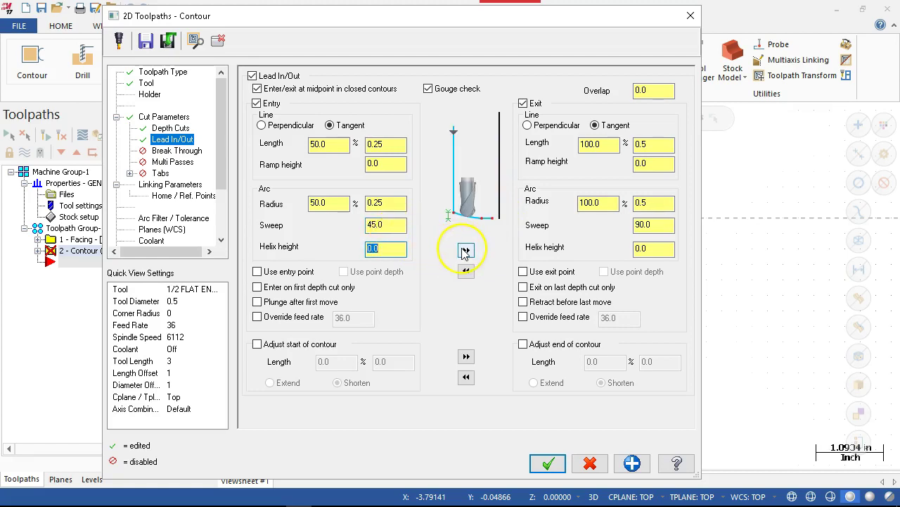
{"action": "left_click", "coordinate": [466, 251]}
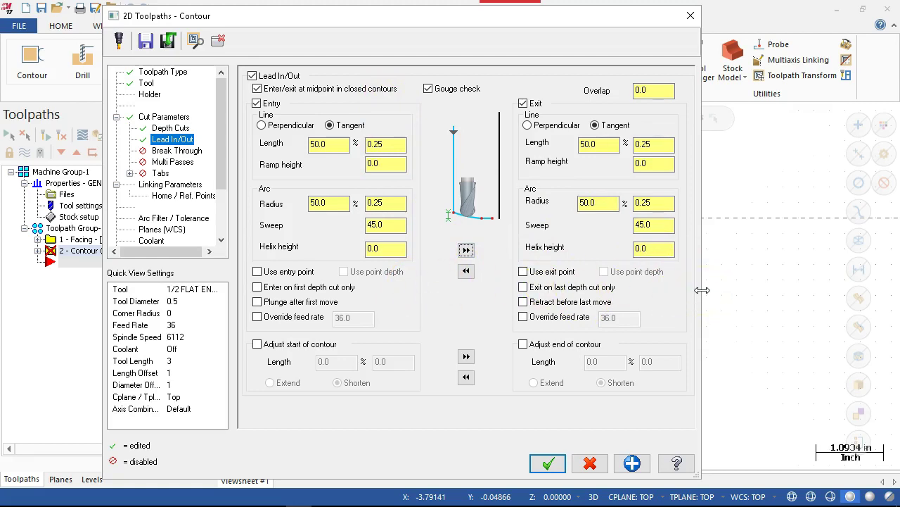
Step: Enable multi passes for the contour with 2 rough passes at .25 spacing, and keep the tool down
{"action": "left_click", "coordinate": [178, 152]}
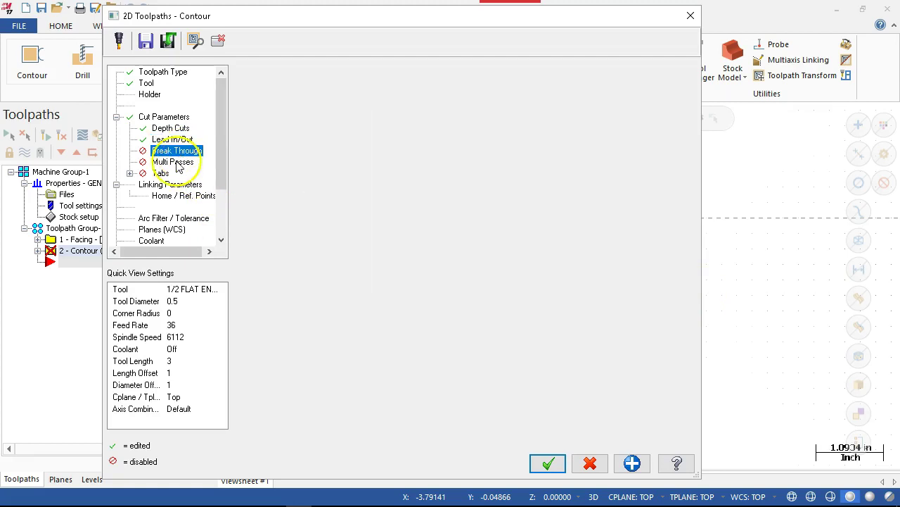
{"action": "left_click", "coordinate": [174, 162]}
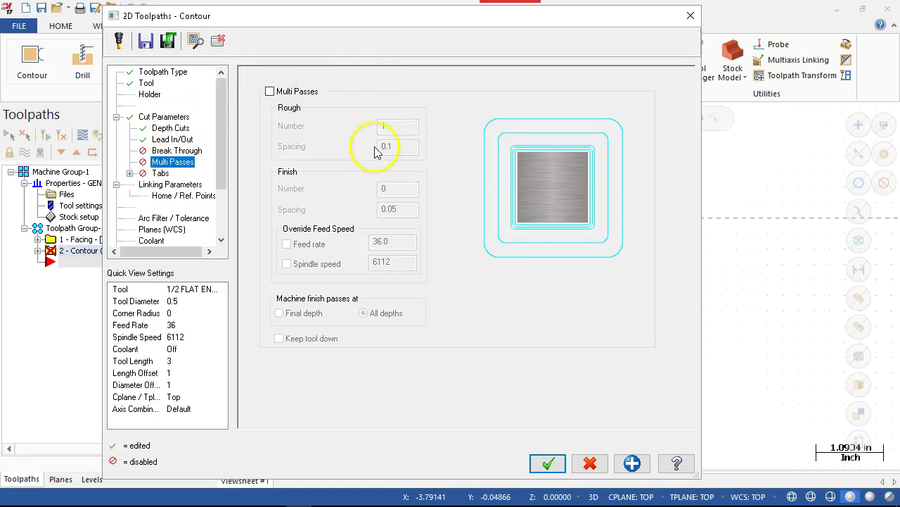
{"action": "left_click", "coordinate": [269, 92]}
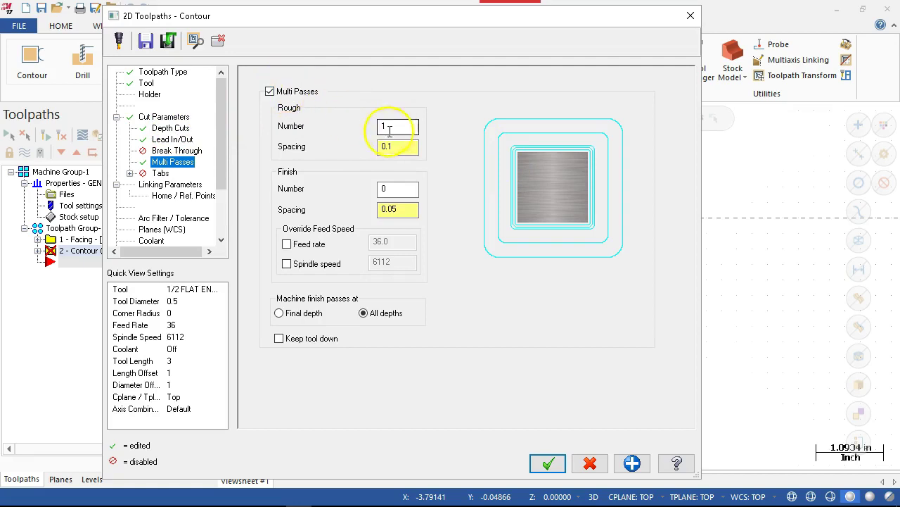
{"action": "double_click", "coordinate": [389, 128]}
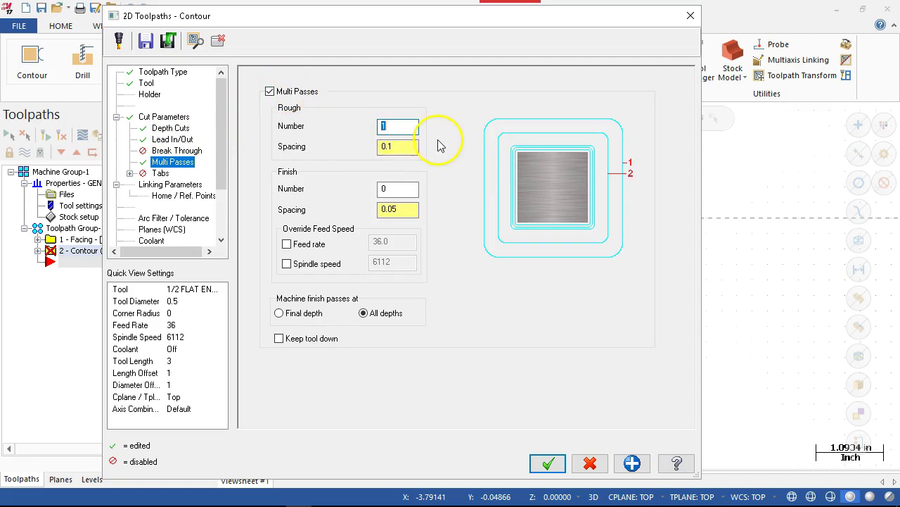
{"action": "left_click_drag", "start_coordinate": [436, 18], "coordinate": [462, 340]}
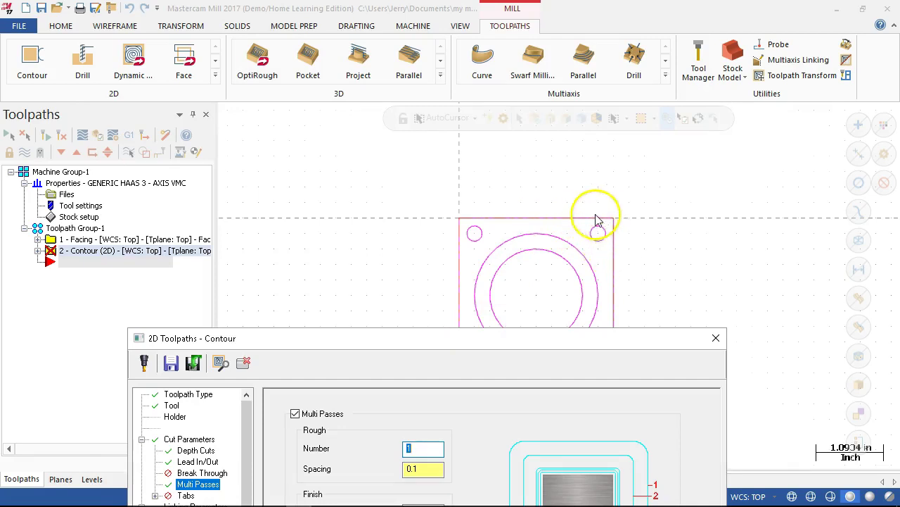
{"action": "left_click_drag", "start_coordinate": [567, 344], "coordinate": [559, 34]}
{"action": "left_click", "coordinate": [431, 160]}
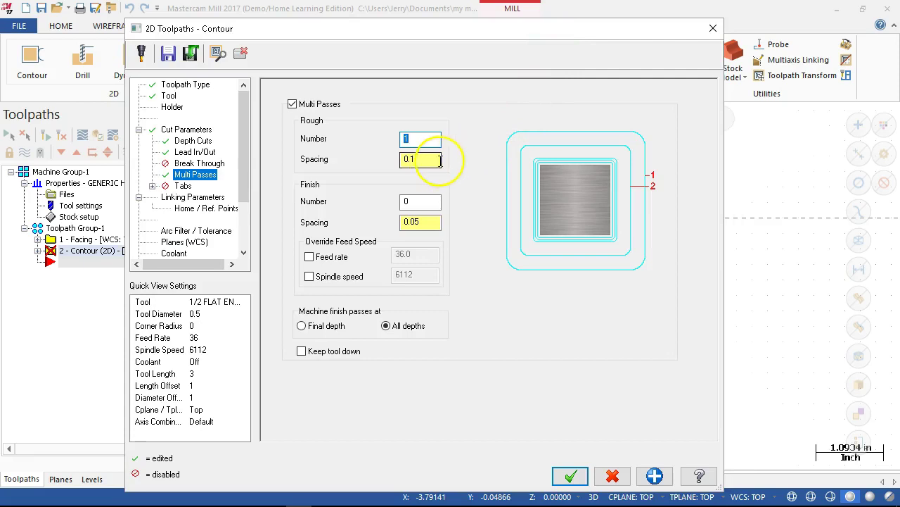
{"action": "double_click", "coordinate": [426, 138]}
{"action": "type", "text": "2"}
{"action": "double_click", "coordinate": [424, 158]}
{"action": "type", "text": ".25"}
{"action": "key", "text": "Tab"}
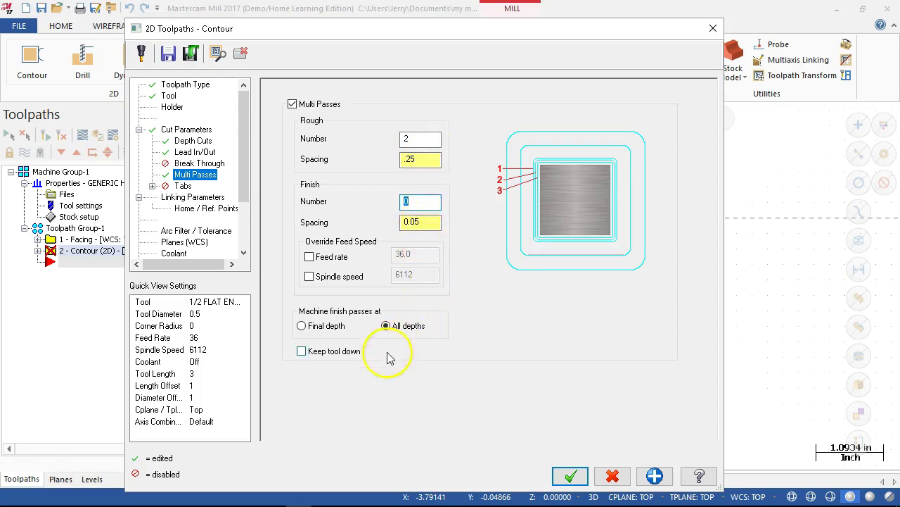
{"action": "left_click", "coordinate": [303, 352]}
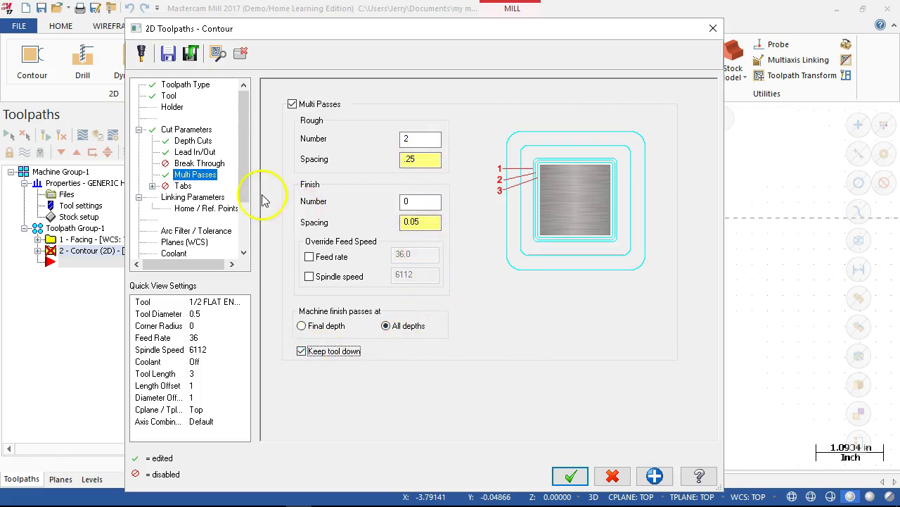
Step: In the linking parameters, make the retract, feed plane and depth absolute and set the depth to -.5
{"action": "left_click", "coordinate": [194, 198]}
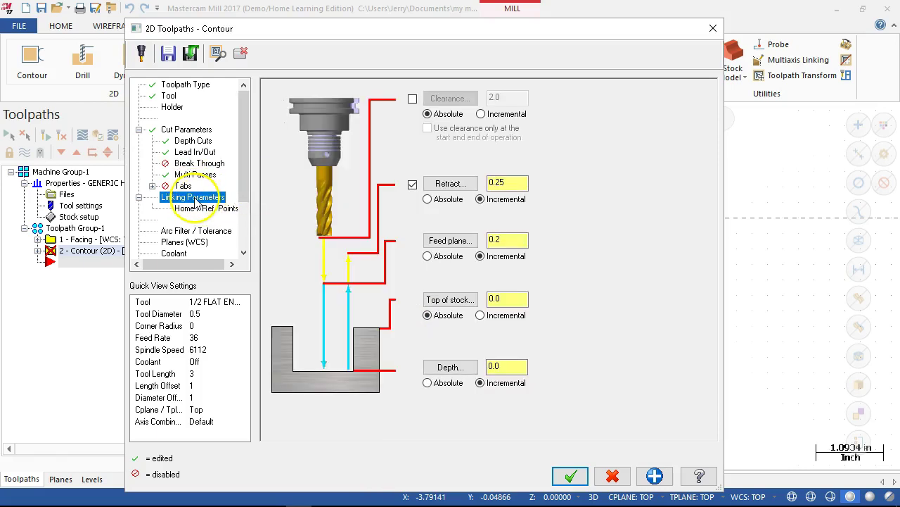
{"action": "left_click", "coordinate": [509, 184]}
{"action": "left_click", "coordinate": [430, 200]}
{"action": "left_click", "coordinate": [445, 257]}
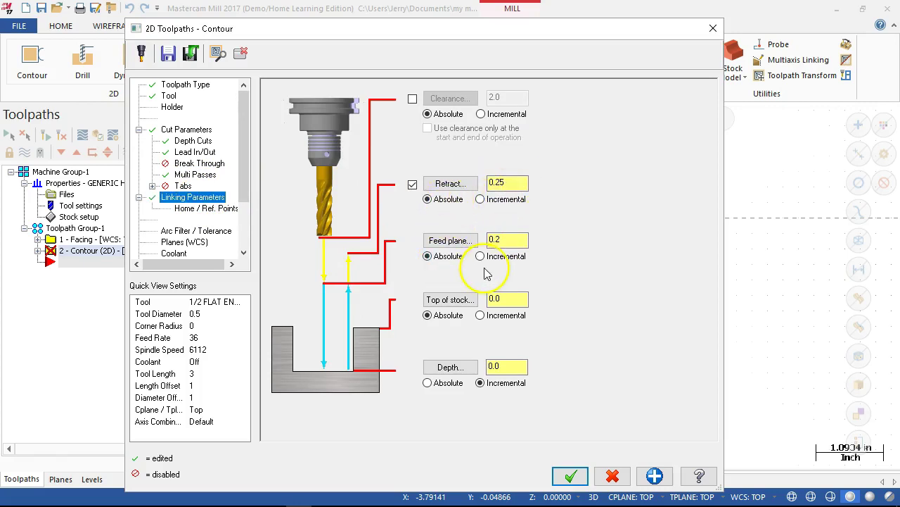
{"action": "left_click", "coordinate": [446, 387]}
{"action": "double_click", "coordinate": [498, 366]}
{"action": "type", "text": "-.75"}
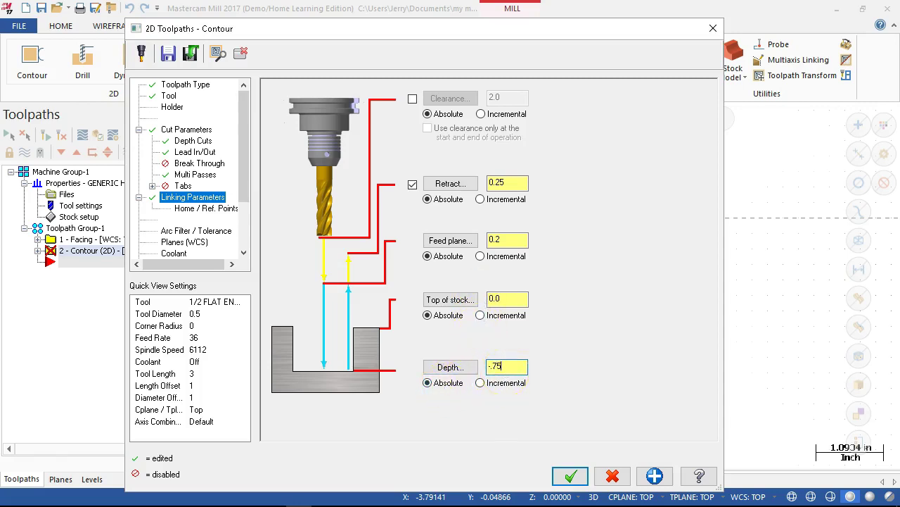
{"action": "key", "text": "Tab"}
{"action": "double_click", "coordinate": [507, 367]}
{"action": "type", "text": "-.5"}
Step: Set the depth cuts' max rough step to 0.25 and generate the Boss OD contour toolpath
{"action": "left_click", "coordinate": [193, 141]}
{"action": "left_click", "coordinate": [425, 153]}
{"action": "double_click", "coordinate": [425, 153]}
{"action": "type", "text": "0.25"}
{"action": "key", "text": "Tab"}
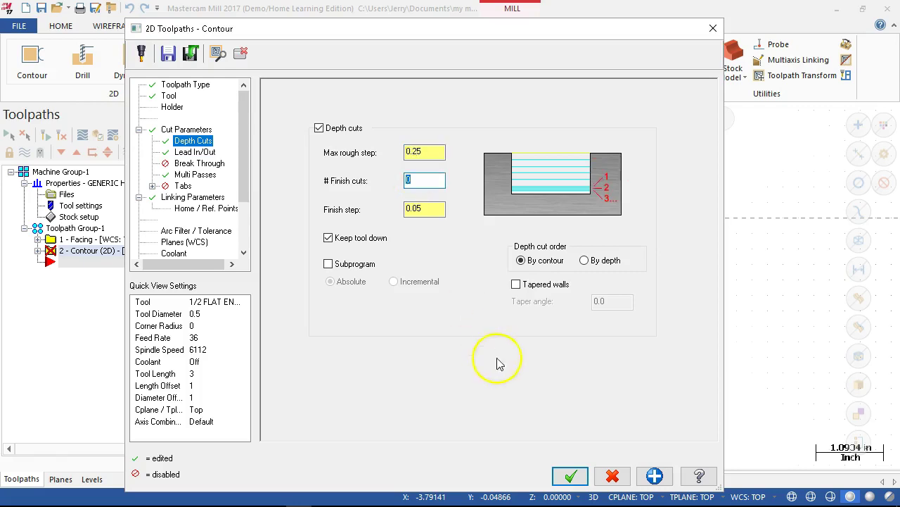
{"action": "left_click", "coordinate": [654, 477]}
{"action": "left_click", "coordinate": [571, 478]}
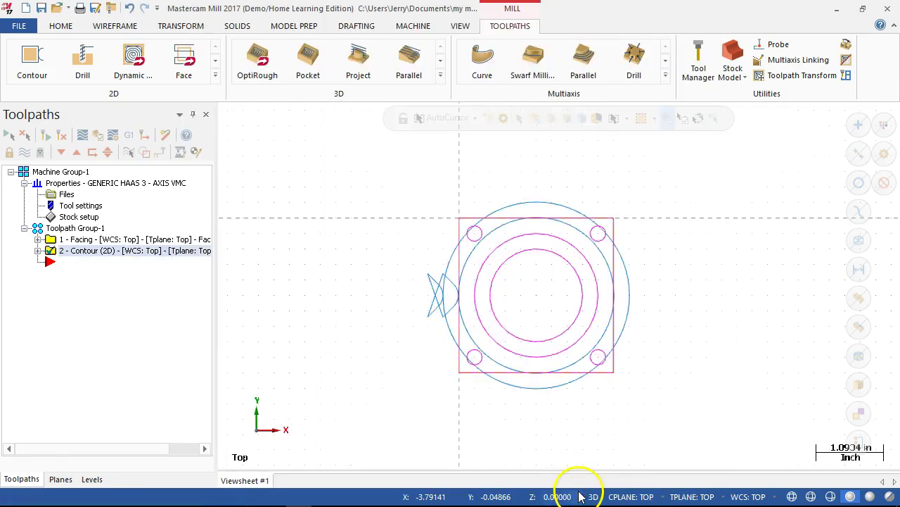
Step: Examine the Boss OD toolpath's lead-in and lead-out moves, passes and depth levels in 3D and from the top
{"action": "middle_click_drag", "start_coordinate": [636, 403], "coordinate": [615, 330]}
{"action": "middle_click_drag", "start_coordinate": [441, 247], "coordinate": [474, 331]}
{"action": "scroll", "coordinate": [397, 309], "scroll_direction": "up", "scroll_amount": 3}
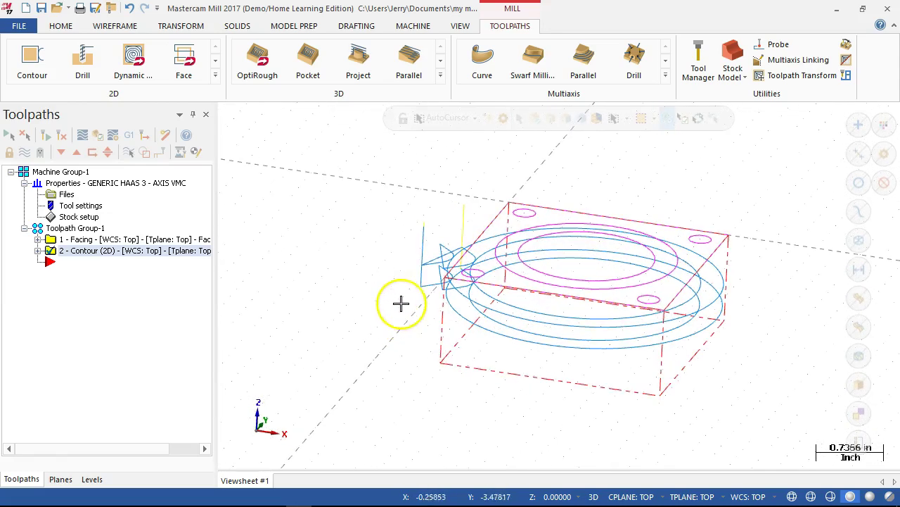
{"action": "scroll", "coordinate": [422, 233], "scroll_direction": "up", "scroll_amount": 1}
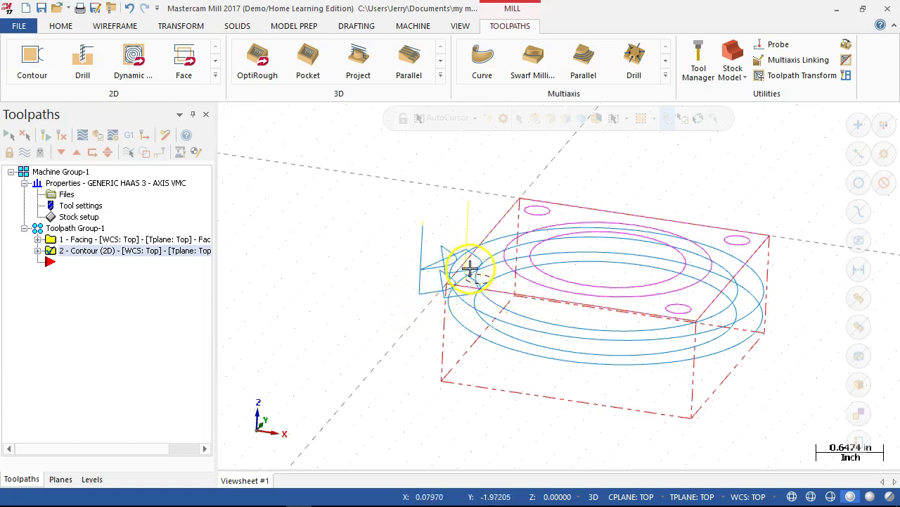
{"action": "mouse_move", "coordinate": [472, 199]}
{"action": "middle_mouse_down"}
{"action": "mouse_move", "coordinate": [486, 201]}
{"action": "mouse_move", "coordinate": [478, 212]}
{"action": "middle_mouse_up"}
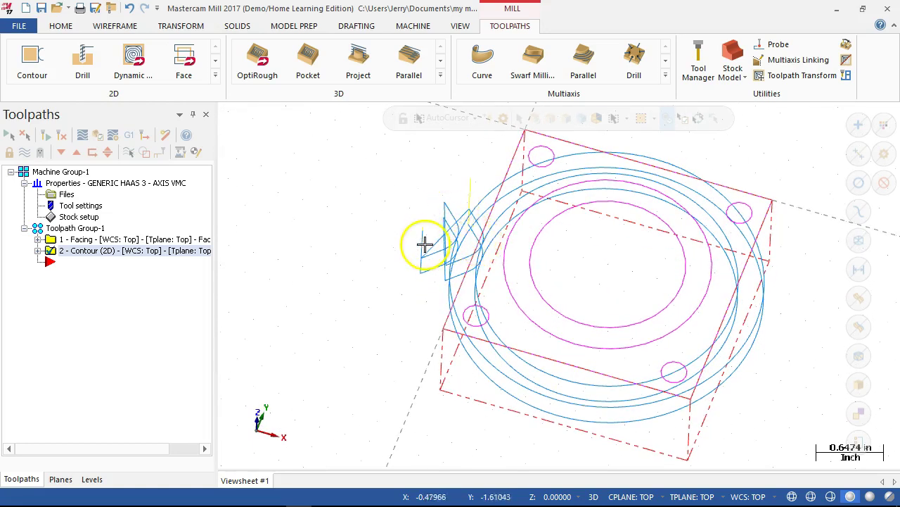
{"action": "mouse_move", "coordinate": [504, 253]}
{"action": "middle_mouse_down"}
{"action": "mouse_move", "coordinate": [513, 281]}
{"action": "mouse_move", "coordinate": [518, 241]}
{"action": "mouse_move", "coordinate": [500, 237]}
{"action": "mouse_move", "coordinate": [495, 251]}
{"action": "middle_mouse_up"}
{"action": "scroll", "coordinate": [507, 287], "scroll_direction": "up", "scroll_amount": 2}
{"action": "scroll", "coordinate": [509, 288], "scroll_direction": "down", "scroll_amount": 4}
{"action": "middle_click_drag", "start_coordinate": [503, 300], "coordinate": [547, 337]}
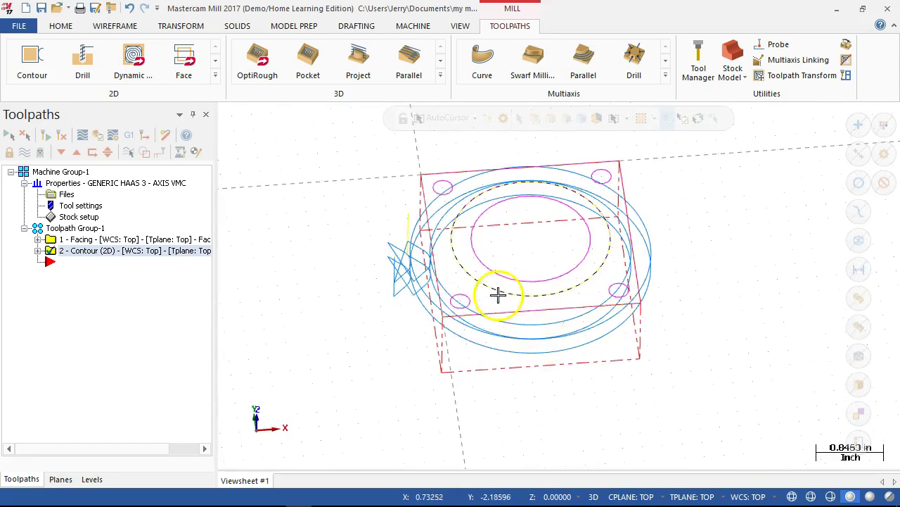
{"action": "scroll", "coordinate": [498, 294], "scroll_direction": "up", "scroll_amount": 1}
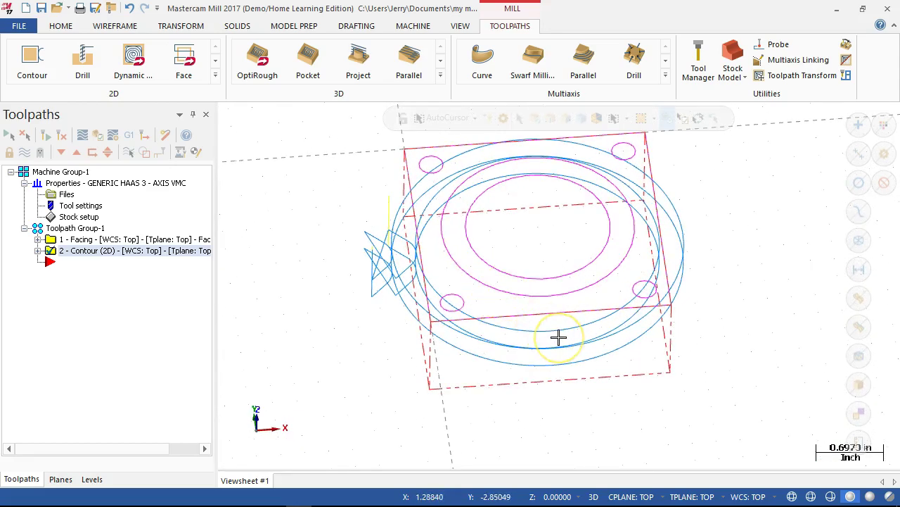
{"action": "key", "text": "alt+1"}
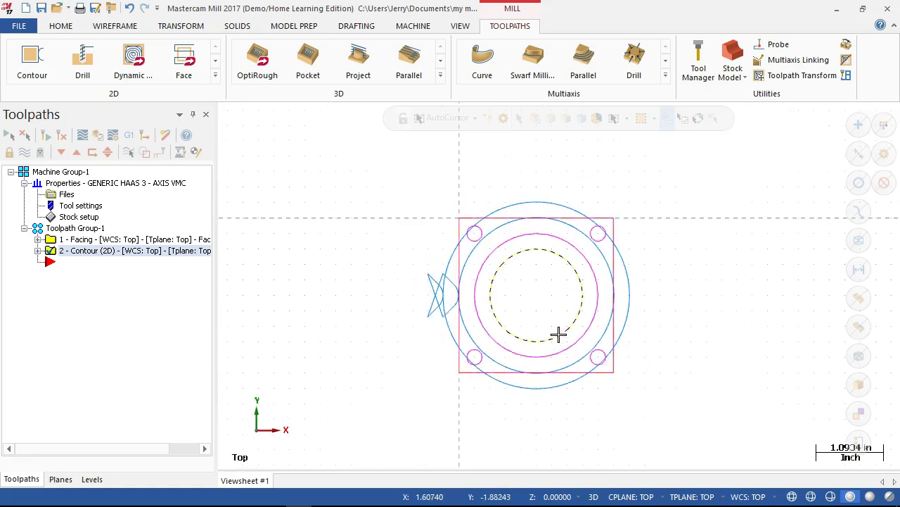
{"action": "scroll", "coordinate": [558, 333], "scroll_direction": "up", "scroll_amount": 1}
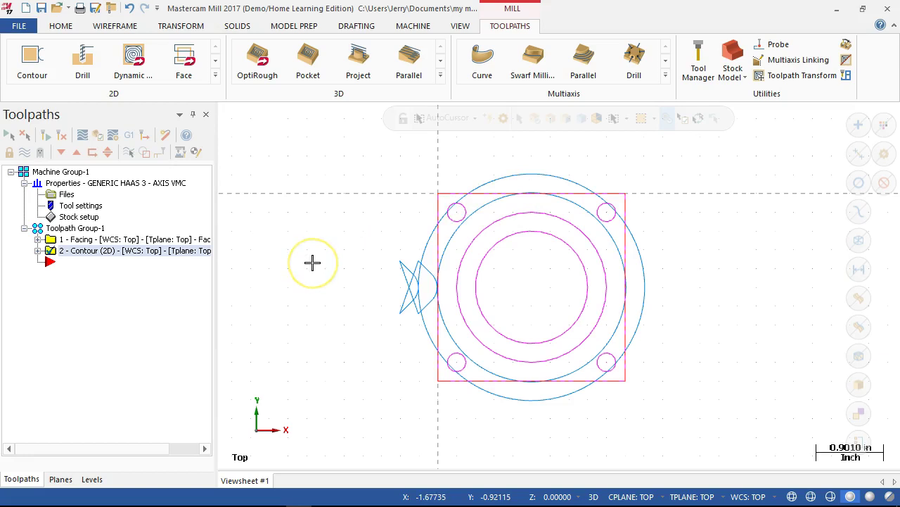
{"action": "middle_click_drag", "start_coordinate": [312, 262], "coordinate": [427, 284]}
{"action": "key", "text": "alt+1"}
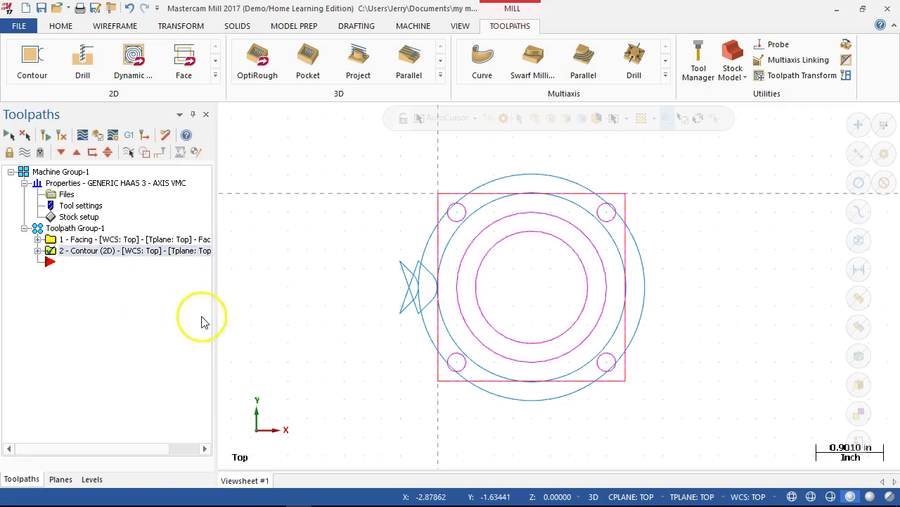
Step: Duplicate the Boss OD contour operation within the toolpath group and open the copy's parameters
{"action": "right_click", "coordinate": [77, 253]}
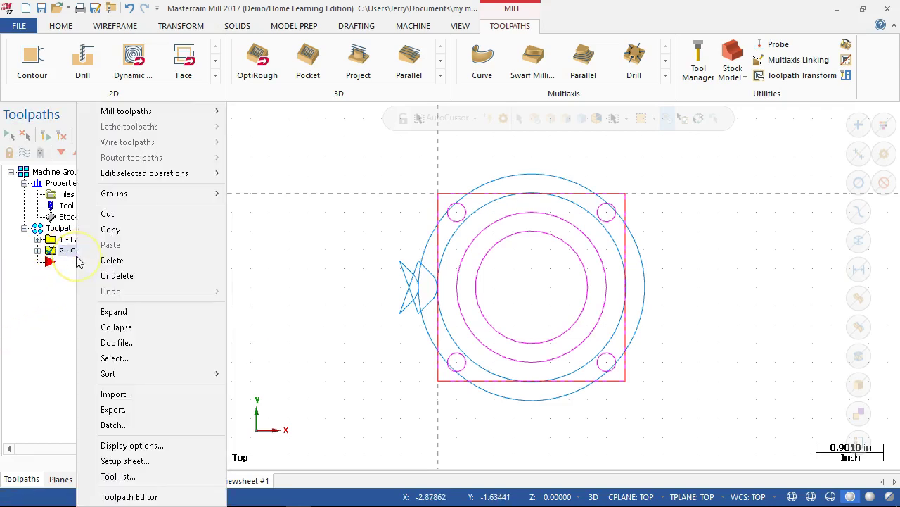
{"action": "left_click", "coordinate": [113, 229]}
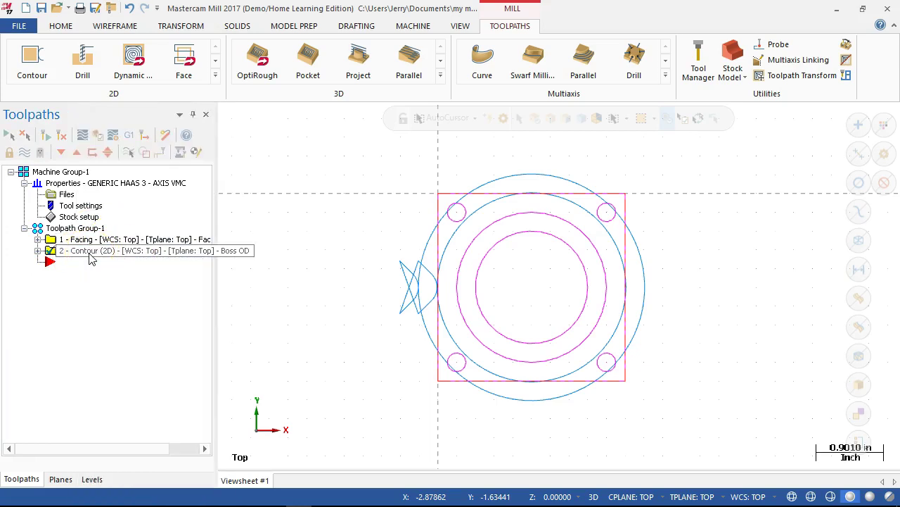
{"action": "right_click", "coordinate": [91, 259]}
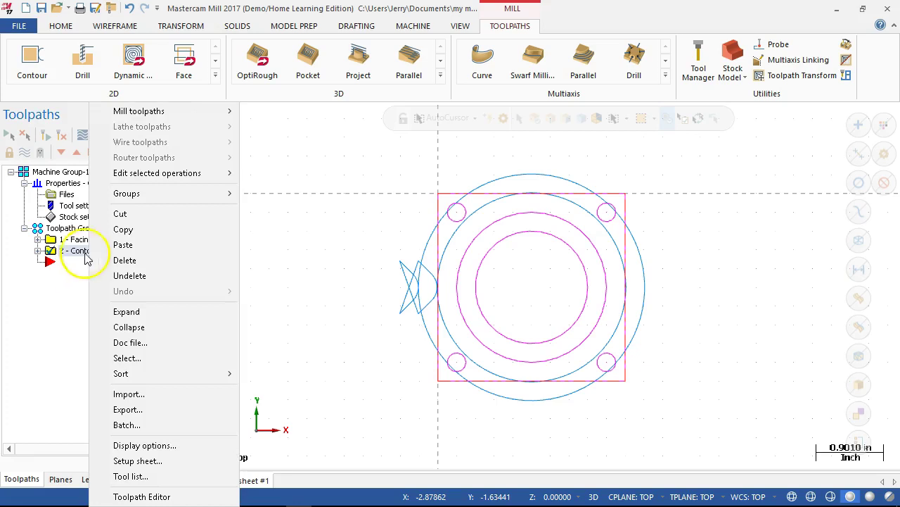
{"action": "left_click", "coordinate": [116, 244]}
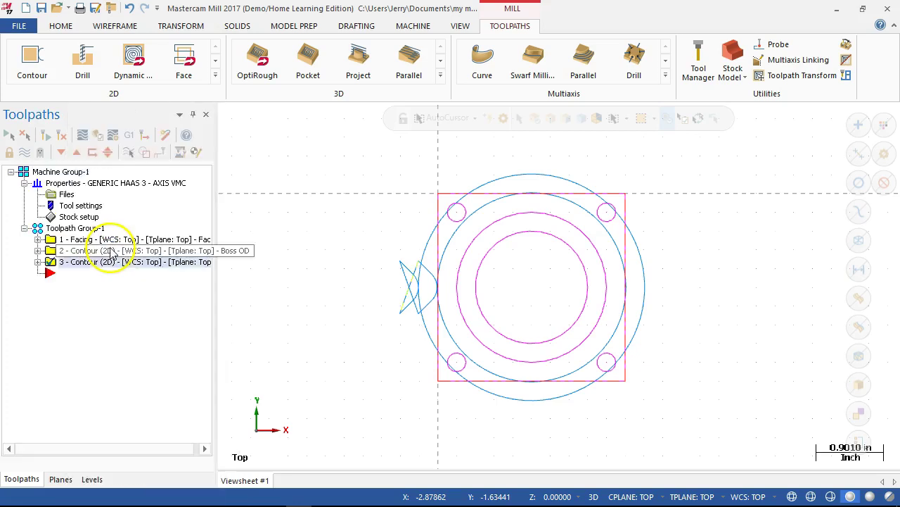
{"action": "left_click", "coordinate": [38, 261]}
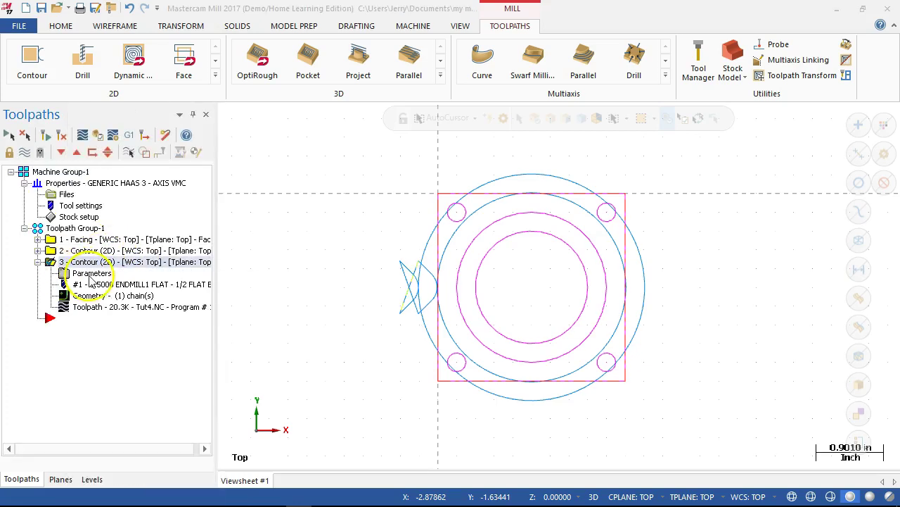
{"action": "left_click", "coordinate": [90, 274]}
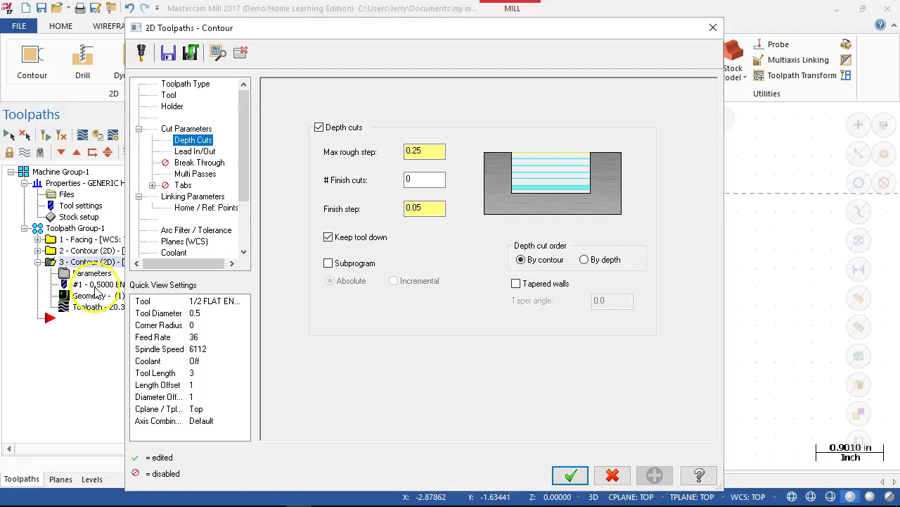
Step: Disable depth cuts and multi passes for the third contour operation
{"action": "left_click", "coordinate": [320, 128]}
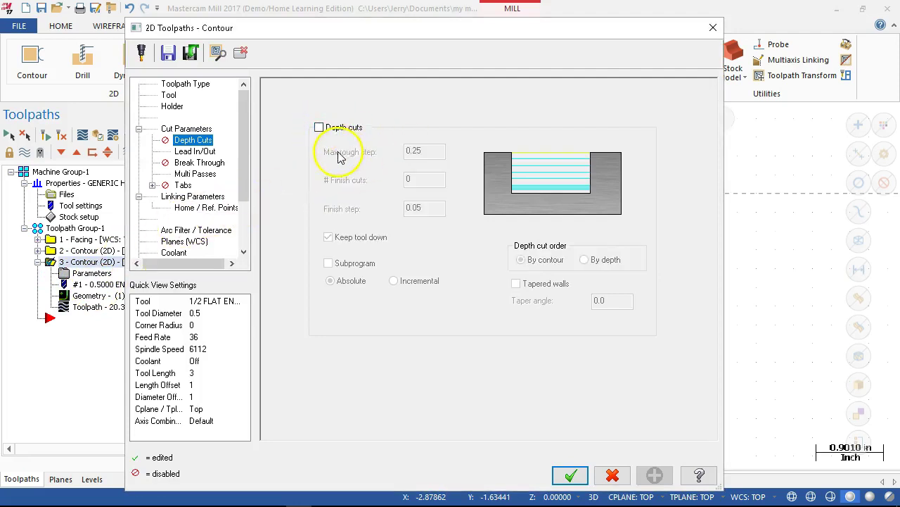
{"action": "left_click", "coordinate": [196, 153]}
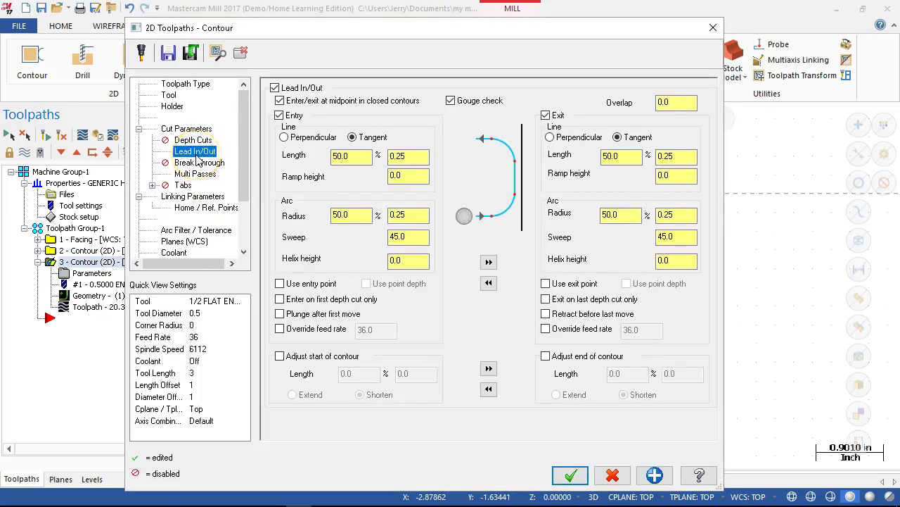
{"action": "left_click", "coordinate": [201, 175]}
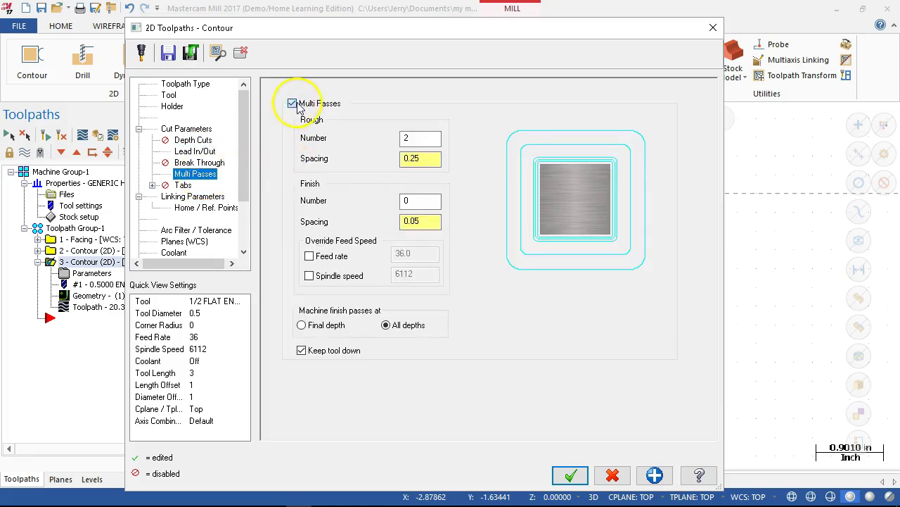
{"action": "left_click", "coordinate": [294, 104]}
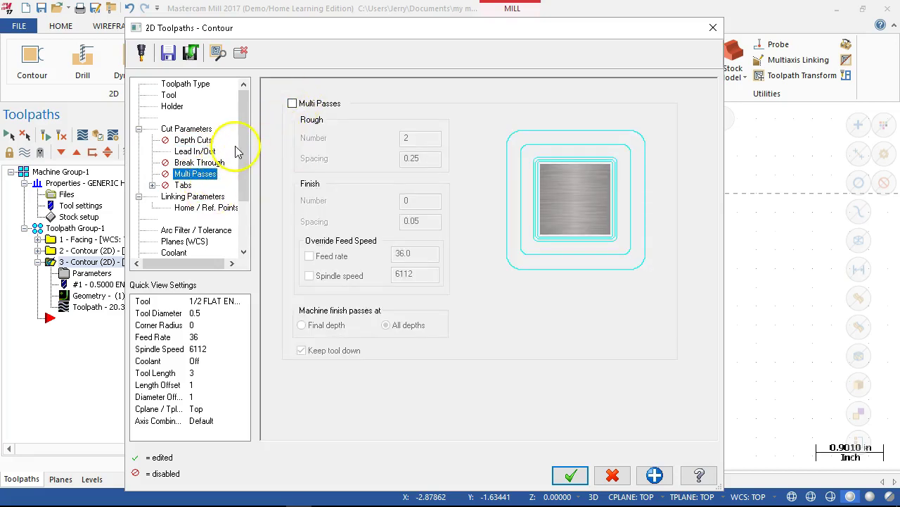
Step: Set the third contour's compensation type to Wear and stock to leave on walls to 0, and accept the parameters
{"action": "left_click", "coordinate": [206, 129]}
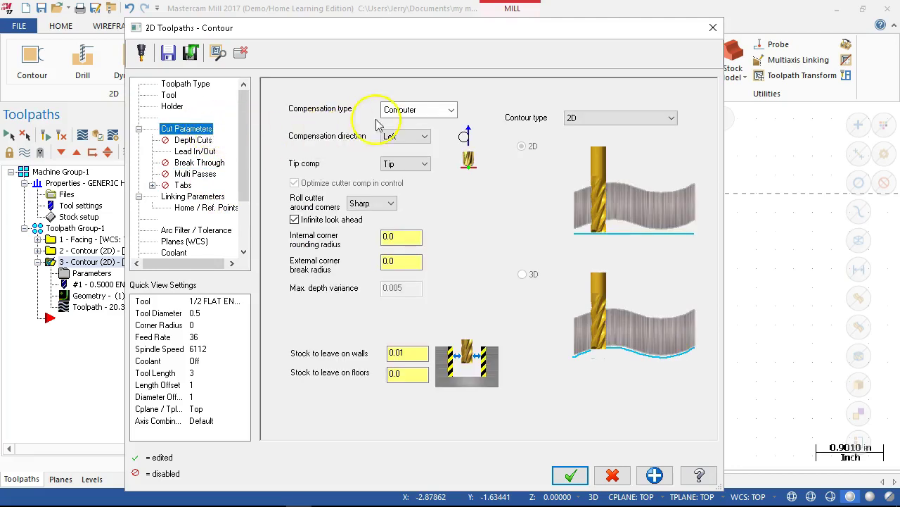
{"action": "left_click", "coordinate": [419, 110]}
{"action": "left_click", "coordinate": [397, 147]}
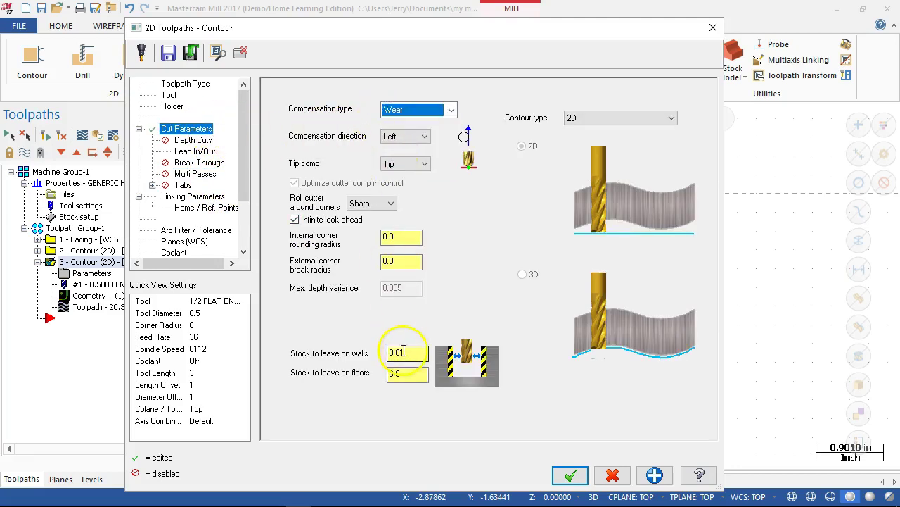
{"action": "left_click", "coordinate": [406, 352]}
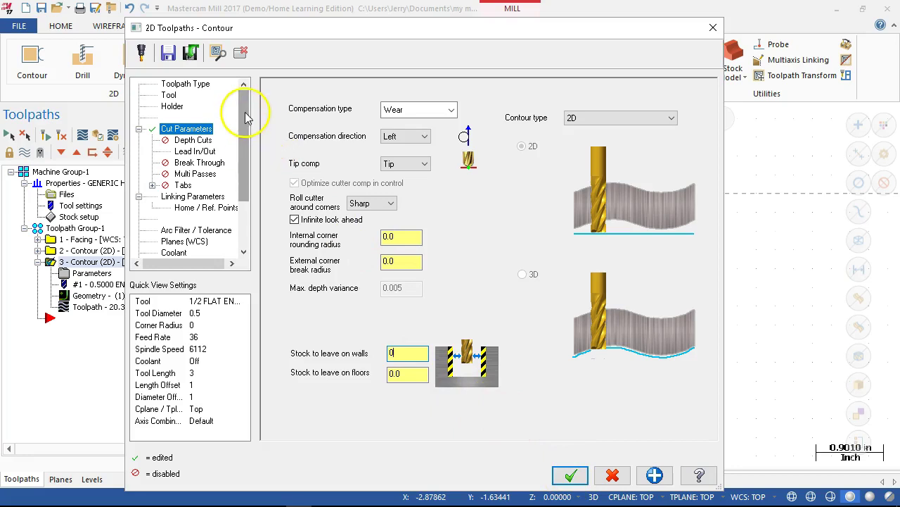
{"action": "left_click", "coordinate": [192, 87]}
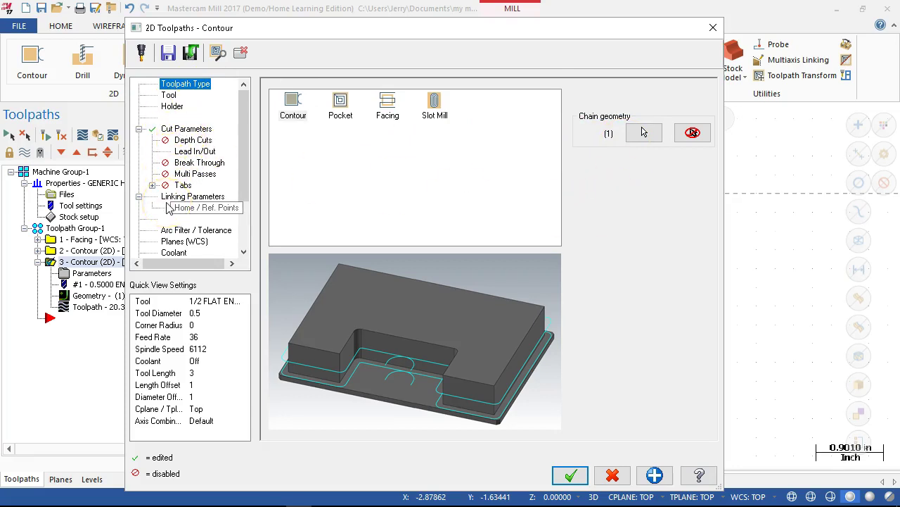
{"action": "left_click", "coordinate": [570, 476]}
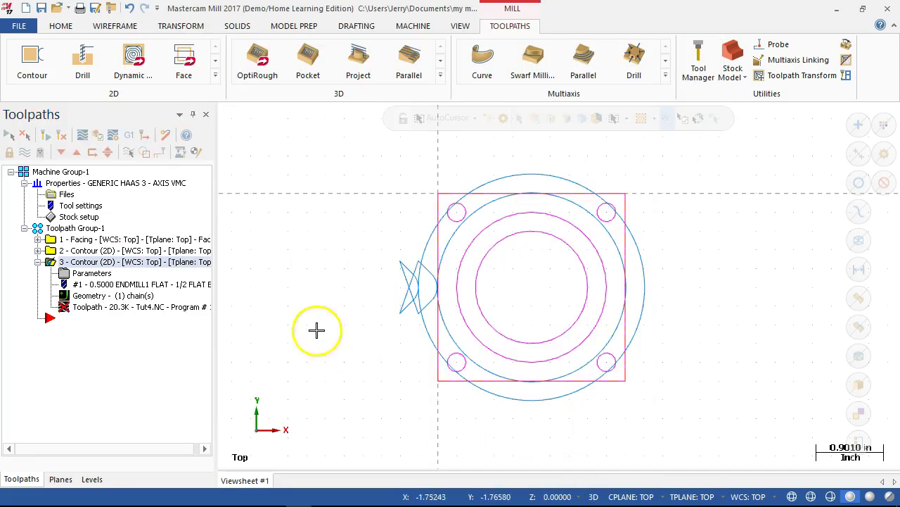
Step: Hide the second contour operation's toolpath display and regenerate the third contour operation
{"action": "left_click", "coordinate": [53, 252]}
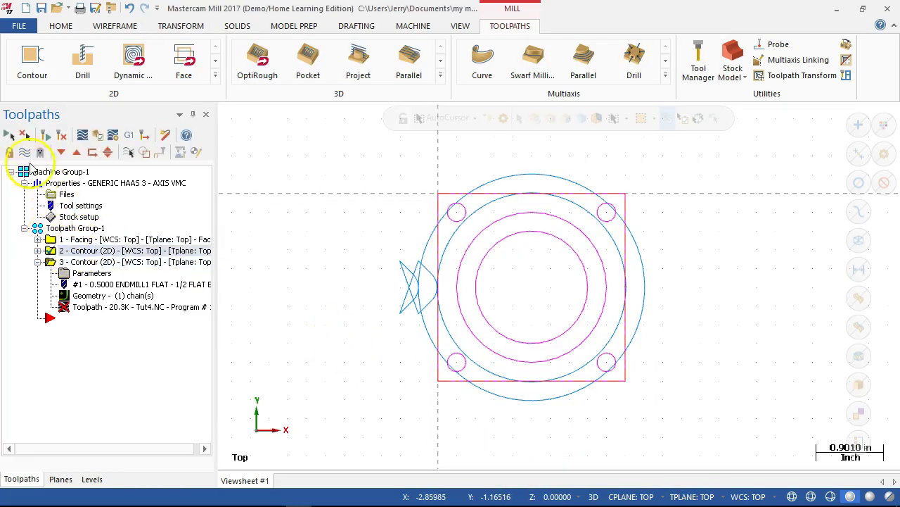
{"action": "left_click", "coordinate": [24, 153]}
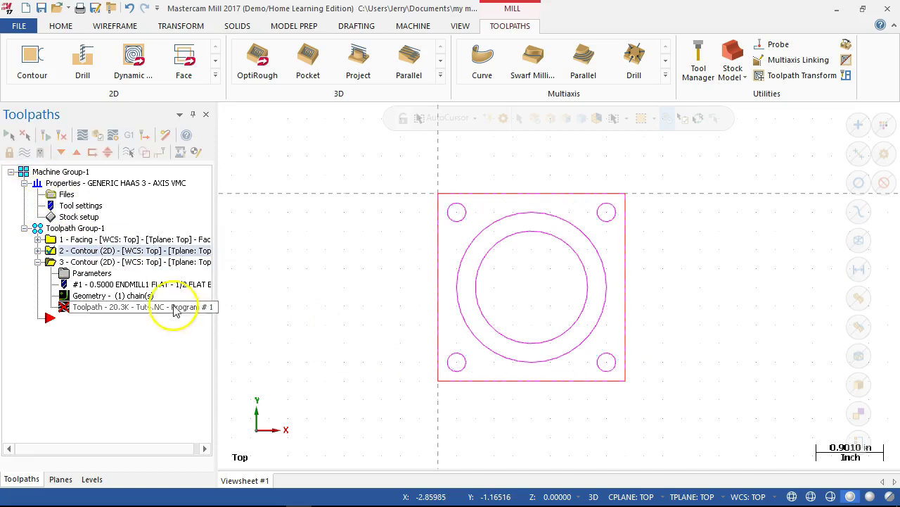
{"action": "left_click", "coordinate": [98, 265]}
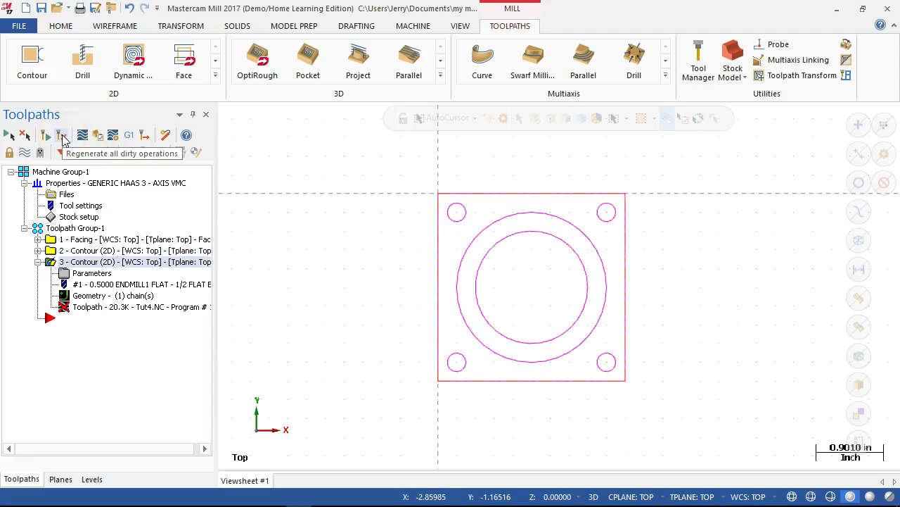
{"action": "left_click", "coordinate": [62, 137]}
Step: Examine the regenerated Boss OD contour toolpath around the part and collapse its operation entry
{"action": "middle_click_drag", "start_coordinate": [327, 254], "coordinate": [296, 261]}
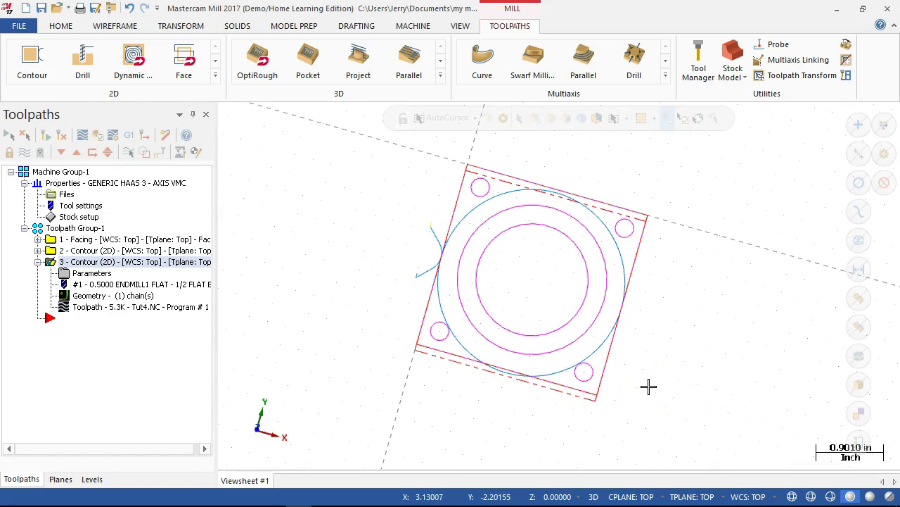
{"action": "key", "text": "alt+1"}
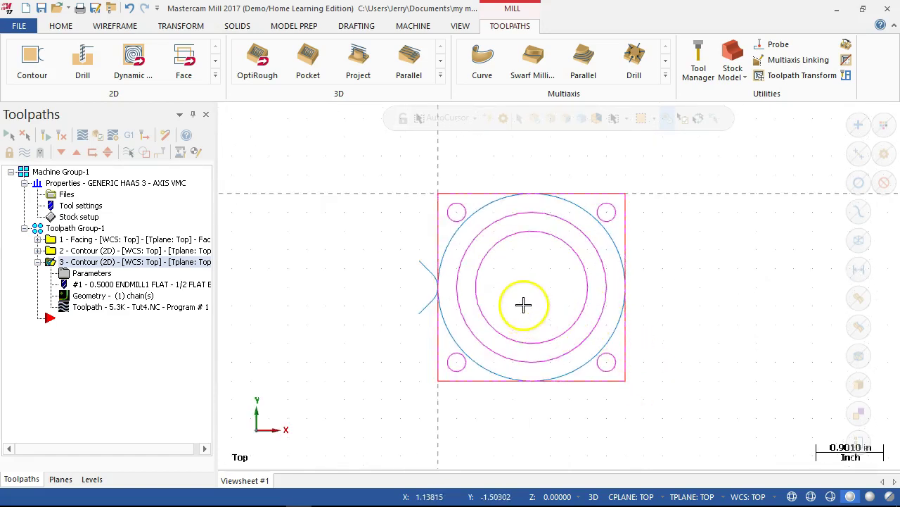
{"action": "scroll", "coordinate": [527, 274], "scroll_direction": "up", "scroll_amount": 1}
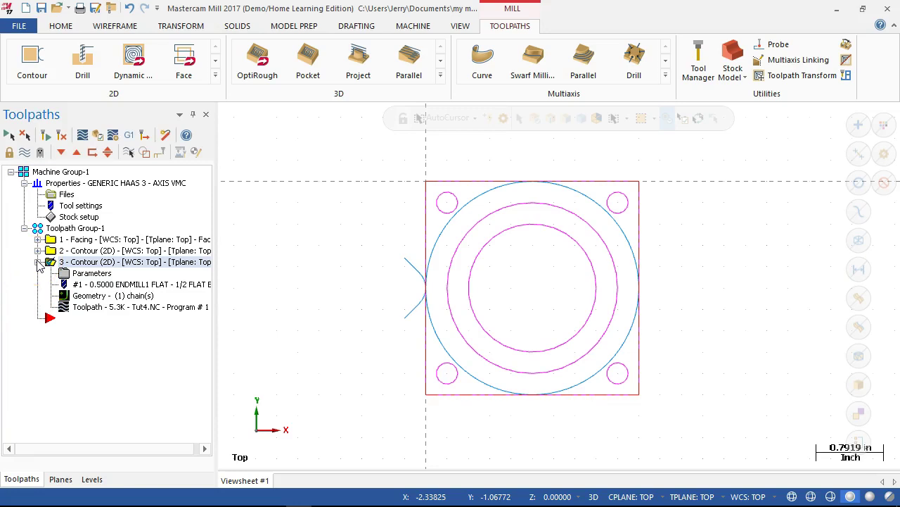
{"action": "middle_click_drag", "start_coordinate": [422, 296], "coordinate": [410, 238]}
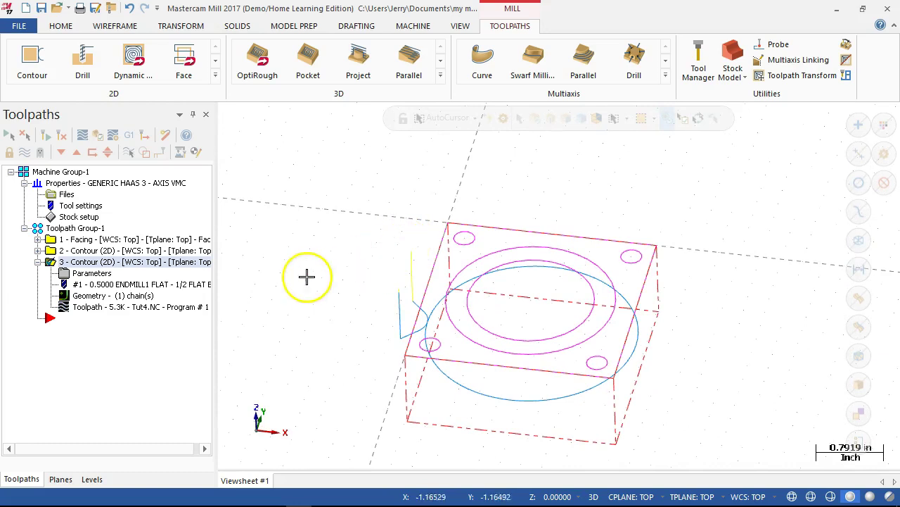
{"action": "left_click", "coordinate": [38, 262]}
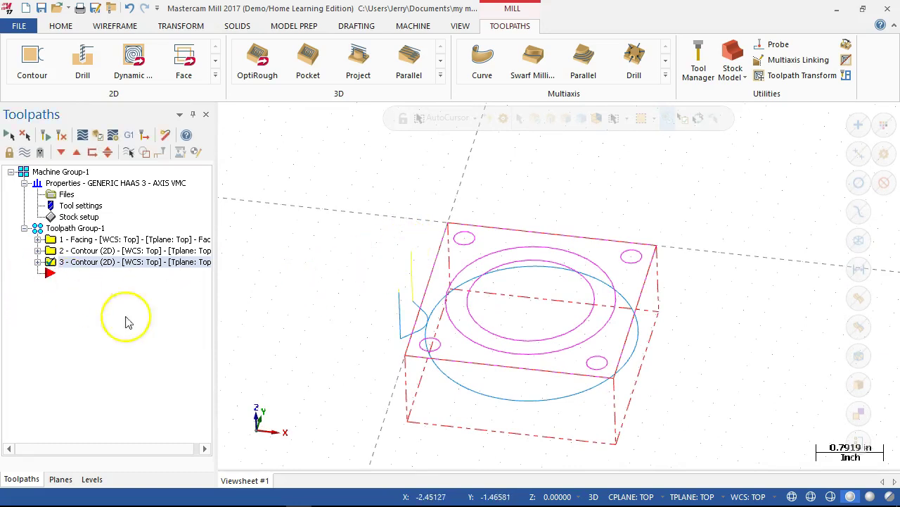
{"action": "middle_click_drag", "start_coordinate": [402, 281], "coordinate": [395, 312]}
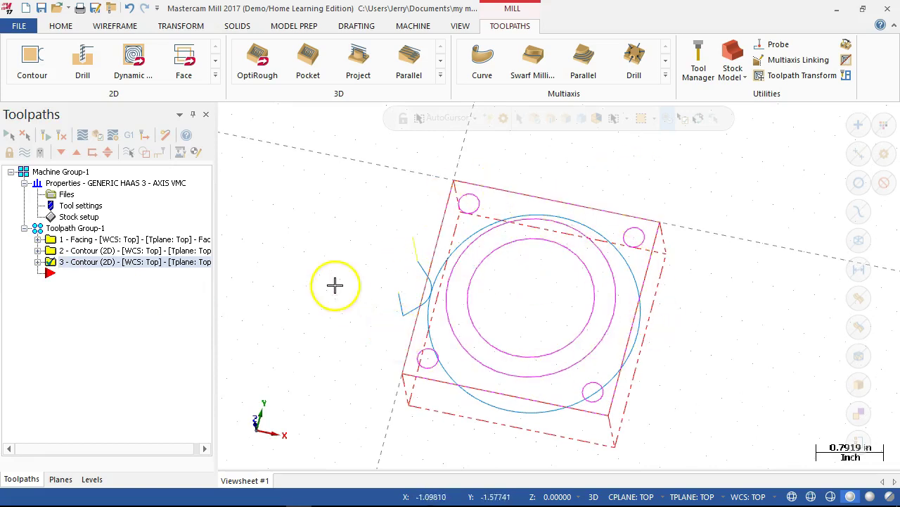
{"action": "key", "text": "alt+1"}
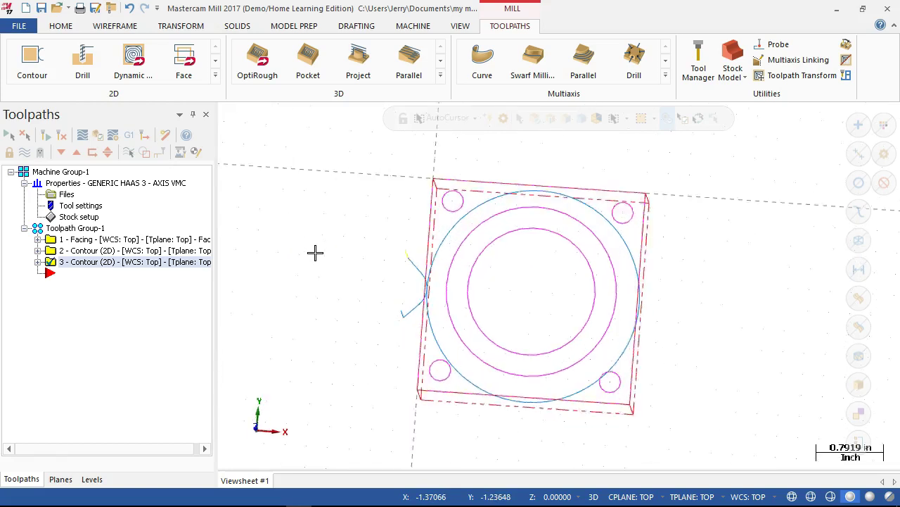
Step: Duplicate the third contour operation (Boss OD) at the end of the toolpath group
{"action": "right_click", "coordinate": [65, 267]}
{"action": "left_click", "coordinate": [100, 229]}
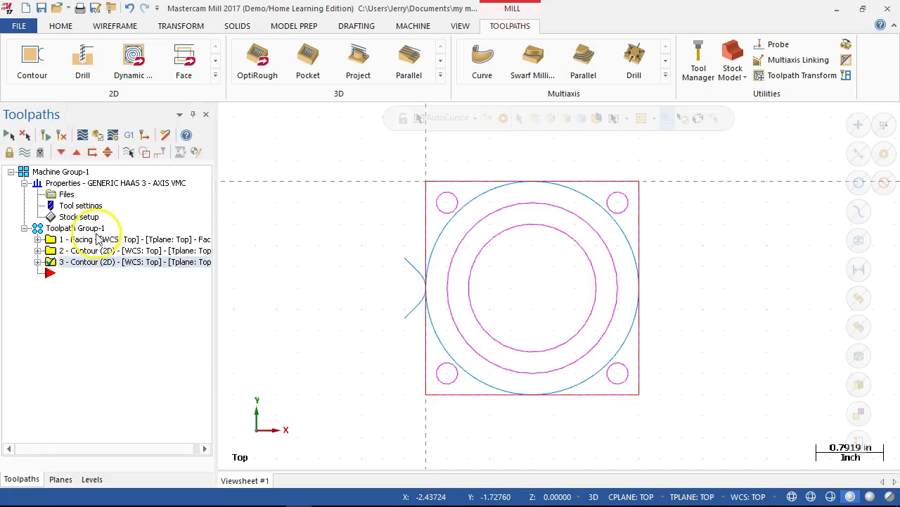
{"action": "right_click", "coordinate": [62, 276]}
{"action": "left_click", "coordinate": [110, 243]}
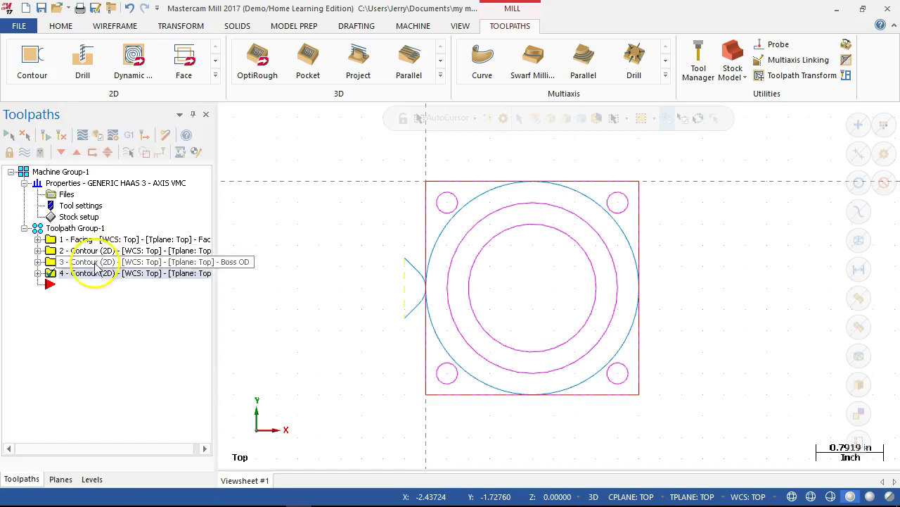
Step: Replace the copied fourth contour operation's circular chain with the part's outer square, chained from its upper-left corner along the top edge
{"action": "left_click", "coordinate": [37, 273]}
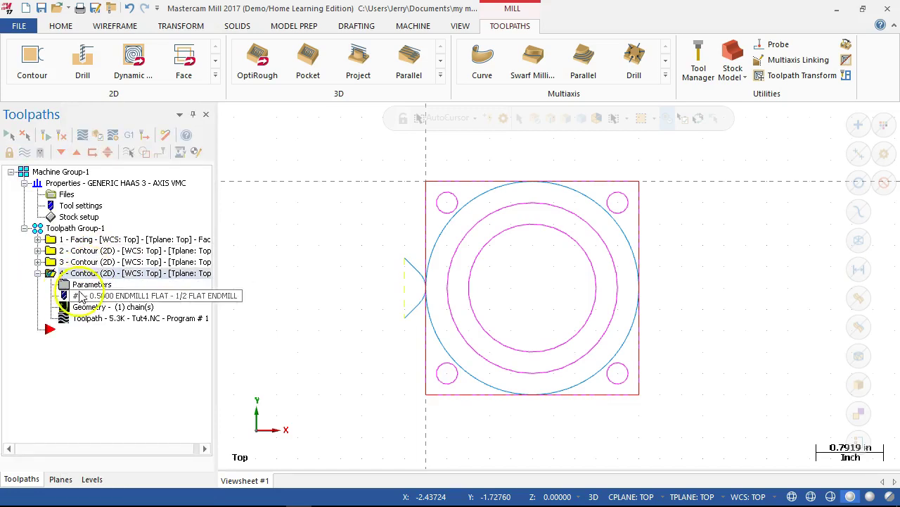
{"action": "left_click", "coordinate": [87, 285]}
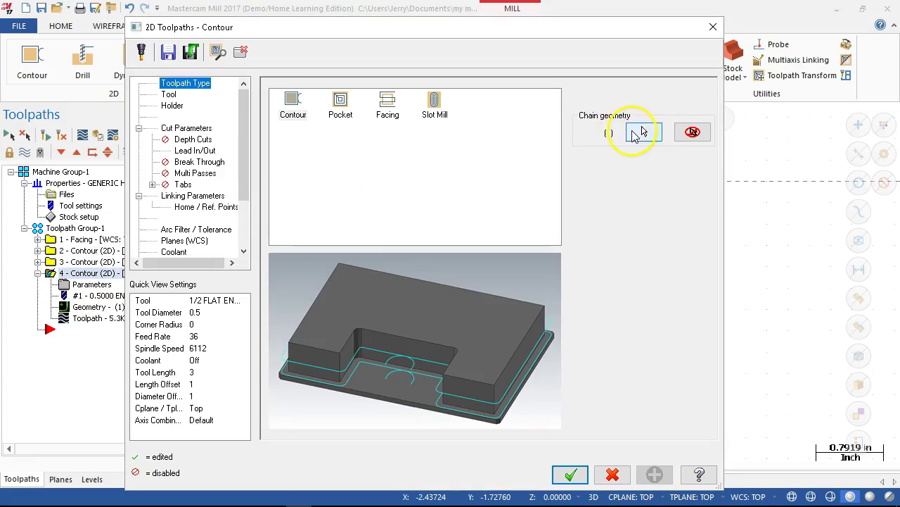
{"action": "left_click", "coordinate": [637, 133]}
{"action": "right_click", "coordinate": [41, 161]}
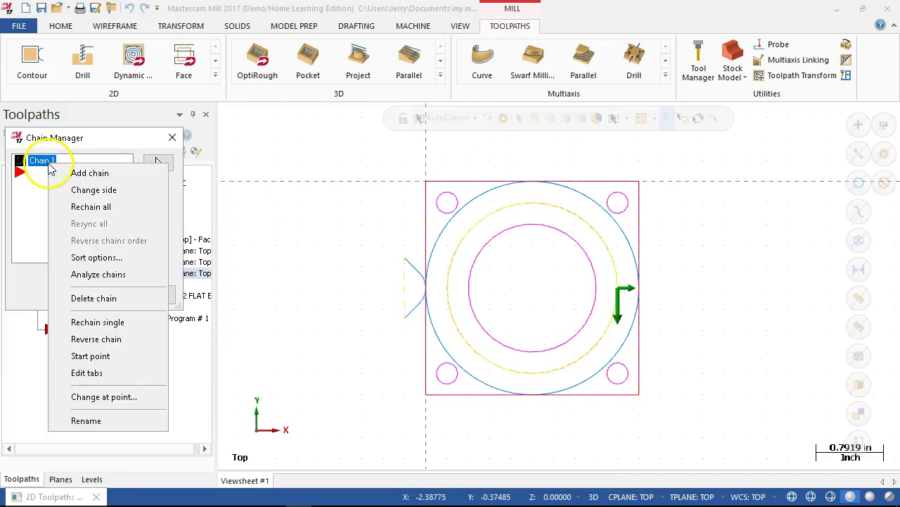
{"action": "left_click", "coordinate": [94, 298]}
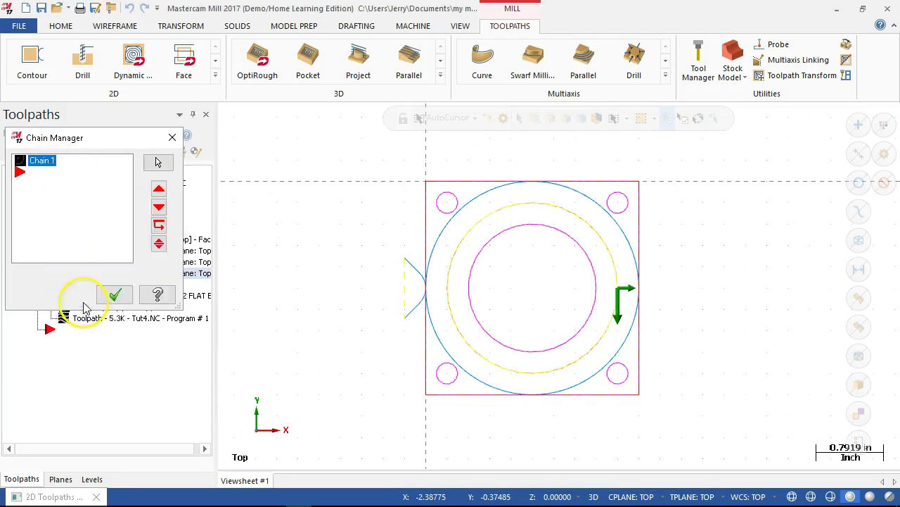
{"action": "right_click", "coordinate": [59, 186]}
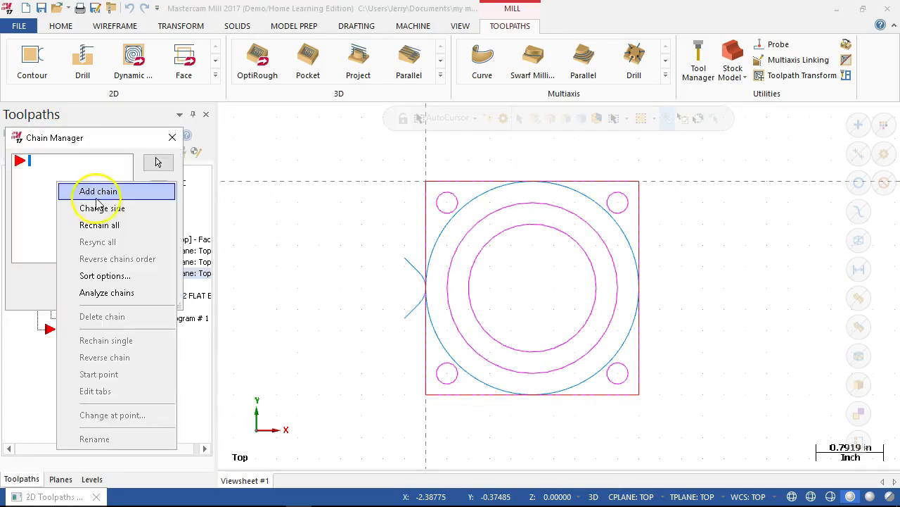
{"action": "left_click", "coordinate": [97, 192]}
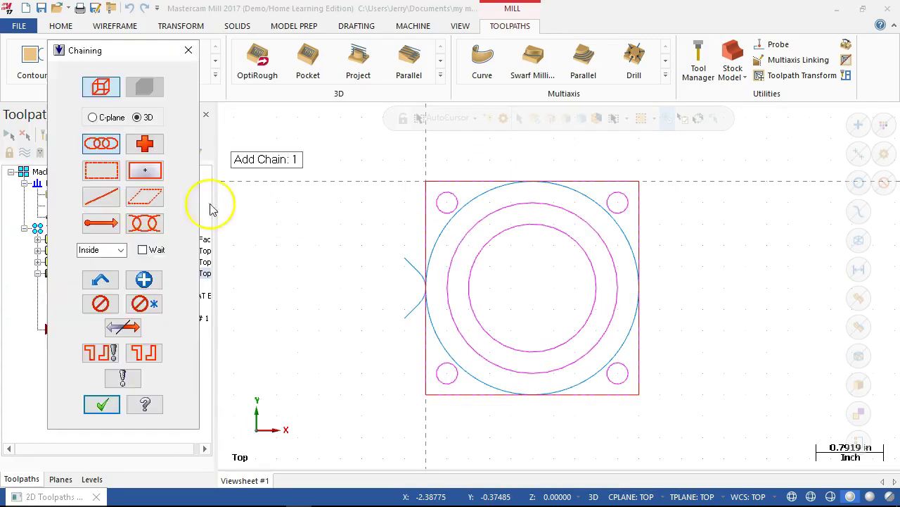
{"action": "left_click", "coordinate": [444, 180]}
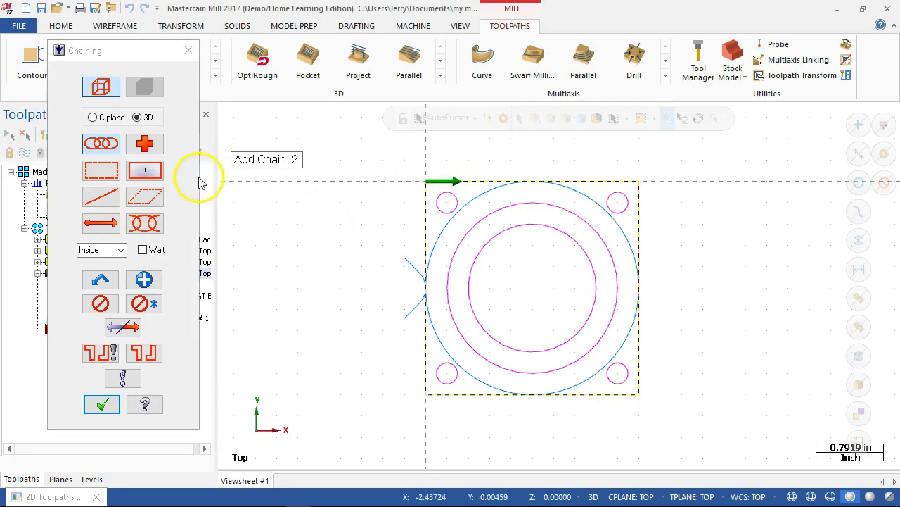
{"action": "left_click", "coordinate": [101, 406]}
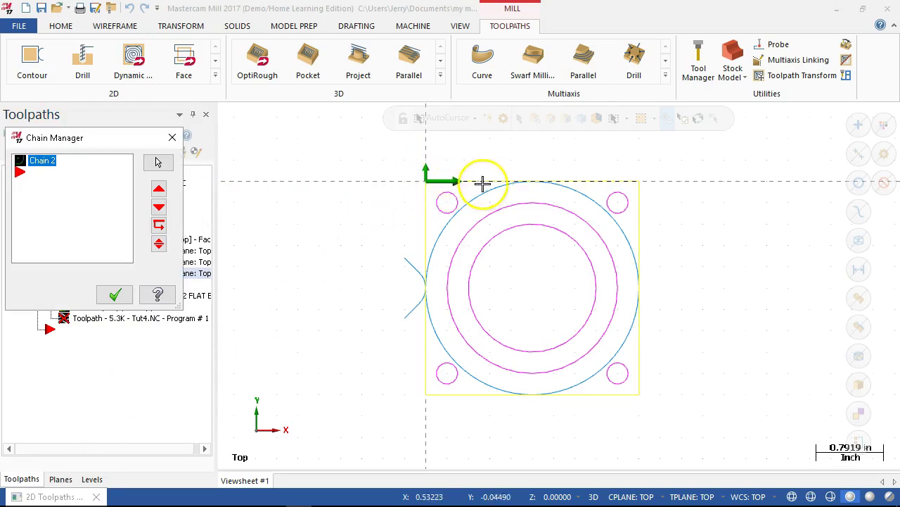
{"action": "left_click", "coordinate": [114, 295]}
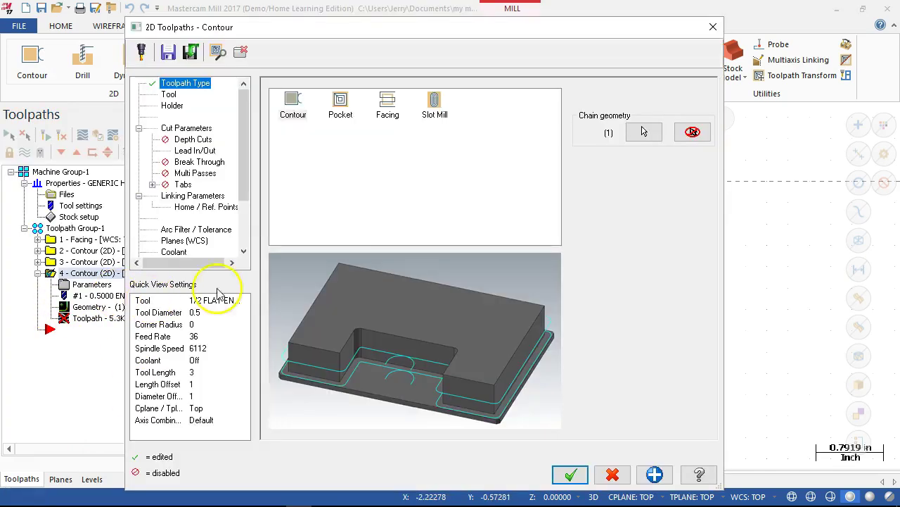
Step: Turn off midpoint enter/exit and the entry and exit moves in the fourth contour's lead in/out settings
{"action": "left_click", "coordinate": [185, 129]}
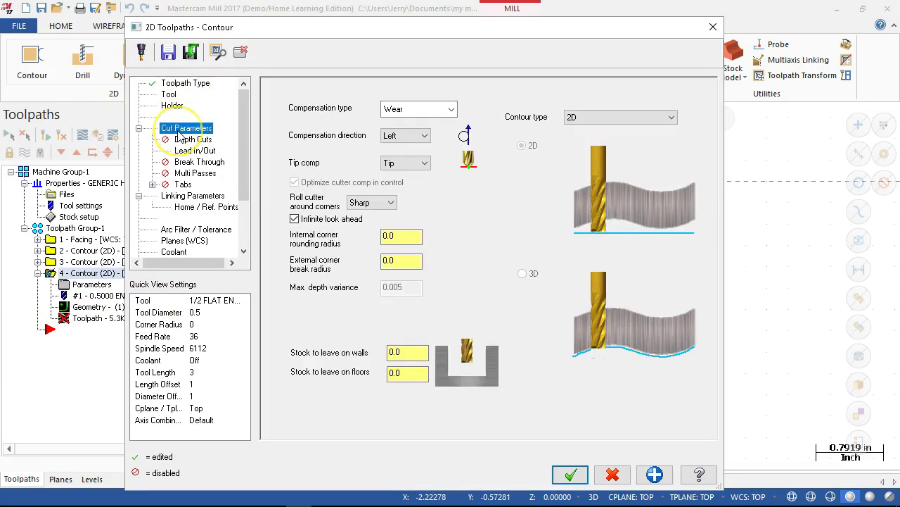
{"action": "left_click", "coordinate": [392, 371]}
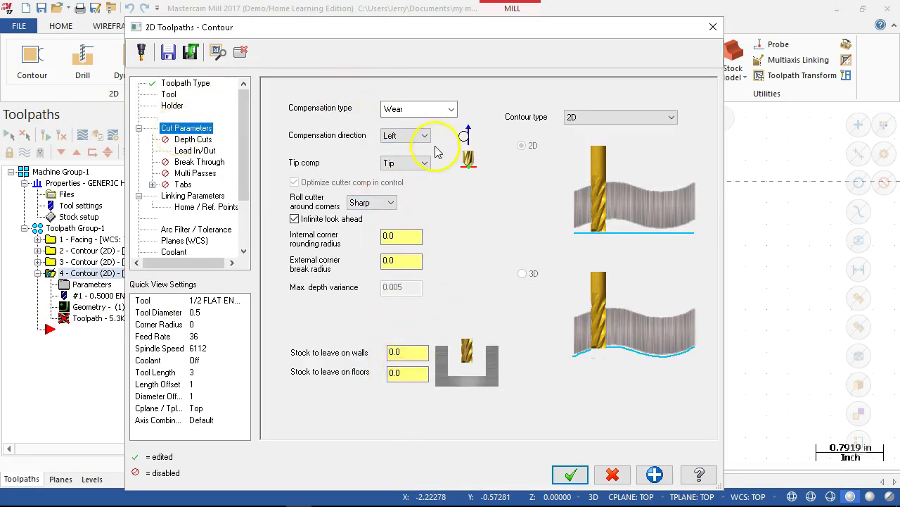
{"action": "left_click", "coordinate": [207, 139]}
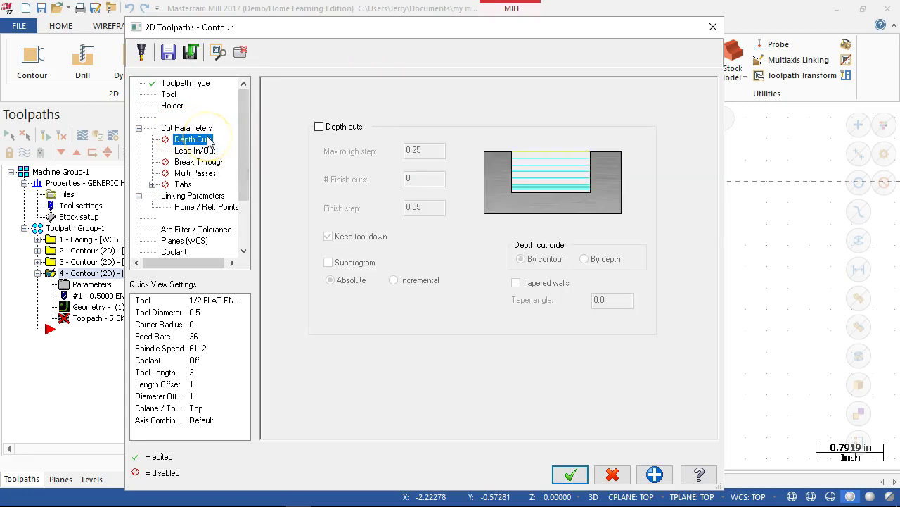
{"action": "left_click", "coordinate": [203, 153]}
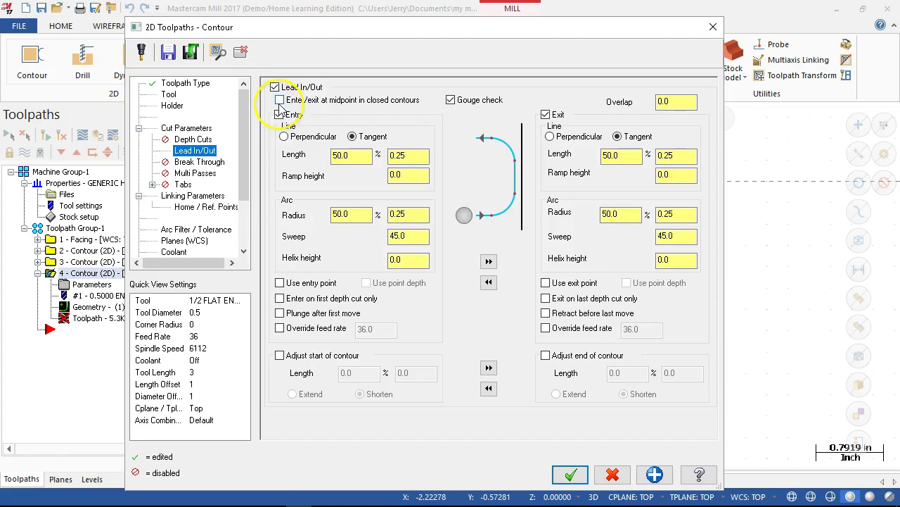
{"action": "left_click", "coordinate": [280, 116]}
{"action": "left_click", "coordinate": [545, 115]}
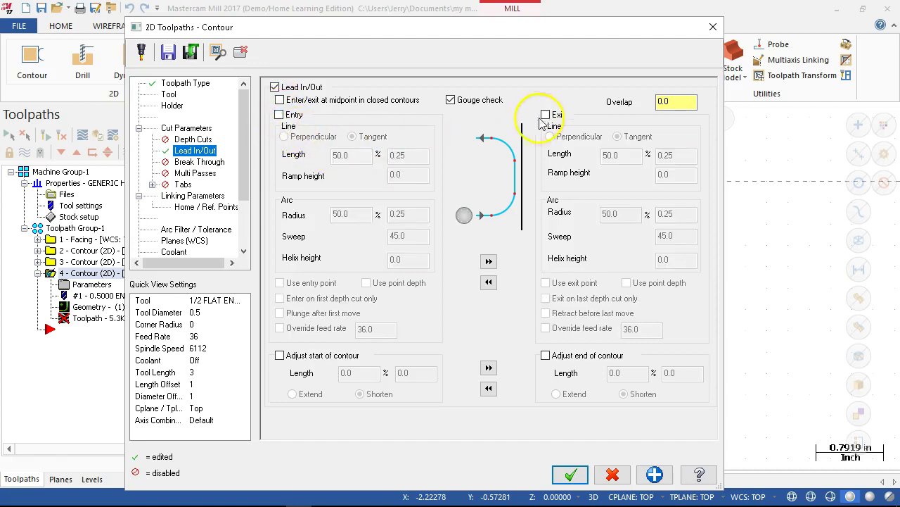
Step: Extend both the start and end of the fourth contour by 60% (0.3)
{"action": "left_click", "coordinate": [279, 356]}
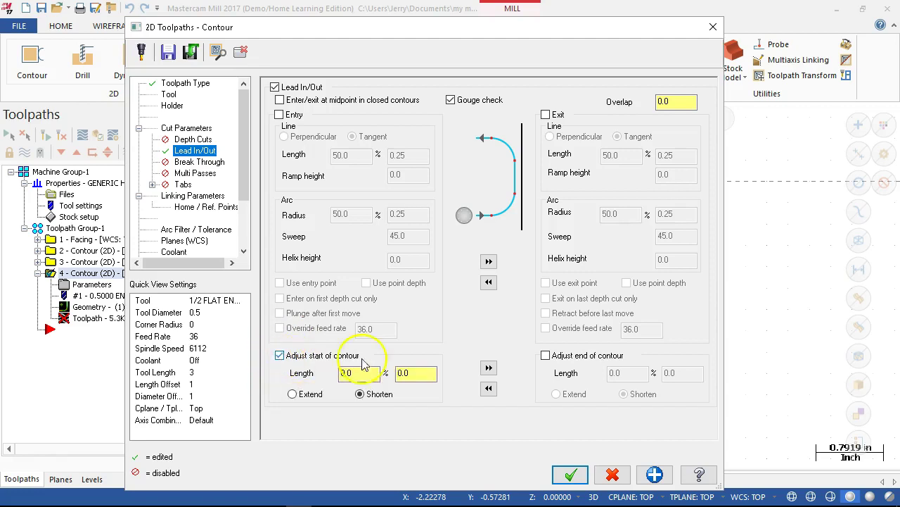
{"action": "left_click", "coordinate": [546, 356]}
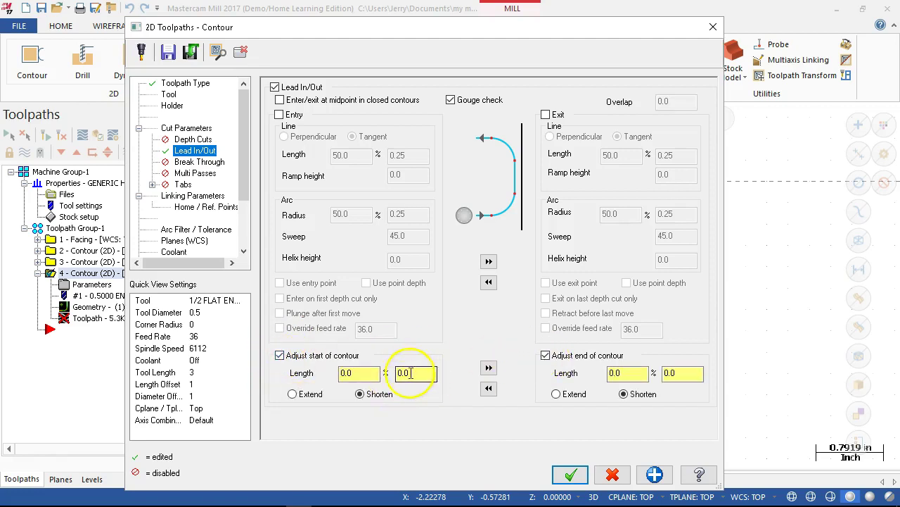
{"action": "left_click", "coordinate": [292, 394]}
{"action": "left_click", "coordinate": [556, 394]}
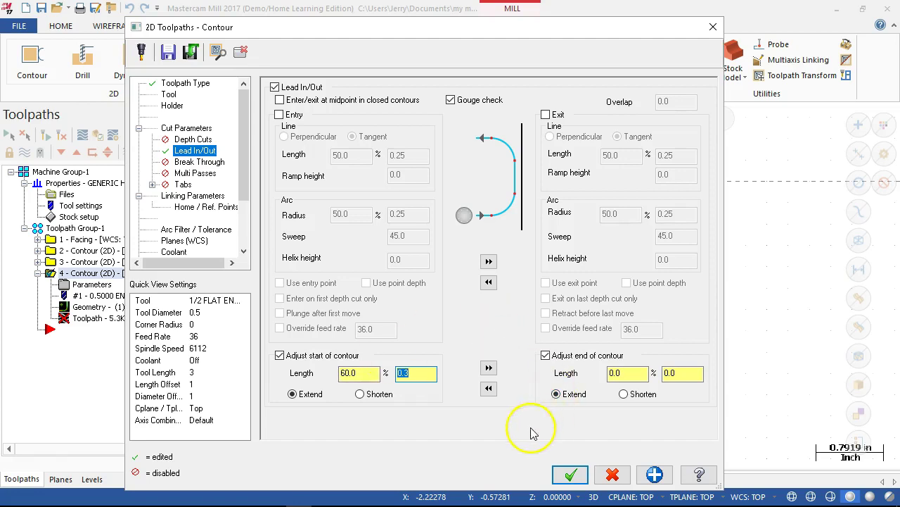
{"action": "left_click", "coordinate": [488, 367]}
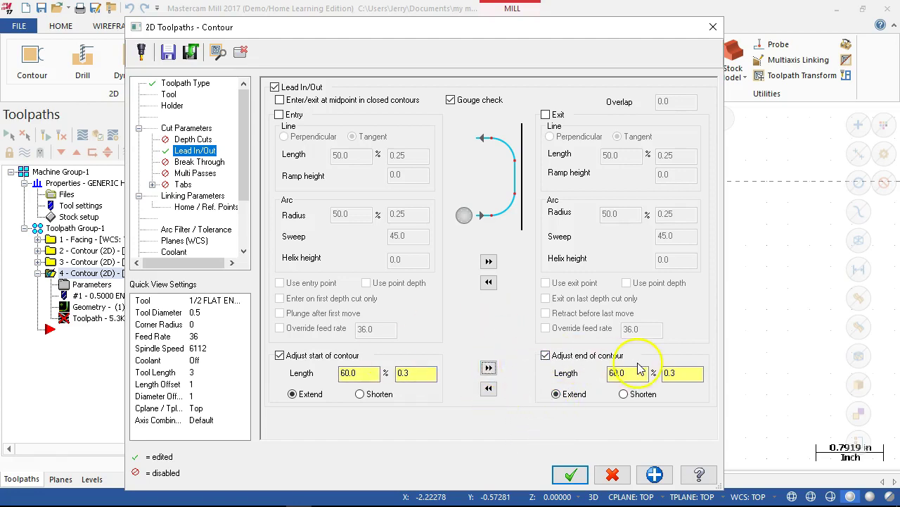
Step: Set the fourth contour's absolute depth to -0.76, accept the parameters and regenerate the operation
{"action": "left_click", "coordinate": [201, 164]}
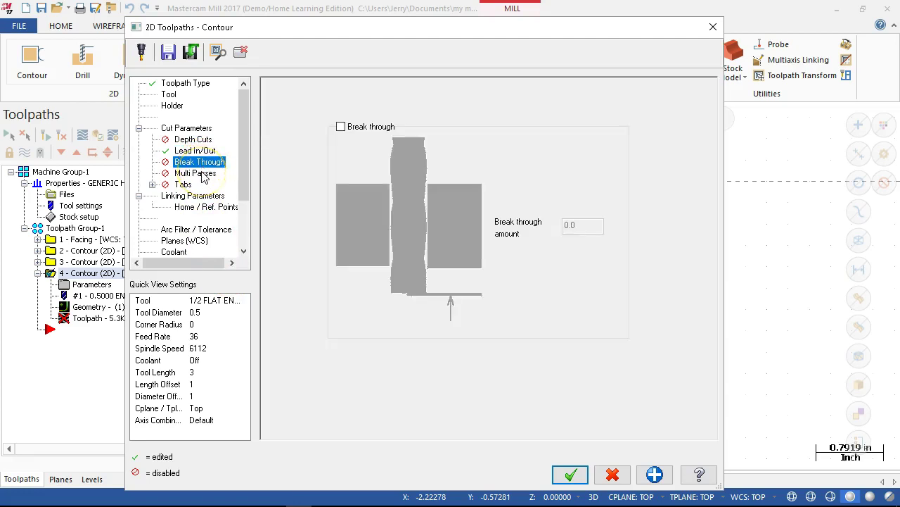
{"action": "left_click", "coordinate": [201, 174]}
{"action": "left_click", "coordinate": [185, 183]}
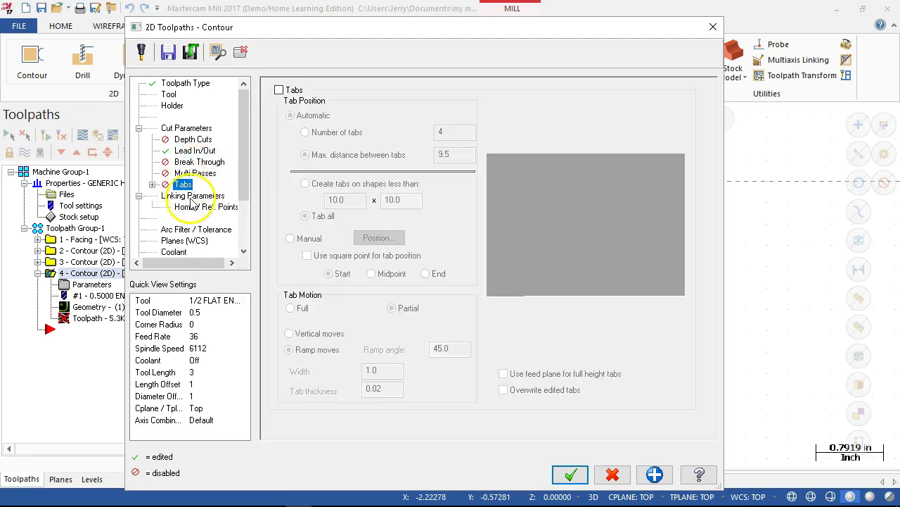
{"action": "left_click", "coordinate": [193, 196]}
{"action": "left_click", "coordinate": [491, 367]}
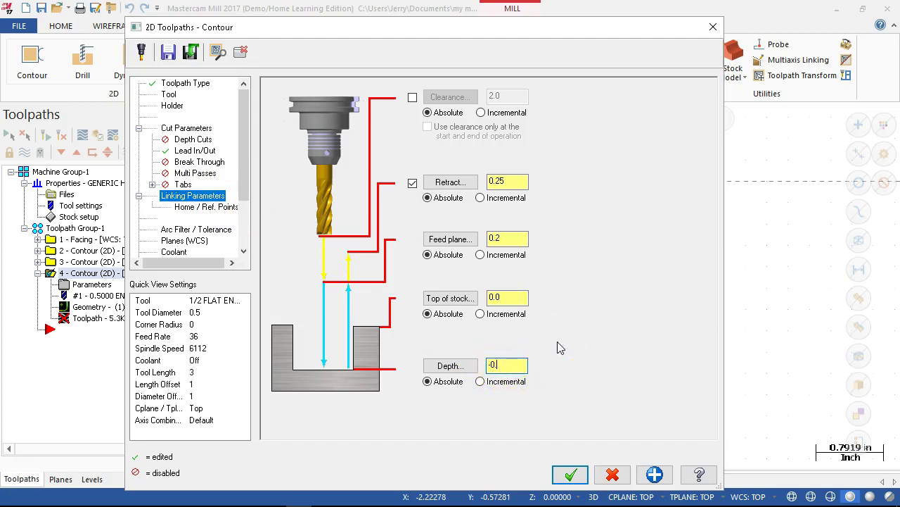
{"action": "key", "text": "Tab"}
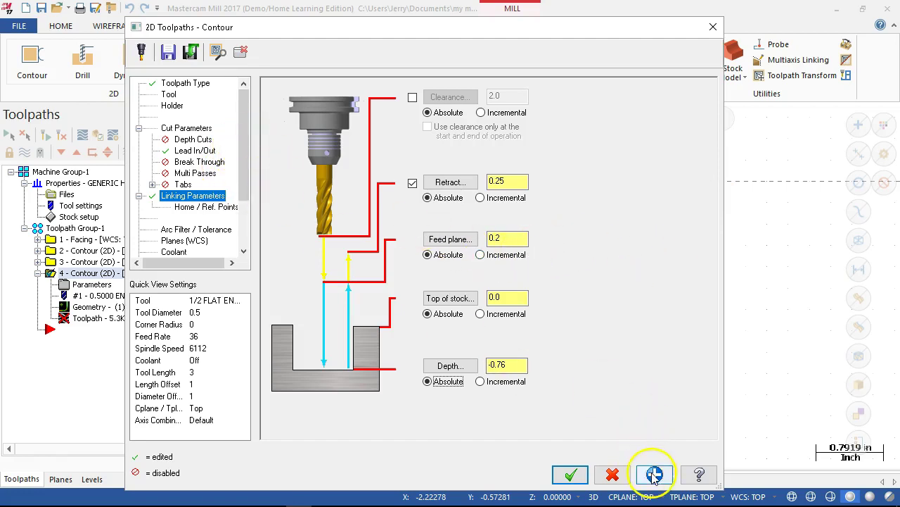
{"action": "left_click", "coordinate": [572, 474]}
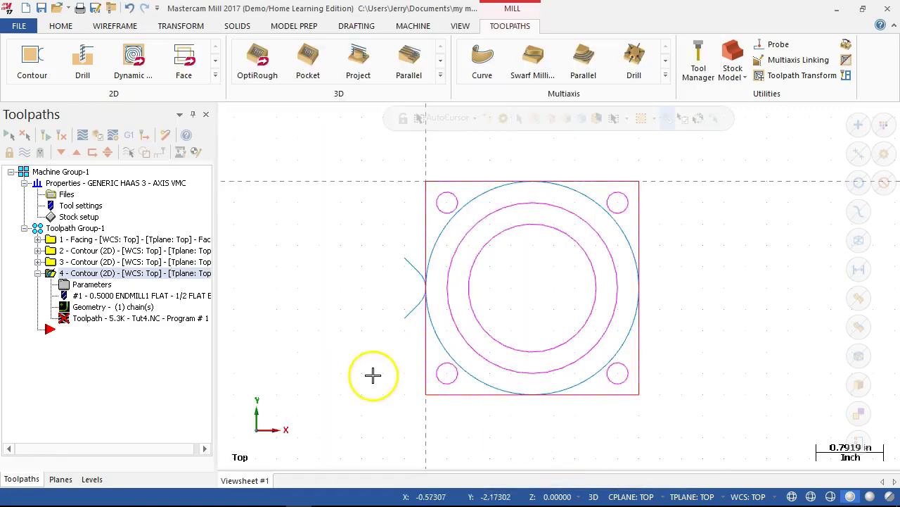
{"action": "left_click", "coordinate": [61, 135]}
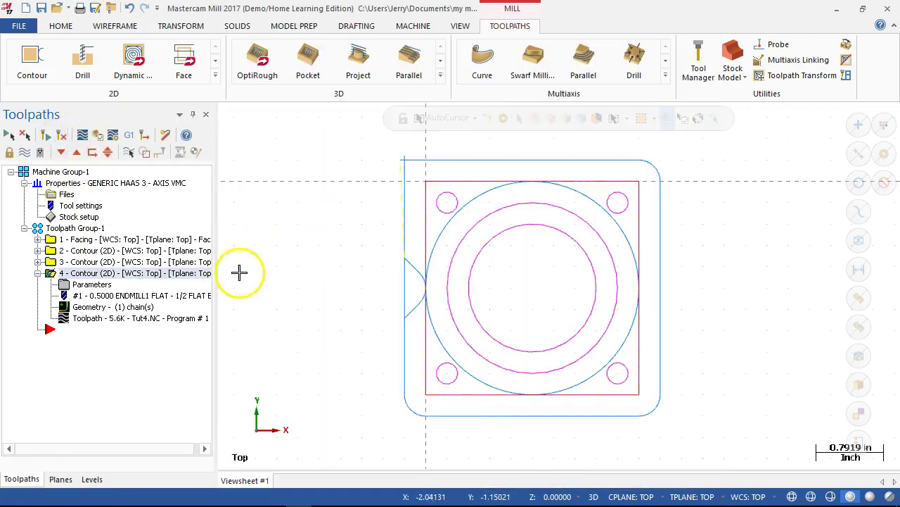
Step: Check the outer square toolpath, collapse its operation entry, and hide the toolpath display of contour operations 3 and 4
{"action": "middle_click_drag", "start_coordinate": [387, 310], "coordinate": [390, 259]}
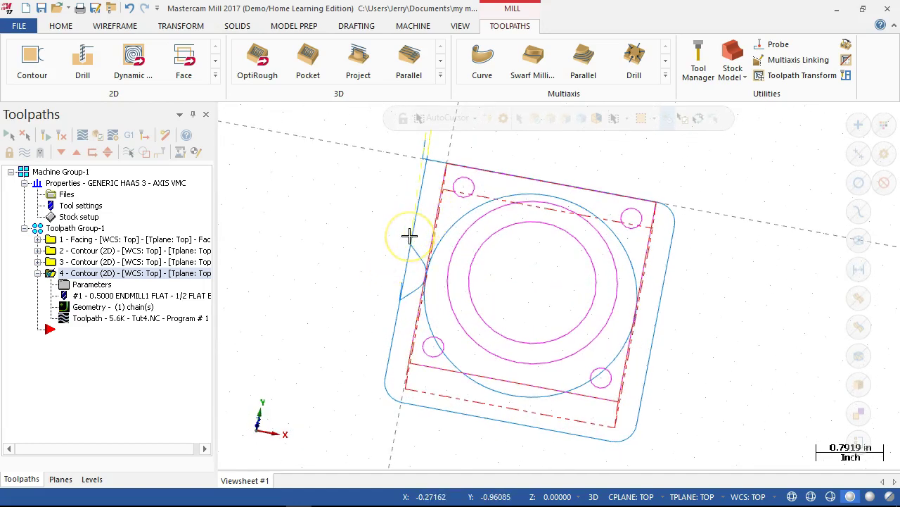
{"action": "key", "text": "alt+1"}
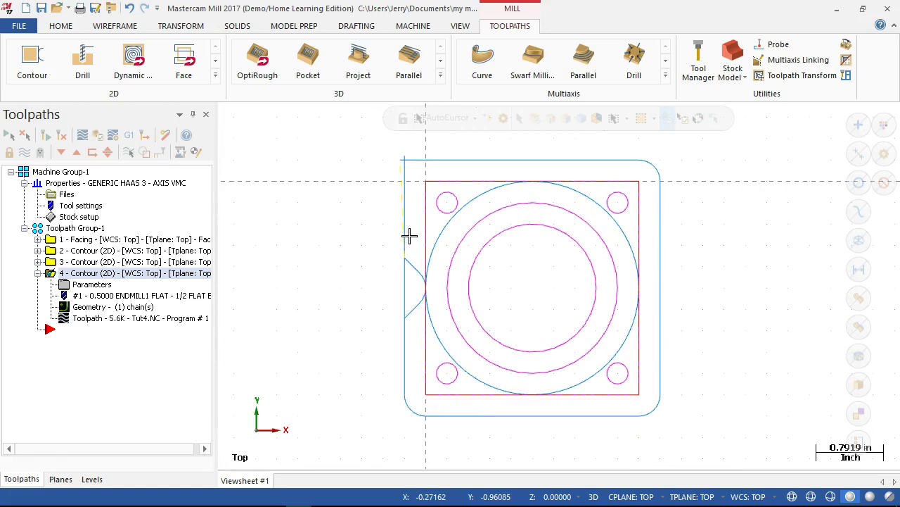
{"action": "left_click", "coordinate": [38, 273]}
{"action": "left_click", "coordinate": [64, 262]}
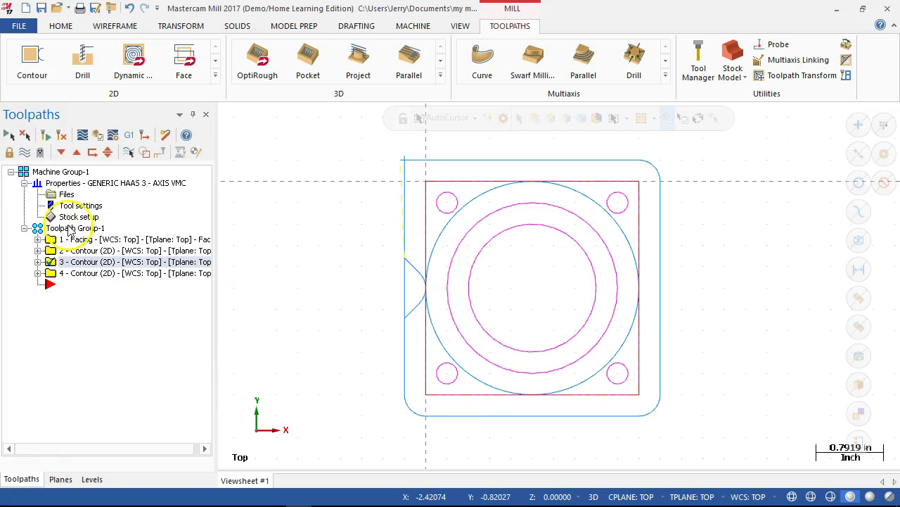
{"action": "left_click", "coordinate": [27, 154]}
{"action": "left_click", "coordinate": [91, 274]}
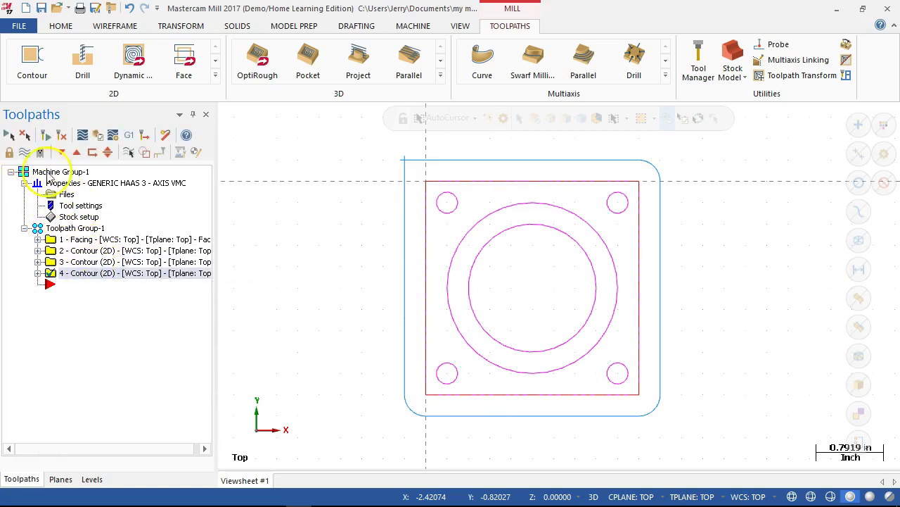
{"action": "left_click", "coordinate": [27, 154]}
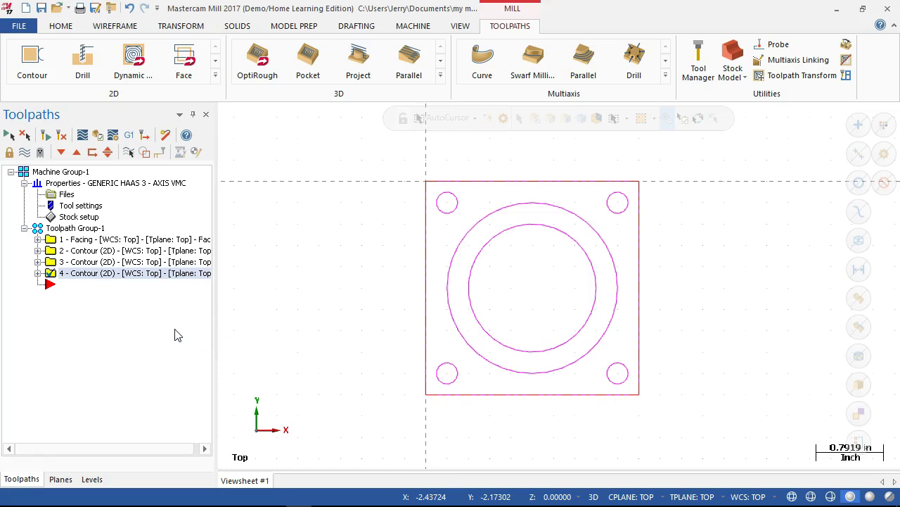
Step: Add a 2D Pocket toolpath at the end of the toolpath group, chaining the part's inner circle
{"action": "left_click", "coordinate": [107, 316]}
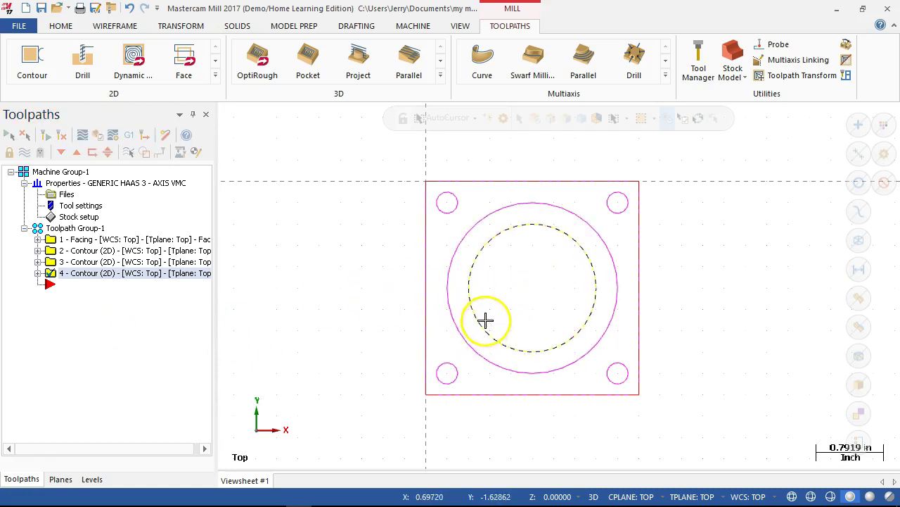
{"action": "right_click", "coordinate": [50, 289]}
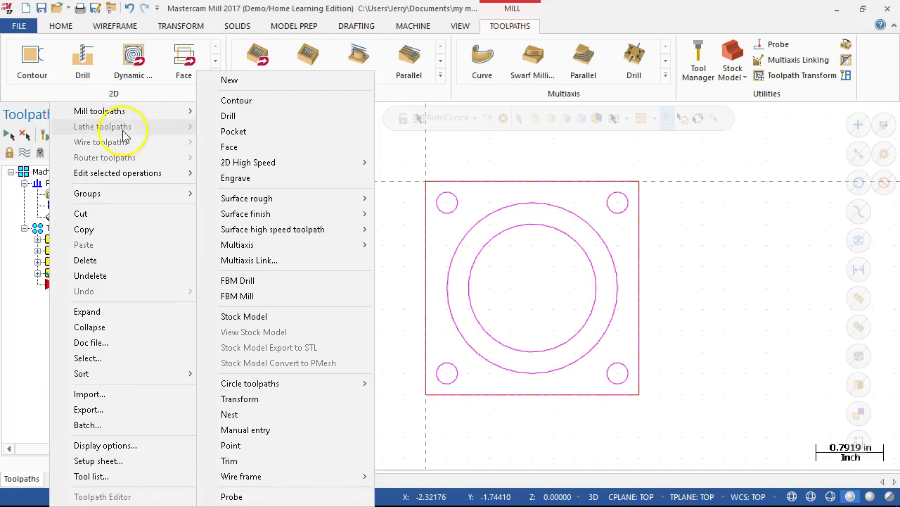
{"action": "left_click", "coordinate": [260, 132]}
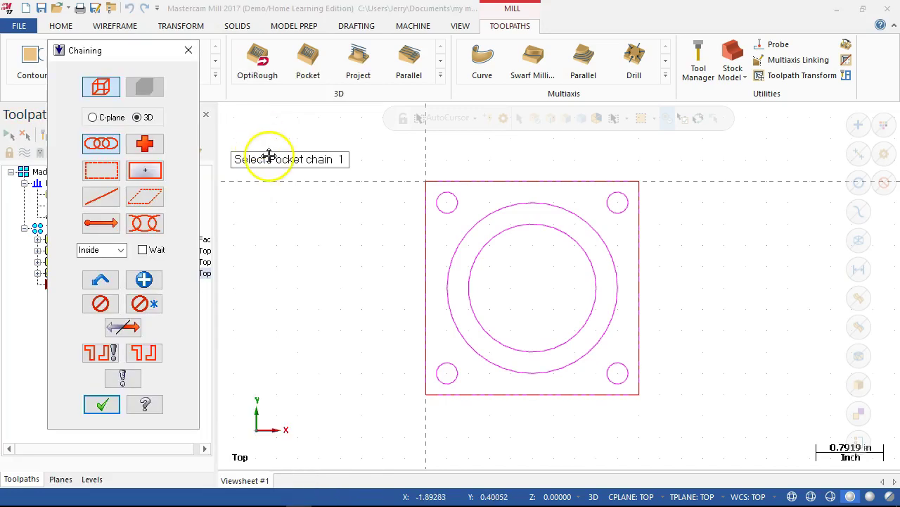
{"action": "left_click", "coordinate": [553, 233]}
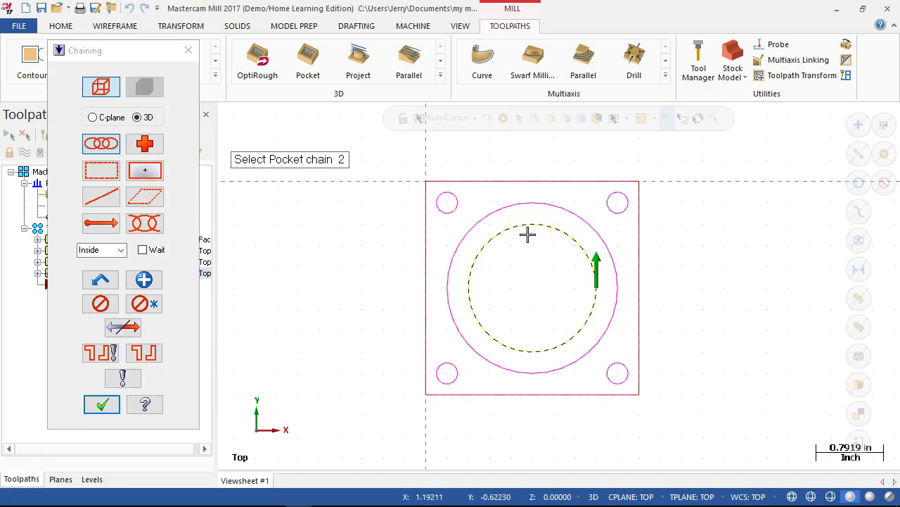
{"action": "left_click", "coordinate": [102, 405]}
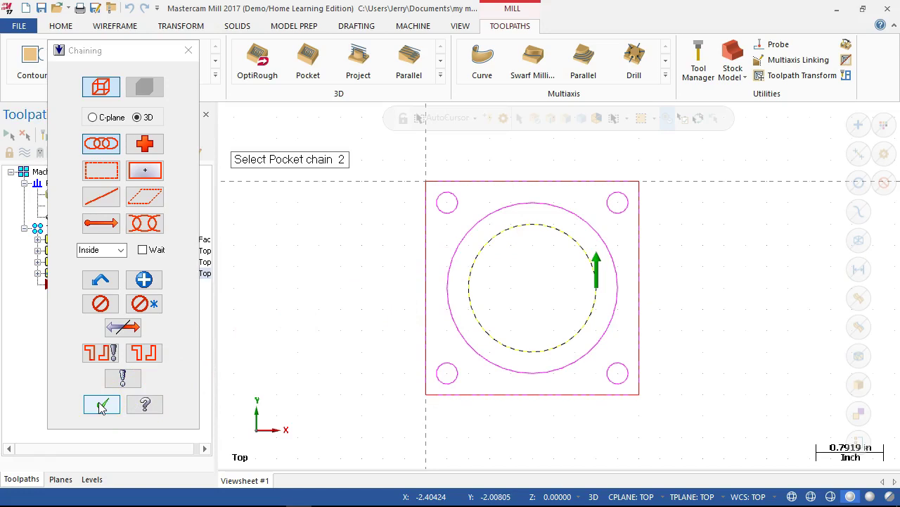
{"action": "left_click", "coordinate": [102, 405]}
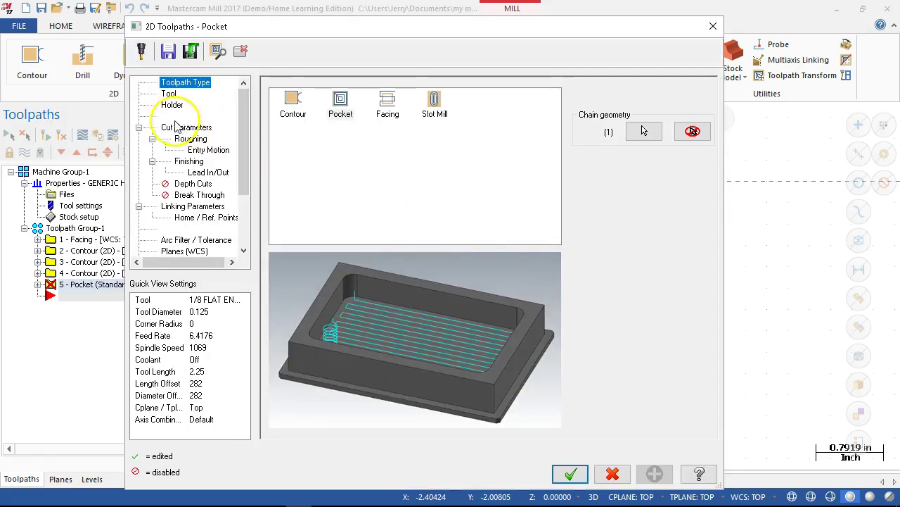
Step: Assign the 1/2 flat endmill (tool 1) to the pocket operation and enter the comment "Pocket"
{"action": "left_click", "coordinate": [169, 94]}
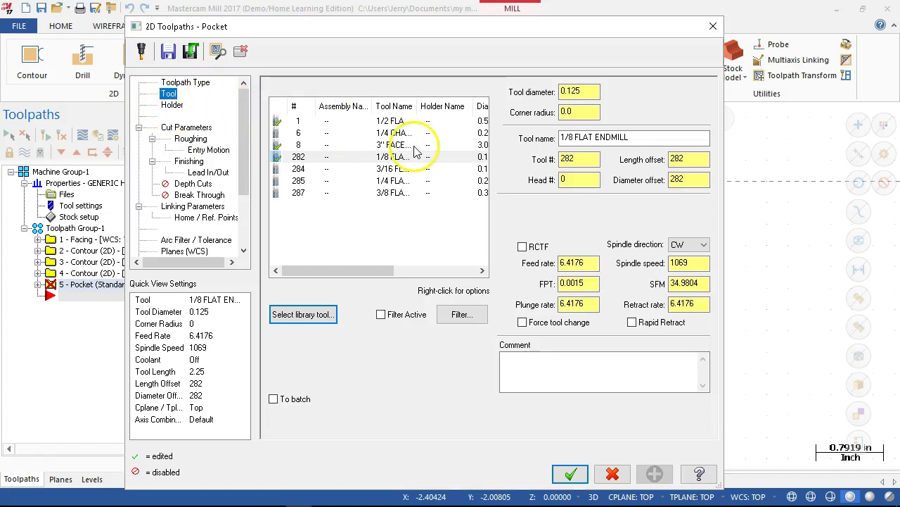
{"action": "left_click", "coordinate": [392, 121]}
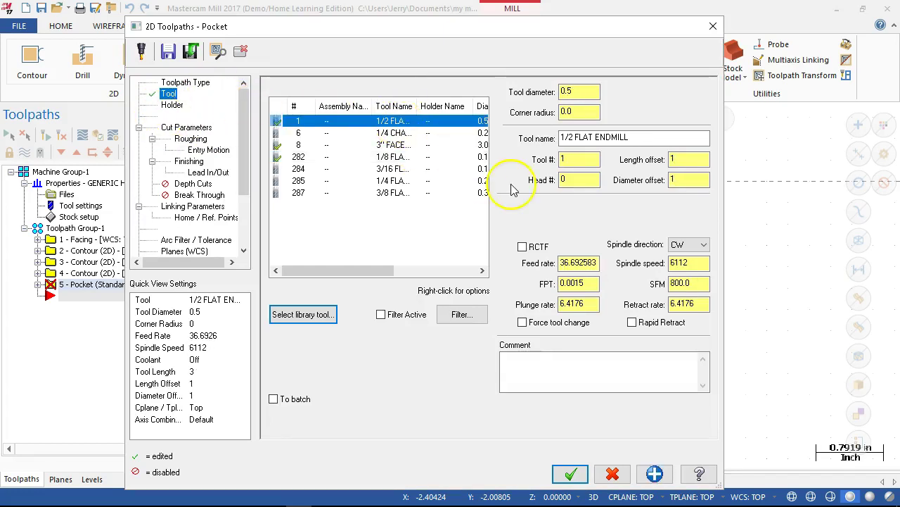
{"action": "left_click", "coordinate": [593, 366]}
{"action": "type", "text": "pOCKET"}
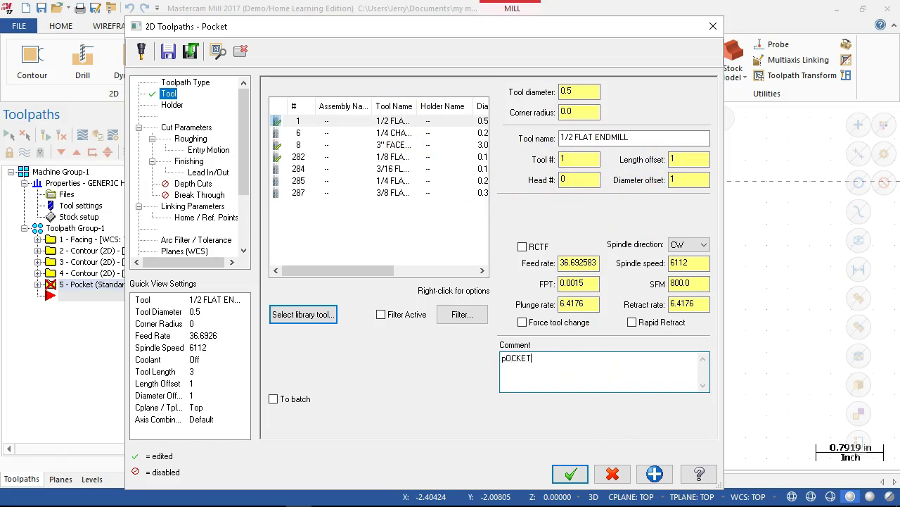
{"action": "key", "text": "BackSpace"}
{"action": "key", "text": "BackSpace"}
{"action": "key", "text": "BackSpace"}
{"action": "key", "text": "BackSpace"}
{"action": "key", "text": "BackSpace"}
{"action": "key", "text": "BackSpace"}
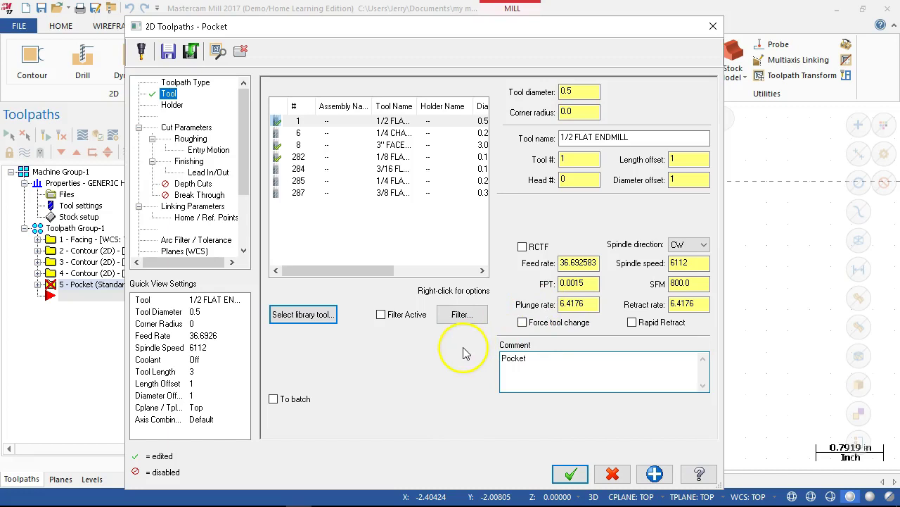
Step: Set the pocket's stock to leave to 0.01 on walls and 0 on floors
{"action": "left_click", "coordinate": [194, 128]}
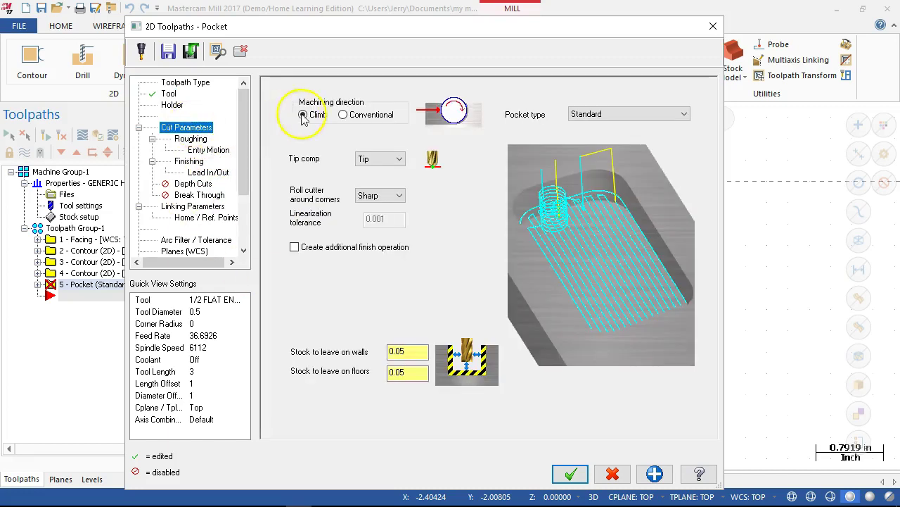
{"action": "double_click", "coordinate": [409, 351]}
{"action": "key", "text": "BackSpace"}
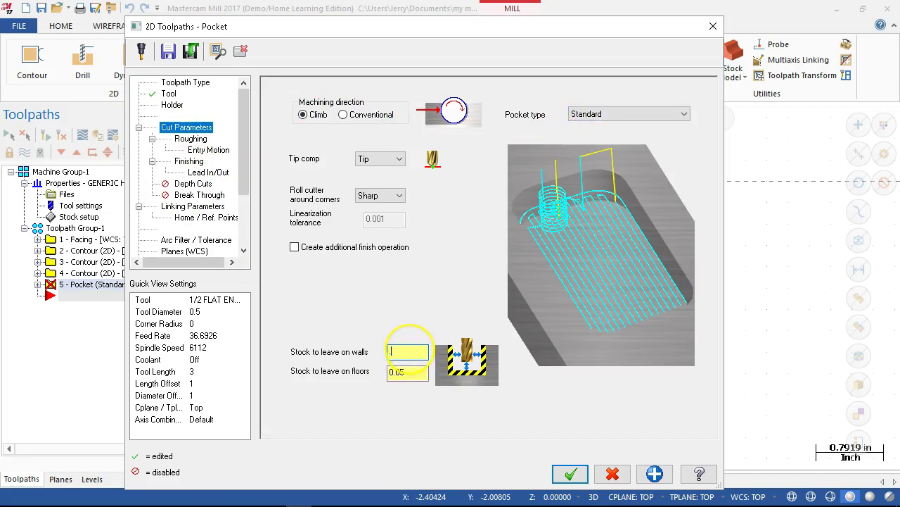
{"action": "key", "text": "Tab"}
{"action": "type", "text": "0"}
{"action": "key", "text": "Tab"}
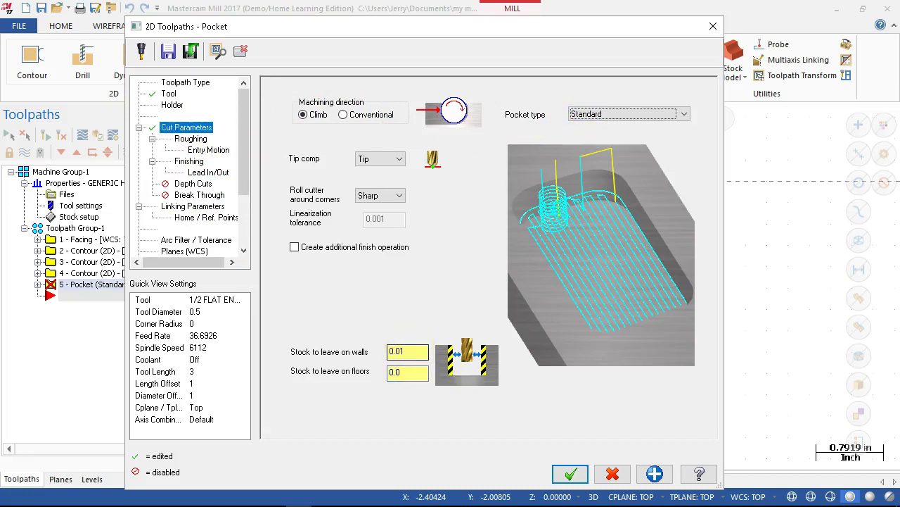
Step: Set the pocket's roughing cutting method to True Spiral
{"action": "left_click", "coordinate": [195, 139]}
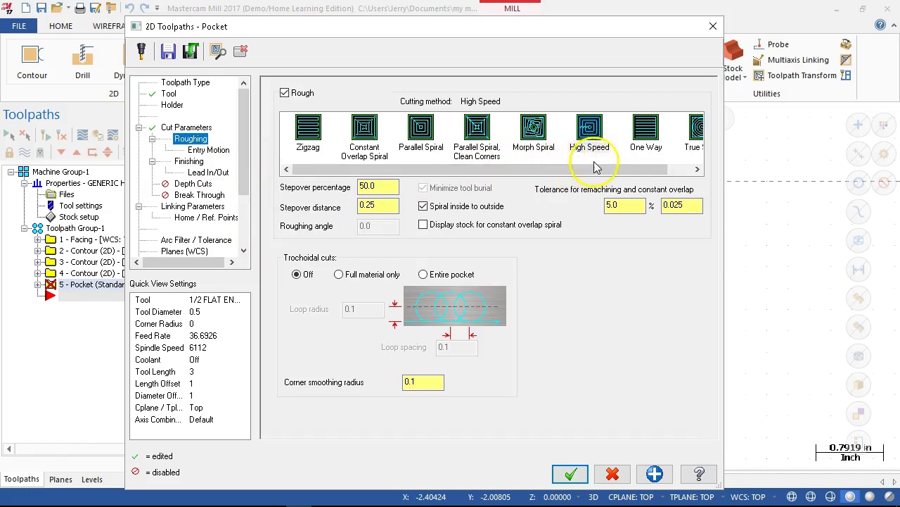
{"action": "left_click", "coordinate": [697, 134]}
{"action": "left_click", "coordinate": [679, 209]}
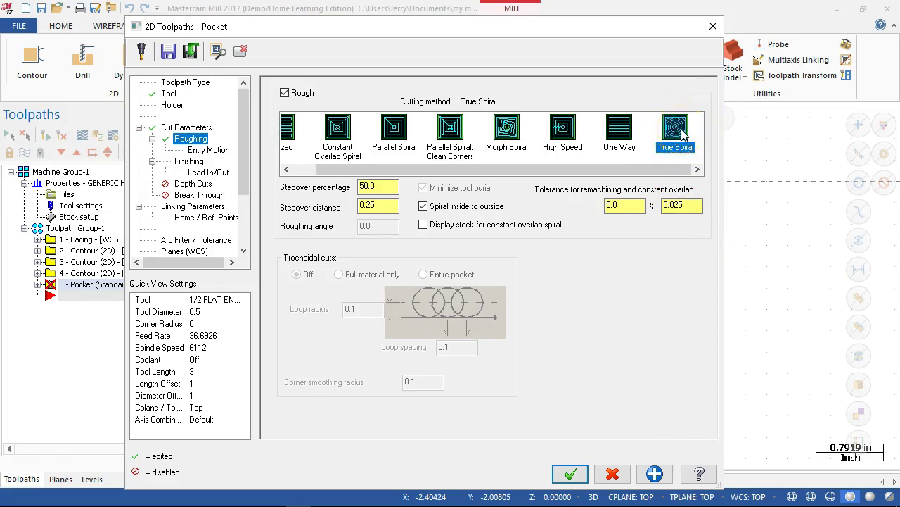
{"action": "left_click", "coordinate": [385, 204]}
{"action": "left_click", "coordinate": [383, 206]}
{"action": "left_click", "coordinate": [675, 125]}
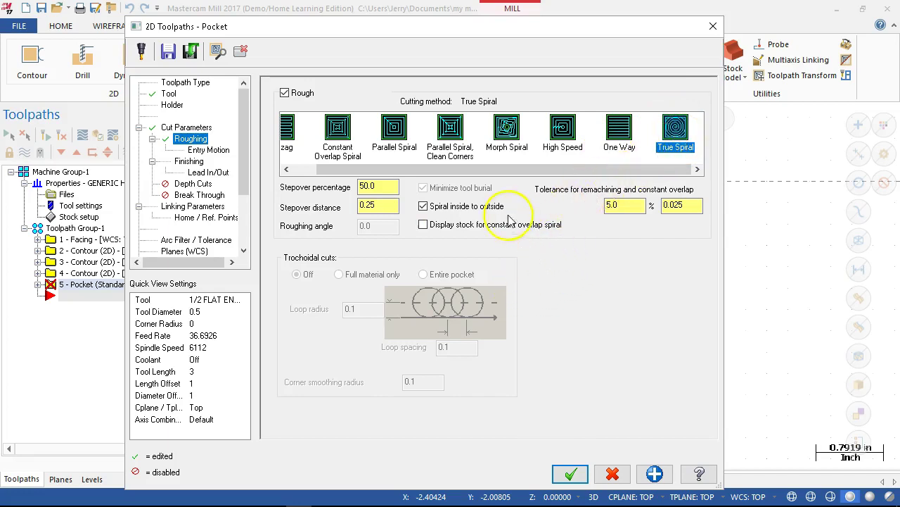
Step: Set the pocket's entry motion to Helix with a plunge angle of 10 degrees
{"action": "left_click", "coordinate": [202, 151]}
{"action": "left_click", "coordinate": [463, 92]}
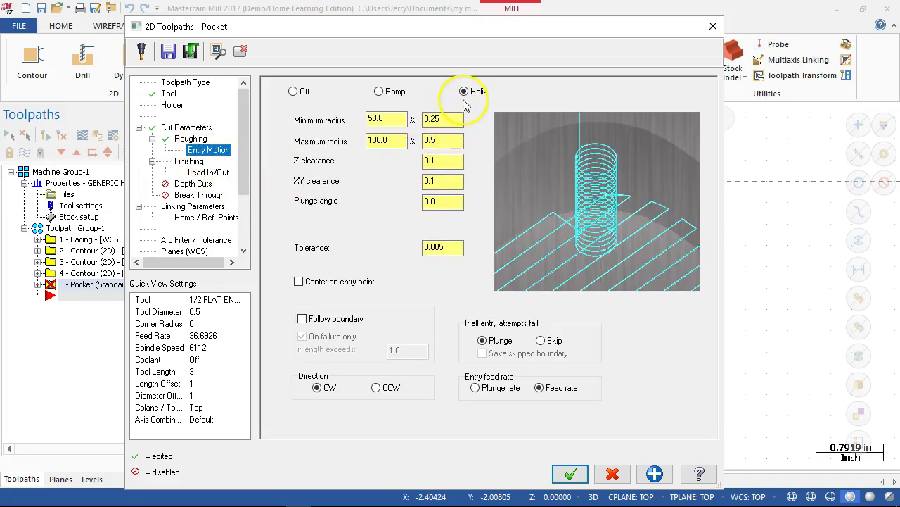
{"action": "left_click", "coordinate": [443, 202]}
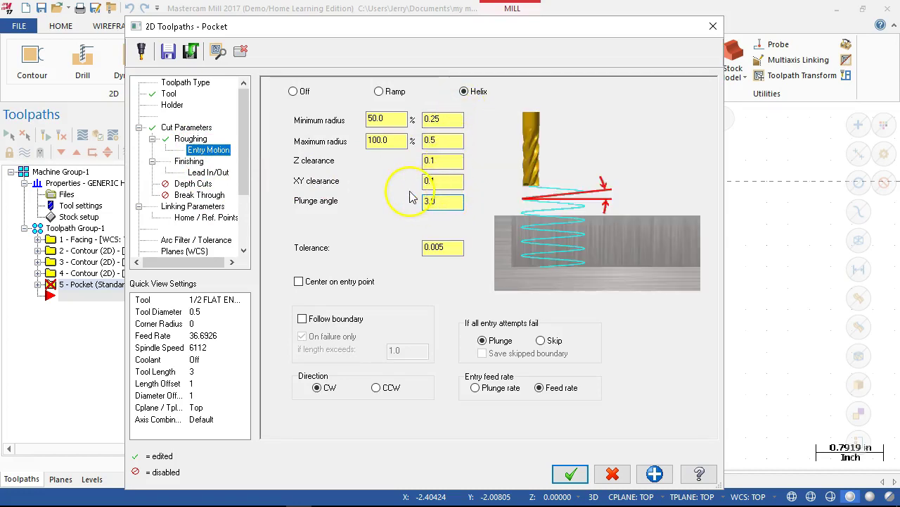
{"action": "left_click_drag", "start_coordinate": [439, 203], "coordinate": [406, 204]}
{"action": "type", "text": "10"}
{"action": "key", "text": "Tab"}
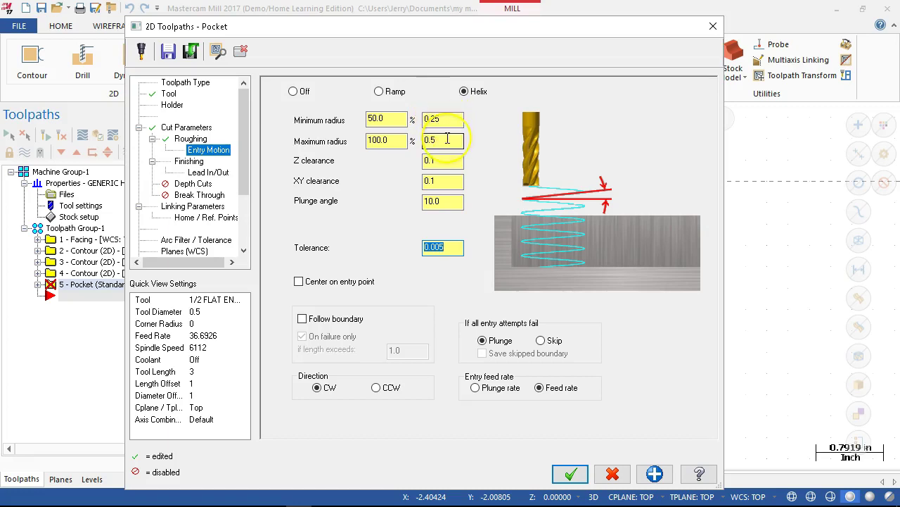
Step: Set the helix entry's minimum radius to 0.1 and its maximum radius to 0.3
{"action": "left_click", "coordinate": [443, 121]}
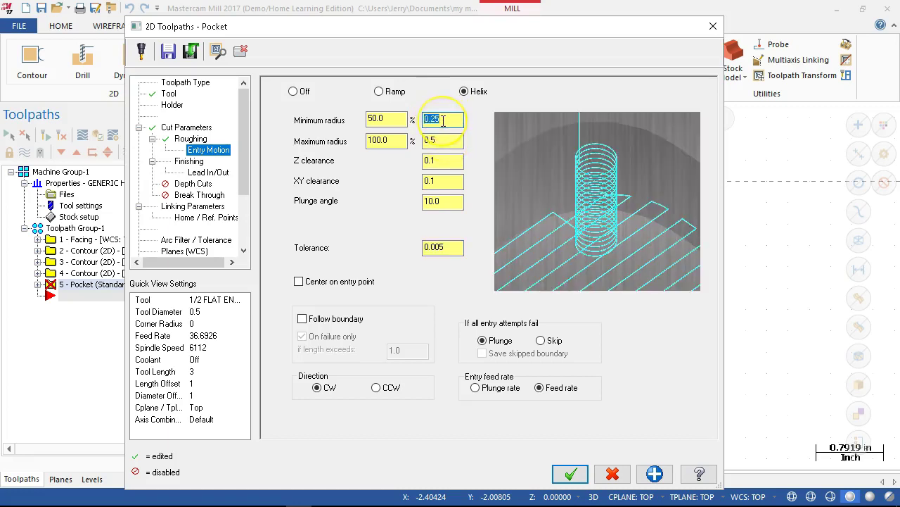
{"action": "type", "text": "0.1"}
{"action": "key", "text": "Tab"}
{"action": "left_click", "coordinate": [439, 139]}
{"action": "double_click", "coordinate": [439, 139]}
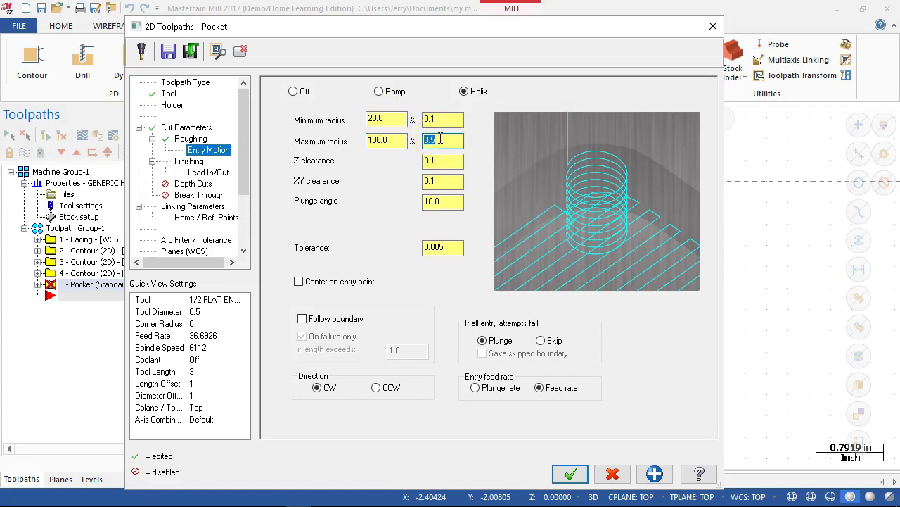
{"action": "type", "text": "0.3"}
{"action": "key", "text": "Tab"}
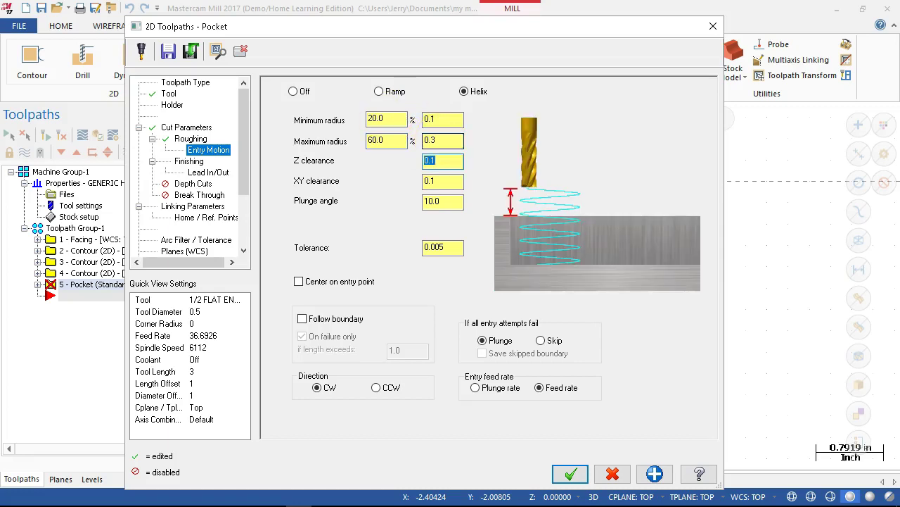
Step: Set the pocket's finishing cutter compensation to wear and the number of spring passes to 1
{"action": "left_click", "coordinate": [197, 162]}
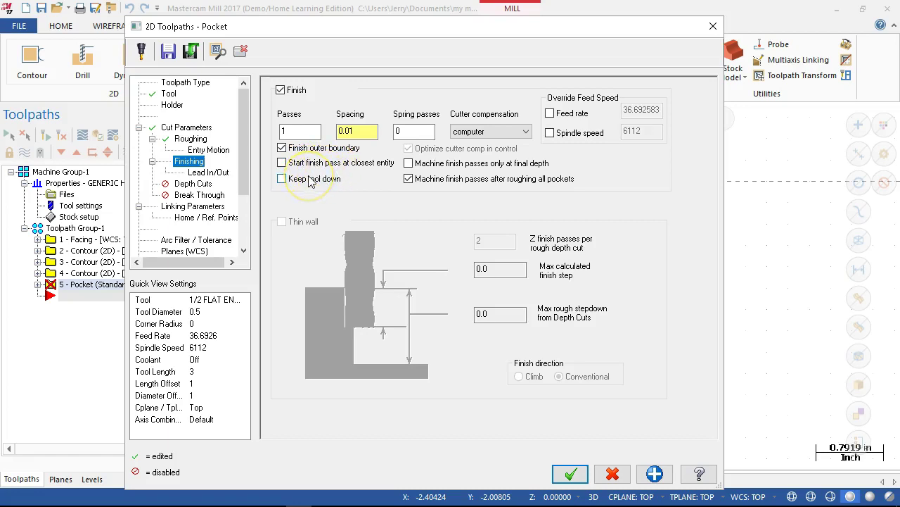
{"action": "left_click", "coordinate": [417, 133]}
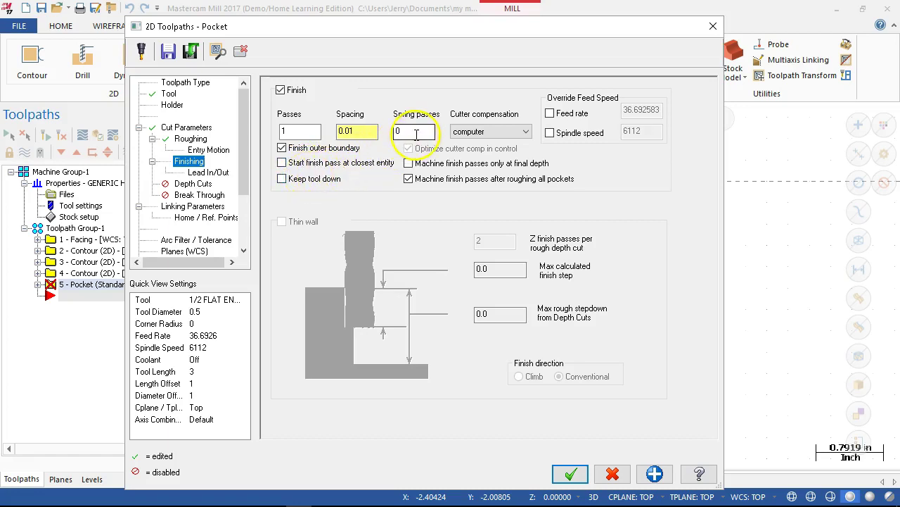
{"action": "left_click", "coordinate": [479, 133]}
{"action": "left_click", "coordinate": [470, 160]}
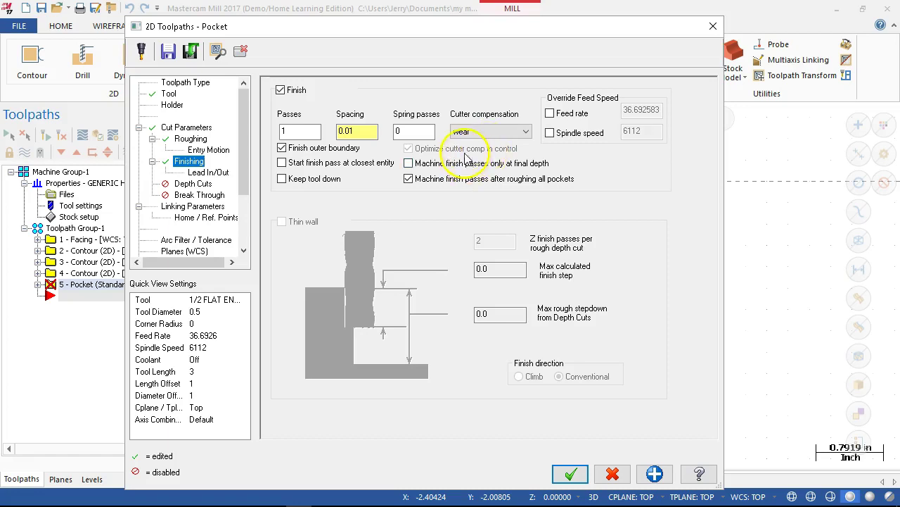
{"action": "left_click", "coordinate": [396, 132]}
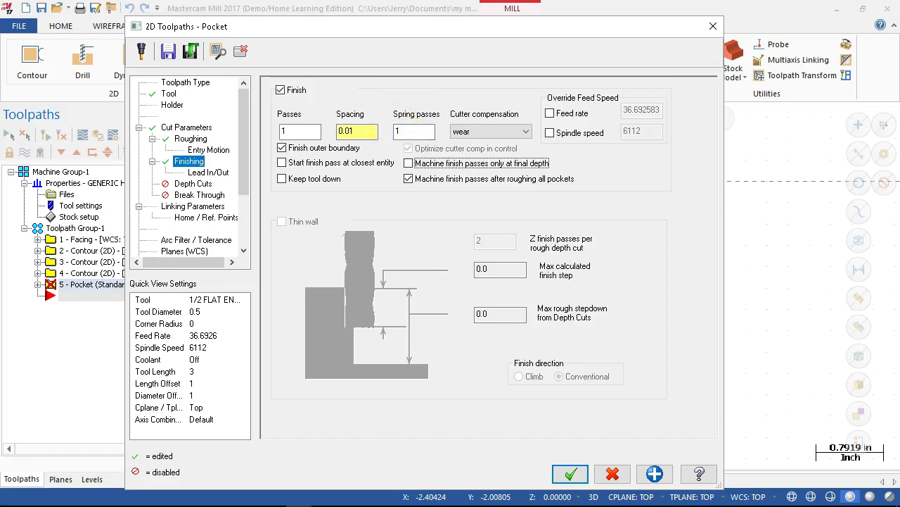
{"action": "type", "text": "1"}
Step: Enable depth cuts for the pocket with a max rough step of 0.25 and the tool kept down
{"action": "left_click", "coordinate": [196, 185]}
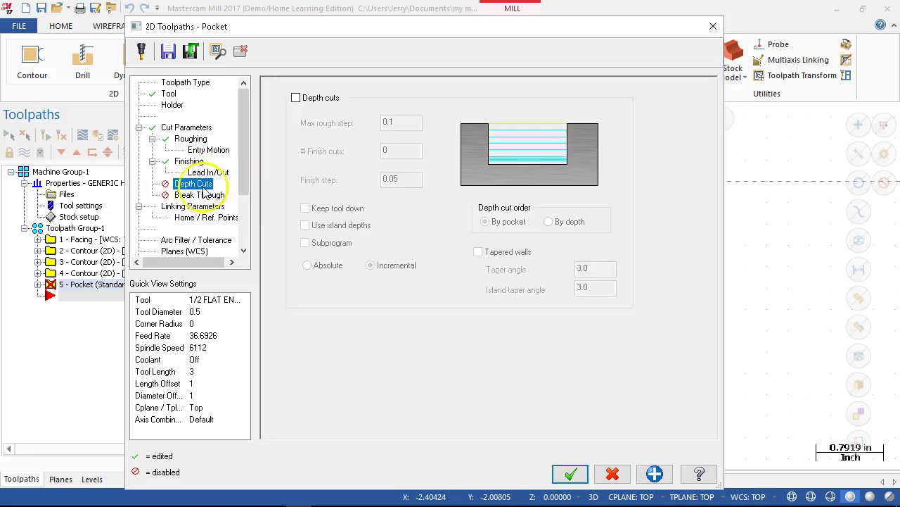
{"action": "left_click", "coordinate": [296, 98]}
{"action": "double_click", "coordinate": [399, 124]}
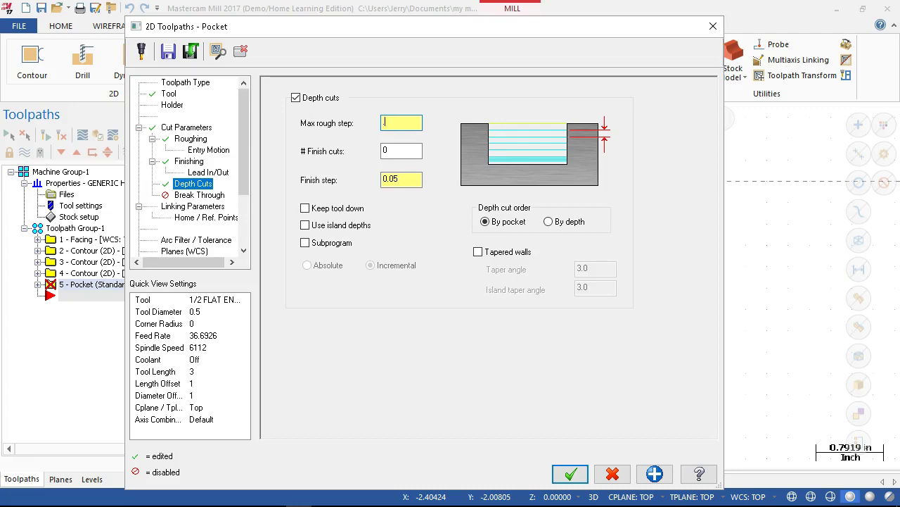
{"action": "key", "text": "Tab"}
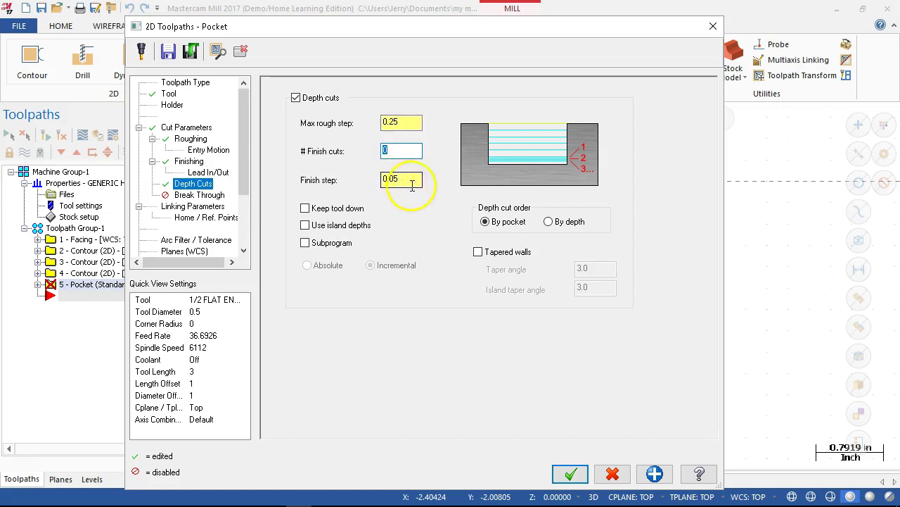
{"action": "left_click", "coordinate": [304, 209]}
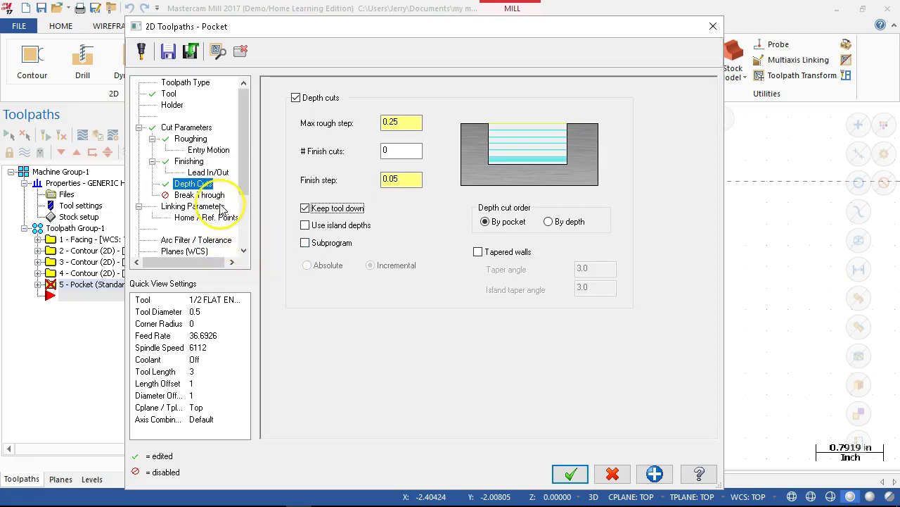
Step: Raise the max rough step of the pocket's depth cuts to 0.26
{"action": "left_click", "coordinate": [392, 125]}
{"action": "key", "text": "Tab"}
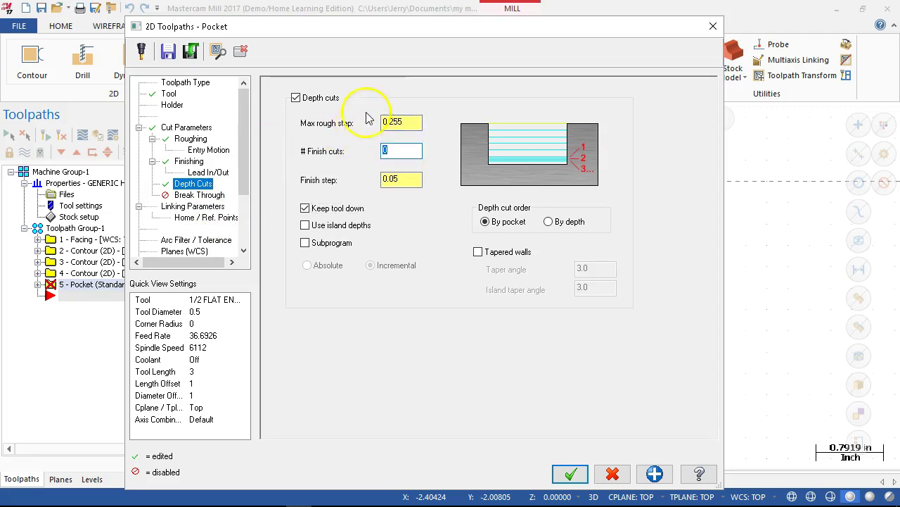
{"action": "left_click", "coordinate": [398, 120]}
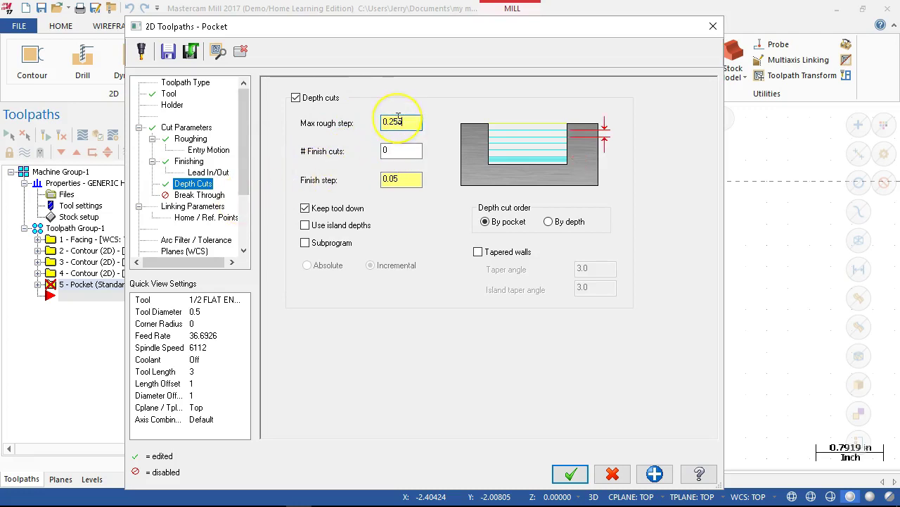
{"action": "key", "text": "Tab"}
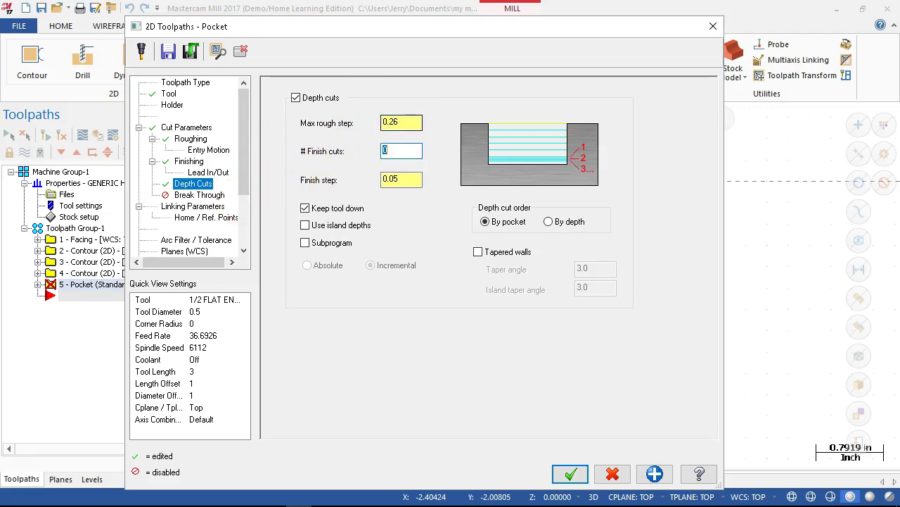
Step: Make the pocket's retract, feed plane and depth absolute, set the depth to 0.76, and accept the operation
{"action": "left_click", "coordinate": [215, 206]}
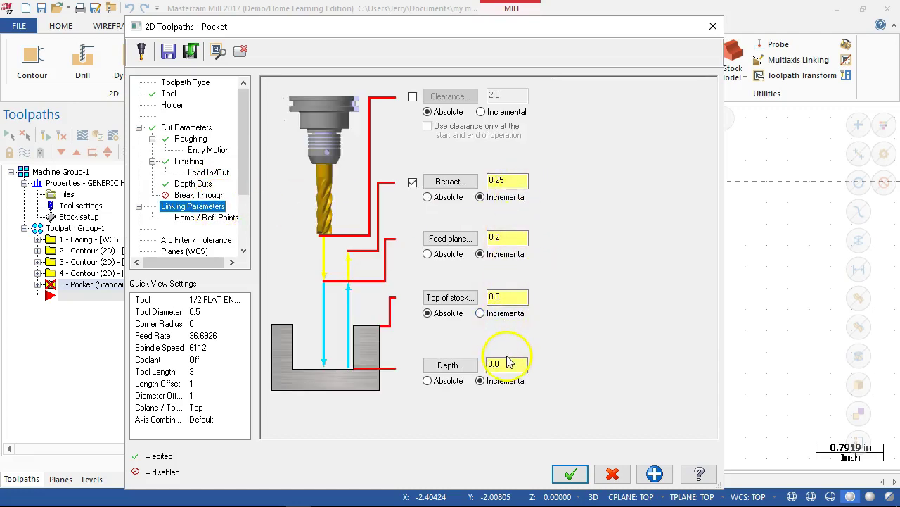
{"action": "left_click", "coordinate": [428, 197]}
{"action": "left_click", "coordinate": [428, 254]}
{"action": "left_click", "coordinate": [428, 380]}
{"action": "double_click", "coordinate": [496, 364]}
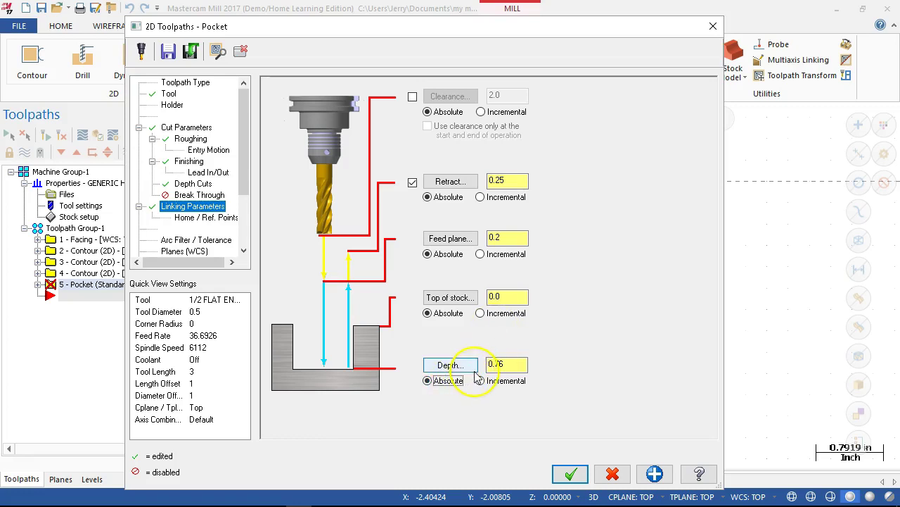
{"action": "left_click_drag", "start_coordinate": [476, 377], "coordinate": [522, 356]}
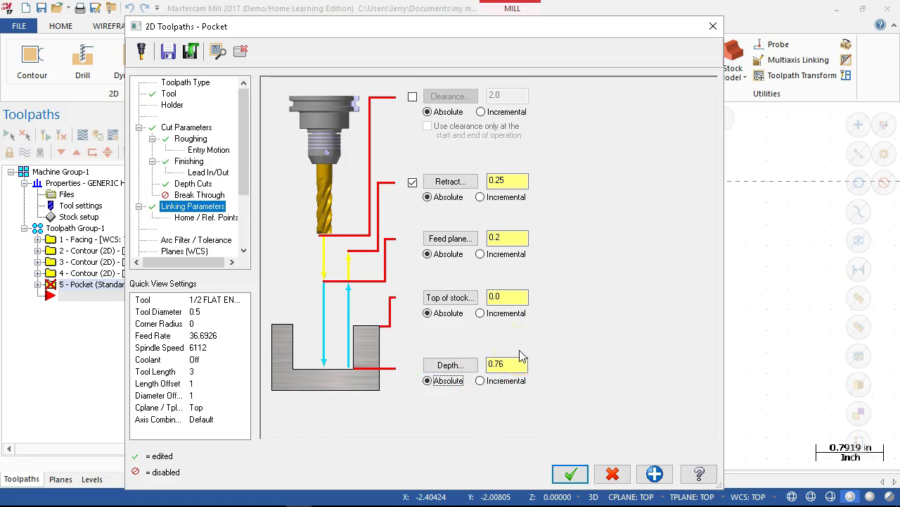
{"action": "left_click", "coordinate": [509, 364]}
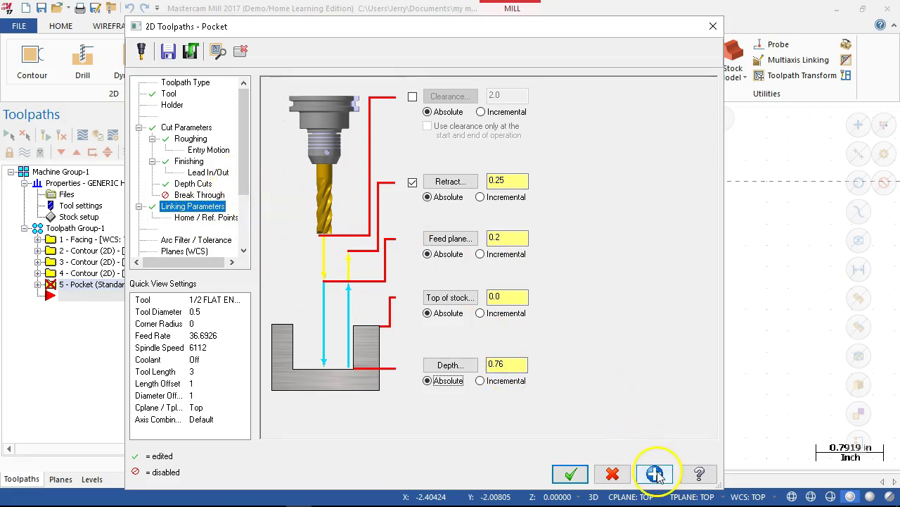
{"action": "left_click", "coordinate": [570, 474]}
Step: Correct the pocket operation's absolute depth to -0.76 and regenerate its toolpath
{"action": "middle_click_drag", "start_coordinate": [431, 346], "coordinate": [408, 253]}
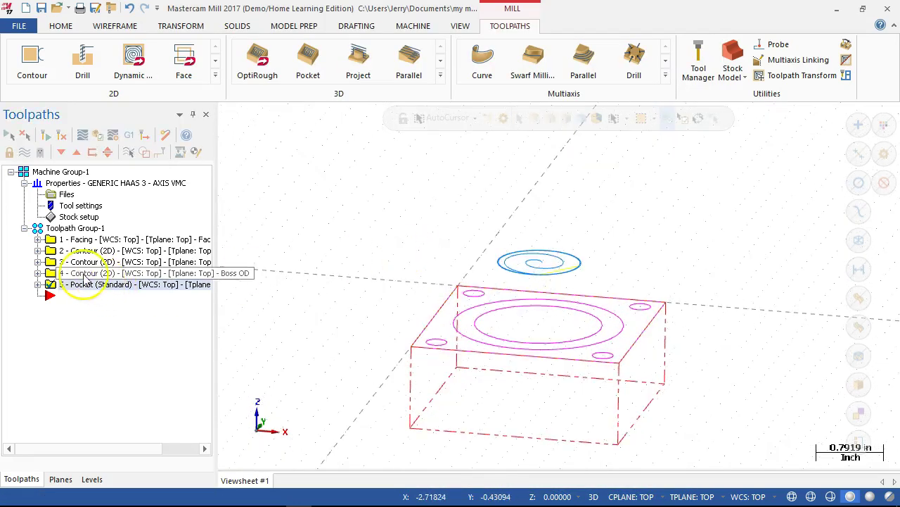
{"action": "left_click", "coordinate": [38, 284]}
{"action": "left_click", "coordinate": [98, 295]}
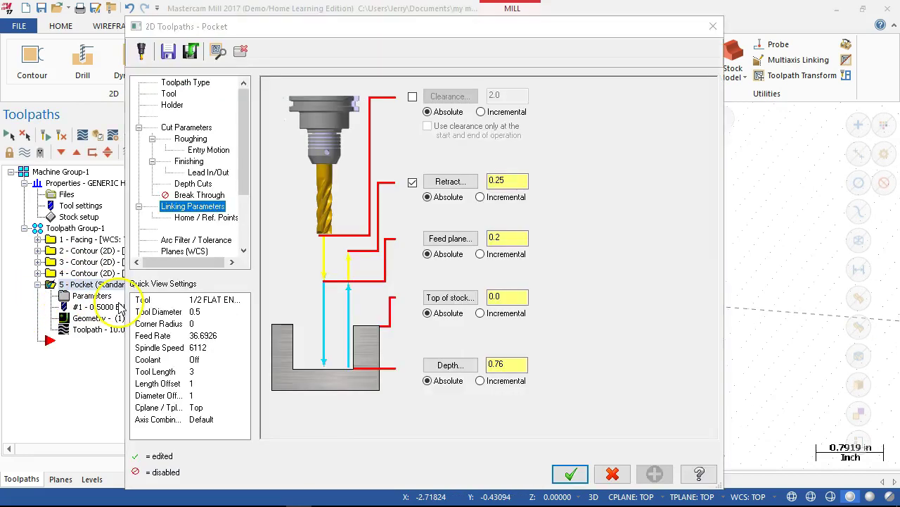
{"action": "left_click", "coordinate": [488, 364]}
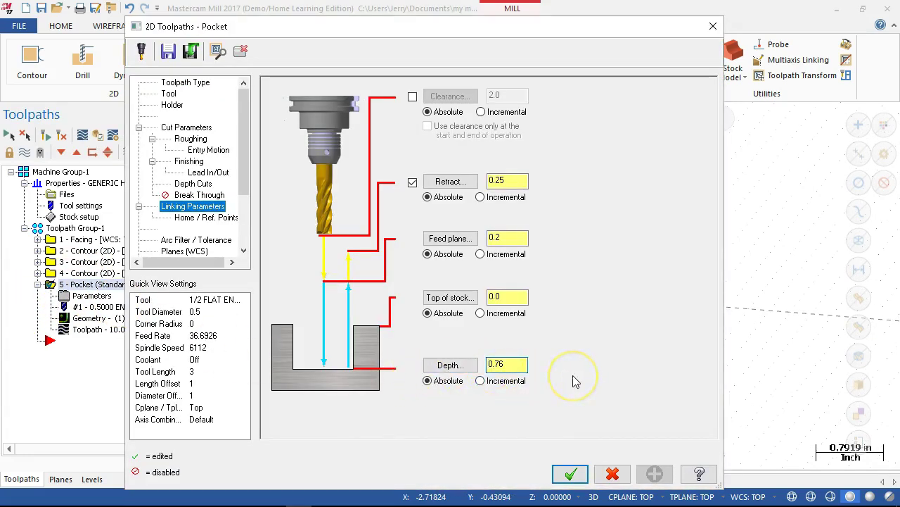
{"action": "type", "text": "-"}
{"action": "key", "text": "Tab"}
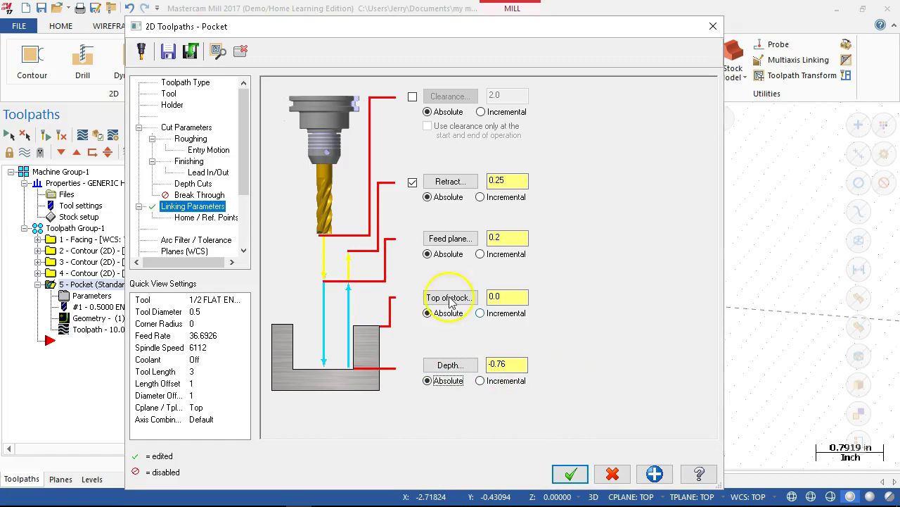
{"action": "left_click", "coordinate": [569, 473]}
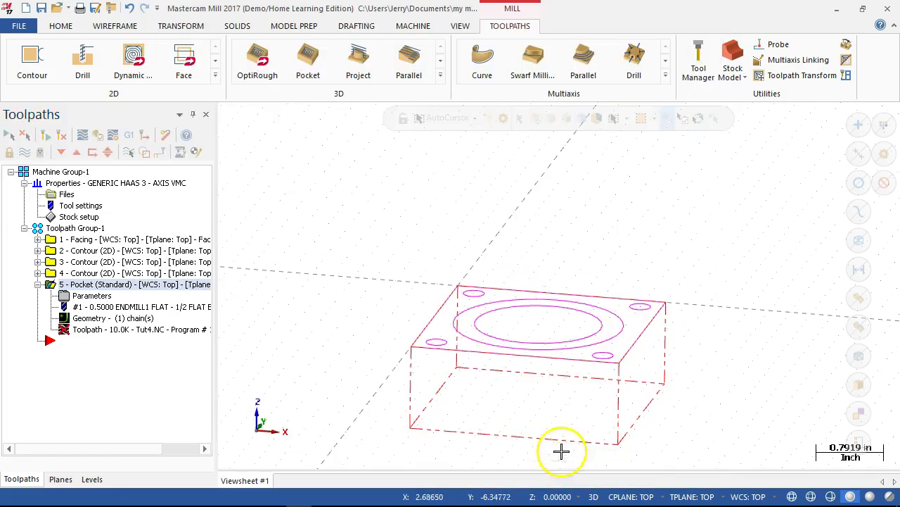
{"action": "left_click", "coordinate": [60, 135]}
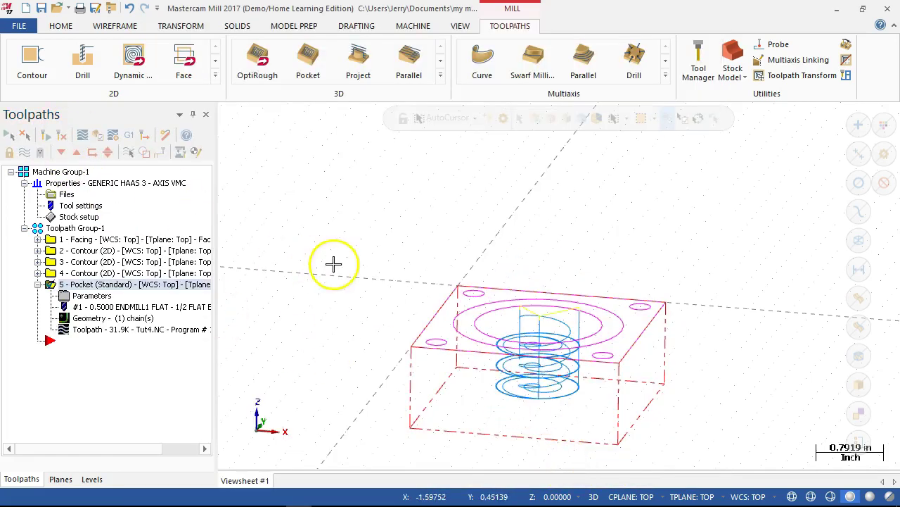
Step: Restrict the pocket's finish passes to the final depth only and regenerate the toolpath
{"action": "middle_click_drag", "start_coordinate": [322, 191], "coordinate": [263, 202]}
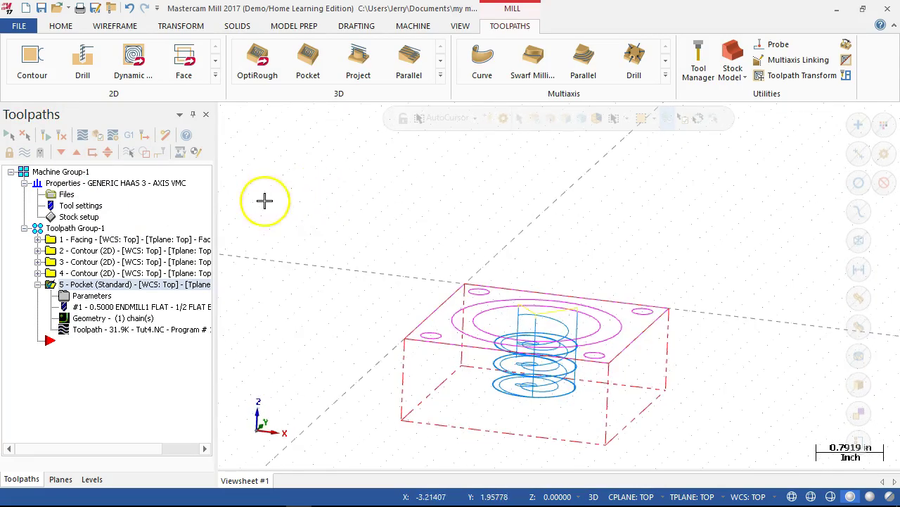
{"action": "scroll", "coordinate": [498, 362], "scroll_direction": "down", "scroll_amount": 2}
{"action": "scroll", "coordinate": [516, 396], "scroll_direction": "up", "scroll_amount": 5}
{"action": "scroll", "coordinate": [492, 255], "scroll_direction": "up", "scroll_amount": 2}
{"action": "left_click", "coordinate": [93, 296]}
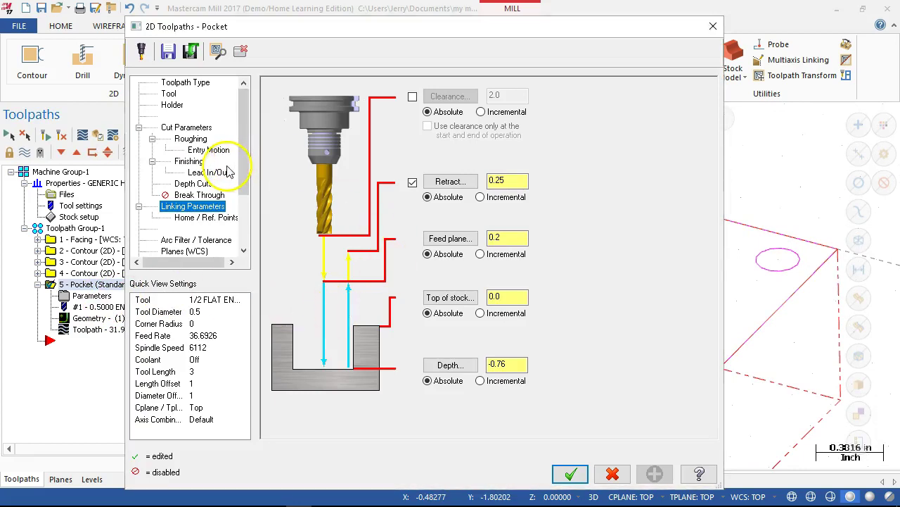
{"action": "left_click", "coordinate": [200, 161]}
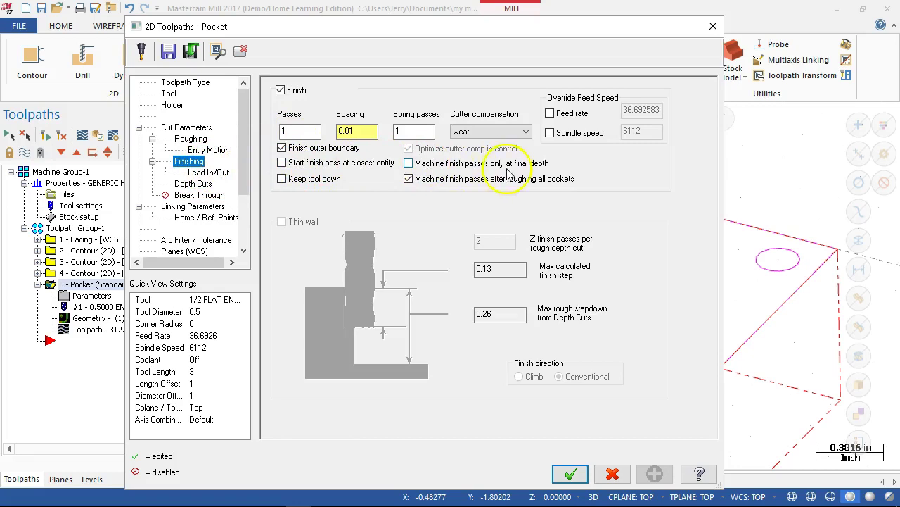
{"action": "left_click", "coordinate": [409, 163]}
{"action": "left_click", "coordinate": [569, 474]}
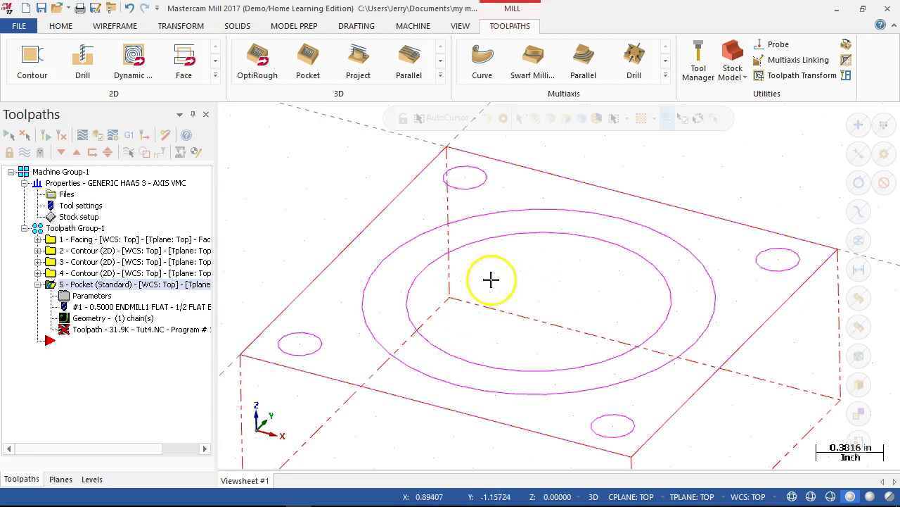
{"action": "left_click", "coordinate": [62, 134]}
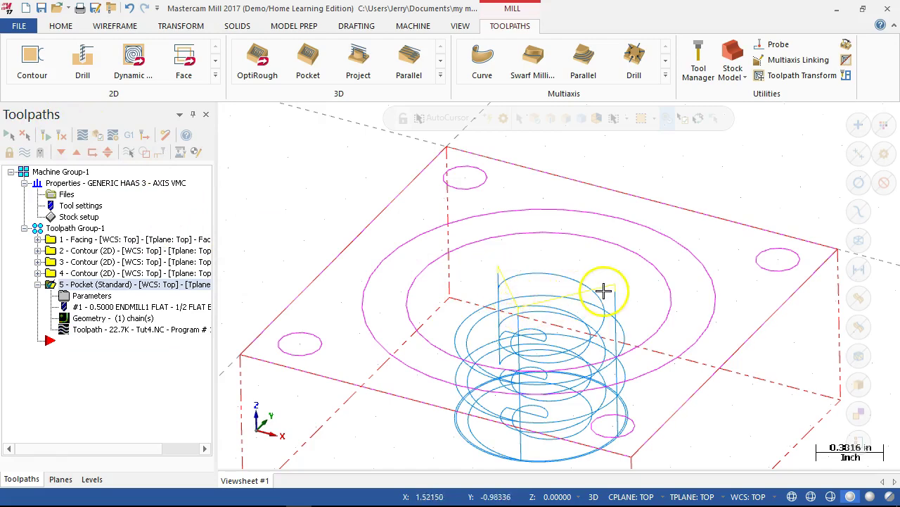
Step: Inspect the regenerated pocket toolpath up close in 3D and from the top view
{"action": "mouse_move", "coordinate": [602, 262]}
{"action": "middle_mouse_down"}
{"action": "mouse_move", "coordinate": [603, 245]}
{"action": "mouse_move", "coordinate": [618, 255]}
{"action": "mouse_move", "coordinate": [621, 305]}
{"action": "mouse_move", "coordinate": [612, 239]}
{"action": "mouse_move", "coordinate": [607, 260]}
{"action": "middle_mouse_up"}
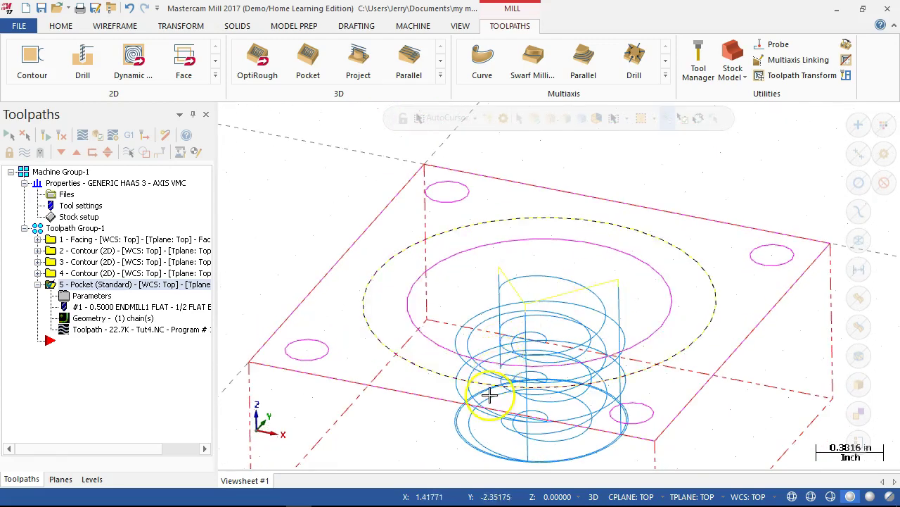
{"action": "scroll", "coordinate": [485, 397], "scroll_direction": "up", "scroll_amount": 1}
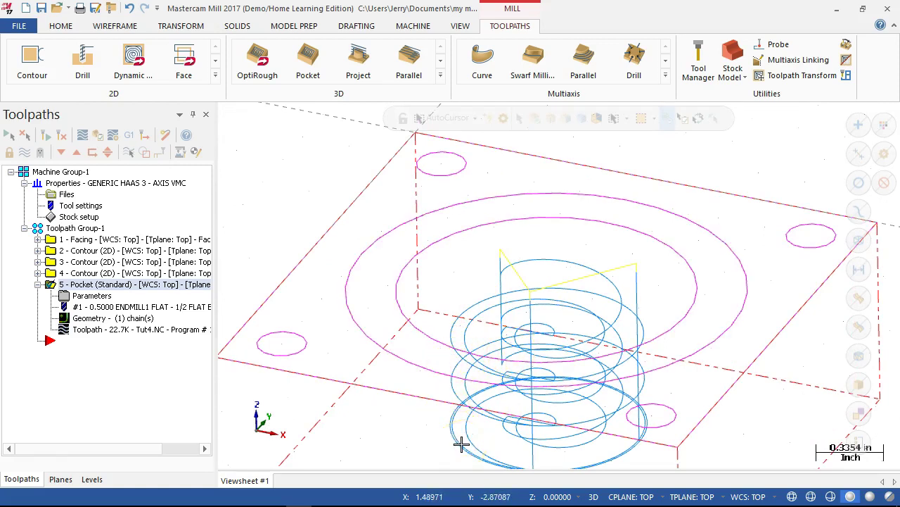
{"action": "key", "text": "alt+1"}
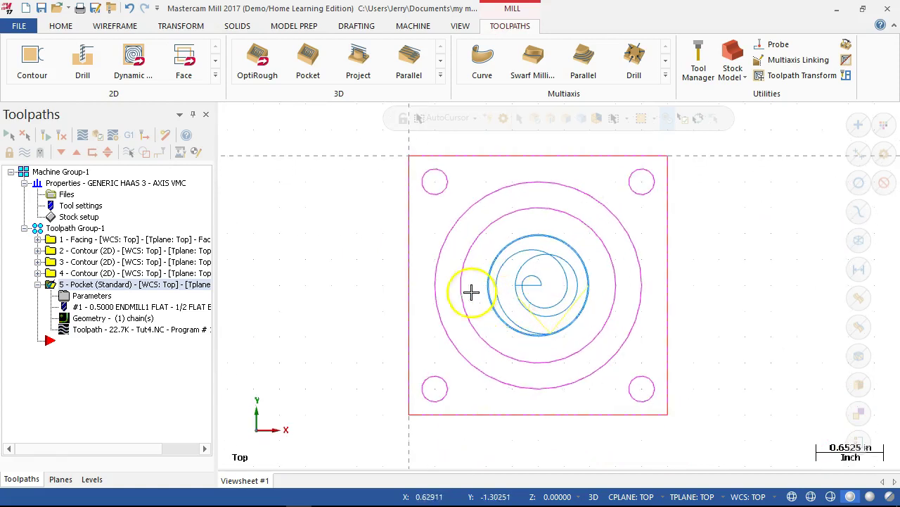
Step: Collapse the pocket operation, hide its toolpath display, and check the part in 3D before returning to the top view
{"action": "left_click", "coordinate": [38, 284]}
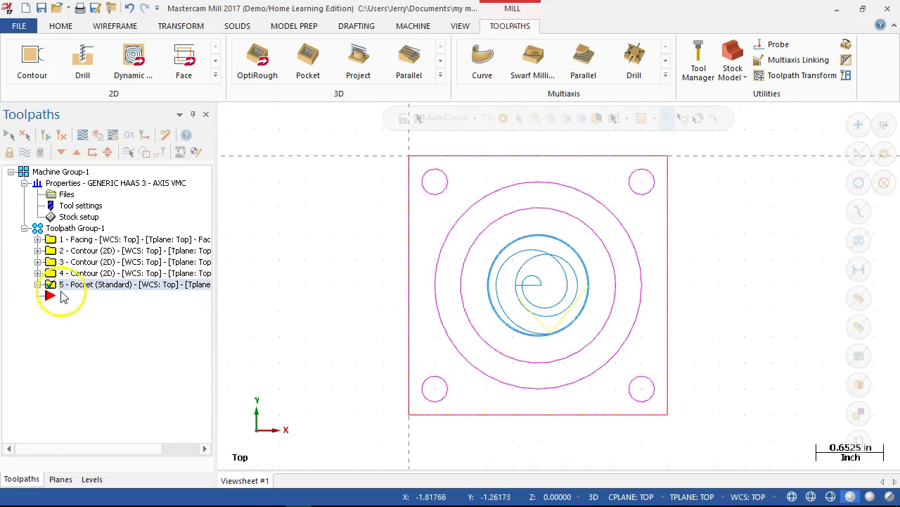
{"action": "left_click", "coordinate": [25, 152]}
{"action": "middle_click_drag", "start_coordinate": [323, 392], "coordinate": [273, 324]}
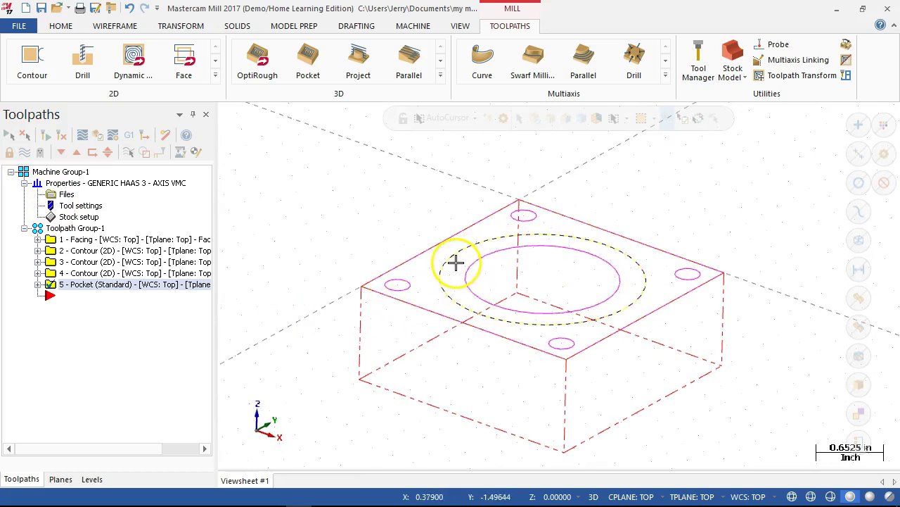
{"action": "middle_click_drag", "start_coordinate": [388, 275], "coordinate": [385, 277]}
{"action": "key", "text": "alt+1"}
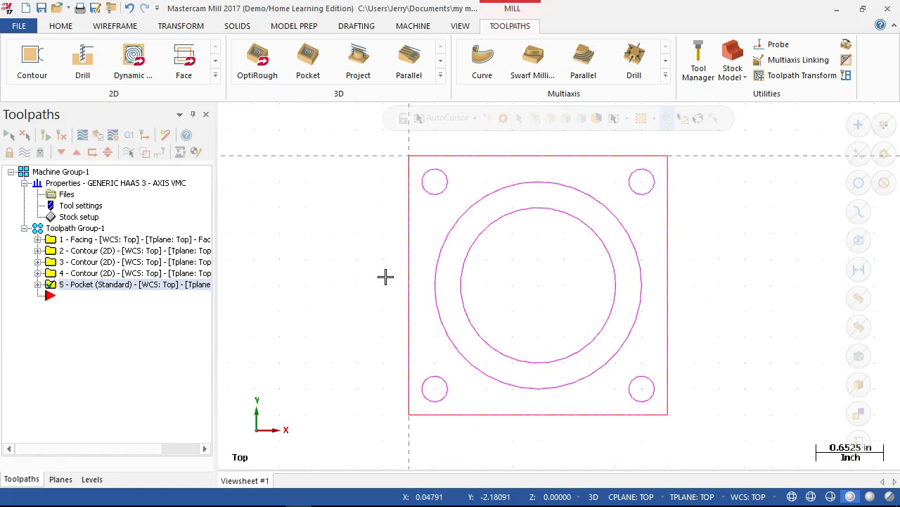
Step: Create a drill toolpath using the centres of the four corner circles as drill points
{"action": "right_click", "coordinate": [58, 303]}
{"action": "mouse_move", "coordinate": [140, 113]}
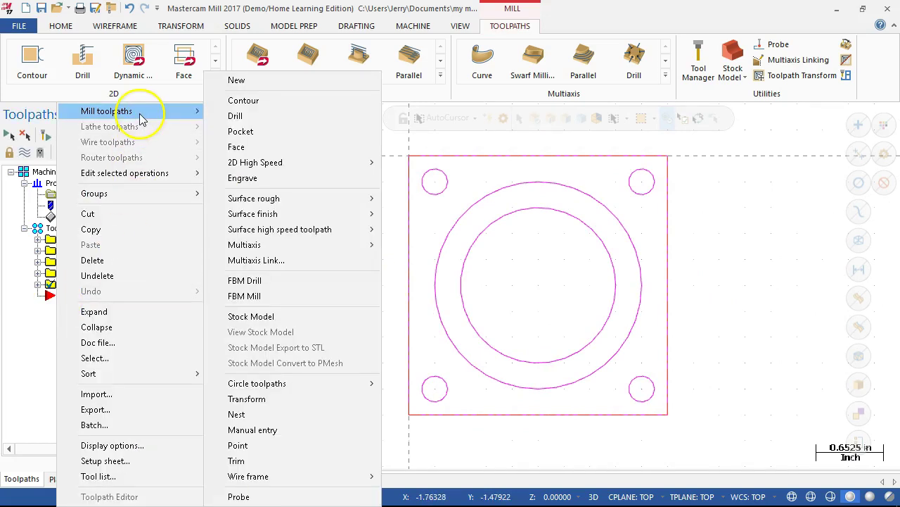
{"action": "left_click", "coordinate": [240, 117]}
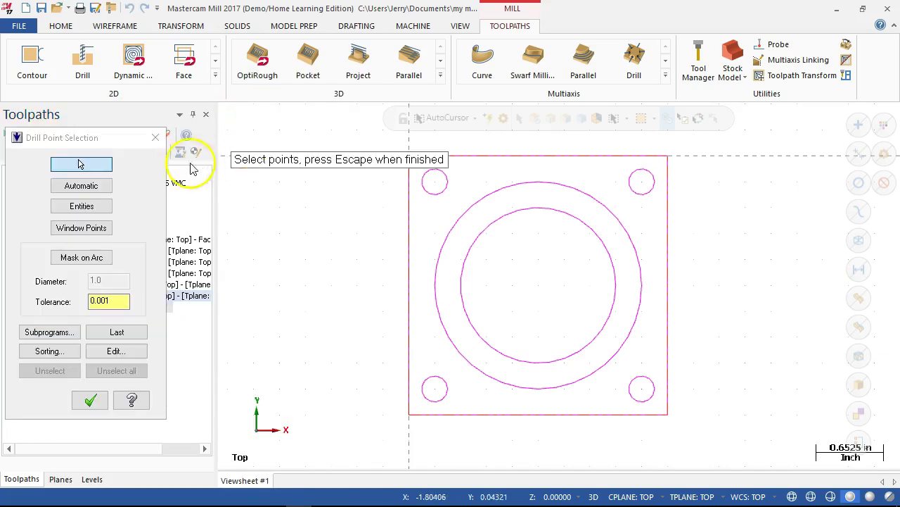
{"action": "left_click", "coordinate": [435, 182]}
{"action": "left_click", "coordinate": [641, 185]}
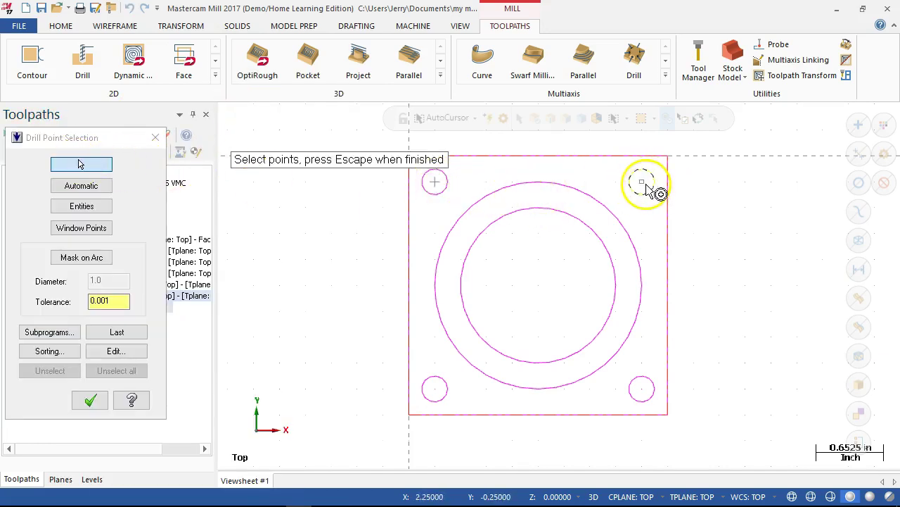
{"action": "left_click", "coordinate": [641, 391]}
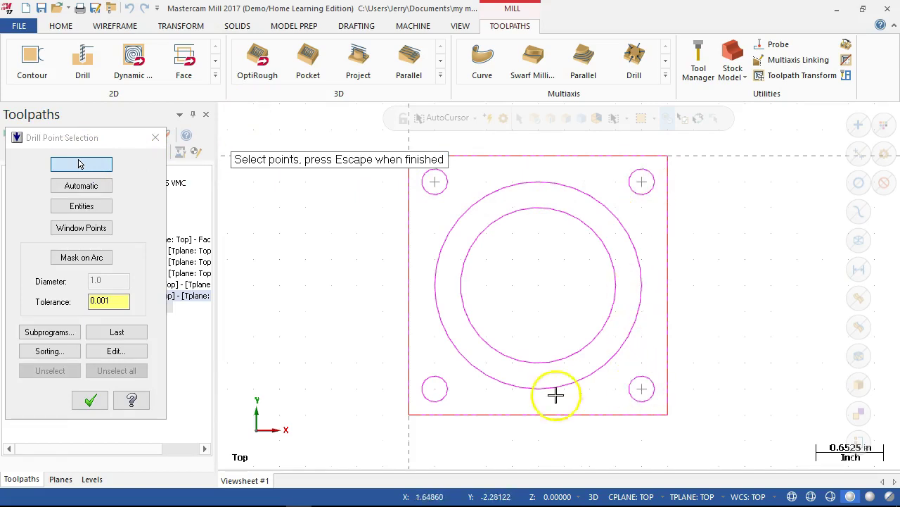
{"action": "left_click", "coordinate": [435, 388]}
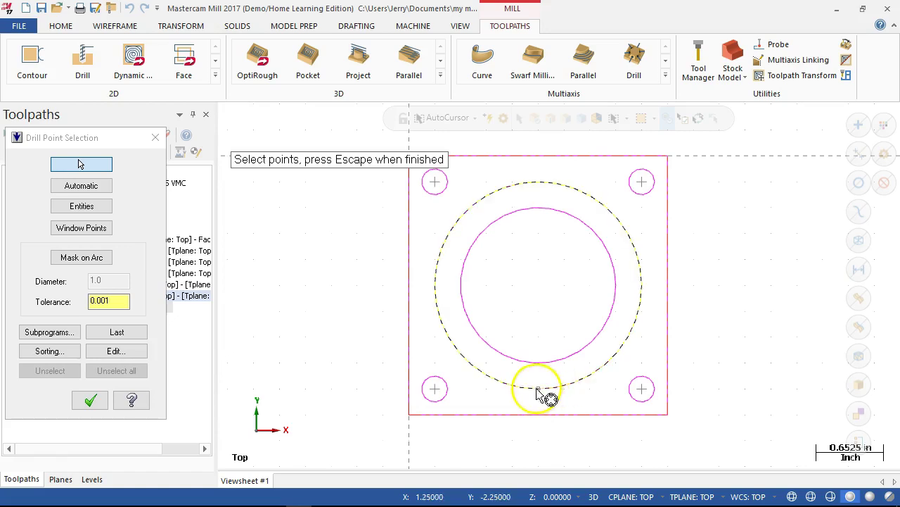
{"action": "left_click", "coordinate": [85, 402]}
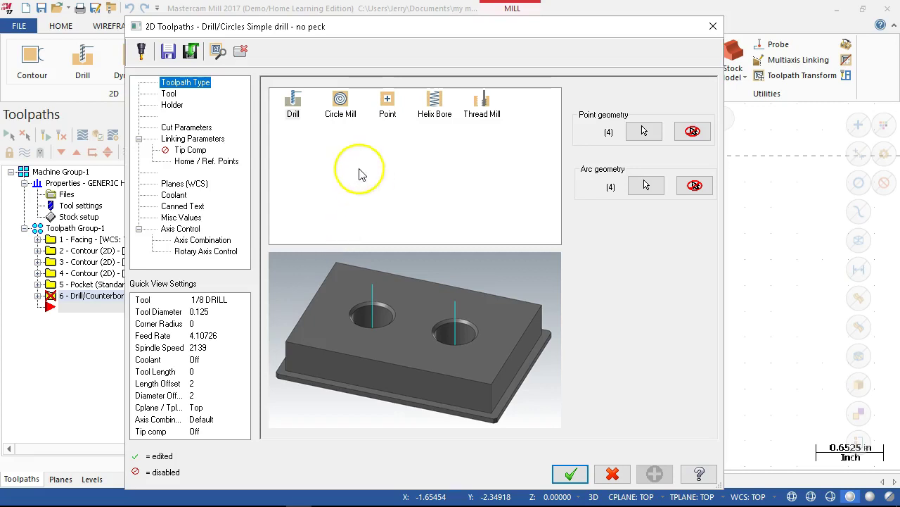
Step: Open the library tool selection for the drill operation and apply the tool list filter for drills
{"action": "left_click", "coordinate": [172, 94]}
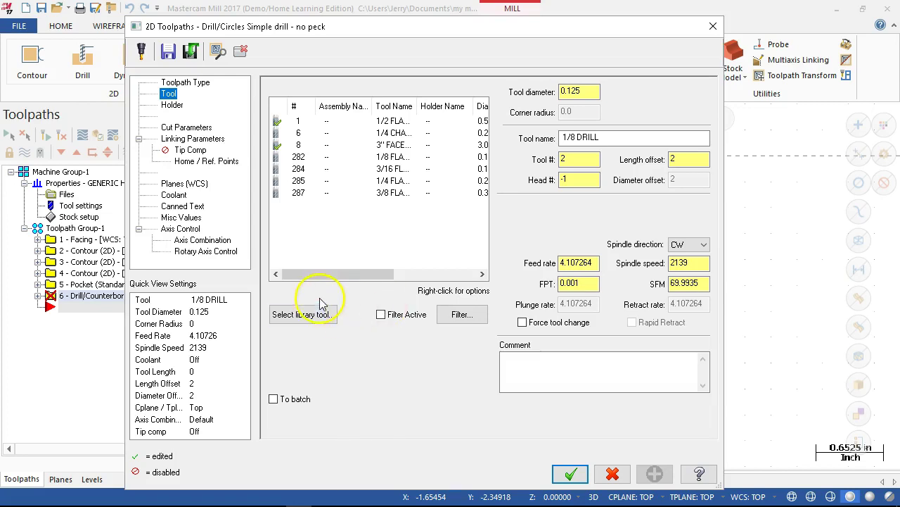
{"action": "left_click", "coordinate": [381, 314]}
{"action": "left_click", "coordinate": [381, 315]}
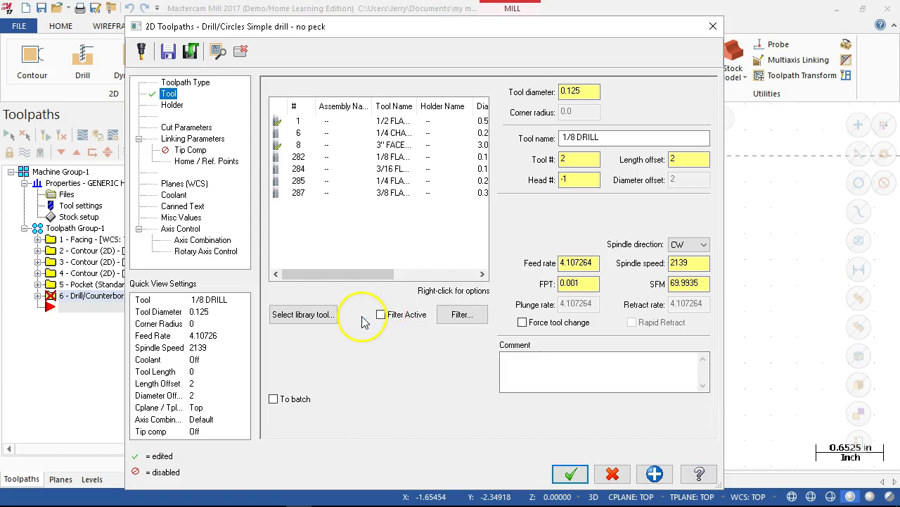
{"action": "left_click", "coordinate": [304, 315]}
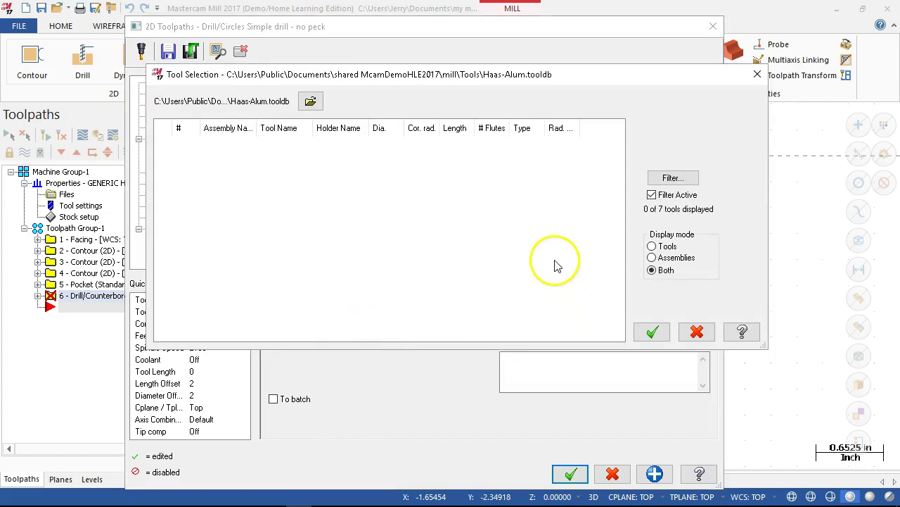
{"action": "left_click", "coordinate": [667, 178]}
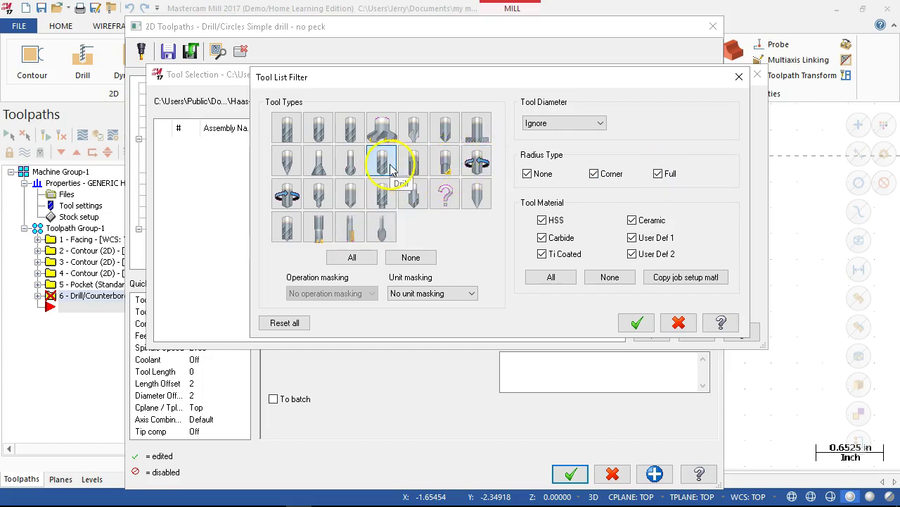
{"action": "left_click", "coordinate": [626, 322]}
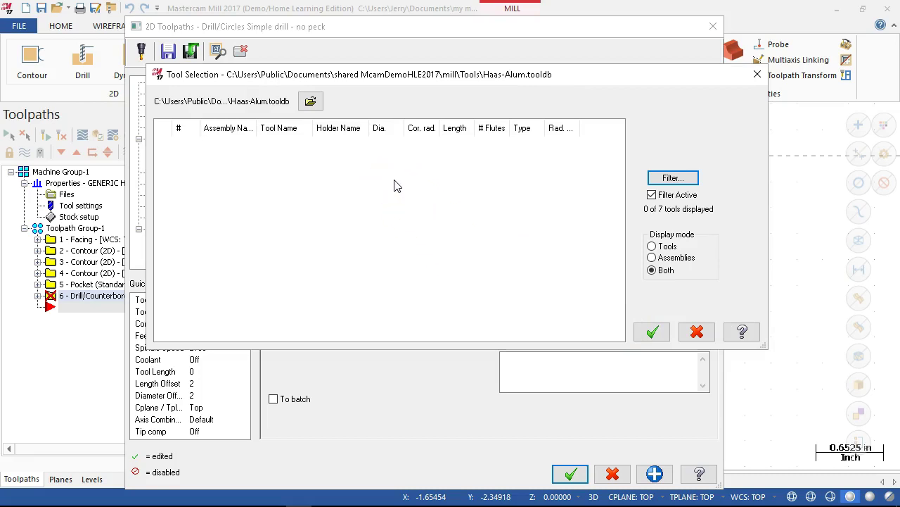
Step: Load the mill_inch tool library and choose the 1/4 DRILL for the operation
{"action": "left_click", "coordinate": [309, 102]}
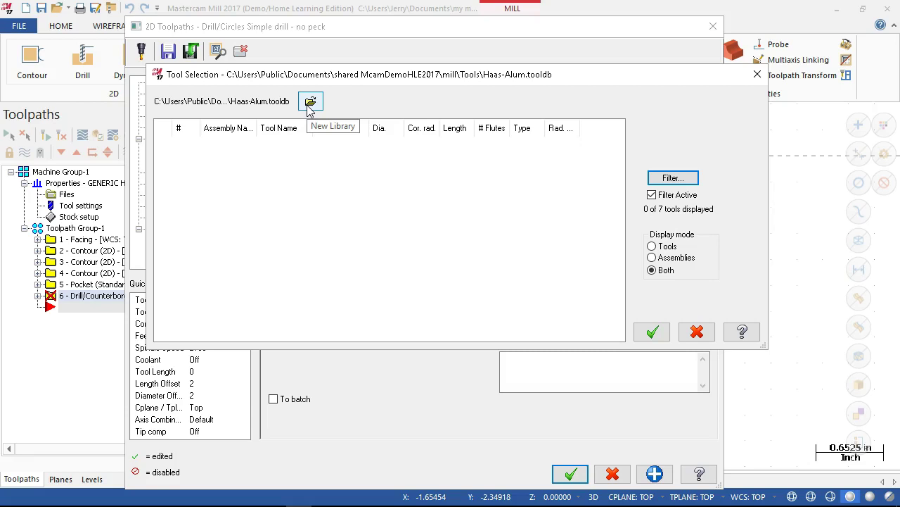
{"action": "left_click", "coordinate": [309, 102]}
{"action": "left_click_drag", "start_coordinate": [553, 171], "coordinate": [539, 291]}
{"action": "left_click", "coordinate": [518, 273]}
{"action": "left_click", "coordinate": [550, 344]}
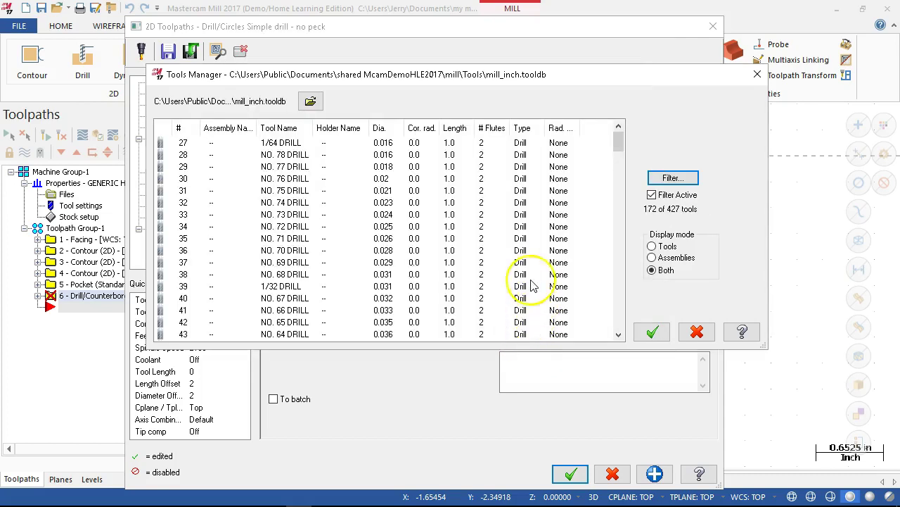
{"action": "left_click_drag", "start_coordinate": [619, 141], "coordinate": [610, 253]}
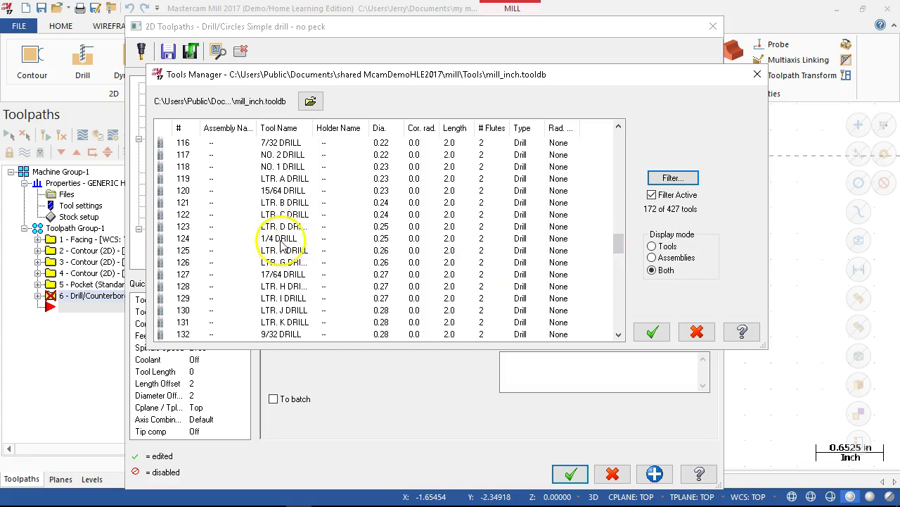
{"action": "left_click", "coordinate": [379, 238]}
{"action": "left_click", "coordinate": [652, 331]}
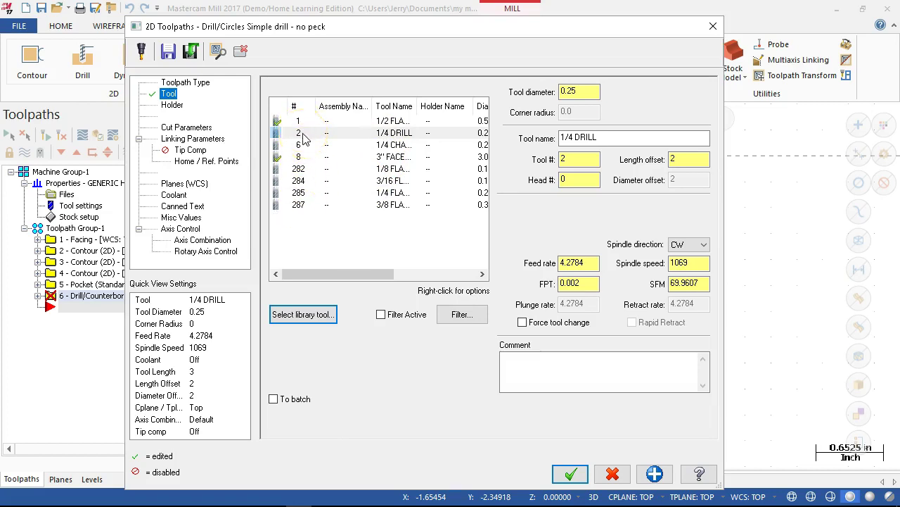
Step: Edit the 1/4 drill so its tool number, length offset and diameter offset are all 9
{"action": "left_click", "coordinate": [386, 133]}
{"action": "double_click", "coordinate": [386, 133]}
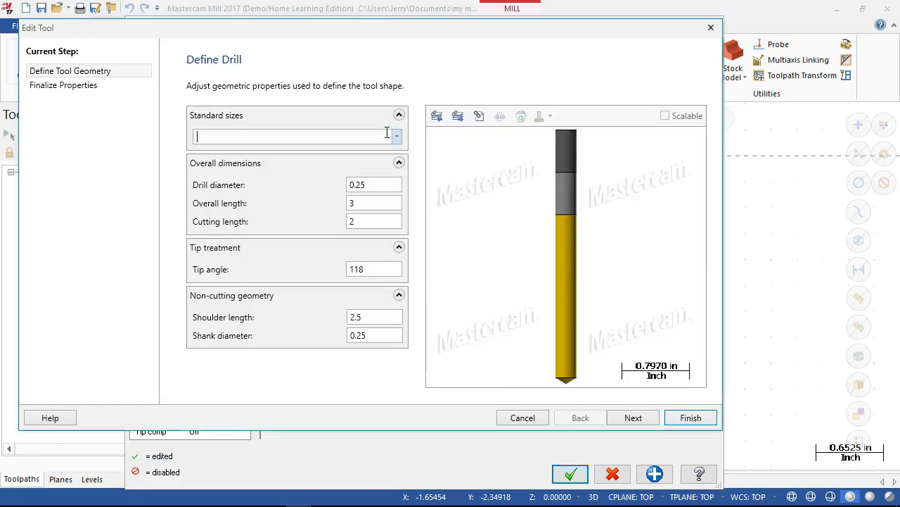
{"action": "left_click", "coordinate": [81, 85]}
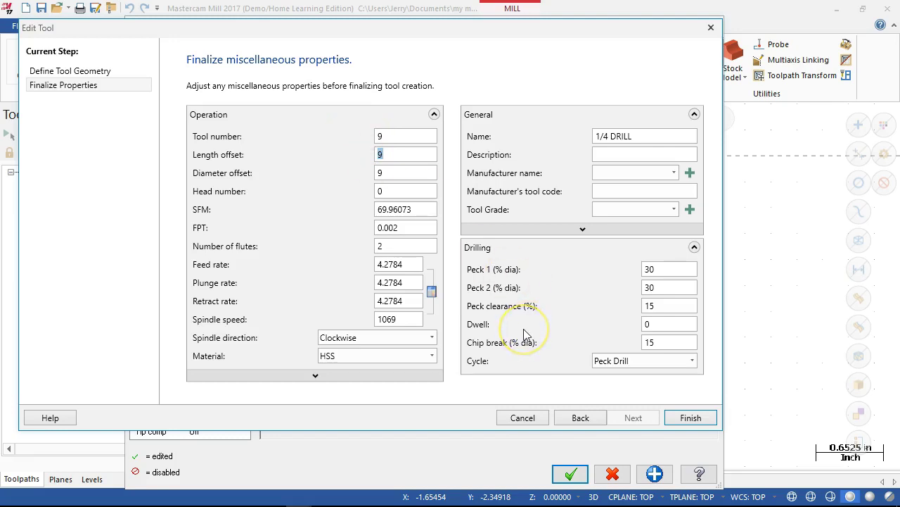
{"action": "left_click", "coordinate": [690, 418]}
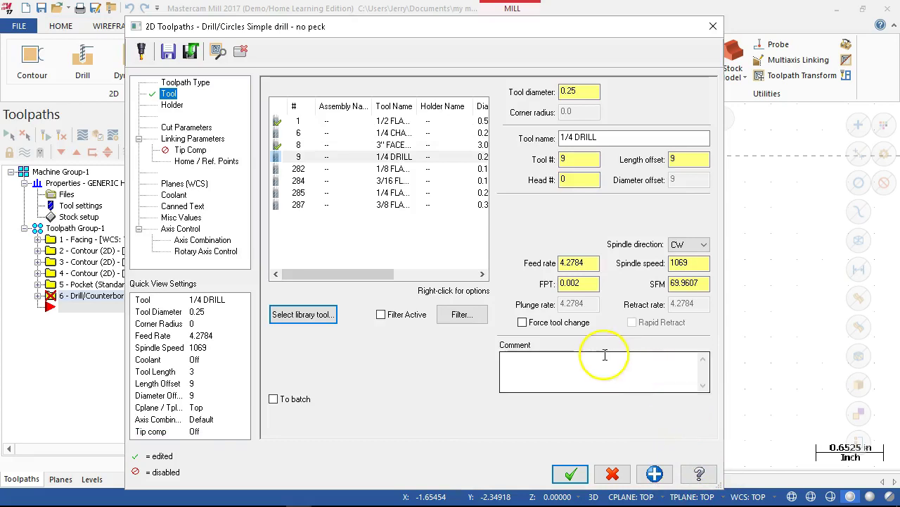
Step: Set the drill's surface speed to 200 SFM and enter "Drill" as the operation comment
{"action": "double_click", "coordinate": [703, 282]}
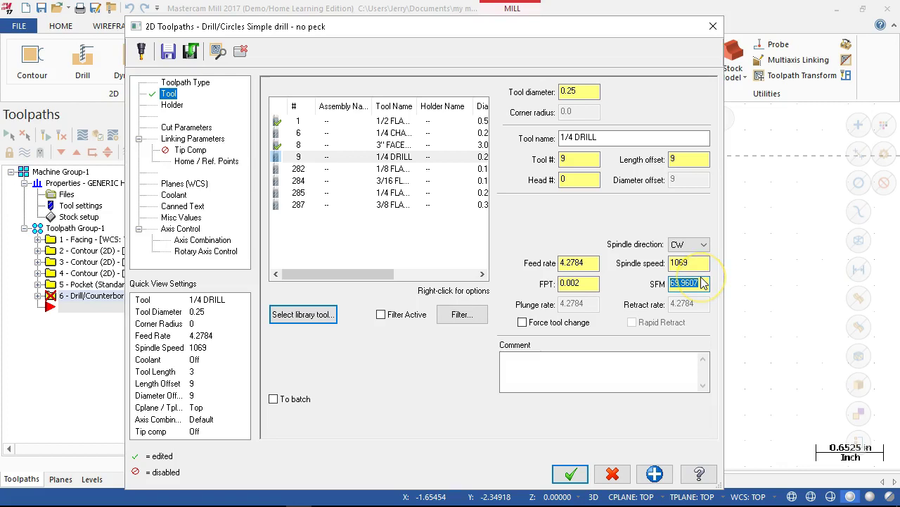
{"action": "type", "text": "200"}
{"action": "key", "text": "Tab"}
{"action": "left_click", "coordinate": [613, 372]}
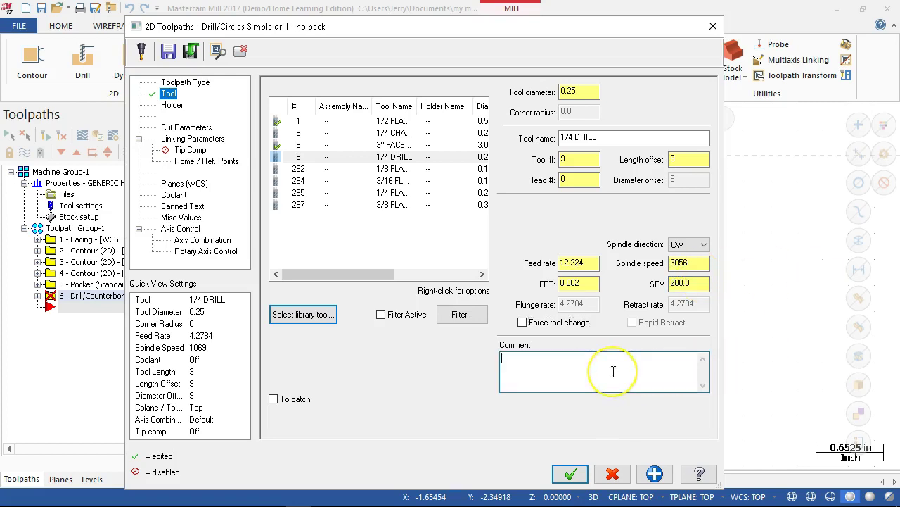
{"action": "type", "text": "dRIL"}
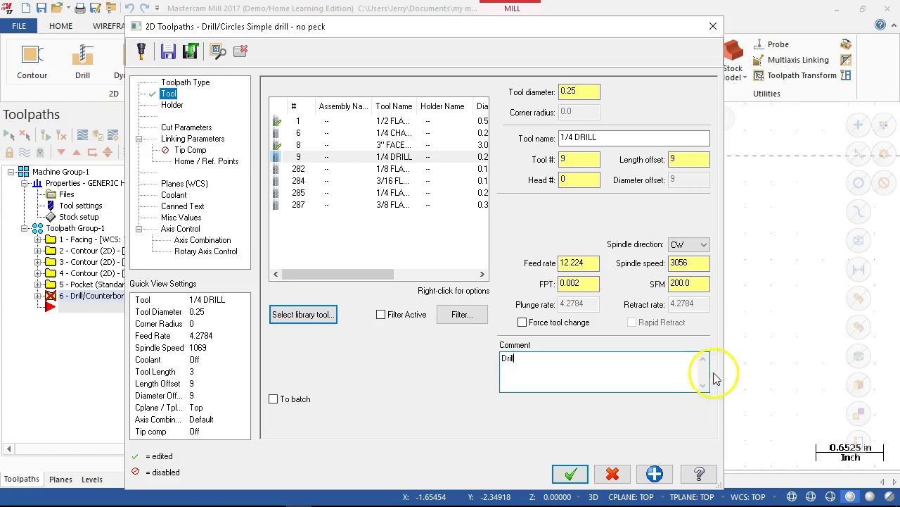
Step: Set the drill's feed per tooth to 0.004, then round its feed rate to 24
{"action": "left_click", "coordinate": [693, 265]}
{"action": "double_click", "coordinate": [586, 283]}
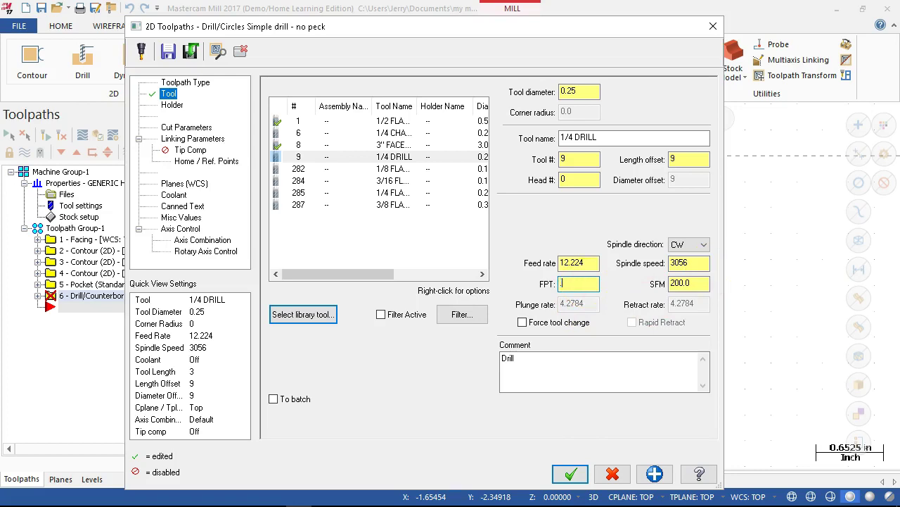
{"action": "type", "text": ".004"}
{"action": "key", "text": "Tab"}
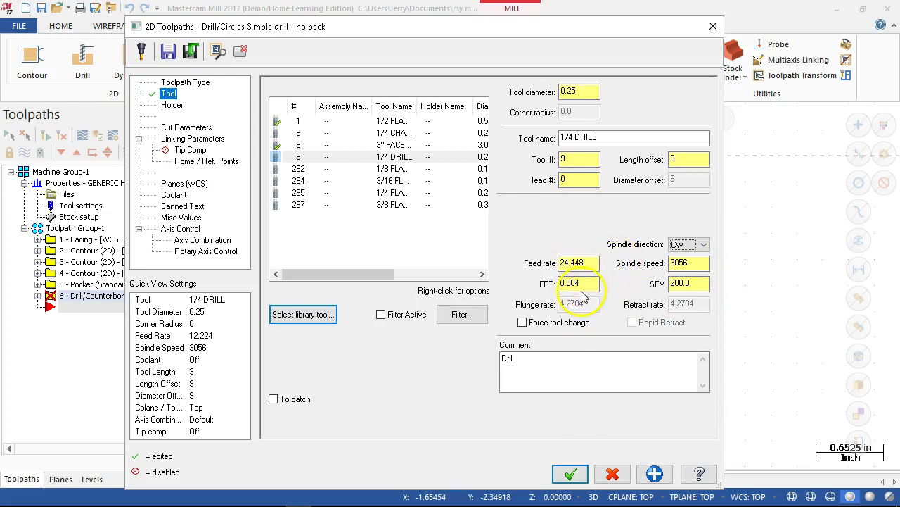
{"action": "left_click", "coordinate": [590, 263]}
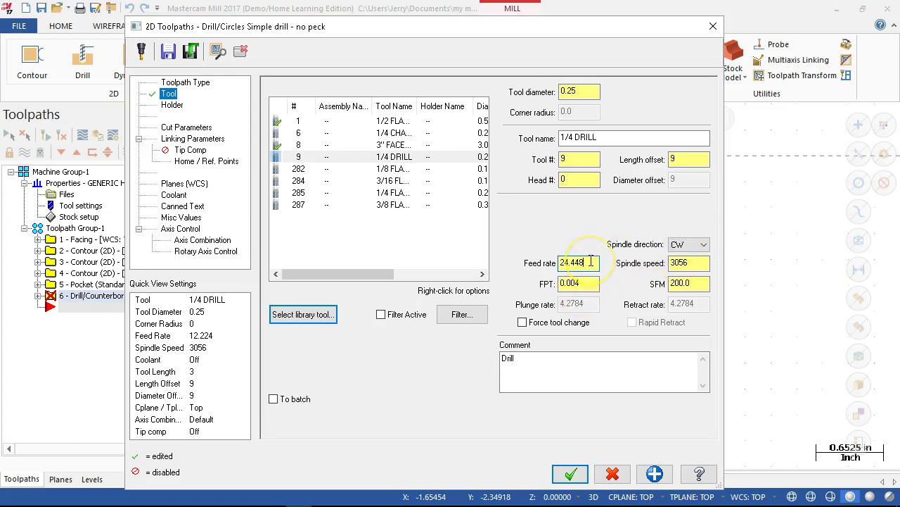
{"action": "key", "text": "Tab"}
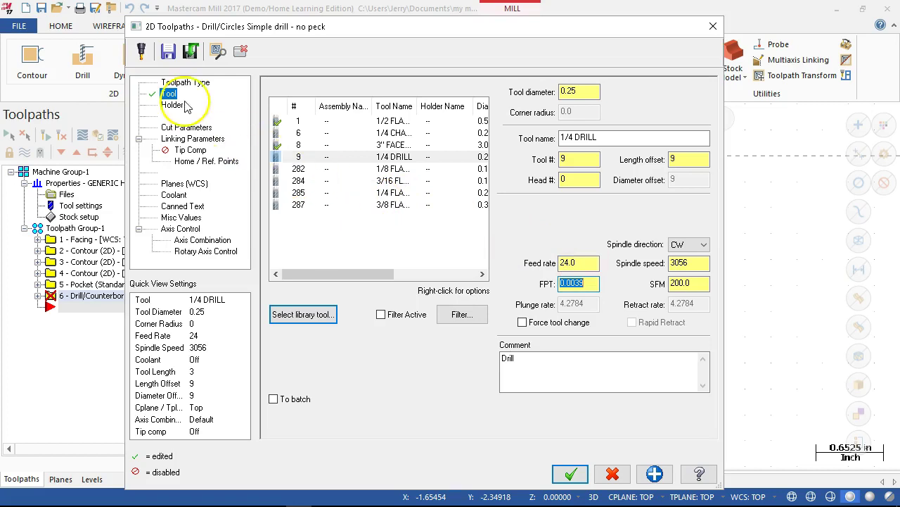
Step: Change the drilling cycle to Peck Drill with a peck of 0.05
{"action": "left_click", "coordinate": [185, 127]}
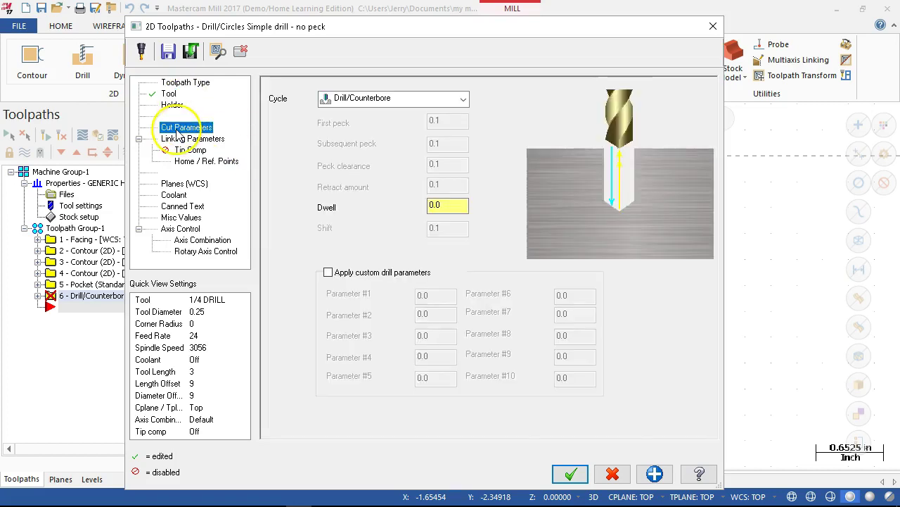
{"action": "left_click", "coordinate": [383, 100]}
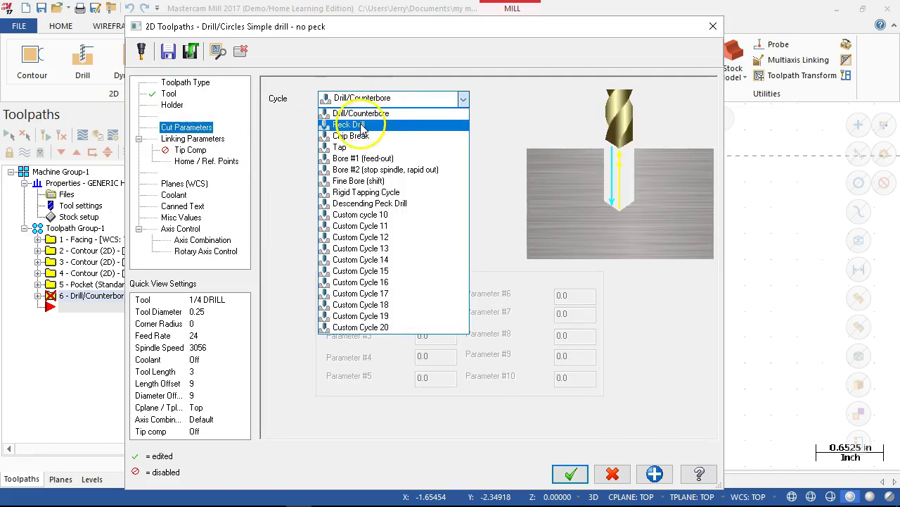
{"action": "left_click", "coordinate": [357, 125]}
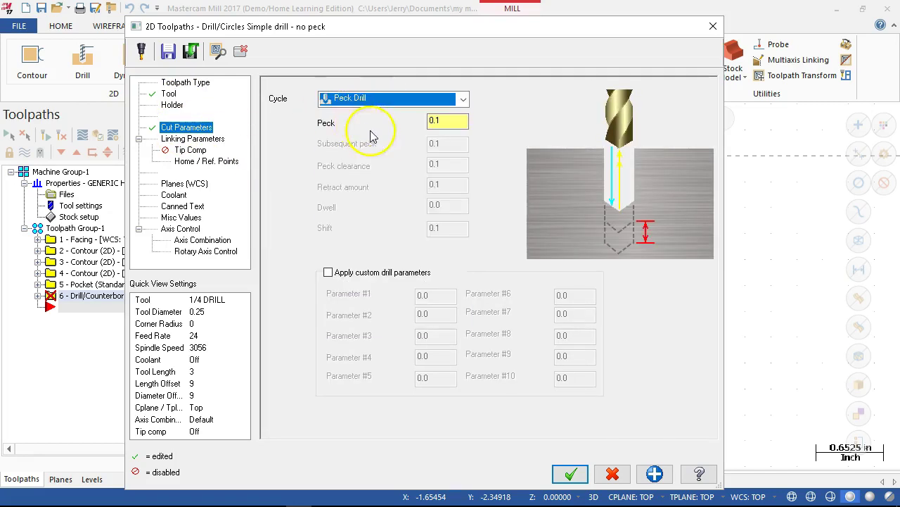
{"action": "left_click", "coordinate": [458, 120]}
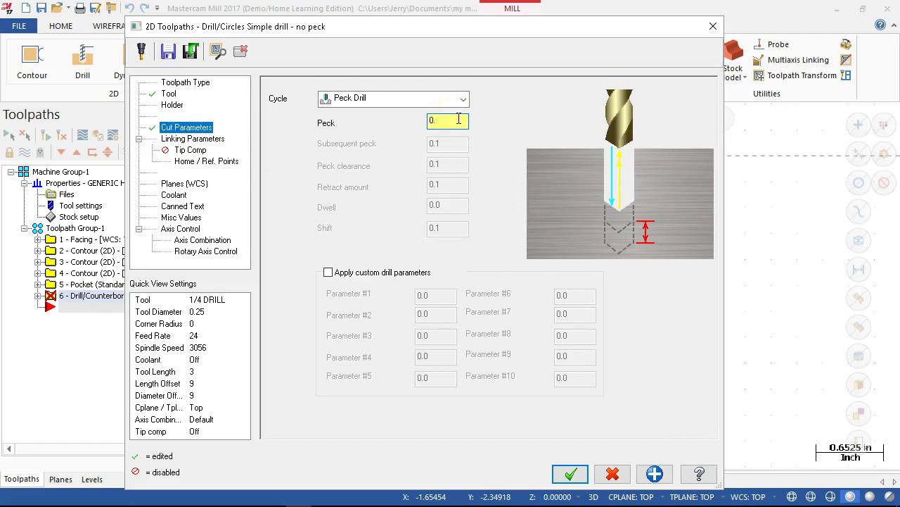
{"action": "type", "text": "0.05"}
{"action": "key", "text": "Tab"}
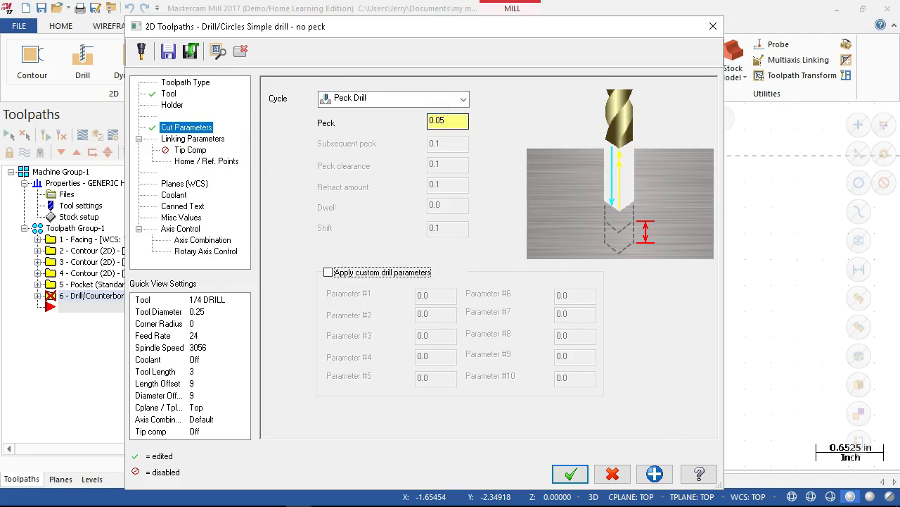
Step: In the drill's linking parameters, make the retract height absolute and set the top of stock to -0.5 incremental
{"action": "left_click", "coordinate": [177, 140]}
{"action": "left_click", "coordinate": [524, 301]}
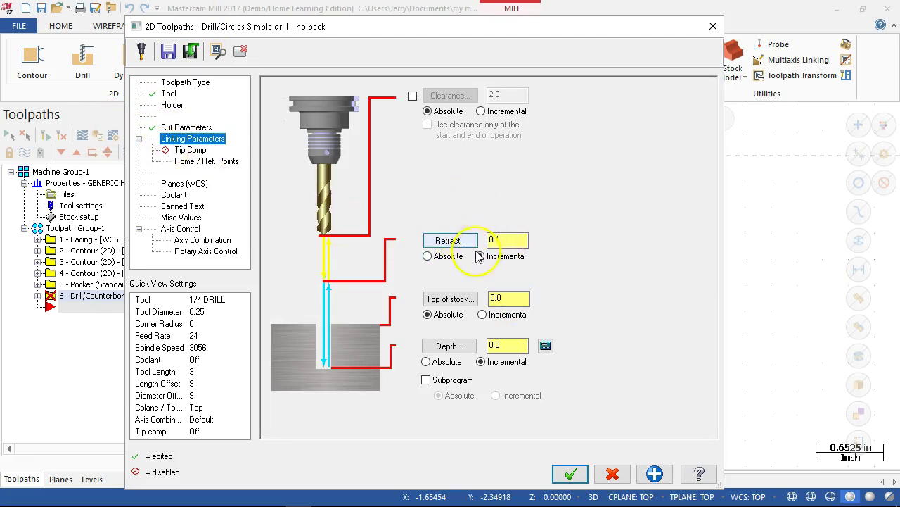
{"action": "left_click", "coordinate": [483, 315]}
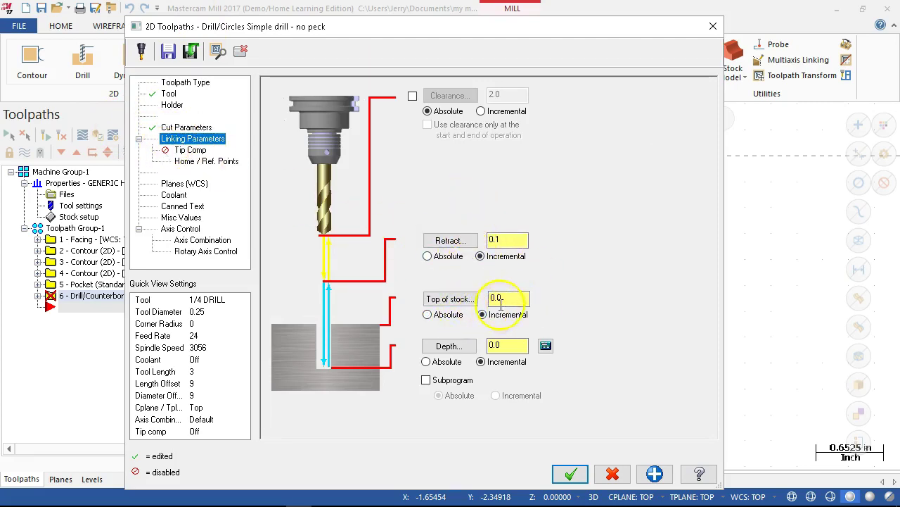
{"action": "left_click", "coordinate": [431, 257]}
{"action": "left_click", "coordinate": [506, 242]}
{"action": "left_click", "coordinate": [500, 304]}
{"action": "double_click", "coordinate": [520, 299]}
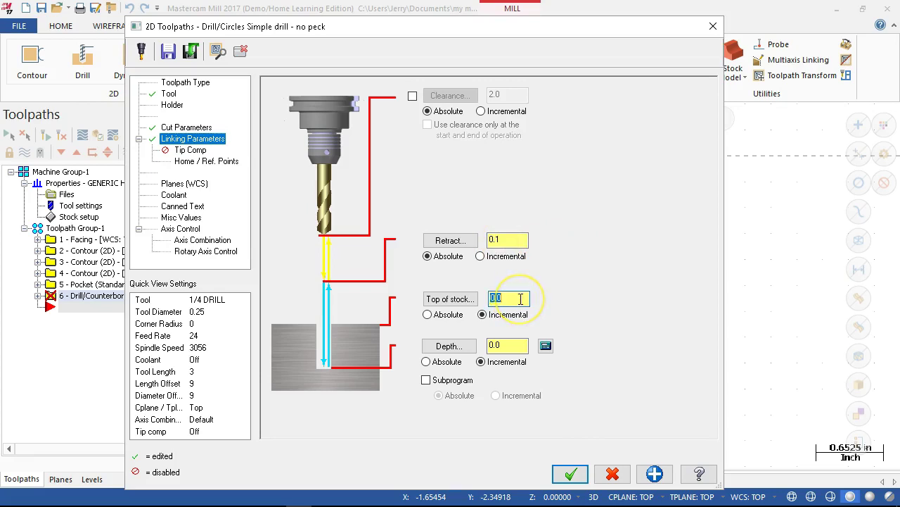
{"action": "type", "text": "-.5"}
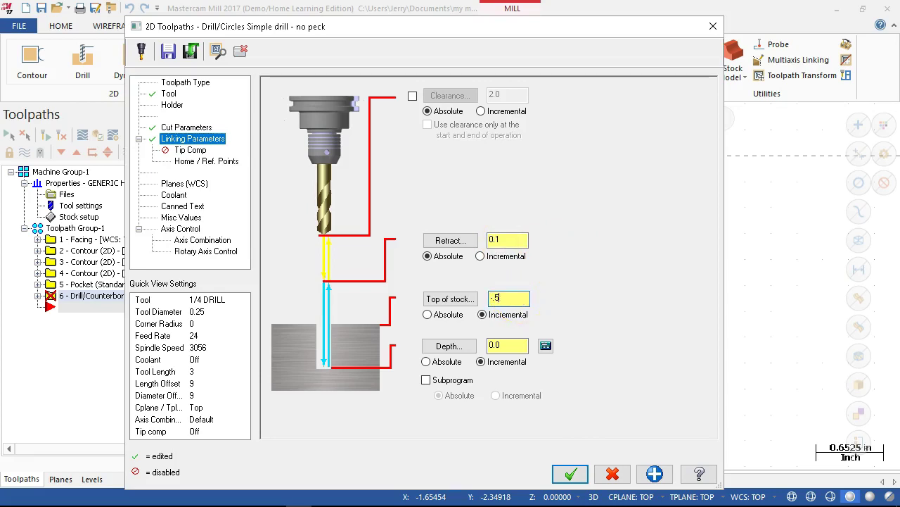
{"action": "key", "text": "Tab"}
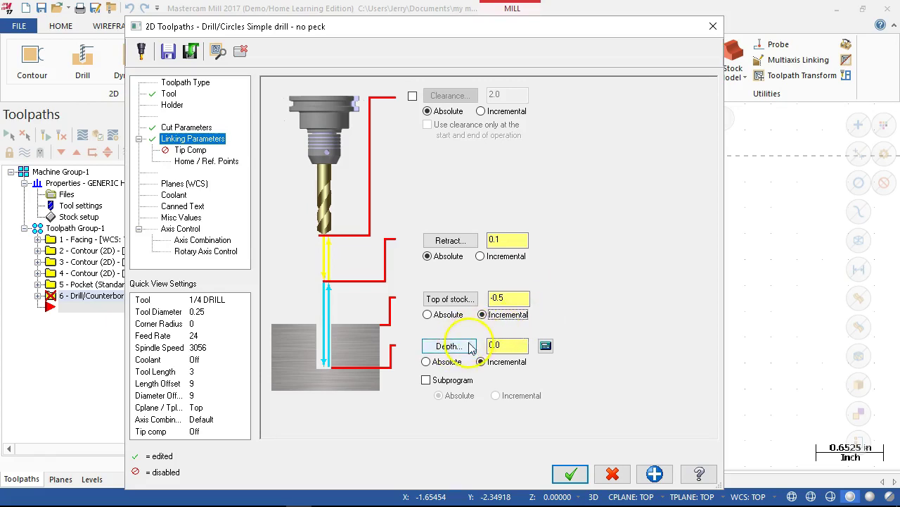
Step: Set the drilling depth to an absolute value of -0.75
{"action": "left_click", "coordinate": [501, 344]}
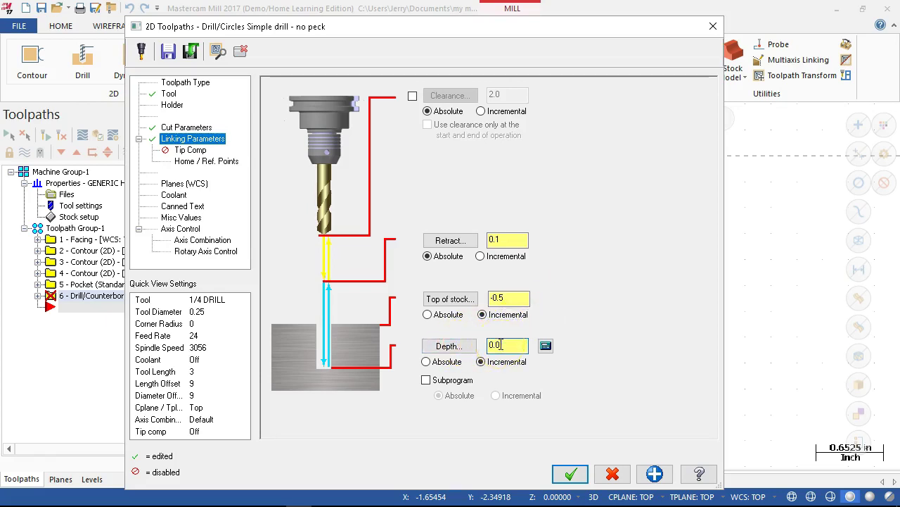
{"action": "left_click", "coordinate": [436, 361]}
{"action": "left_click", "coordinate": [521, 345]}
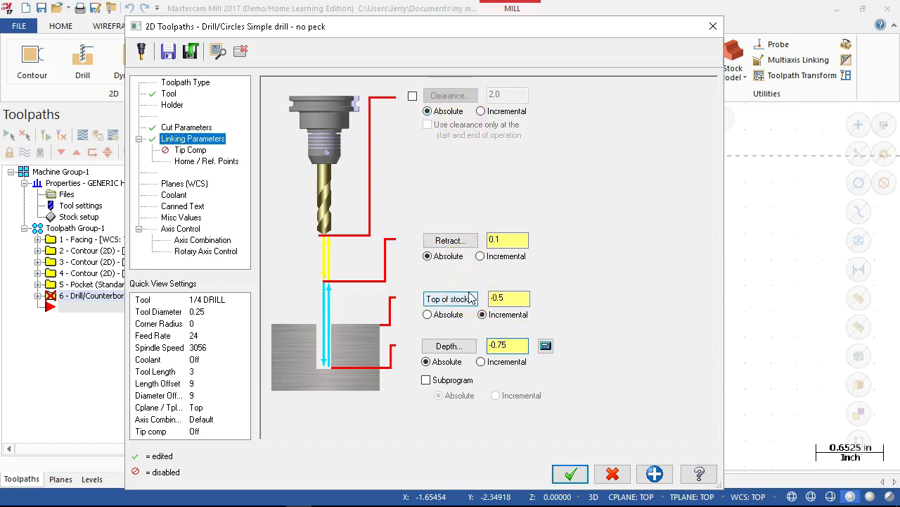
{"action": "left_click", "coordinate": [520, 298]}
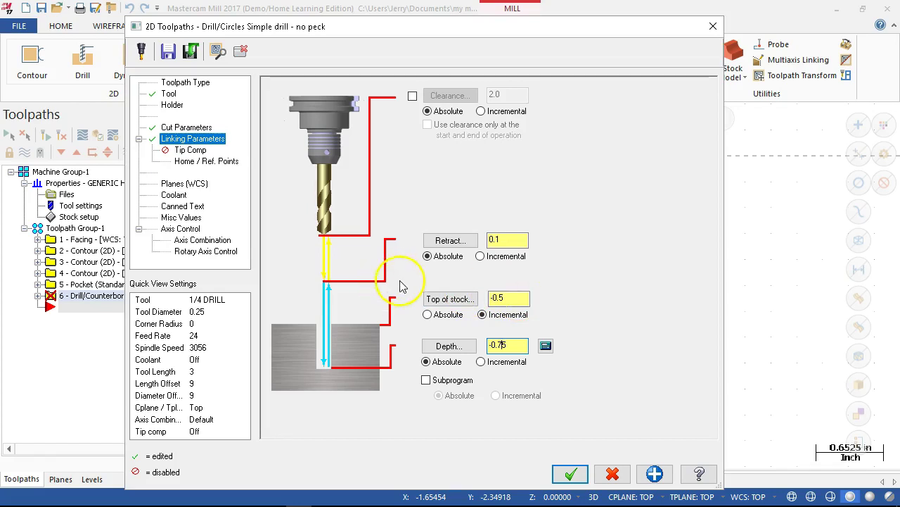
{"action": "left_click", "coordinate": [501, 242]}
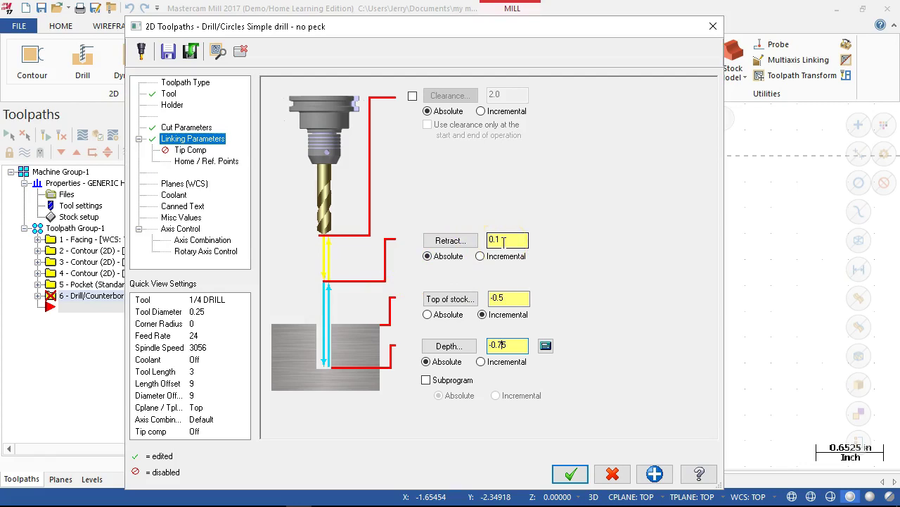
{"action": "left_click", "coordinate": [477, 298]}
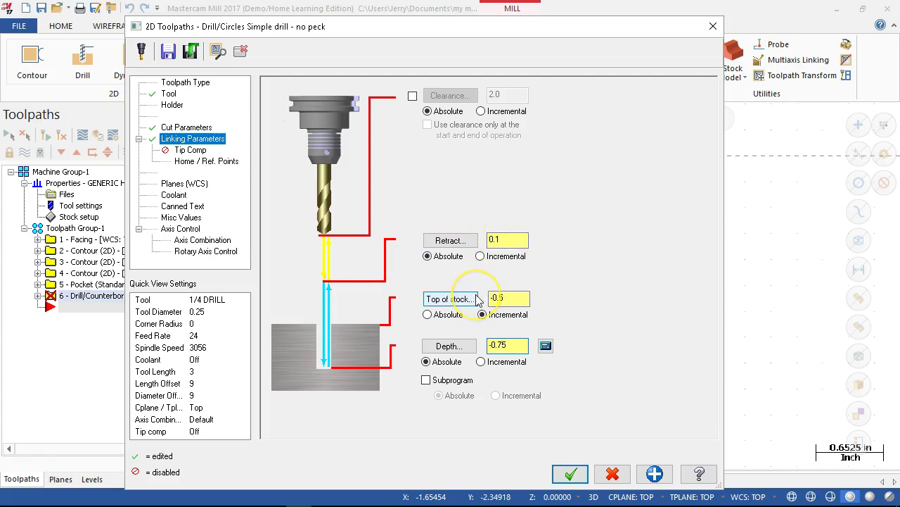
{"action": "left_click", "coordinate": [470, 311]}
{"action": "left_click", "coordinate": [495, 298]}
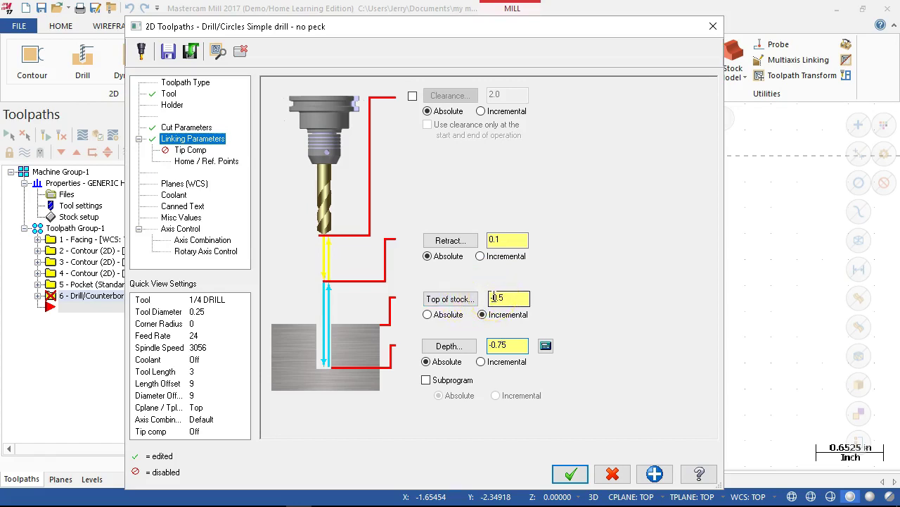
{"action": "left_click", "coordinate": [446, 328]}
{"action": "left_click", "coordinate": [494, 315]}
{"action": "left_click", "coordinate": [491, 330]}
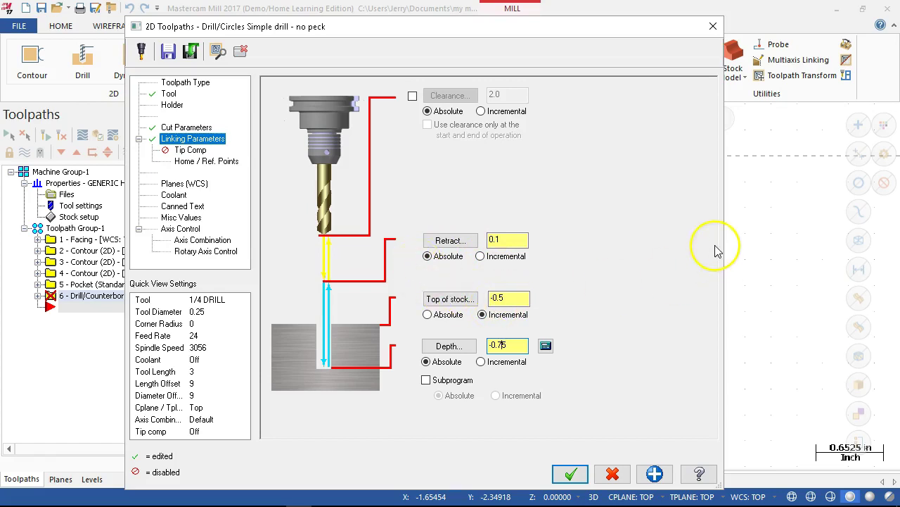
Step: Switch to Chrome to check the flange heights in section A-A of the part drawing, and return to Mastercam
{"action": "mouse_move", "coordinate": [316, 496]}
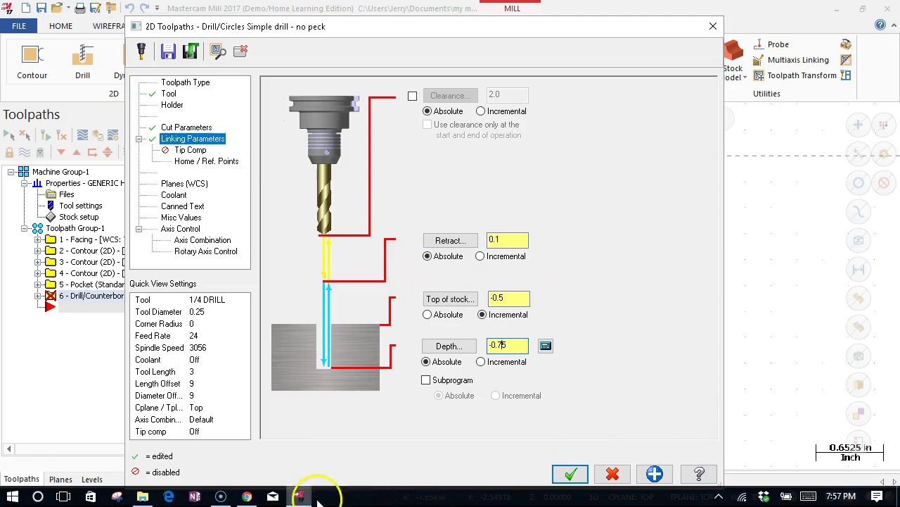
{"action": "left_click", "coordinate": [246, 496]}
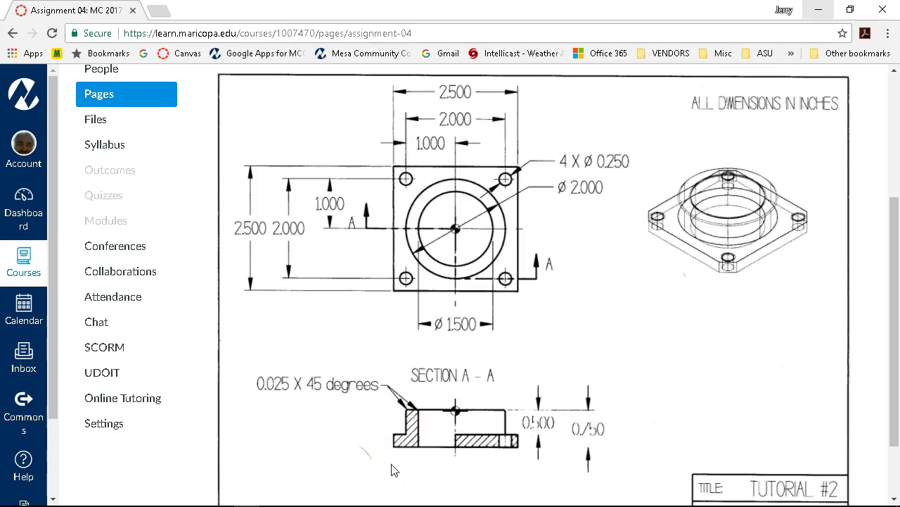
{"action": "left_click", "coordinate": [819, 10]}
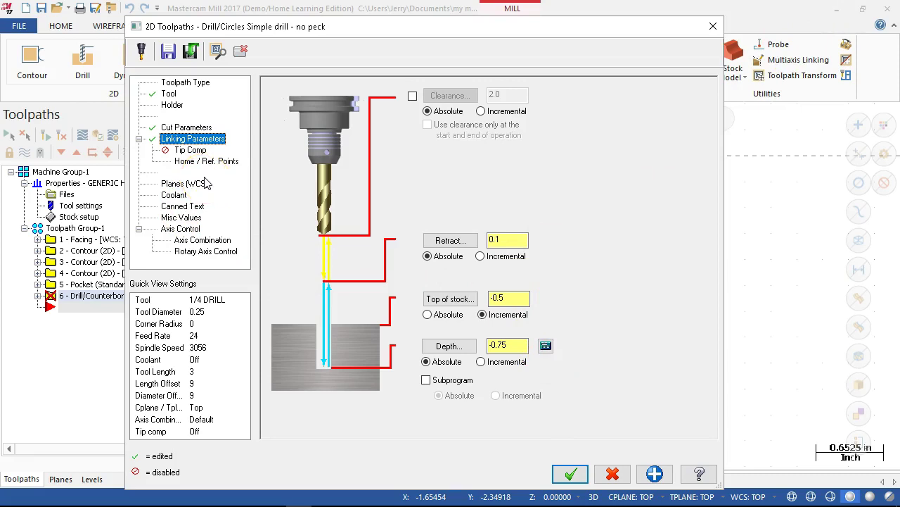
Step: Enable tip compensation for the drill and accept the toolpath parameters to generate the peck drill operation
{"action": "left_click", "coordinate": [192, 150]}
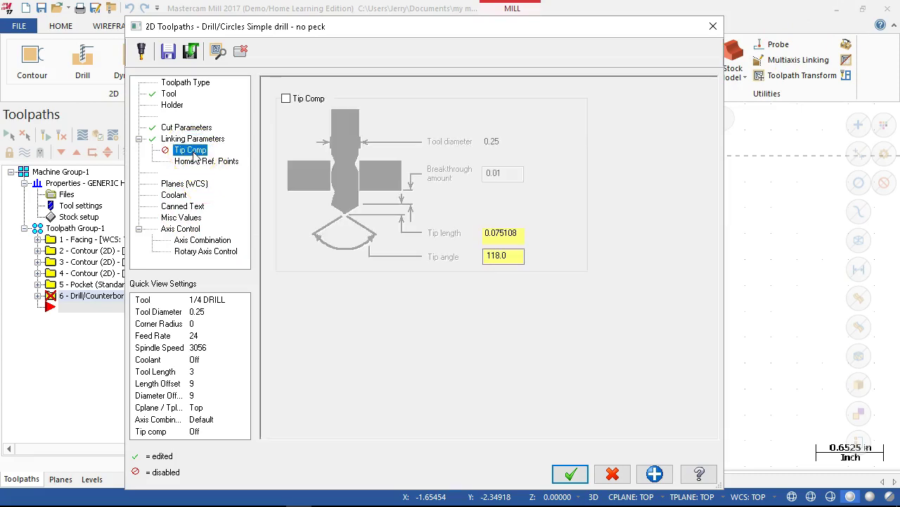
{"action": "left_click", "coordinate": [283, 99]}
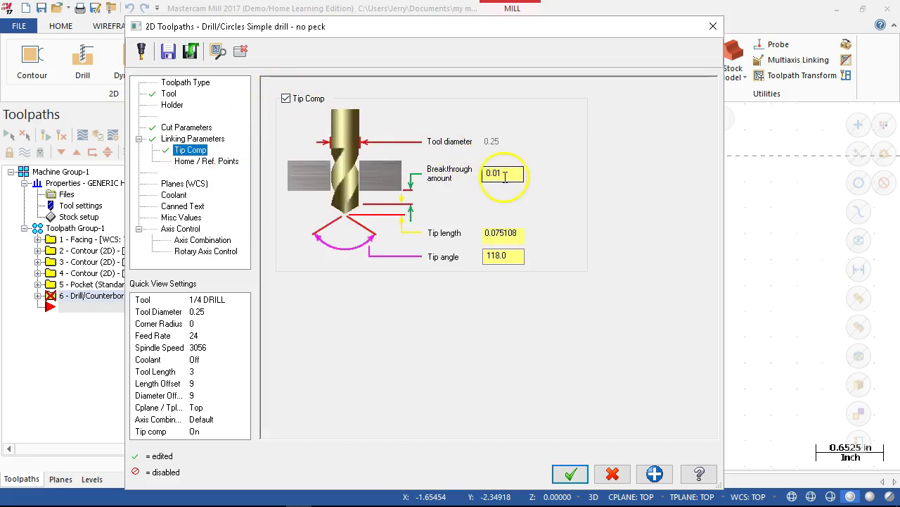
{"action": "left_click", "coordinate": [569, 474]}
{"action": "mouse_move", "coordinate": [477, 424]}
{"action": "middle_mouse_down"}
{"action": "mouse_move", "coordinate": [494, 302]}
{"action": "mouse_move", "coordinate": [479, 288]}
{"action": "mouse_move", "coordinate": [489, 402]}
{"action": "mouse_move", "coordinate": [506, 312]}
{"action": "mouse_move", "coordinate": [485, 376]}
{"action": "mouse_move", "coordinate": [483, 439]}
{"action": "middle_mouse_up"}
{"action": "scroll", "coordinate": [483, 433], "scroll_direction": "up", "scroll_amount": 3}
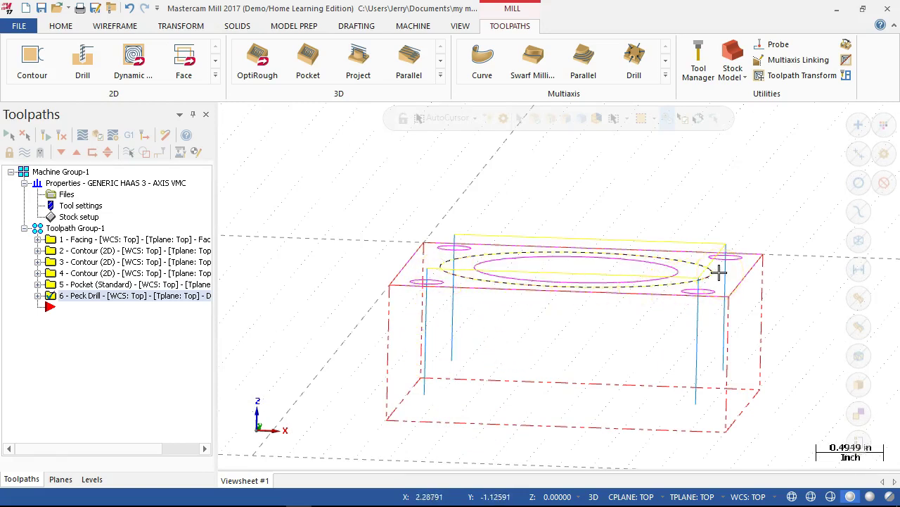
Step: Reopen the peck drill operation's linking parameters and enable an absolute clearance height of 0.1
{"action": "left_click", "coordinate": [39, 296]}
{"action": "left_click", "coordinate": [86, 307]}
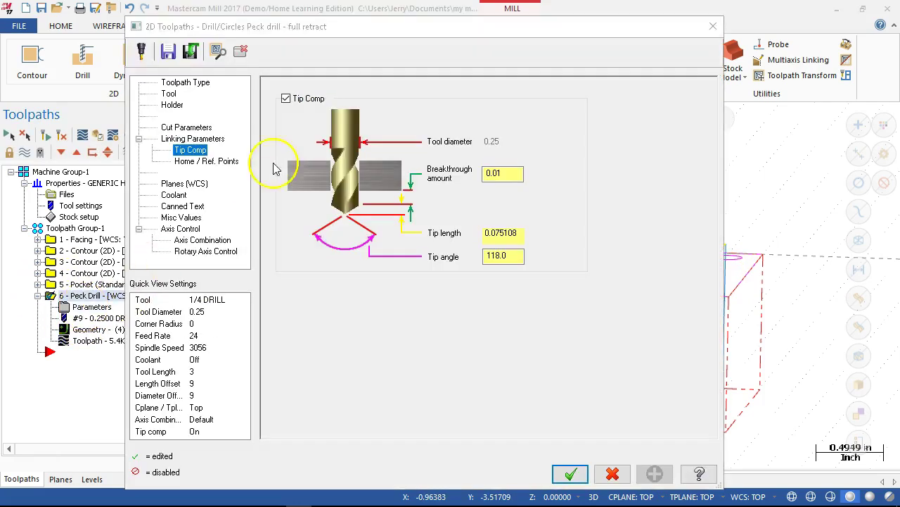
{"action": "left_click", "coordinate": [192, 139]}
{"action": "left_click", "coordinate": [412, 96]}
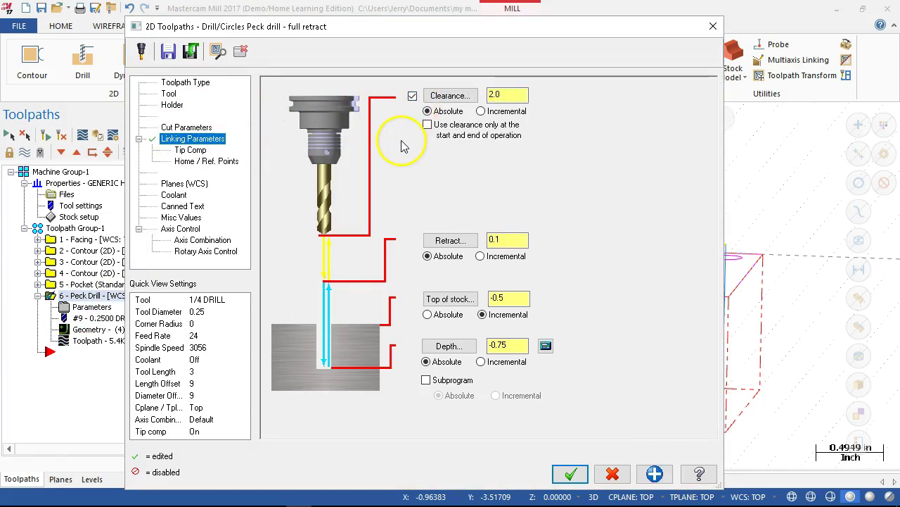
{"action": "left_click", "coordinate": [506, 95]}
{"action": "type", "text": "0.1"}
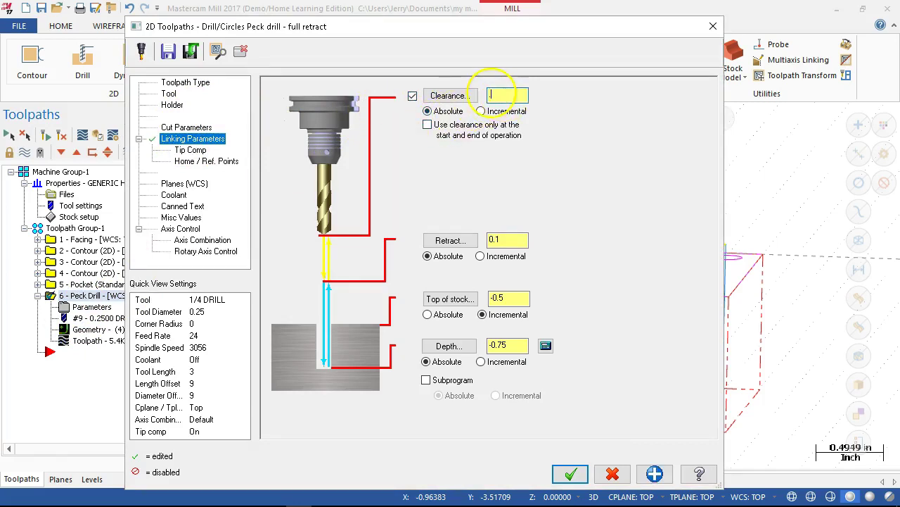
{"action": "key", "text": "Tab"}
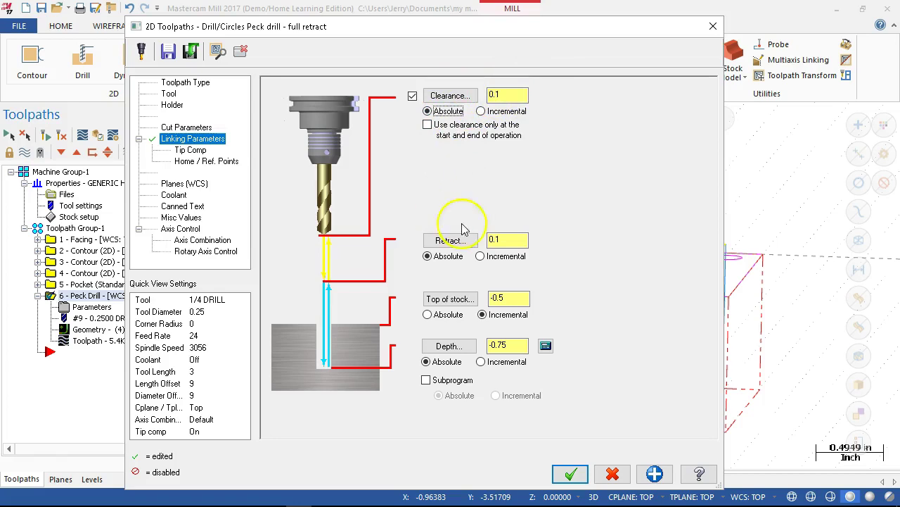
Step: Make the retract height incremental, accept the parameters and regenerate the peck drill toolpath
{"action": "left_click", "coordinate": [481, 256]}
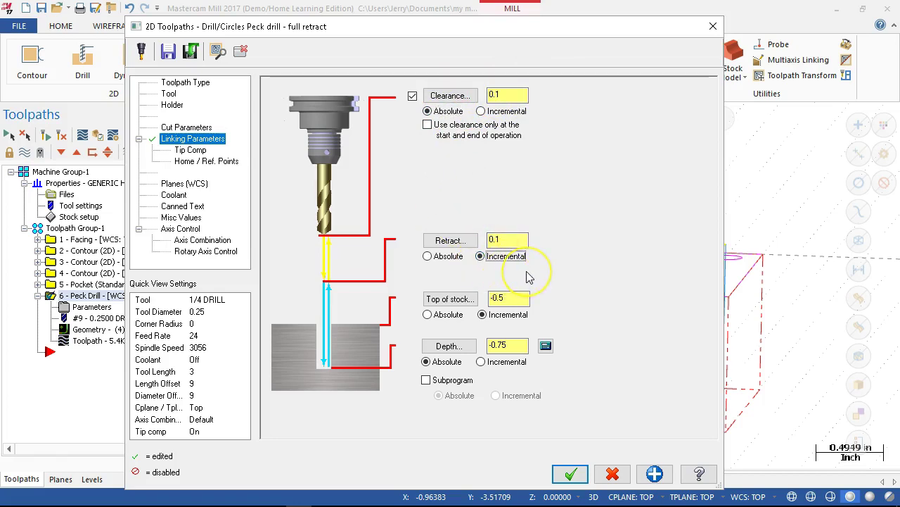
{"action": "left_click", "coordinate": [511, 296]}
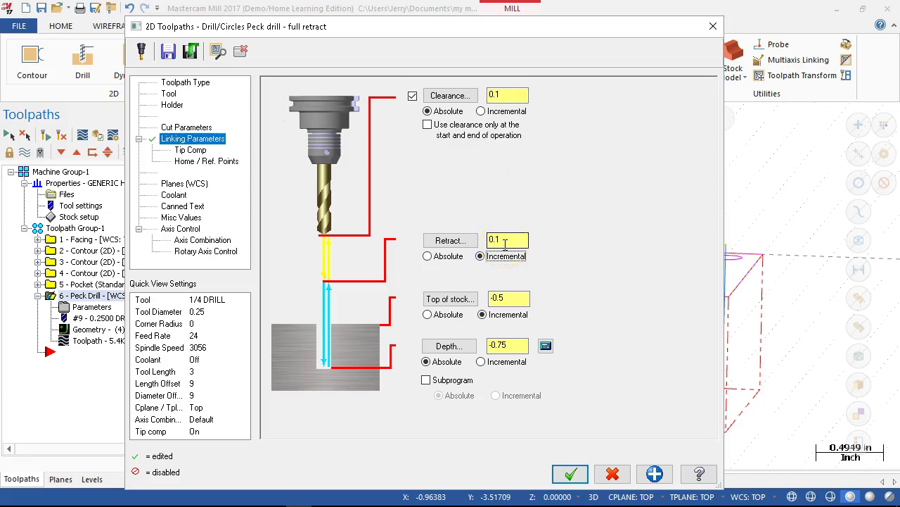
{"action": "left_click", "coordinate": [518, 297]}
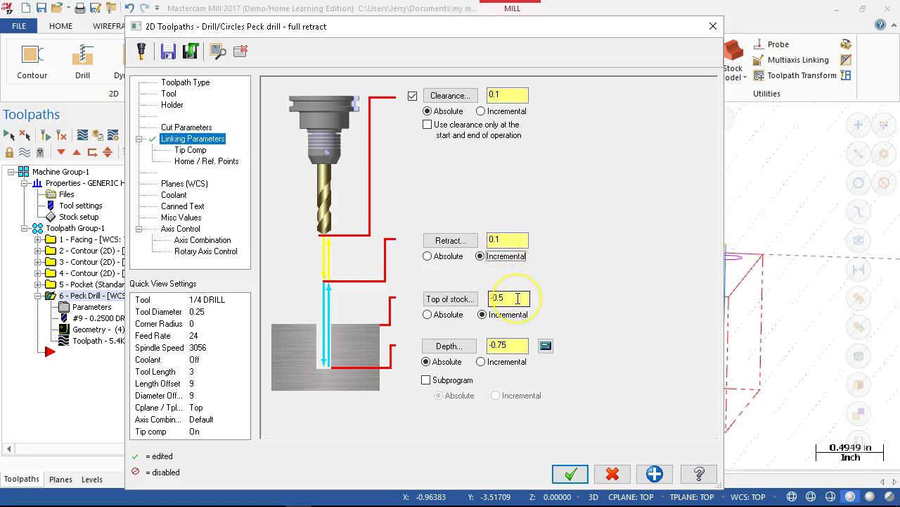
{"action": "left_click", "coordinate": [512, 346]}
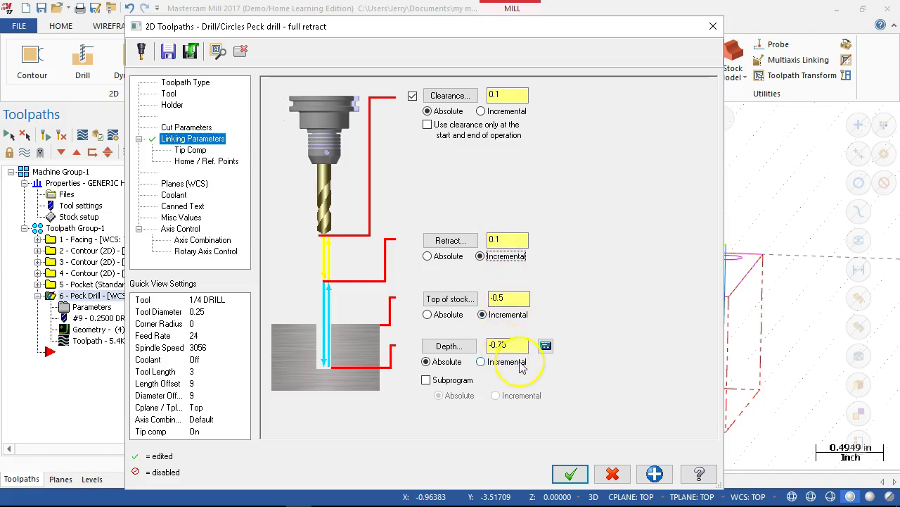
{"action": "left_click", "coordinate": [516, 342]}
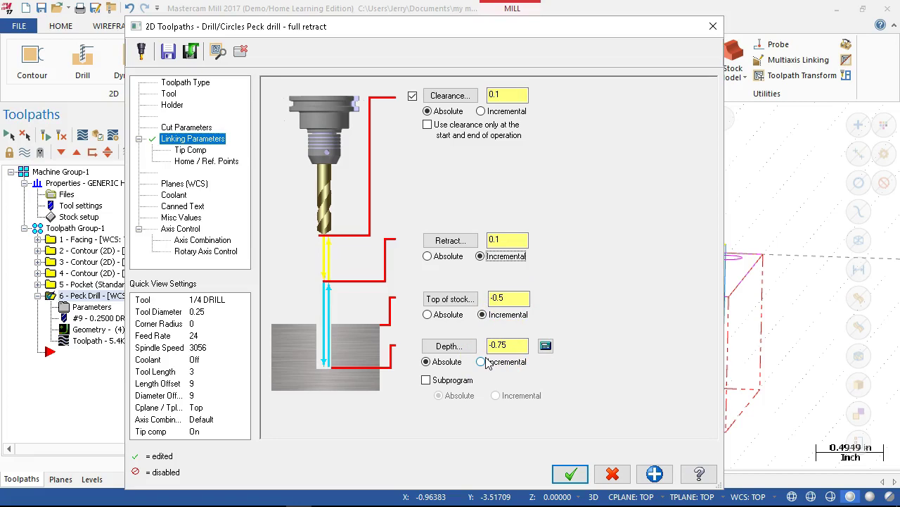
{"action": "left_click", "coordinate": [568, 474]}
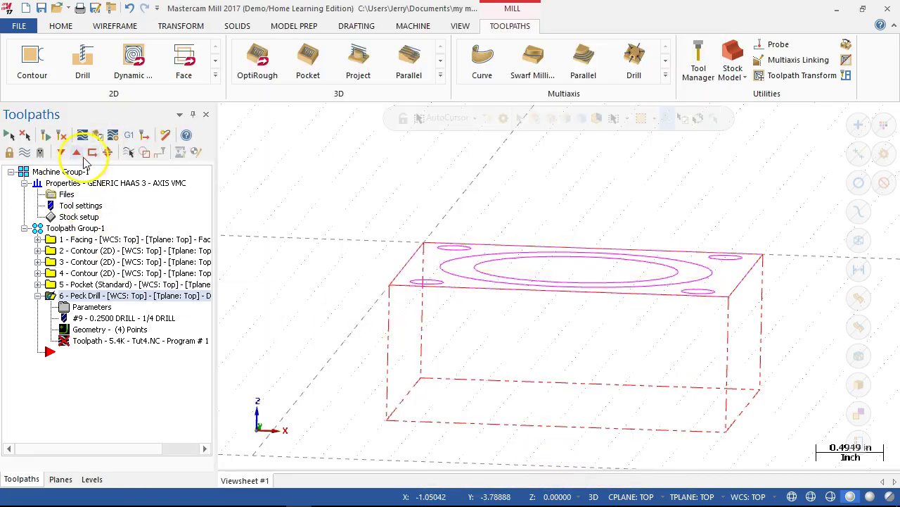
{"action": "left_click", "coordinate": [61, 135]}
Step: Examine the regenerated rapid and feed moves at the corner holes in a 3D view
{"action": "middle_click_drag", "start_coordinate": [261, 252], "coordinate": [326, 255]}
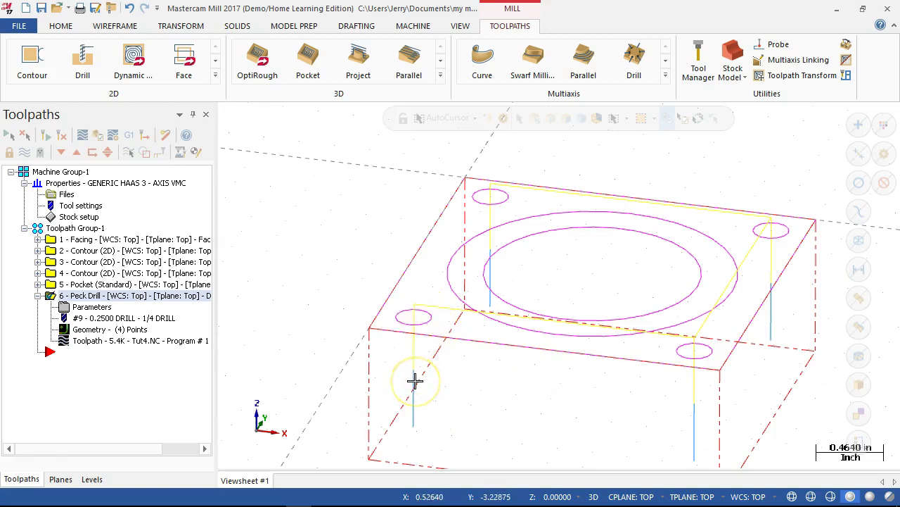
{"action": "left_click_drag", "start_coordinate": [413, 408], "coordinate": [412, 439]}
{"action": "middle_click_drag", "start_coordinate": [411, 441], "coordinate": [405, 363]}
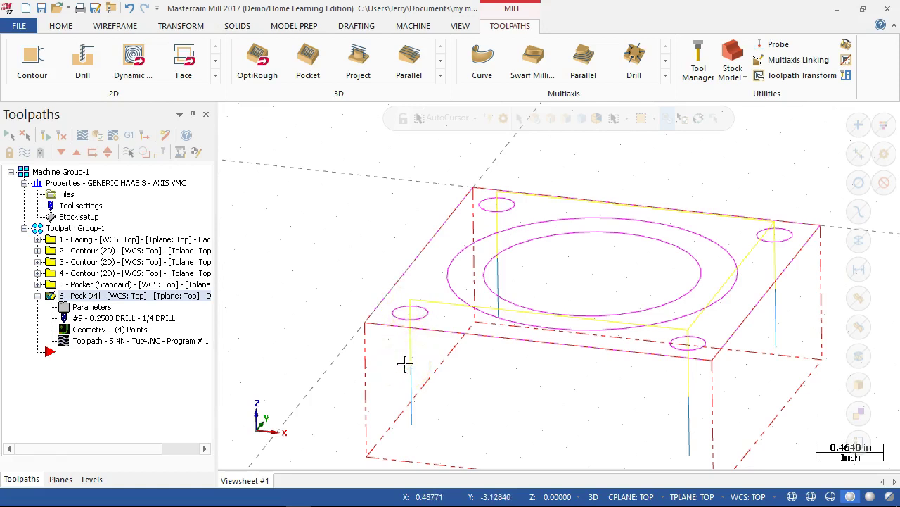
{"action": "middle_click_drag", "start_coordinate": [405, 363], "coordinate": [412, 423]}
{"action": "middle_click_drag", "start_coordinate": [411, 423], "coordinate": [402, 348]}
Step: Return to the top view of the part and save the file
{"action": "key", "text": "alt+1"}
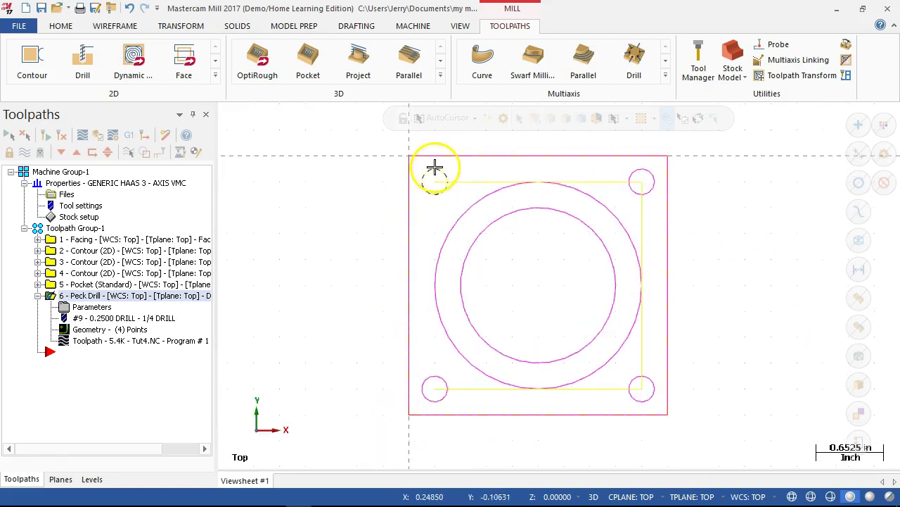
{"action": "scroll", "coordinate": [427, 148], "scroll_direction": "down", "scroll_amount": 1}
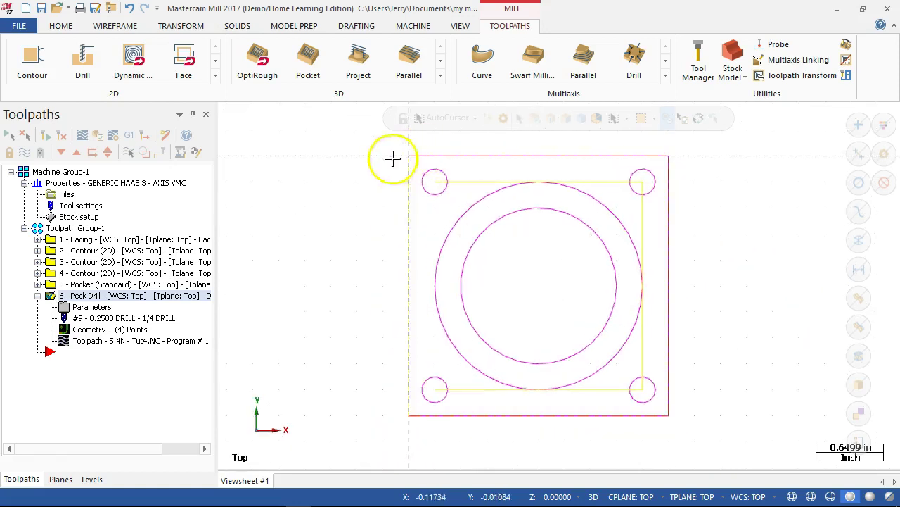
{"action": "middle_click_drag", "start_coordinate": [486, 232], "coordinate": [497, 241]}
{"action": "left_click", "coordinate": [500, 226]}
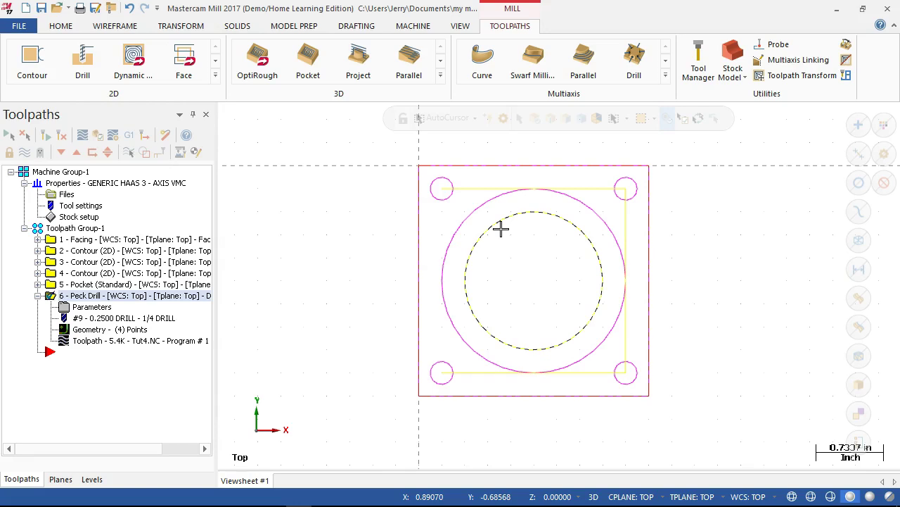
{"action": "left_click", "coordinate": [385, 279]}
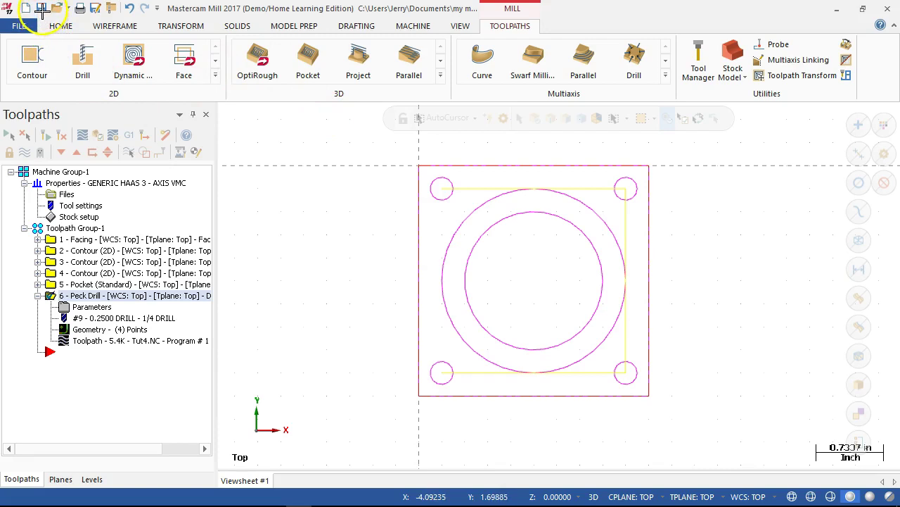
{"action": "left_click", "coordinate": [41, 12]}
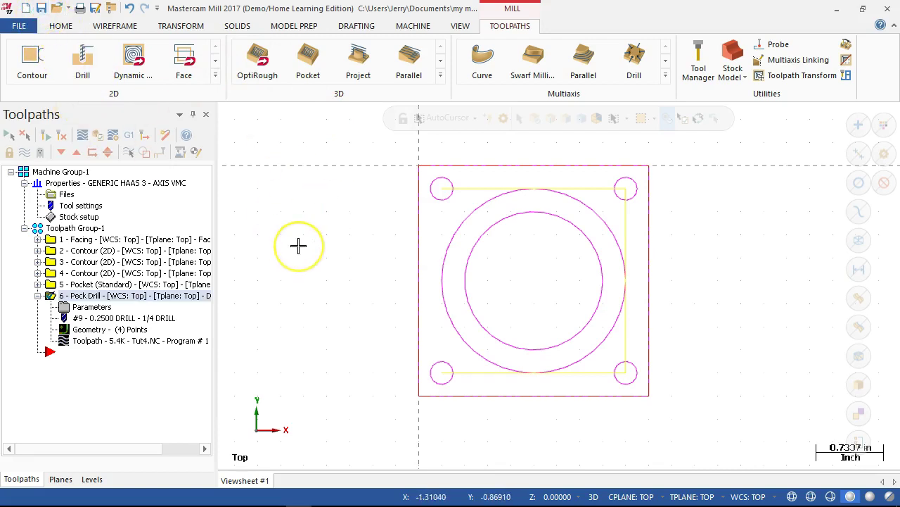
Step: Review the peck drill operation's linking parameters and its moves between the corner holes in 3D and top views
{"action": "left_click", "coordinate": [38, 295]}
{"action": "mouse_move", "coordinate": [373, 297]}
{"action": "middle_mouse_down"}
{"action": "mouse_move", "coordinate": [412, 253]}
{"action": "mouse_move", "coordinate": [394, 225]}
{"action": "mouse_move", "coordinate": [366, 239]}
{"action": "middle_mouse_up"}
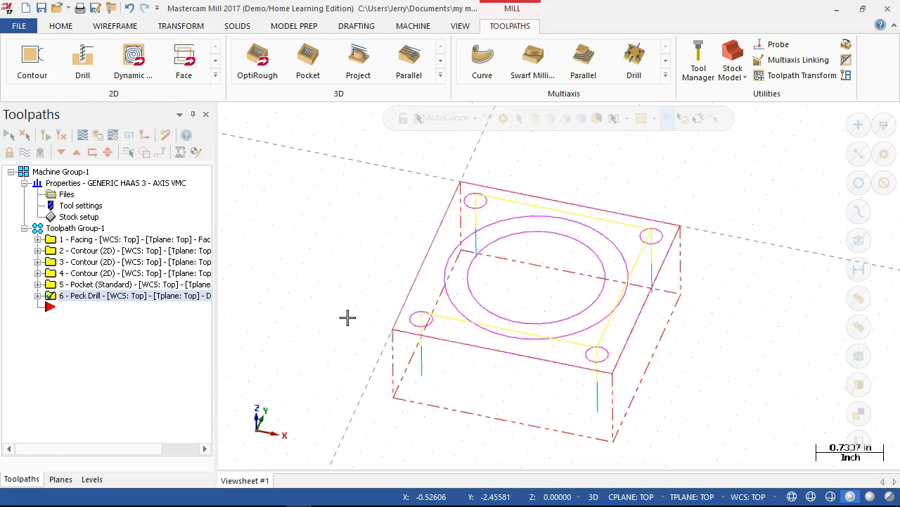
{"action": "left_click", "coordinate": [38, 296]}
{"action": "left_click", "coordinate": [88, 306]}
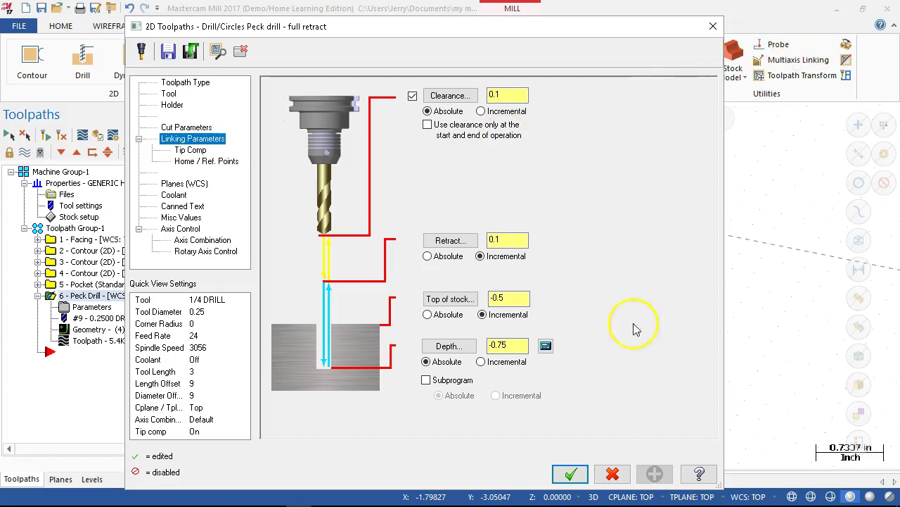
{"action": "left_click", "coordinate": [612, 475]}
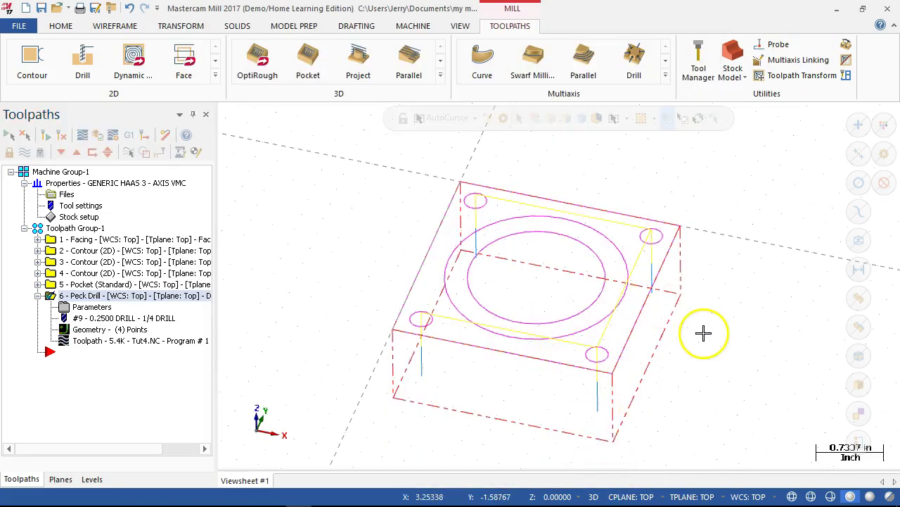
{"action": "key", "text": "alt+1"}
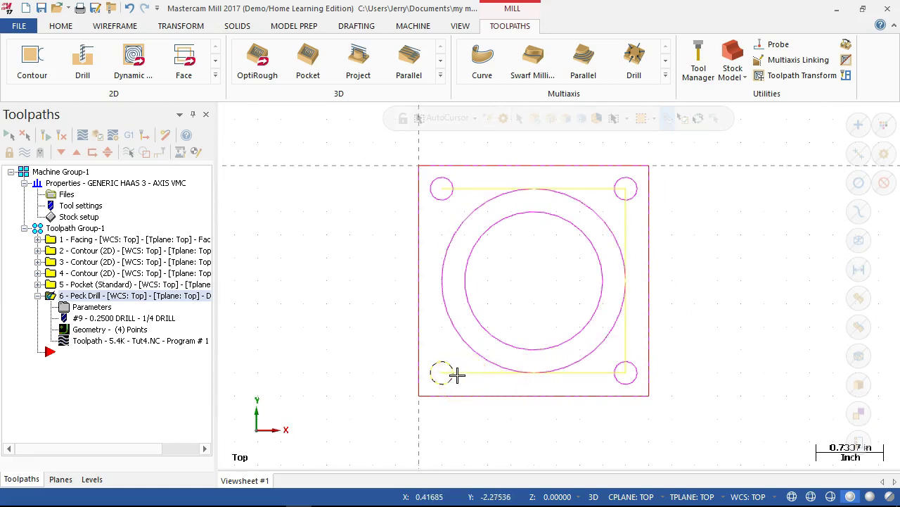
{"action": "mouse_move", "coordinate": [457, 374]}
{"action": "left_mouse_down"}
{"action": "mouse_move", "coordinate": [477, 394]}
{"action": "mouse_move", "coordinate": [627, 378]}
{"action": "left_mouse_up"}
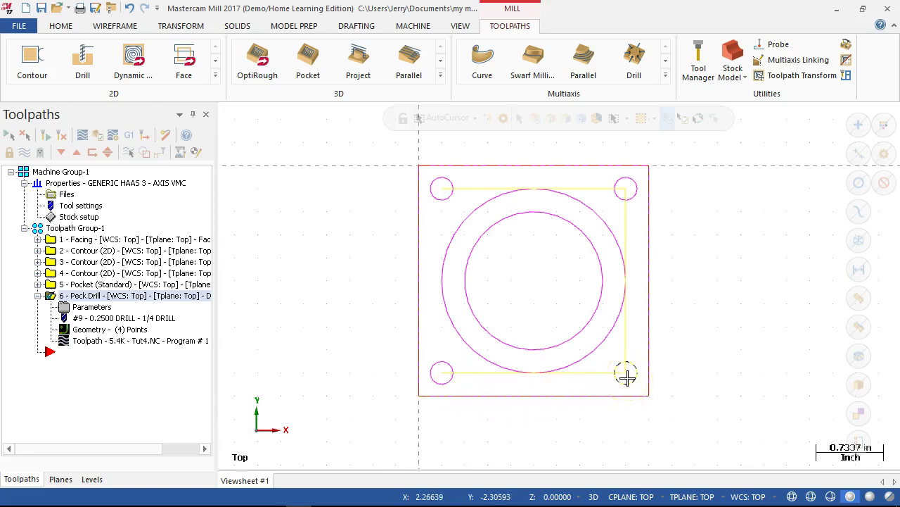
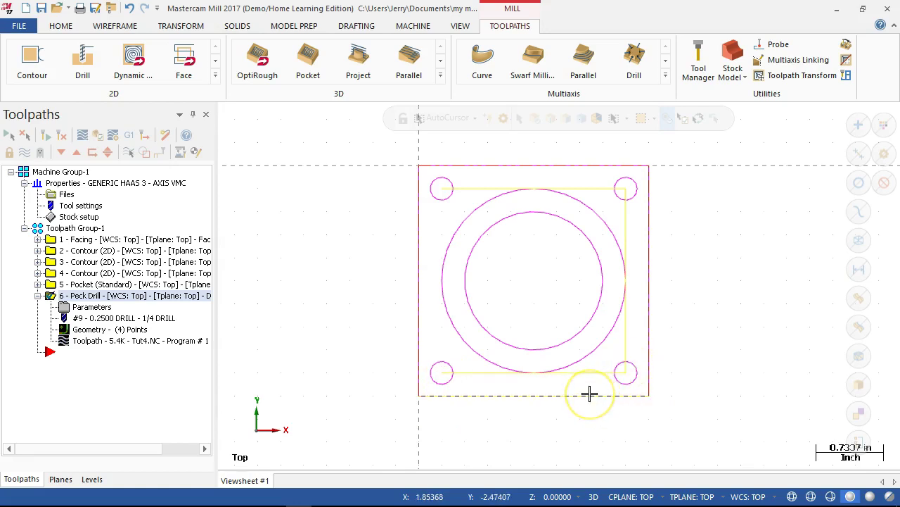
{"action": "middle_click_drag", "start_coordinate": [590, 394], "coordinate": [568, 331]}
{"action": "key", "text": "alt+1"}
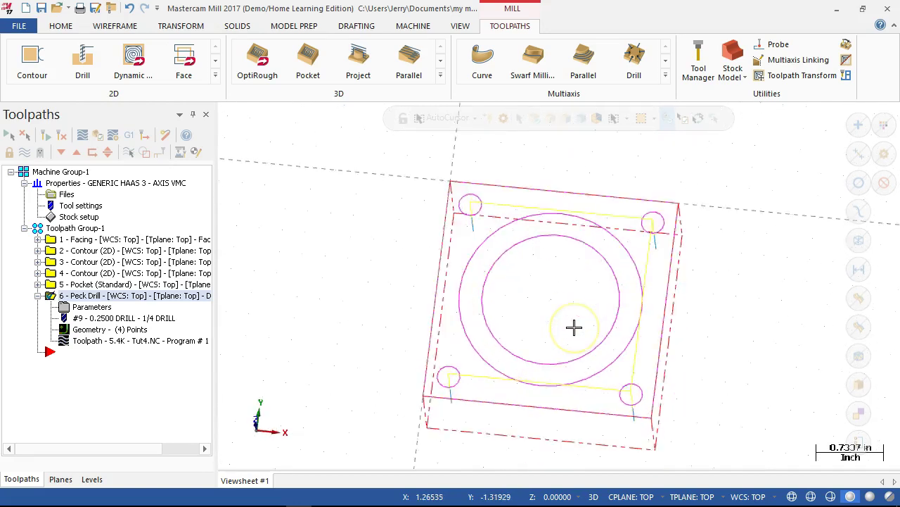
Step: Add a new 2D contour operation after the peck drill without selecting any chain, and keep the operation
{"action": "left_click", "coordinate": [38, 295]}
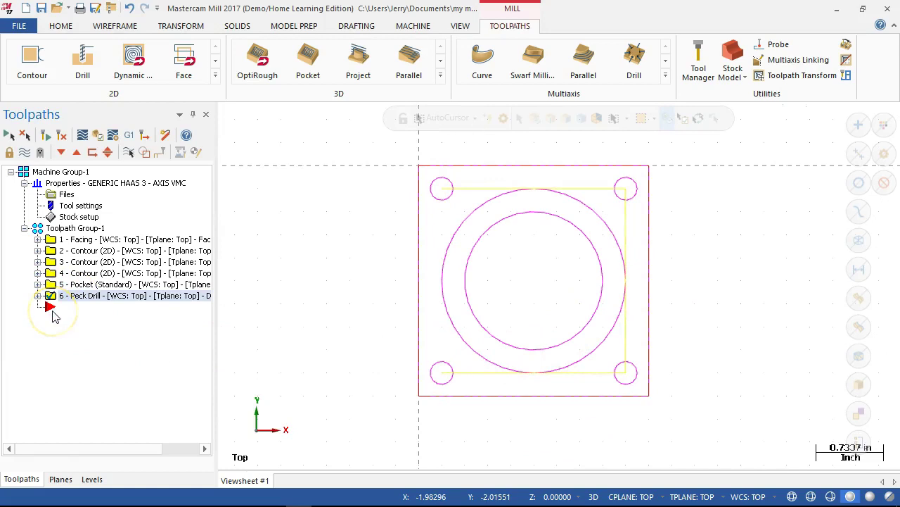
{"action": "right_click", "coordinate": [53, 313]}
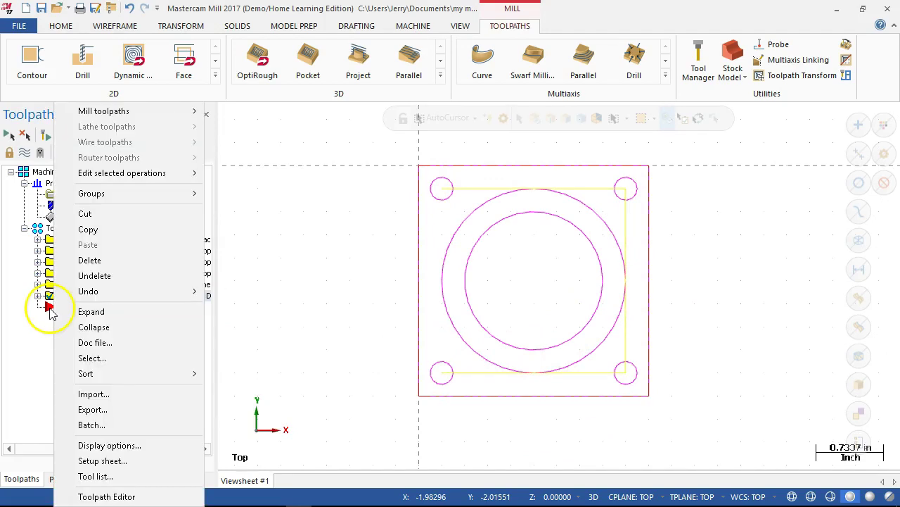
{"action": "mouse_move", "coordinate": [121, 111]}
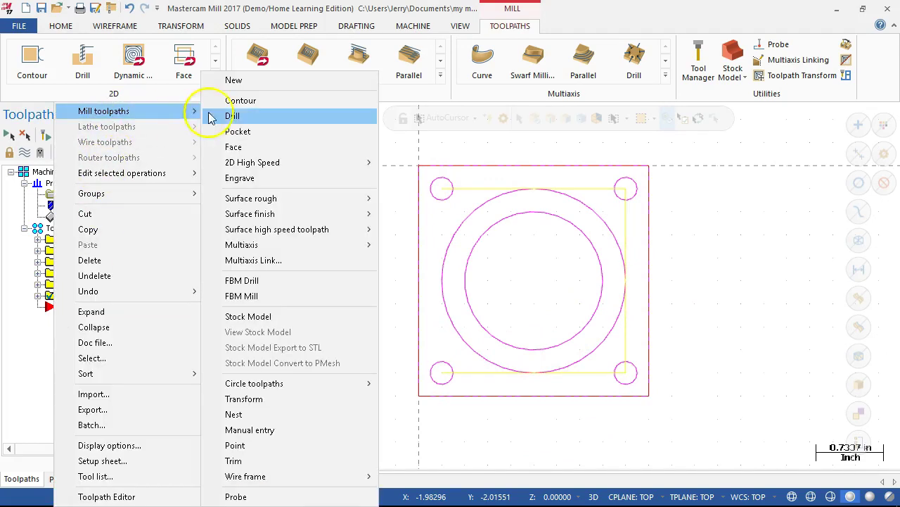
{"action": "left_click", "coordinate": [238, 101]}
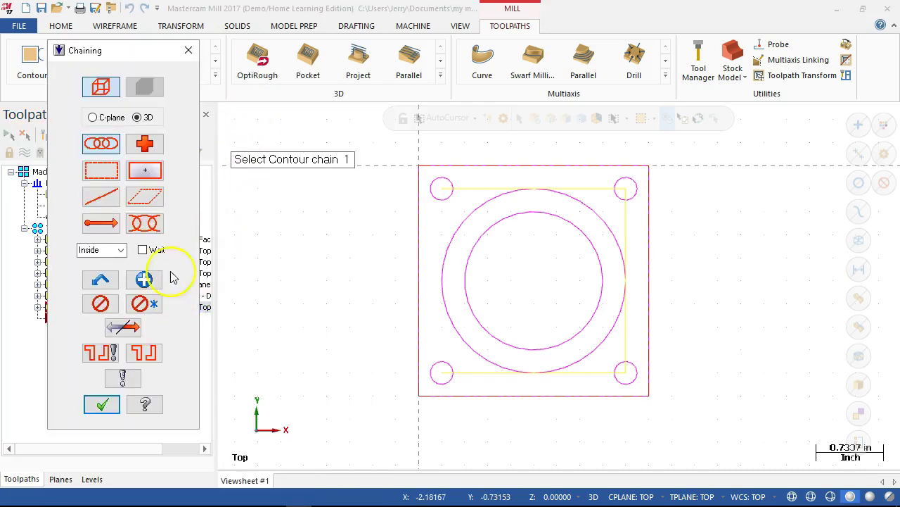
{"action": "left_click", "coordinate": [101, 405]}
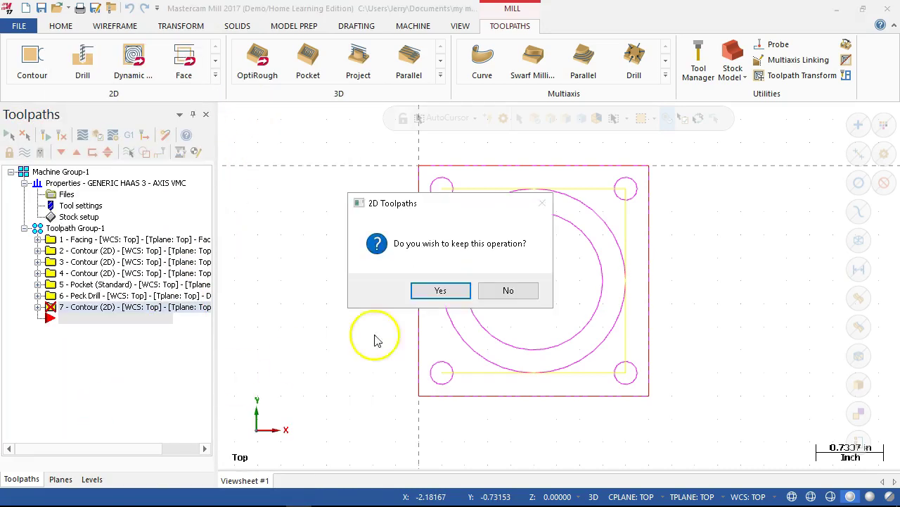
{"action": "left_click", "coordinate": [435, 291]}
Step: Add the outer circle and the inner circle as chains to the new contour operation's geometry
{"action": "left_click", "coordinate": [37, 307]}
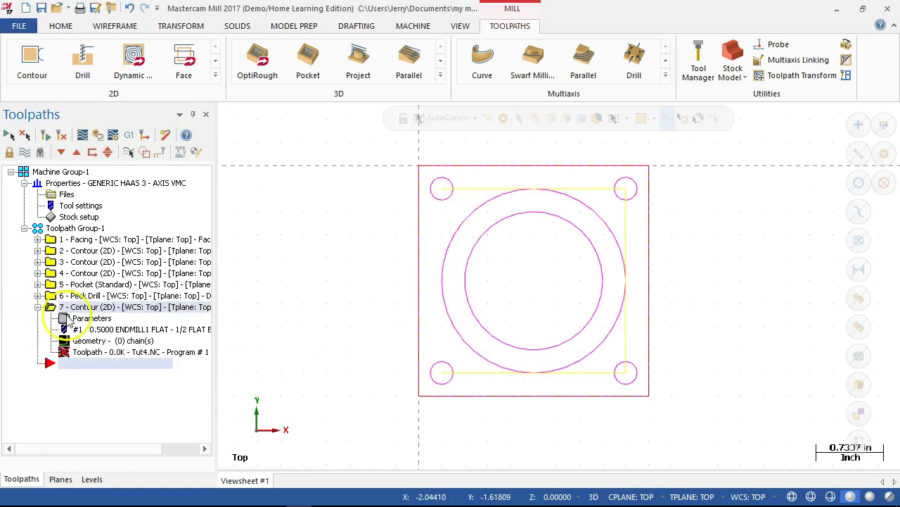
{"action": "left_click", "coordinate": [68, 319]}
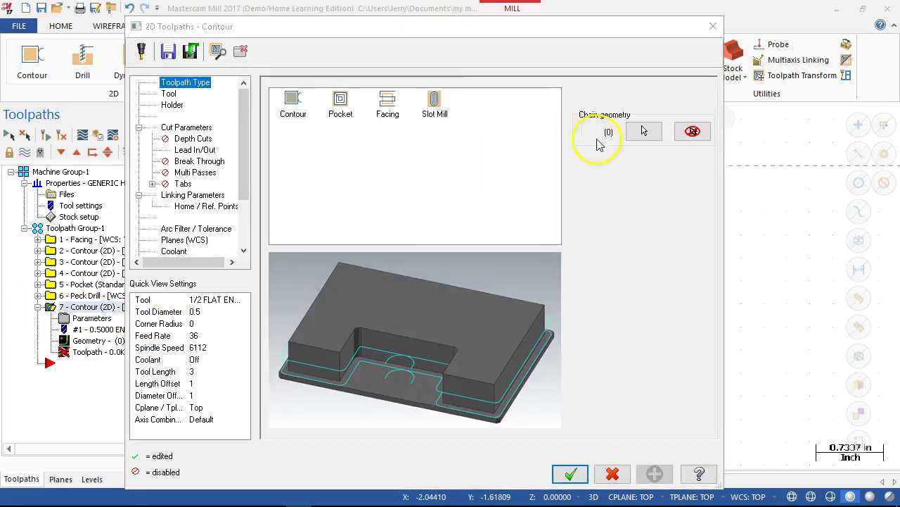
{"action": "left_click", "coordinate": [642, 131]}
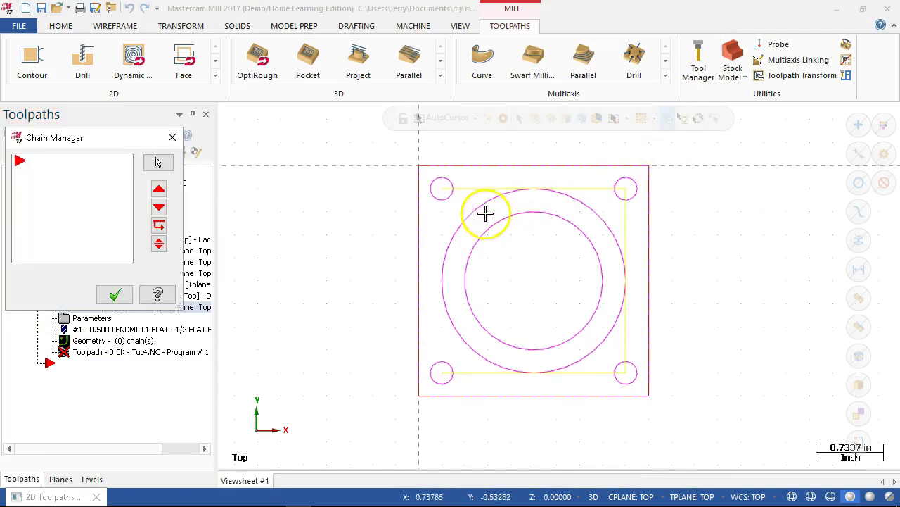
{"action": "right_click", "coordinate": [80, 182]}
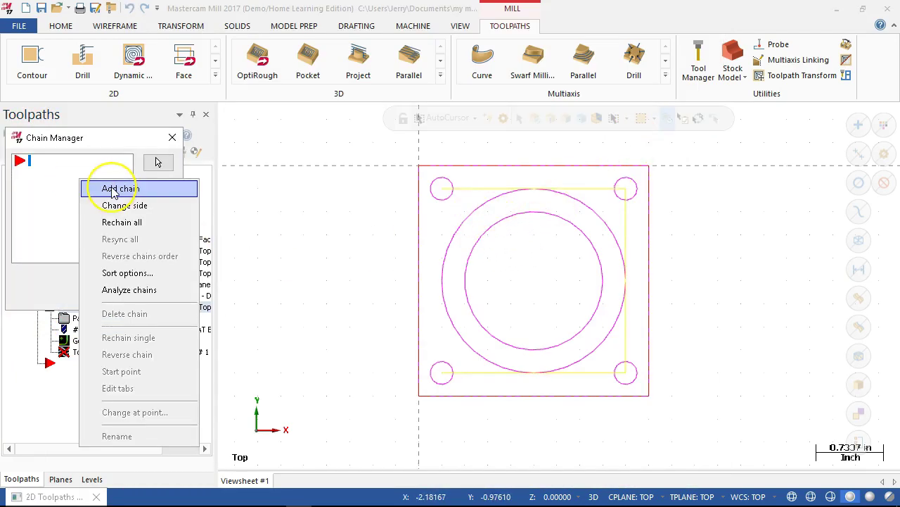
{"action": "left_click", "coordinate": [113, 189]}
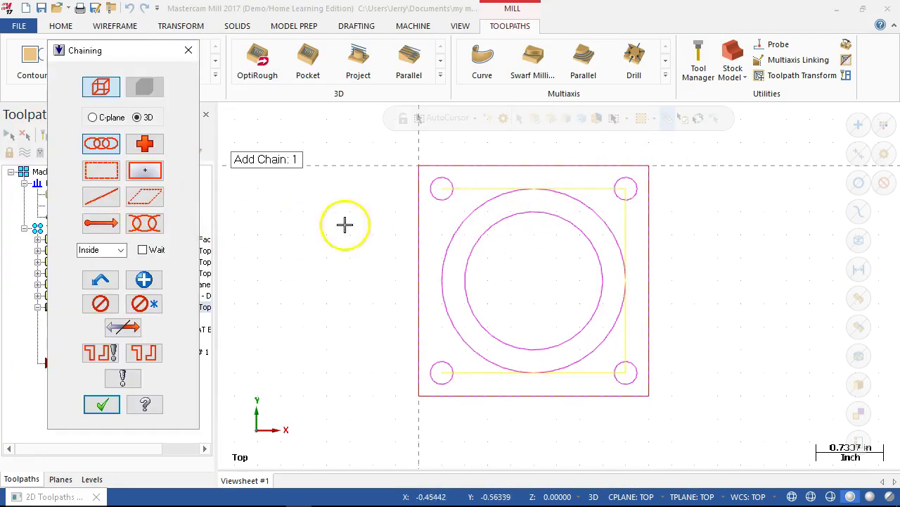
{"action": "left_click", "coordinate": [478, 209]}
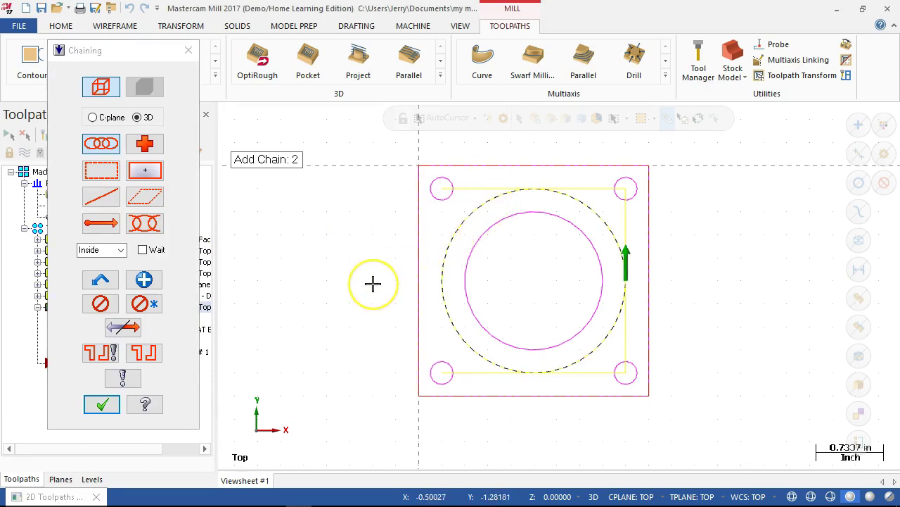
{"action": "left_click", "coordinate": [467, 272]}
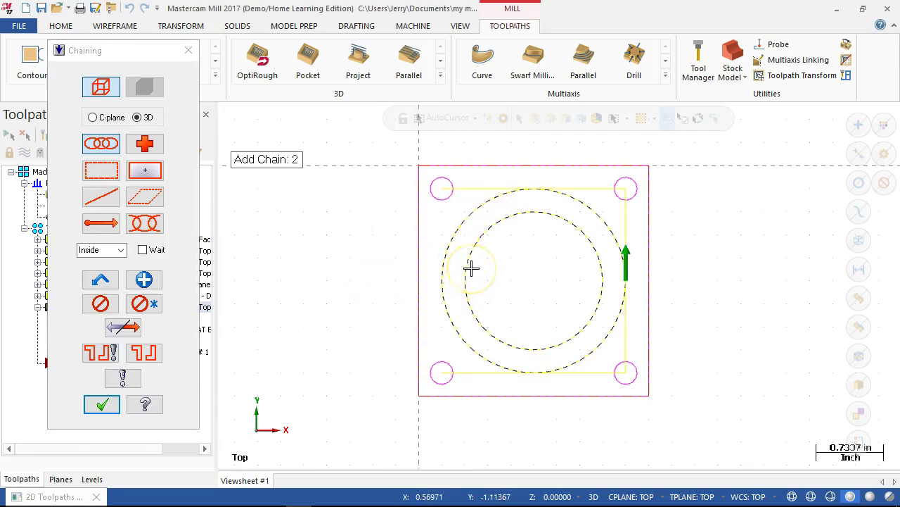
{"action": "left_click", "coordinate": [469, 268]}
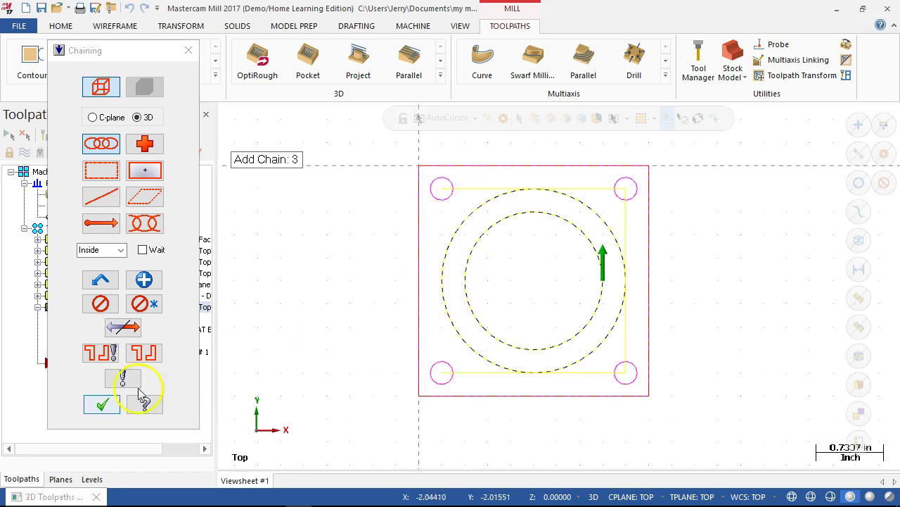
{"action": "left_click", "coordinate": [101, 405]}
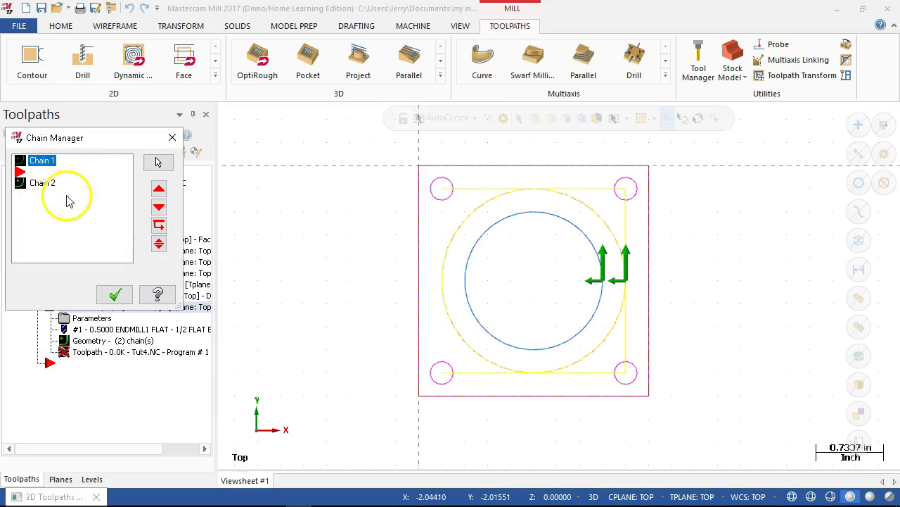
Step: Try changing the chaining side from Chain 1, and change it once more from Chain 2
{"action": "right_click", "coordinate": [22, 166]}
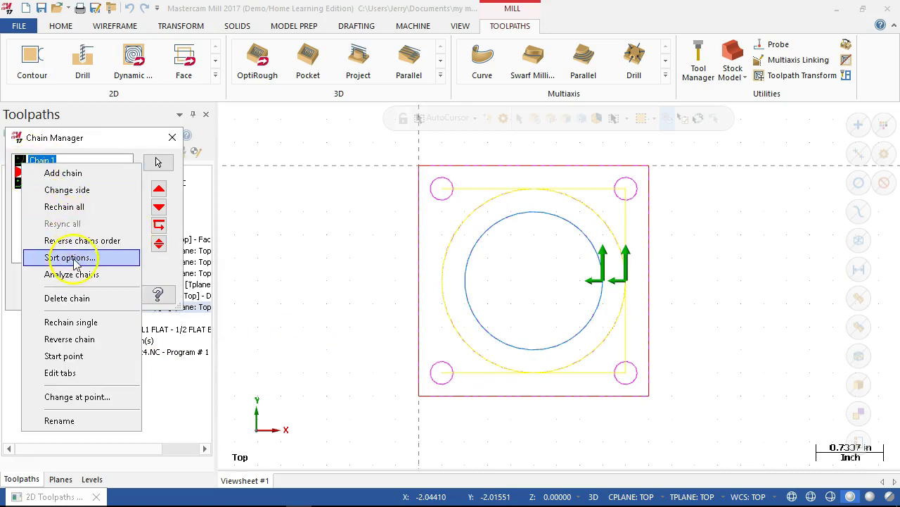
{"action": "left_click", "coordinate": [70, 190]}
{"action": "left_click", "coordinate": [84, 217]}
{"action": "left_click_drag", "start_coordinate": [40, 163], "coordinate": [25, 216]}
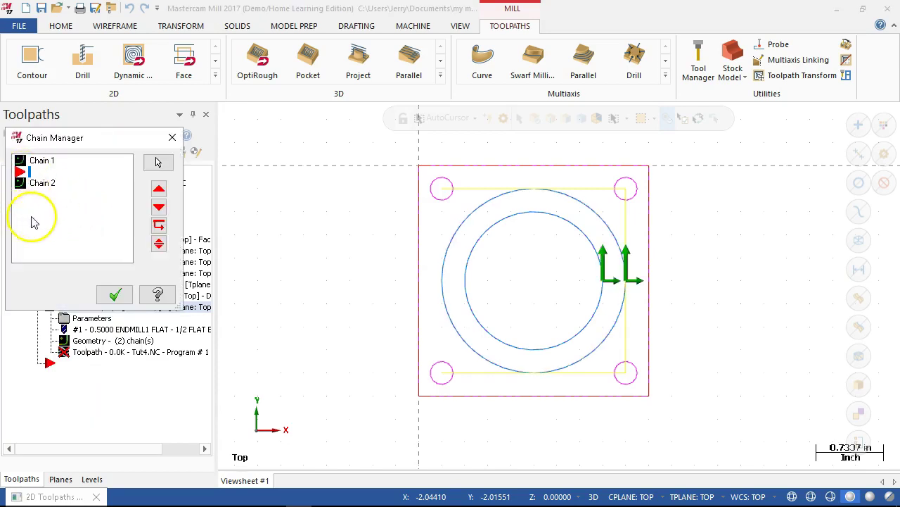
{"action": "left_click", "coordinate": [39, 189]}
{"action": "right_click", "coordinate": [39, 190]}
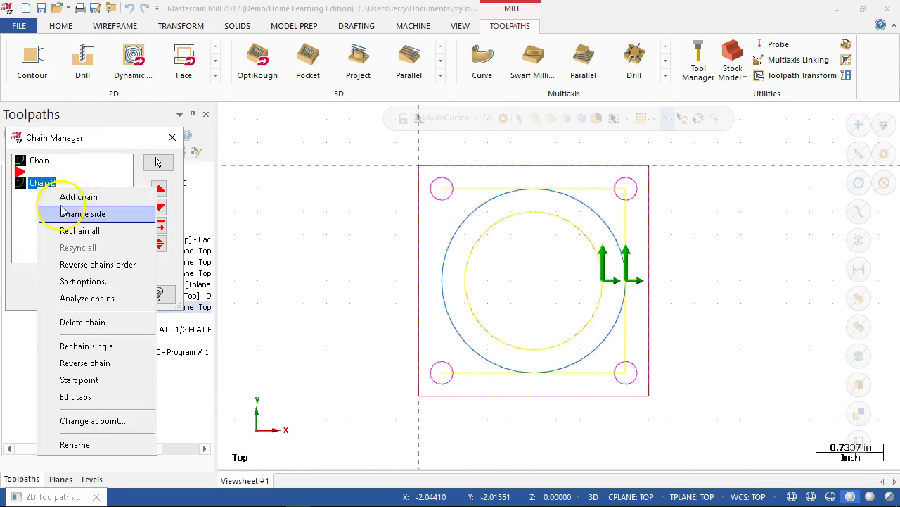
{"action": "left_click", "coordinate": [71, 214]}
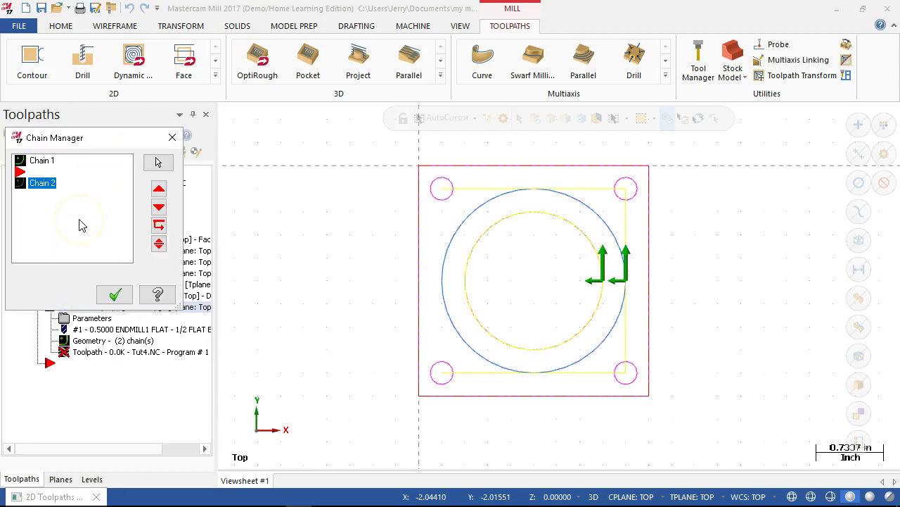
Step: Pick the inner circle's chain on the part and change the chains' side to point outward
{"action": "left_click_drag", "start_coordinate": [86, 186], "coordinate": [28, 201]}
{"action": "left_click", "coordinate": [156, 162]}
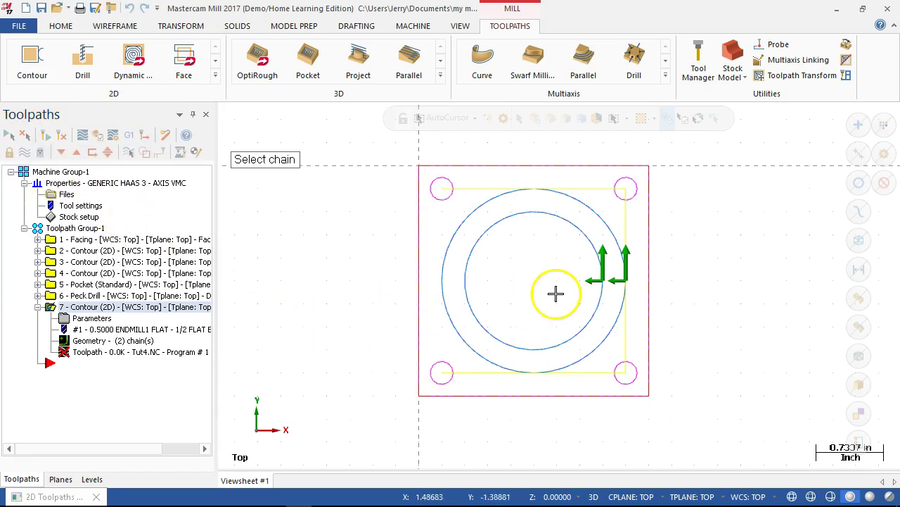
{"action": "left_click", "coordinate": [600, 271]}
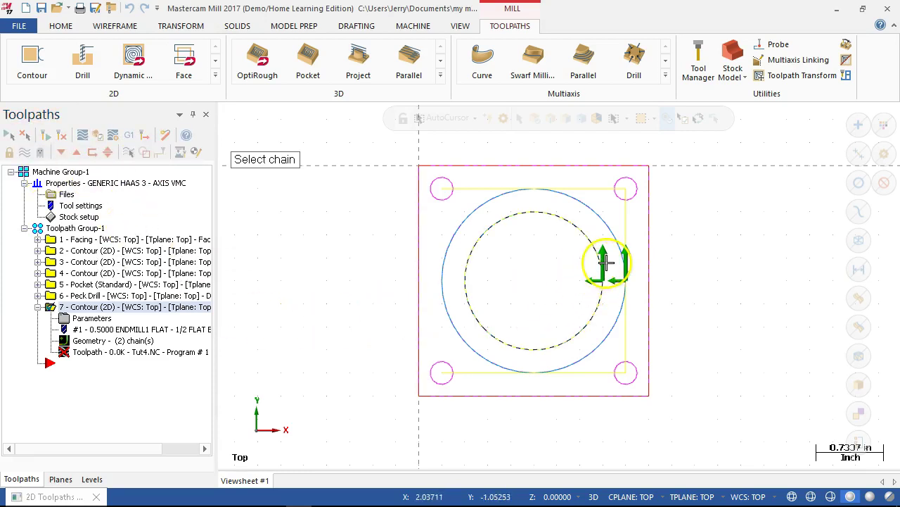
{"action": "key", "text": "Return"}
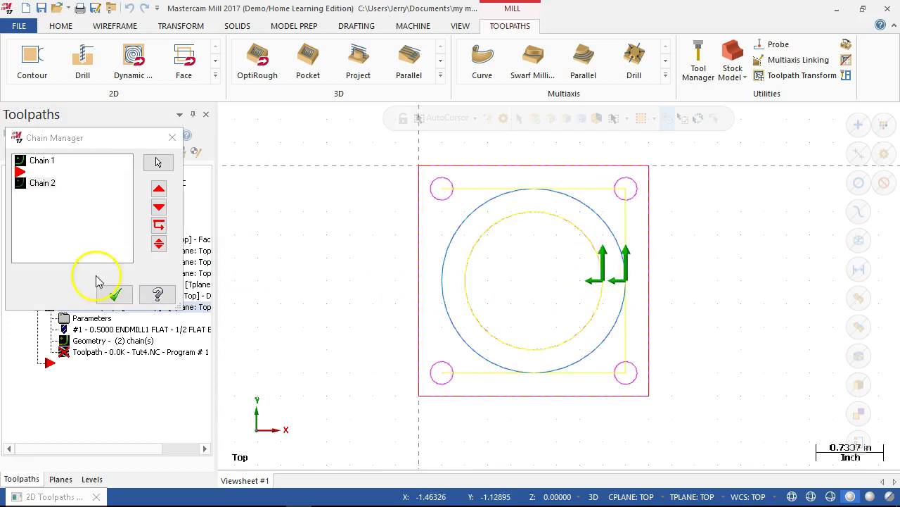
{"action": "right_click", "coordinate": [40, 184]}
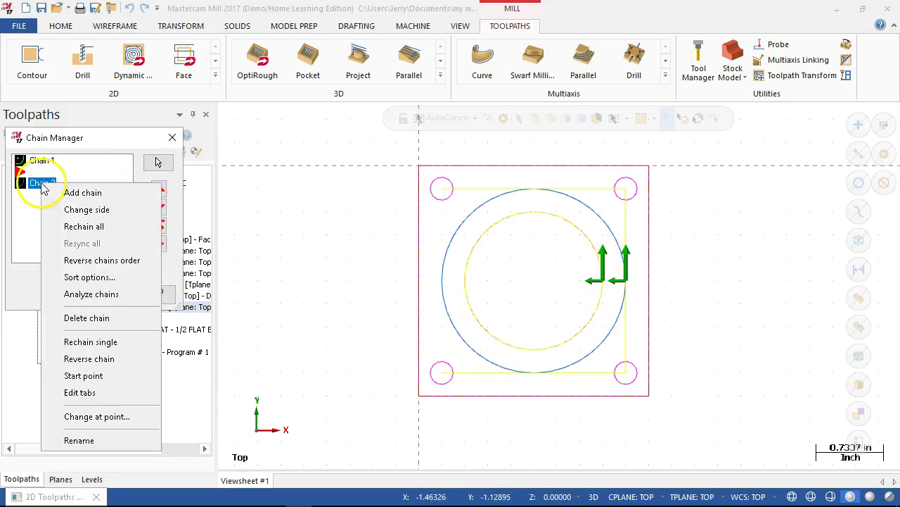
{"action": "left_click", "coordinate": [86, 209]}
{"action": "left_click", "coordinate": [155, 260]}
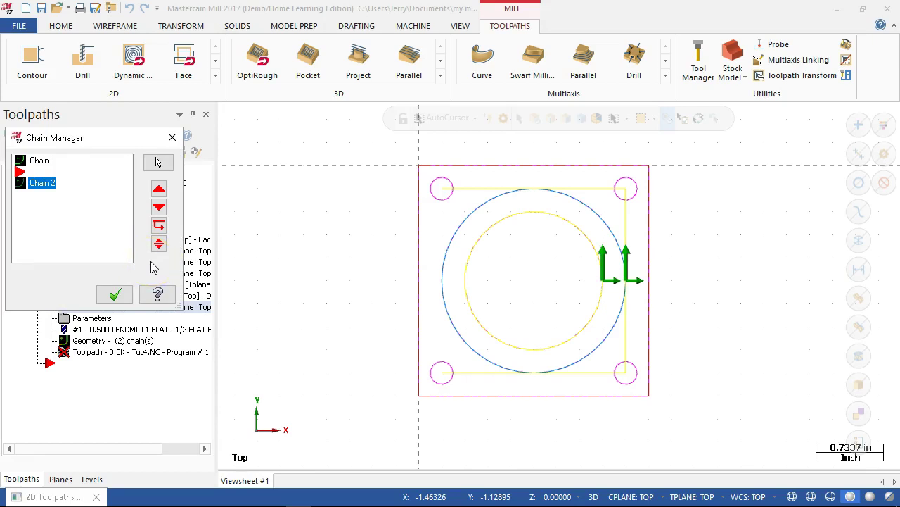
{"action": "left_click", "coordinate": [167, 265]}
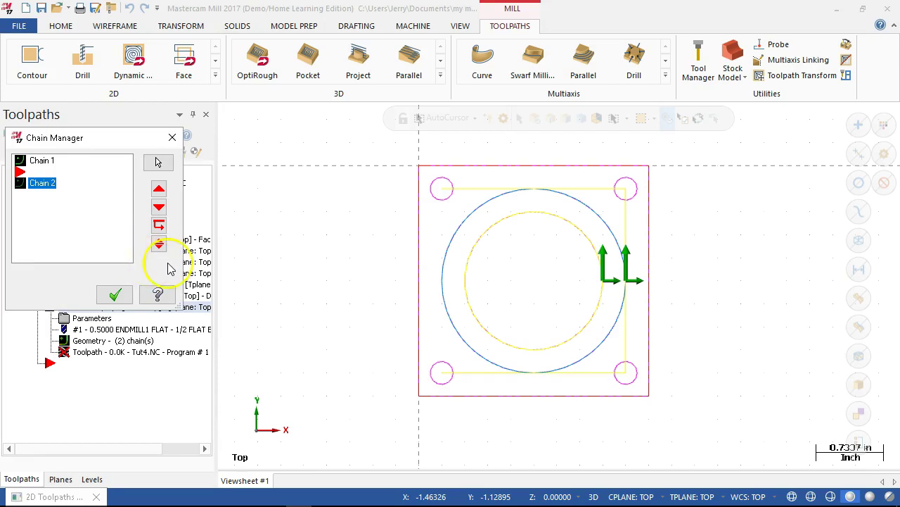
Step: Reverse the direction of the outer circle's Chain 1, and change the side of the chains again
{"action": "right_click", "coordinate": [51, 162]}
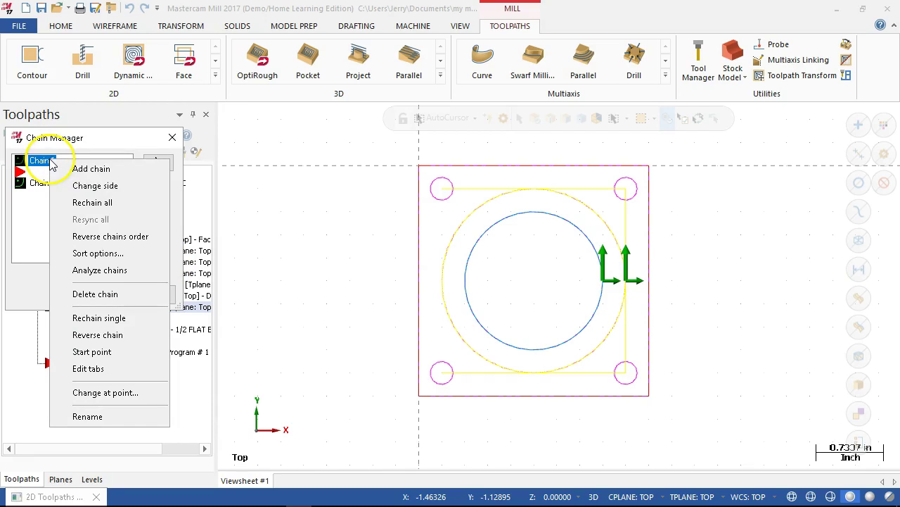
{"action": "left_click", "coordinate": [99, 335]}
{"action": "left_click", "coordinate": [98, 259]}
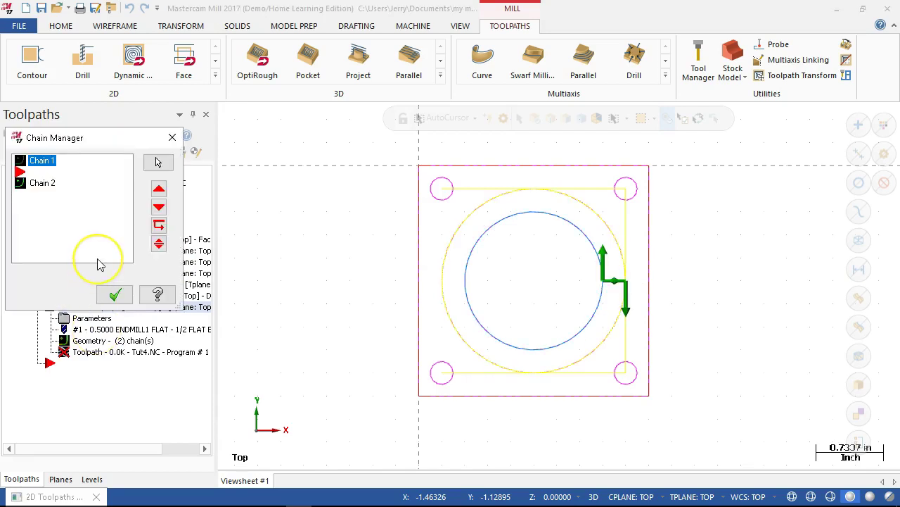
{"action": "left_click", "coordinate": [46, 169]}
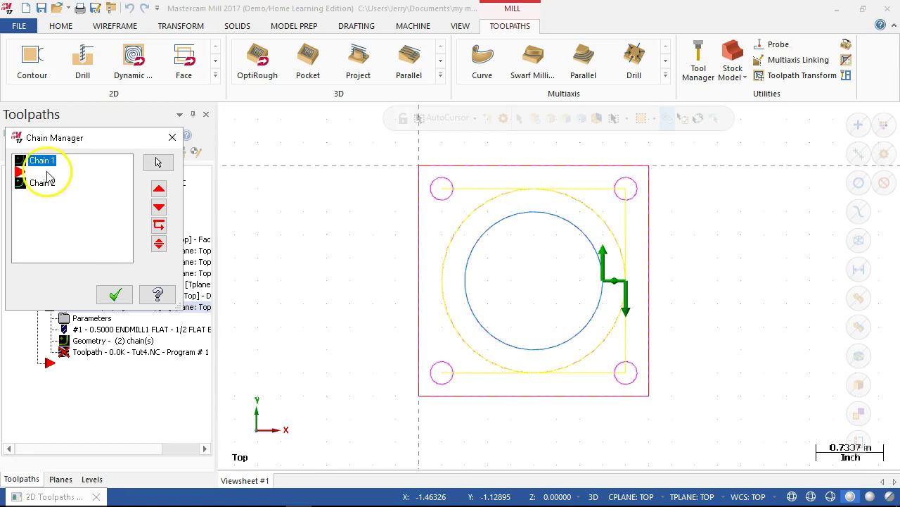
{"action": "right_click", "coordinate": [47, 169]}
{"action": "left_click", "coordinate": [57, 189]}
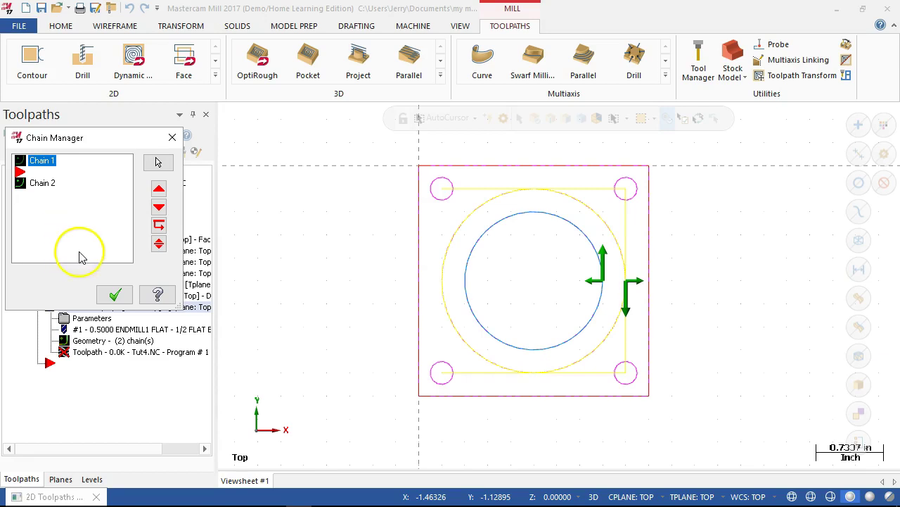
Step: Accept the two circle chains and choose tool 6, the 1/4 chamfer mill, for the new contour operation
{"action": "left_click", "coordinate": [111, 294]}
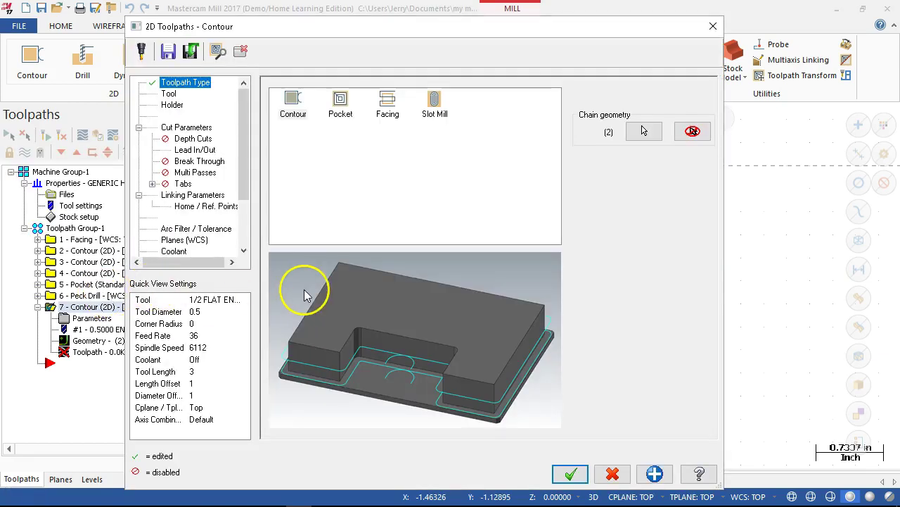
{"action": "left_click", "coordinate": [169, 94]}
{"action": "left_click", "coordinate": [394, 135]}
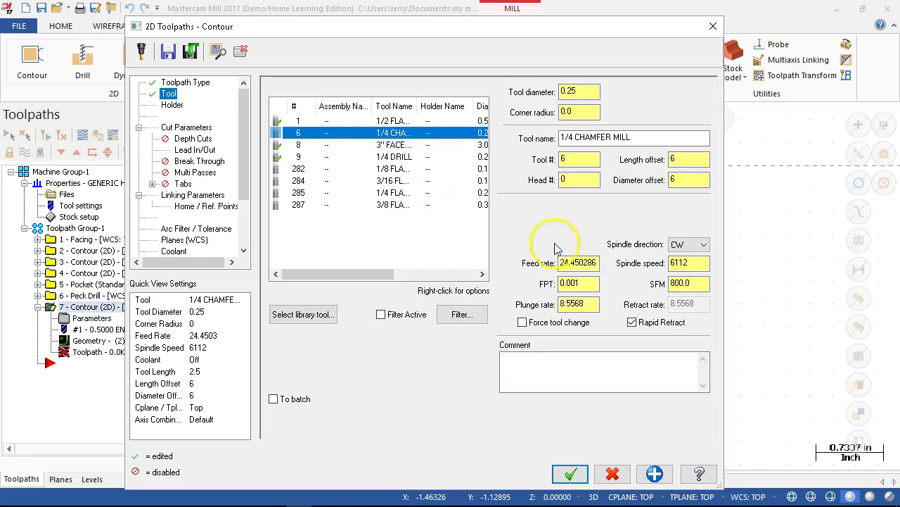
Step: Set the chamfer mill's surface speed to 400 SFM
{"action": "double_click", "coordinate": [688, 262]}
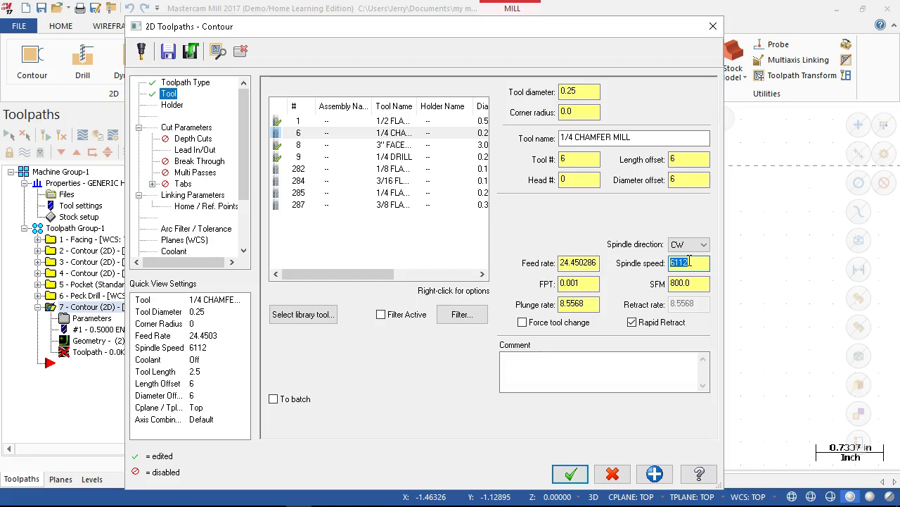
{"action": "double_click", "coordinate": [704, 281]}
{"action": "type", "text": "6"}
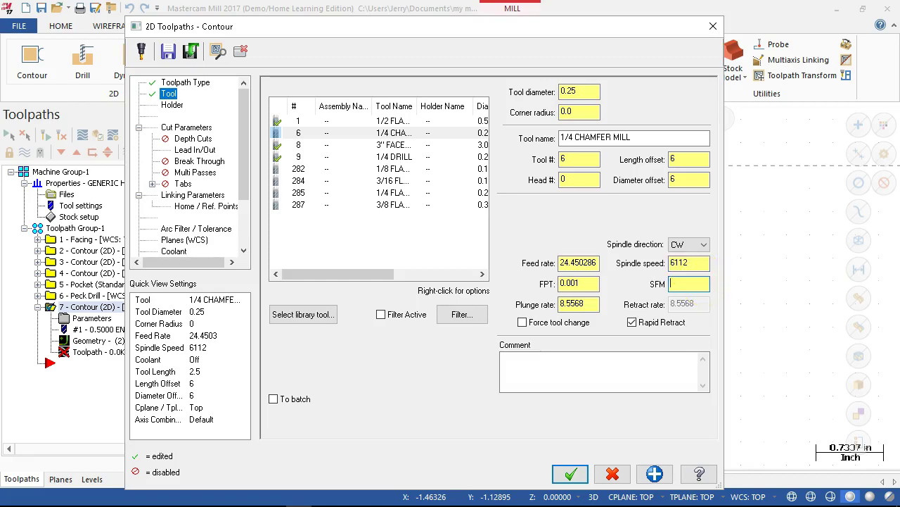
{"action": "type", "text": "00"}
{"action": "key", "text": "Tab"}
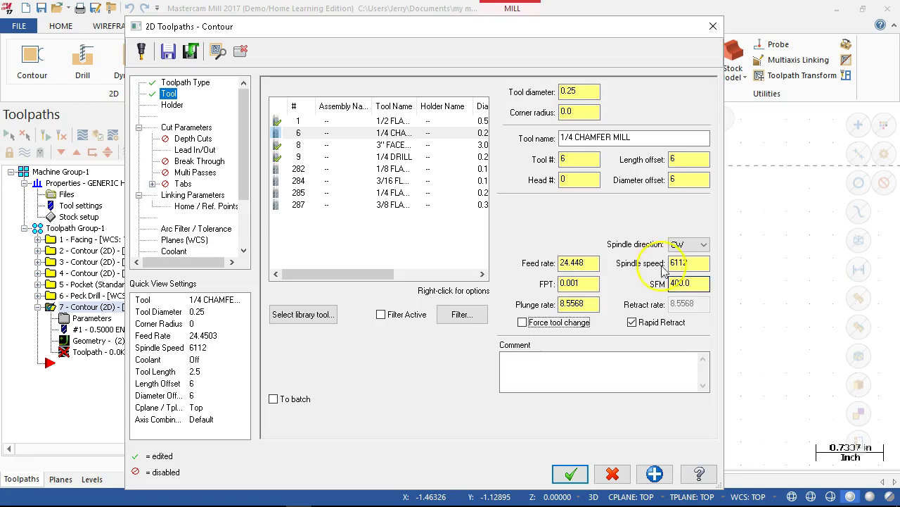
Step: Set the chamfer mill's feed rate to 24 and enter "Chamfer" as the operation's comment
{"action": "double_click", "coordinate": [682, 263]}
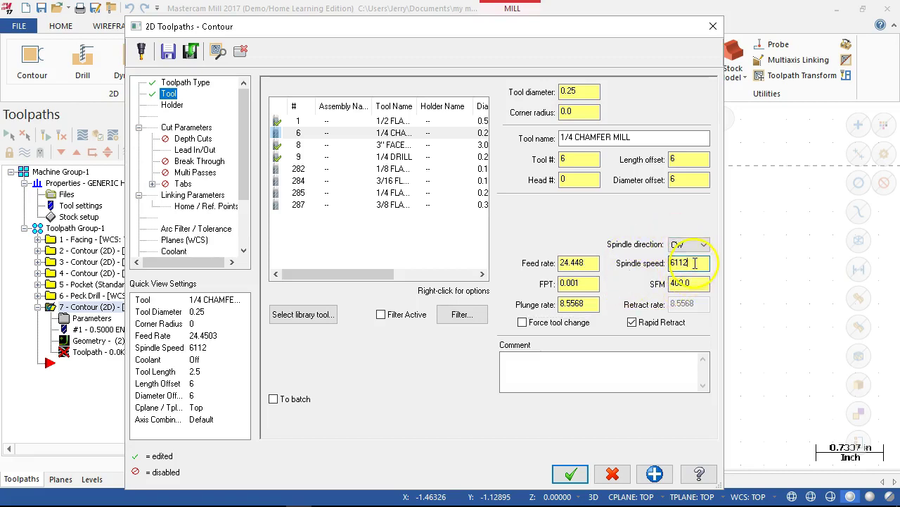
{"action": "double_click", "coordinate": [593, 282]}
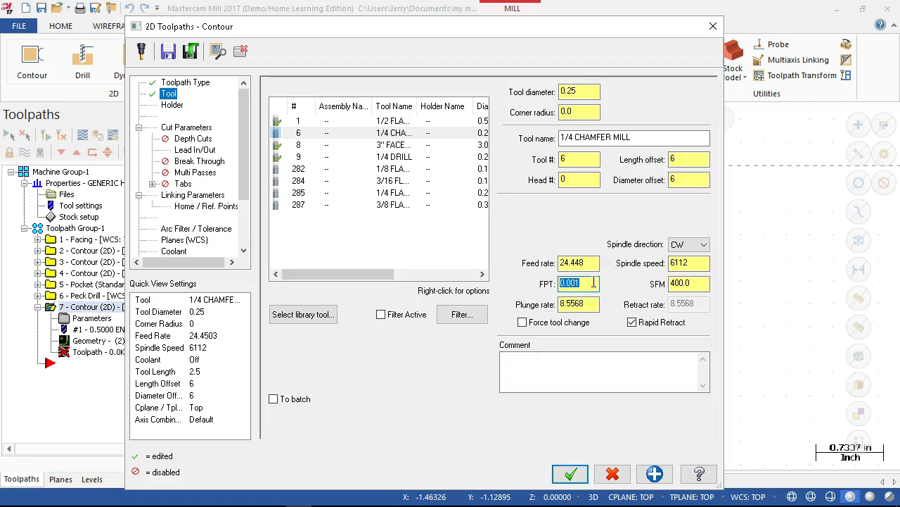
{"action": "left_click", "coordinate": [596, 262]}
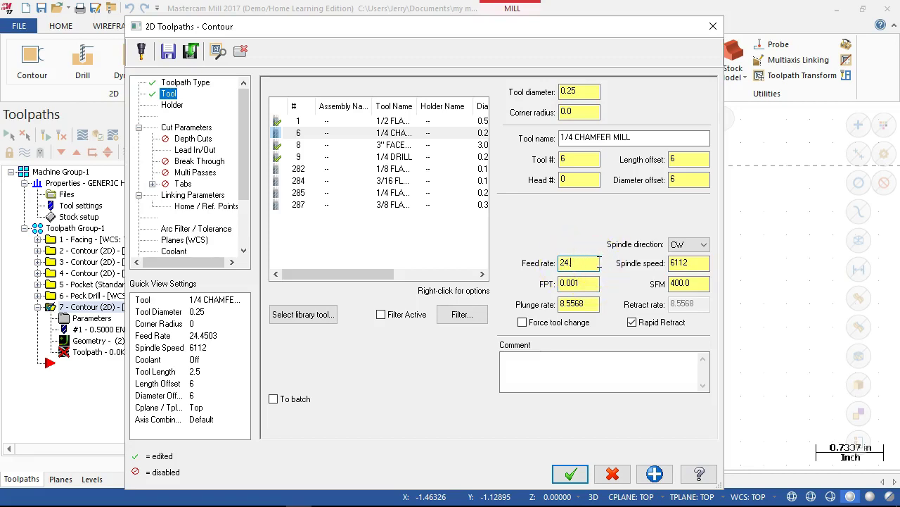
{"action": "key", "text": "Tab"}
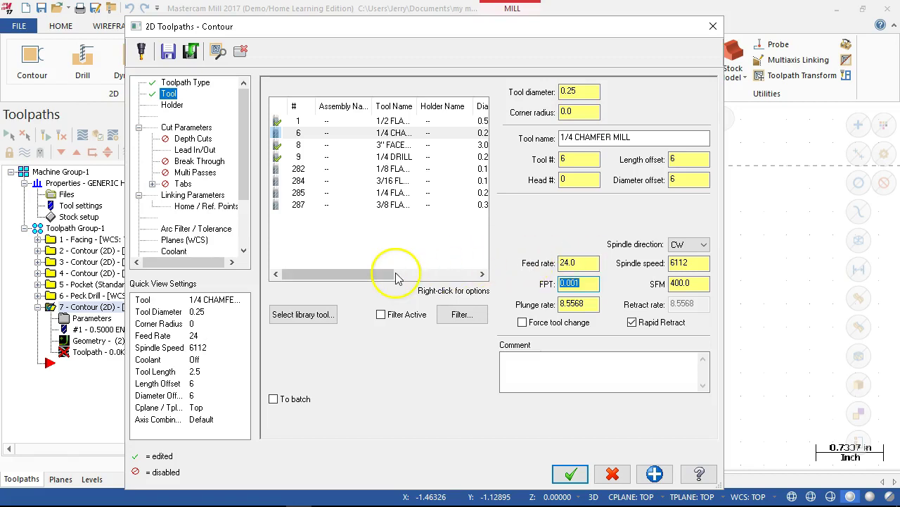
{"action": "left_click", "coordinate": [701, 264]}
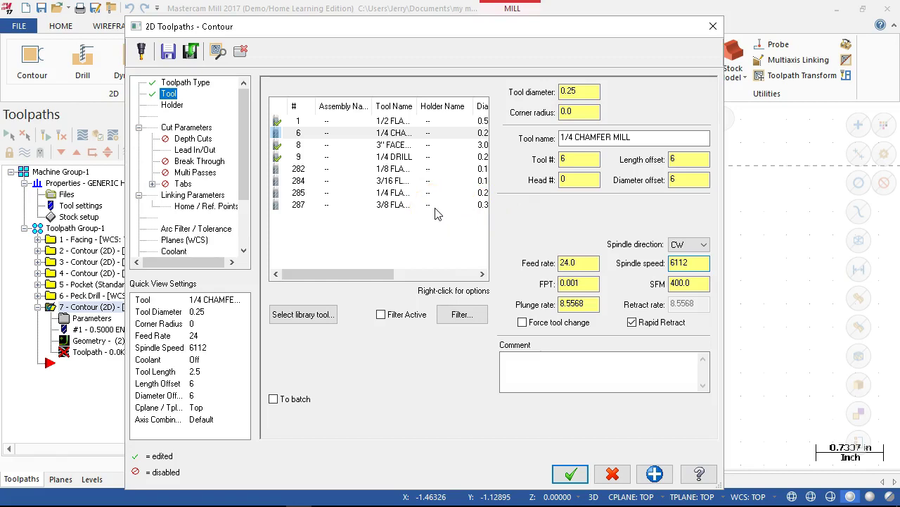
{"action": "left_click", "coordinate": [562, 364]}
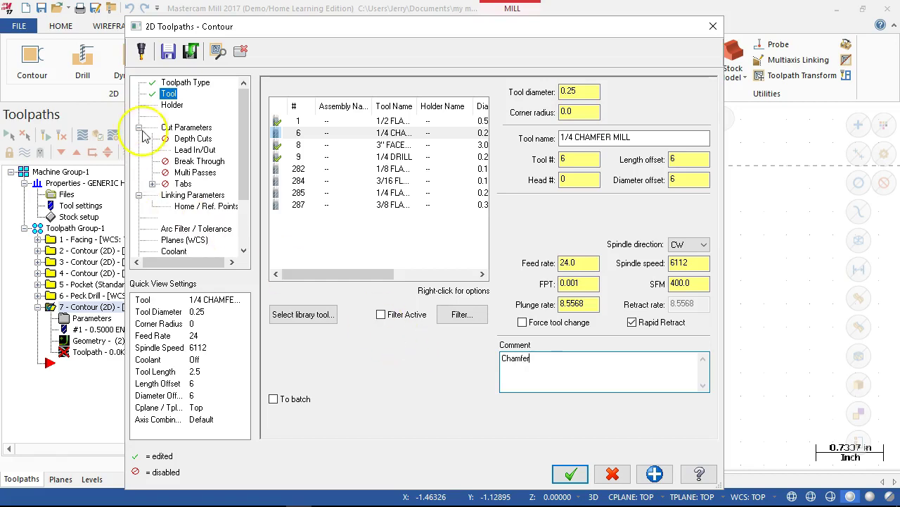
Step: Change the contour type to 2D chamfer with a width of 0.25 and a tip offset of 0.03
{"action": "left_click", "coordinate": [181, 128]}
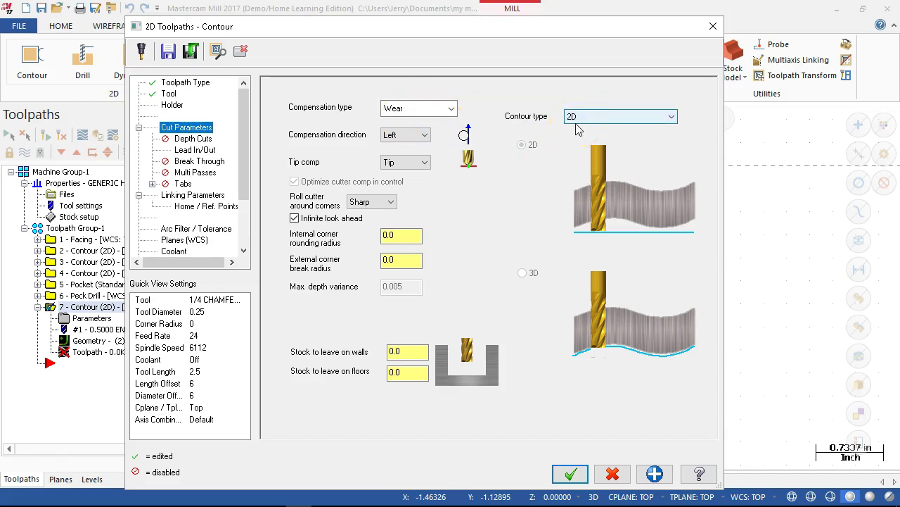
{"action": "left_click", "coordinate": [597, 118]}
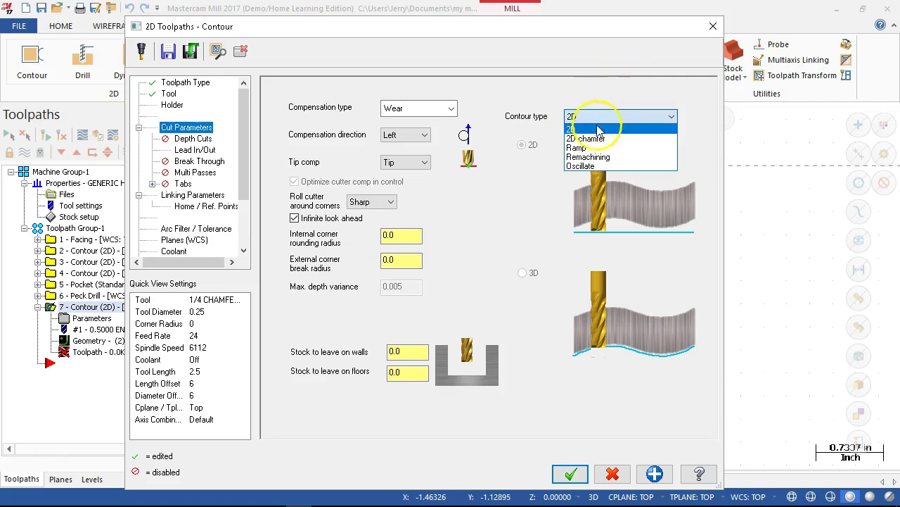
{"action": "left_click", "coordinate": [603, 141]}
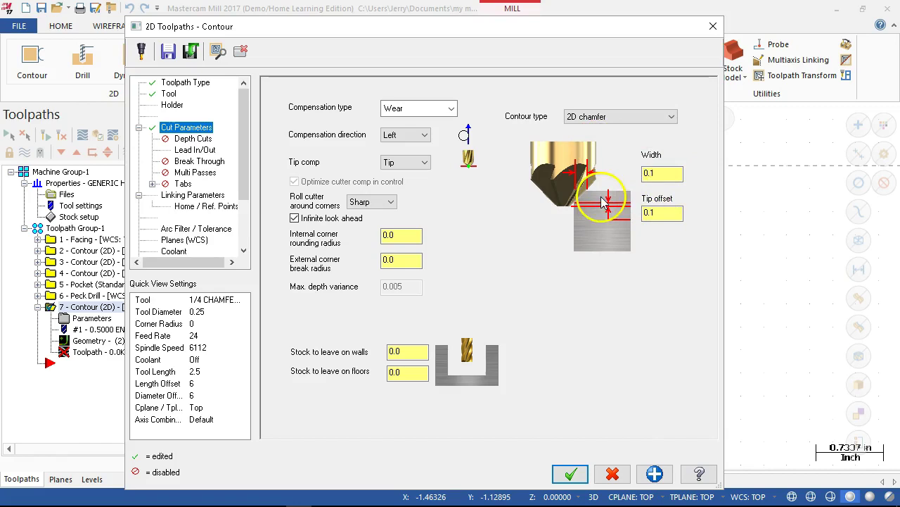
{"action": "double_click", "coordinate": [658, 175]}
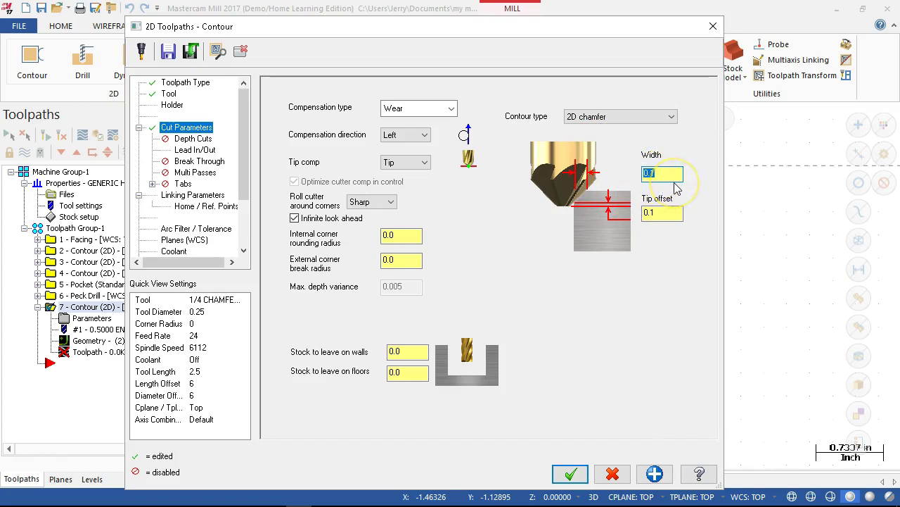
{"action": "type", "text": ".25"}
{"action": "key", "text": "Tab"}
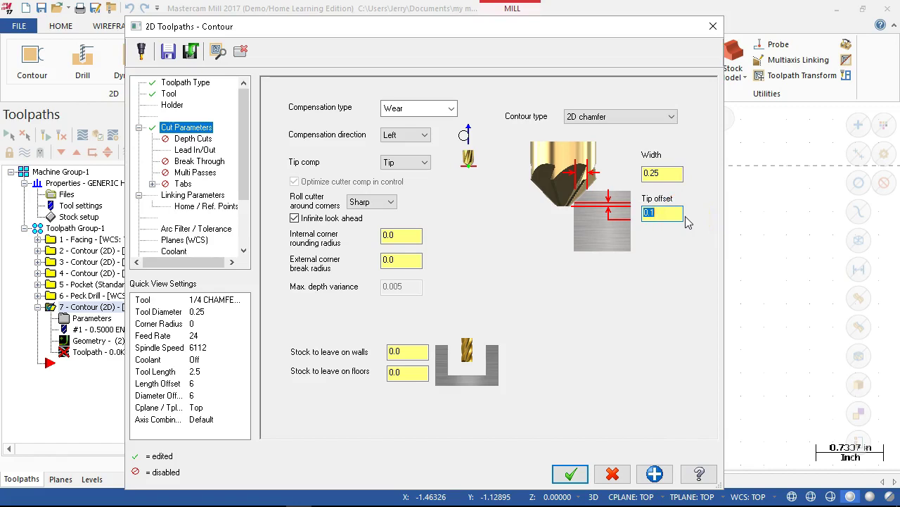
{"action": "type", "text": ".03"}
{"action": "key", "text": "shift+Tab"}
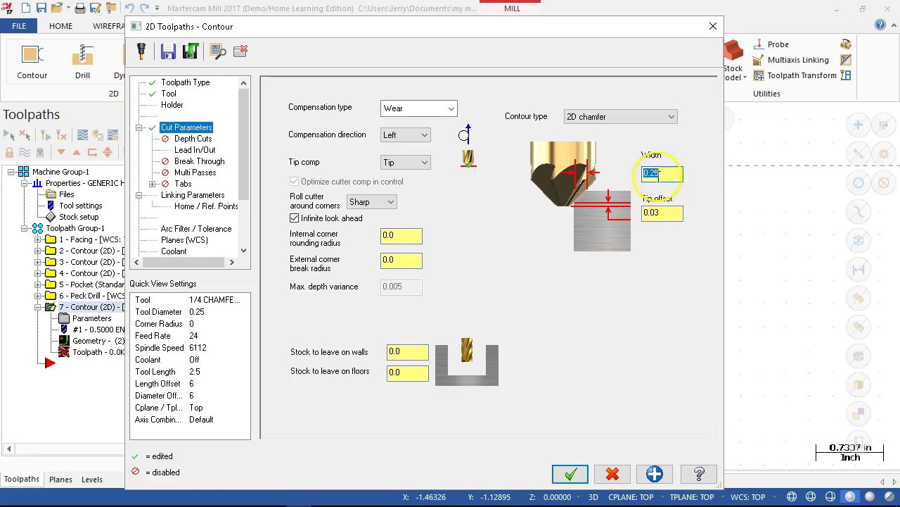
Step: Turn off the contour start and end adjustments, and enable lead-in and lead-out moves with the exit settings matching the entry
{"action": "left_click", "coordinate": [209, 155]}
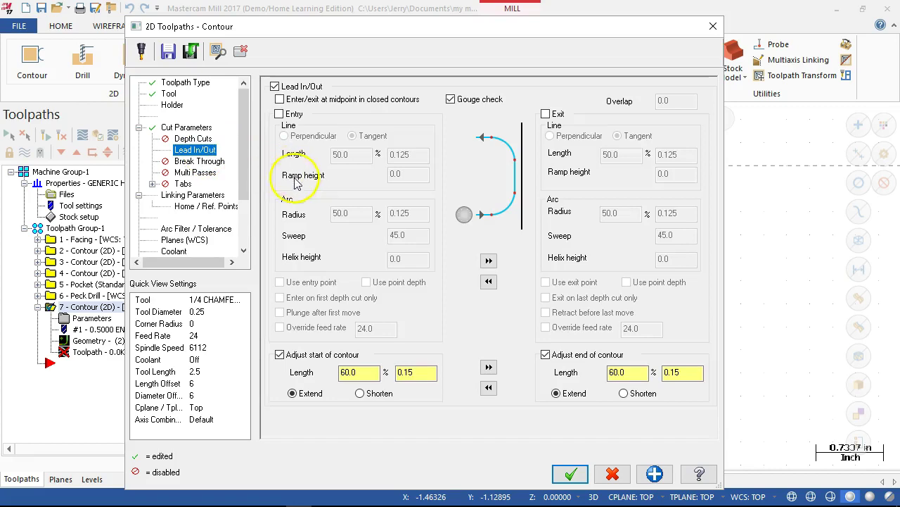
{"action": "left_click", "coordinate": [279, 353]}
{"action": "left_click", "coordinate": [546, 355]}
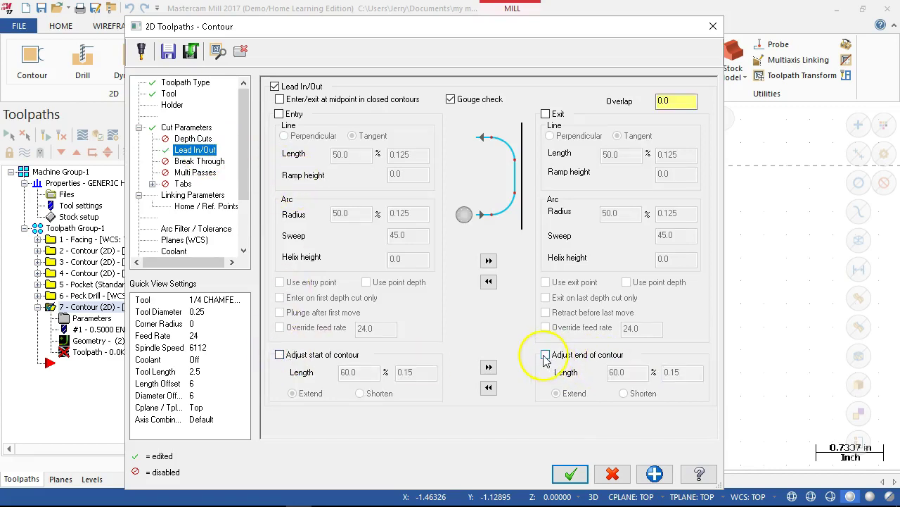
{"action": "left_click", "coordinate": [279, 114]}
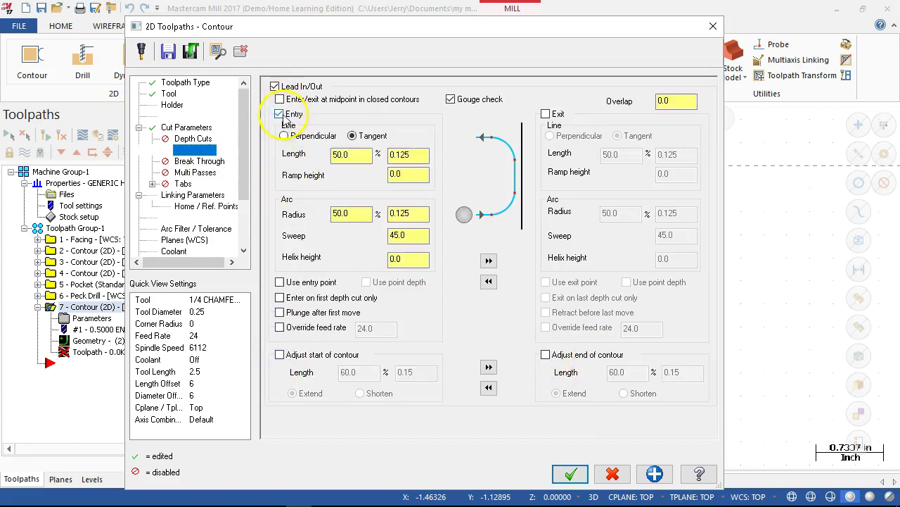
{"action": "left_click", "coordinate": [546, 114]}
{"action": "left_click", "coordinate": [409, 214]}
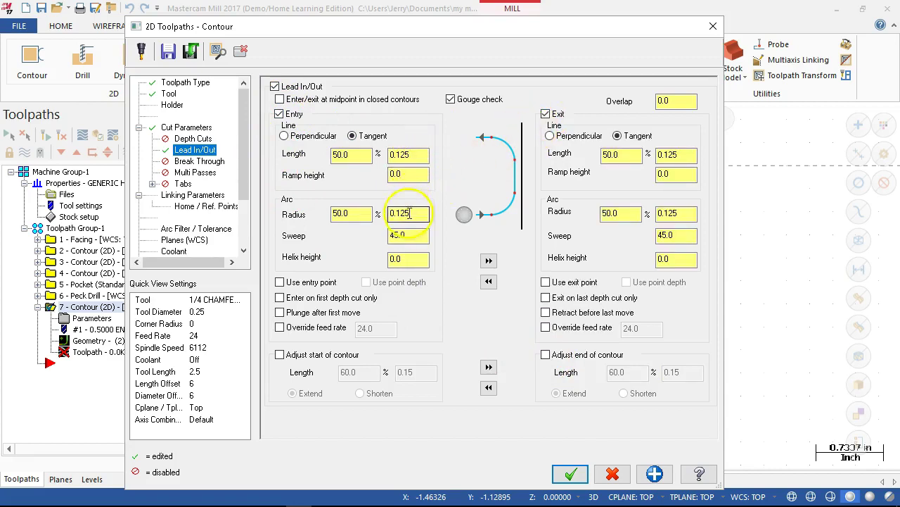
{"action": "left_click", "coordinate": [488, 261]}
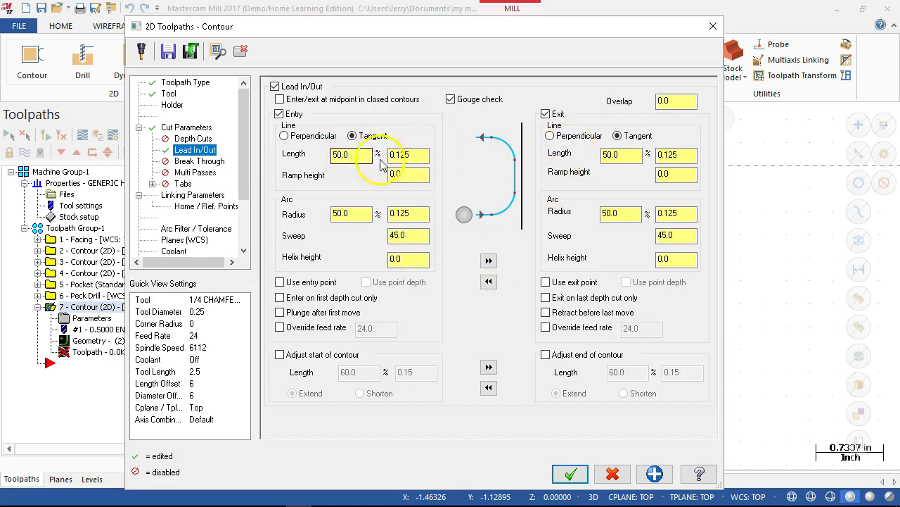
{"action": "left_click", "coordinate": [411, 154]}
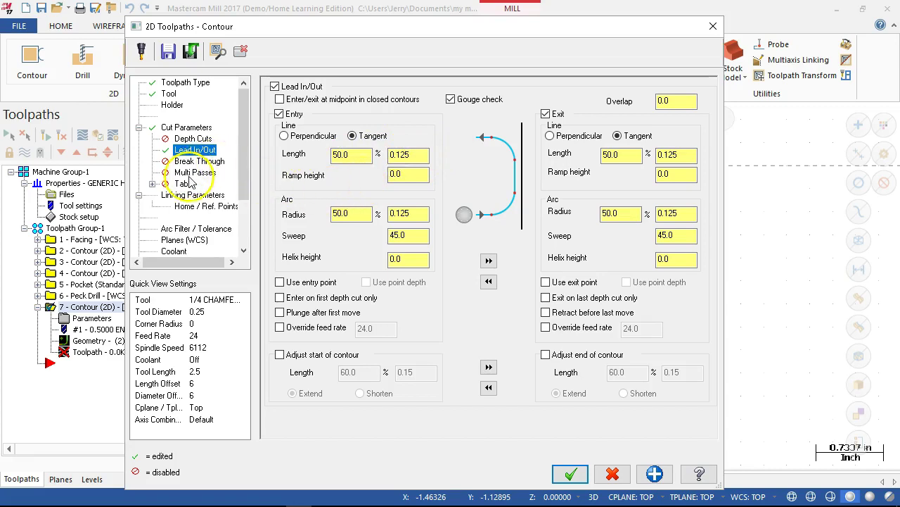
Step: Accept the chamfer operation with an absolute linking depth of 0.0 and regenerate its toolpath
{"action": "left_click", "coordinate": [199, 197]}
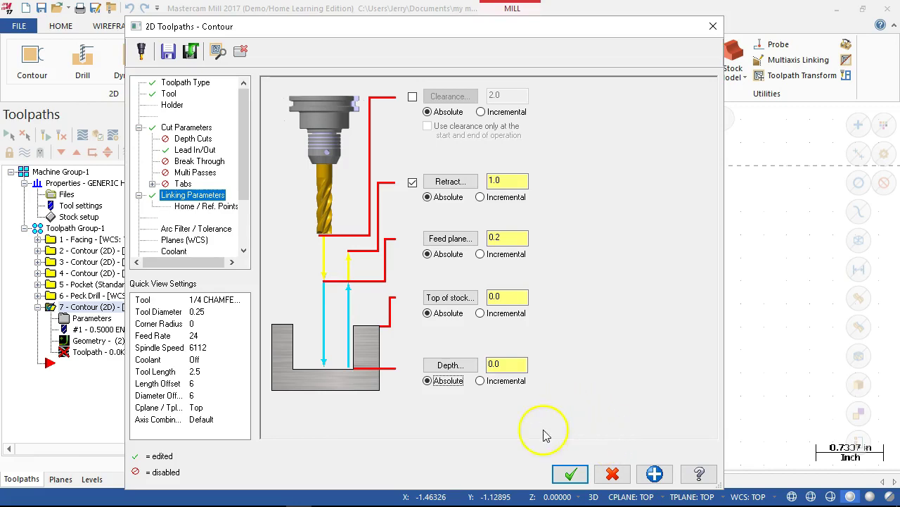
{"action": "left_click", "coordinate": [570, 474]}
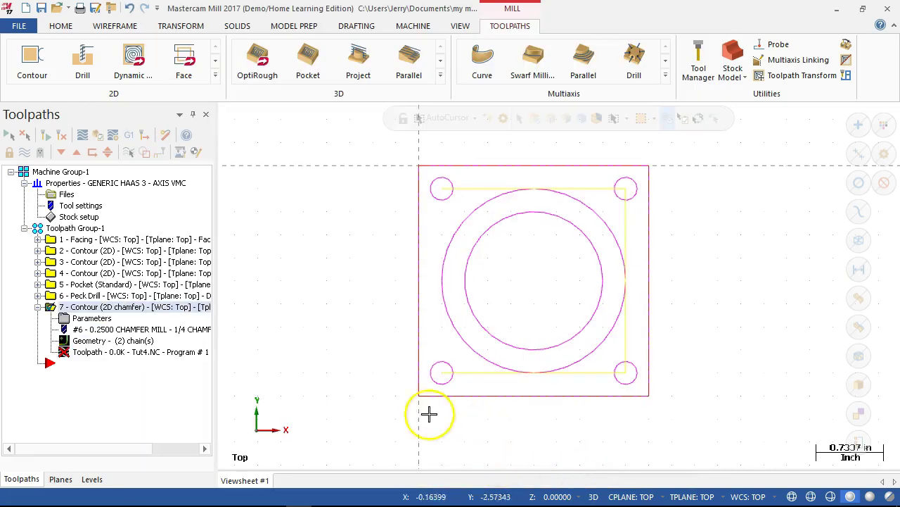
{"action": "left_click", "coordinate": [63, 135]}
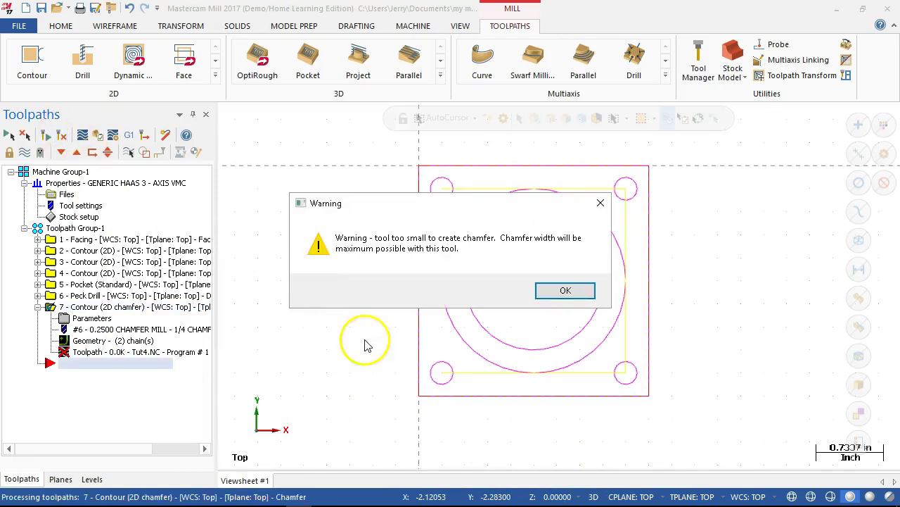
{"action": "left_click", "coordinate": [567, 292]}
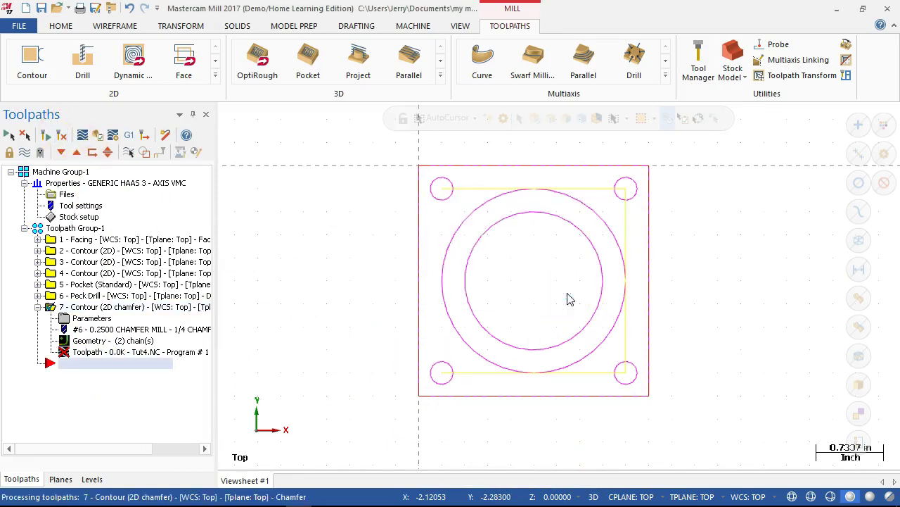
Step: Examine the chamfer toolpath on both circles in 3D, from the back and from the top, checking its depth against the stock
{"action": "middle_click_drag", "start_coordinate": [279, 352], "coordinate": [314, 288]}
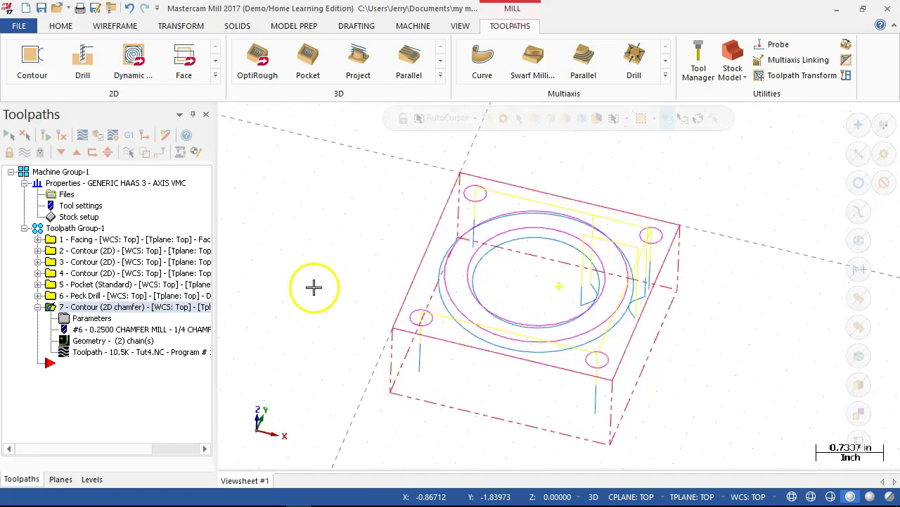
{"action": "scroll", "coordinate": [527, 328], "scroll_direction": "up", "scroll_amount": 2}
{"action": "middle_click_drag", "start_coordinate": [527, 328], "coordinate": [379, 328]}
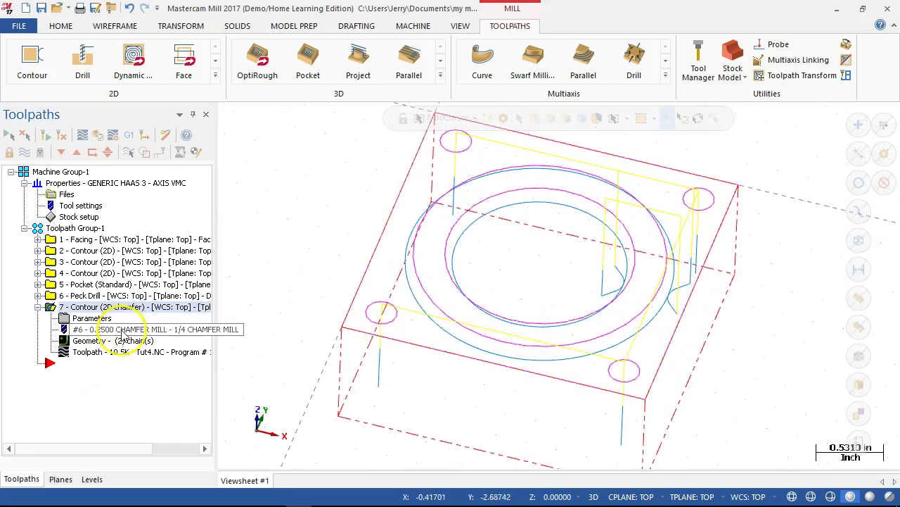
{"action": "middle_click_drag", "start_coordinate": [434, 298], "coordinate": [379, 300]}
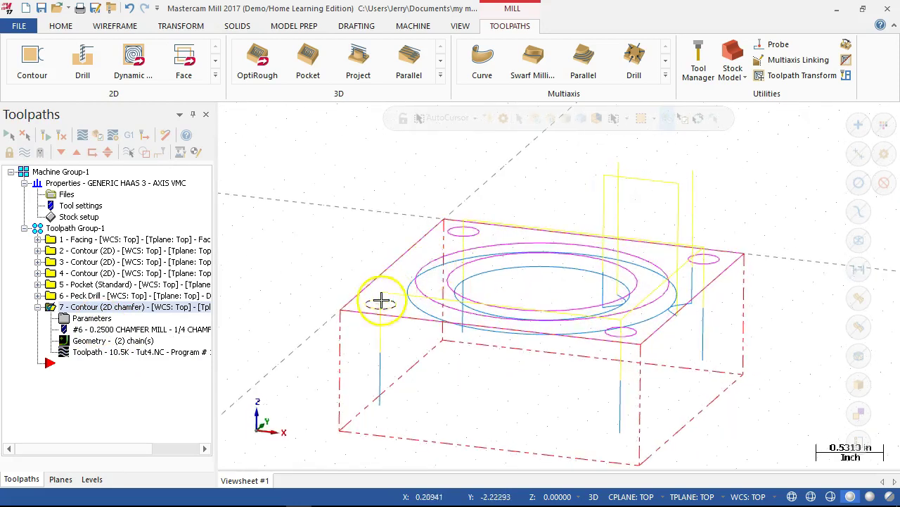
{"action": "key", "text": "alt+3"}
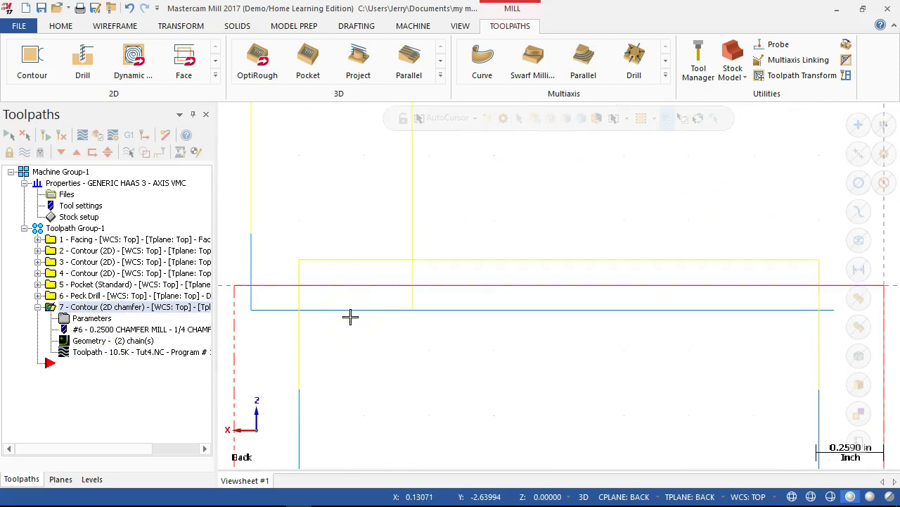
{"action": "scroll", "coordinate": [392, 393], "scroll_direction": "down", "scroll_amount": 1}
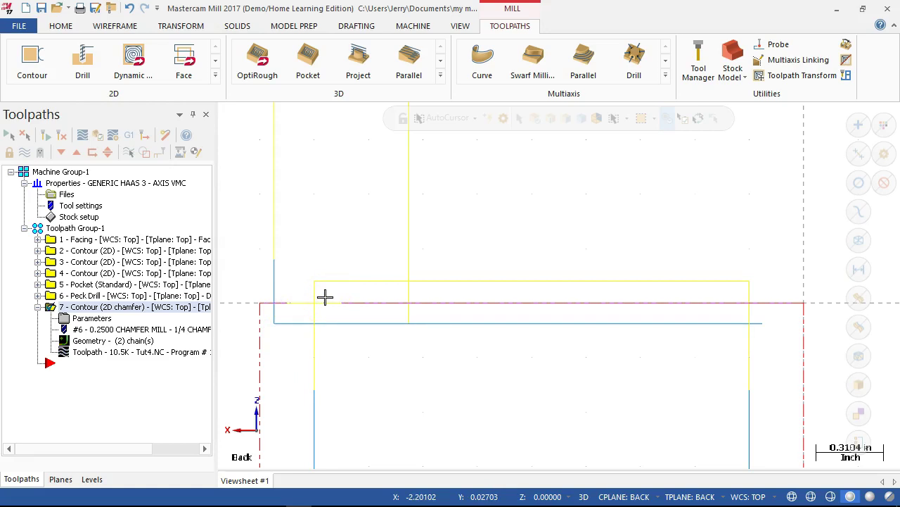
{"action": "scroll", "coordinate": [330, 282], "scroll_direction": "down", "scroll_amount": 2}
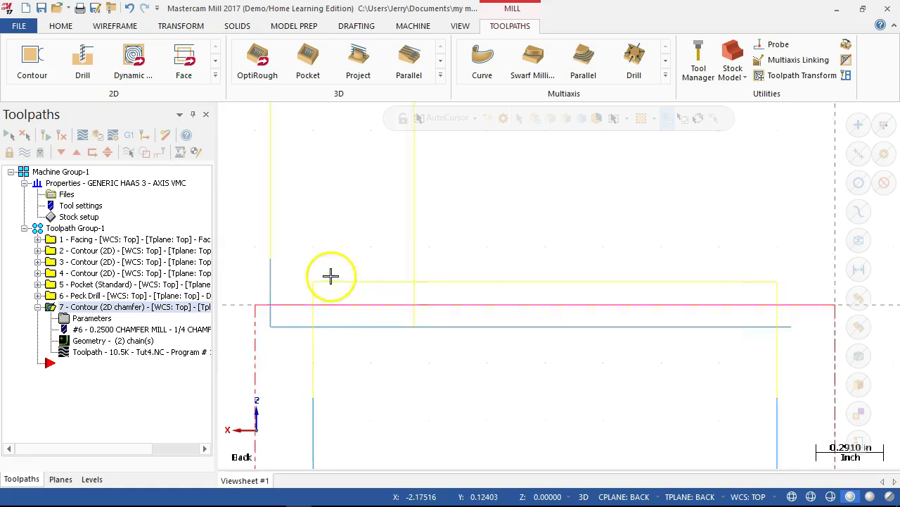
{"action": "middle_click_drag", "start_coordinate": [360, 265], "coordinate": [388, 290]}
{"action": "key", "text": "alt+1"}
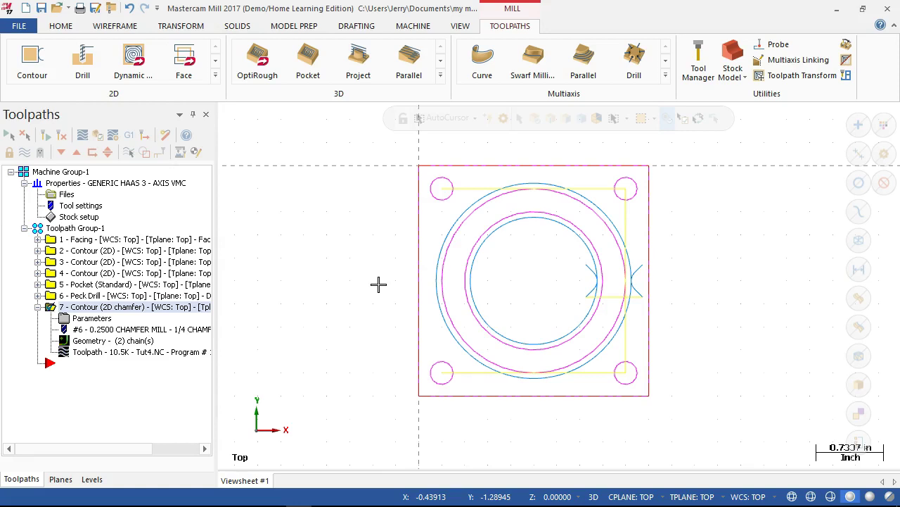
{"action": "key", "text": "Down"}
{"action": "key", "text": "Down"}
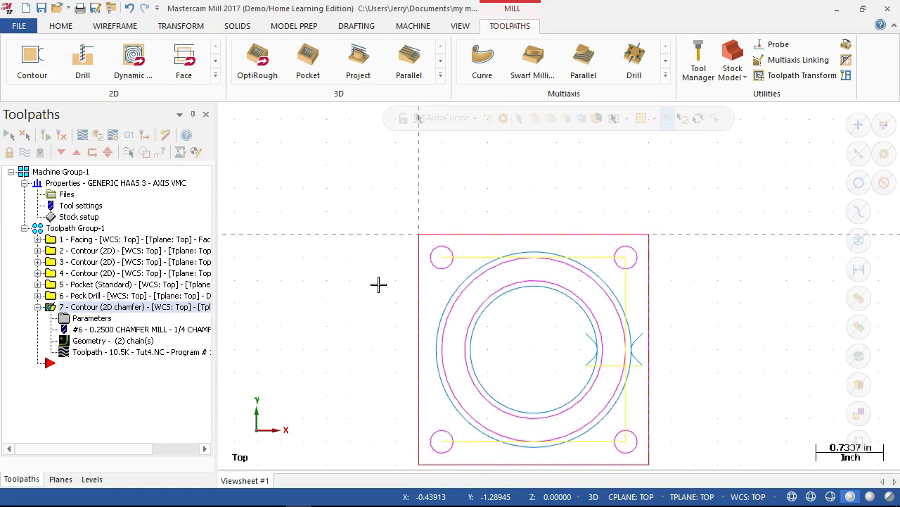
Step: Examine the toolpaths' depths against the stock at several tilts between the top and front views
{"action": "key", "text": "Up"}
{"action": "key", "text": "Up"}
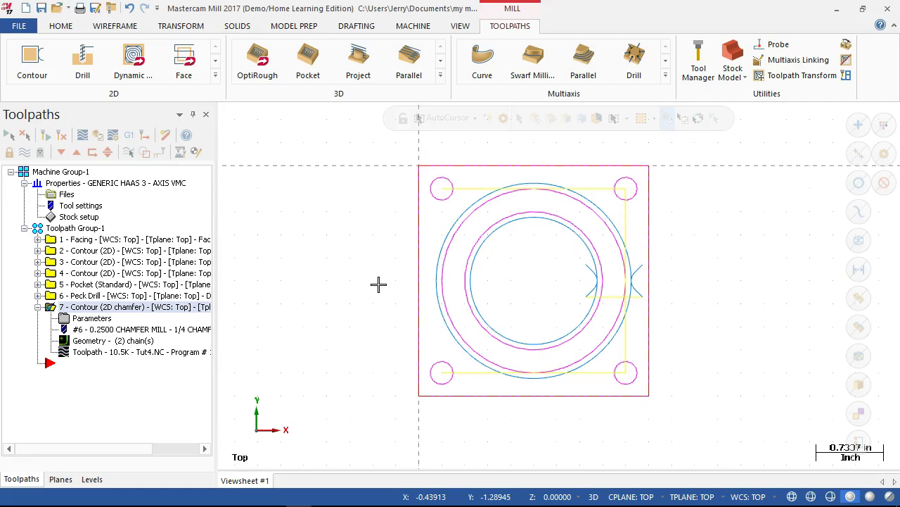
{"action": "key", "text": "alt+Up"}
{"action": "key", "text": "alt+Up"}
{"action": "key", "text": "alt+Up"}
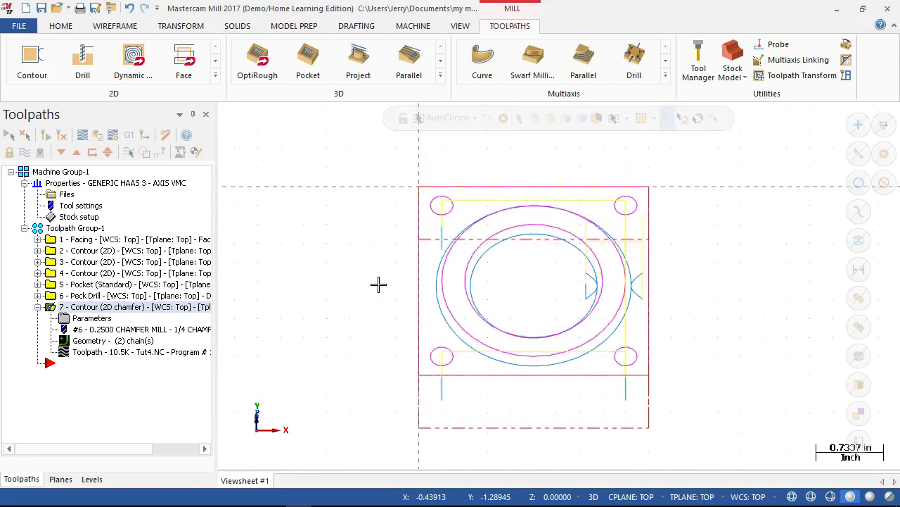
{"action": "key", "text": "alt+Up"}
{"action": "key", "text": "alt+Up"}
{"action": "key", "text": "alt+Up"}
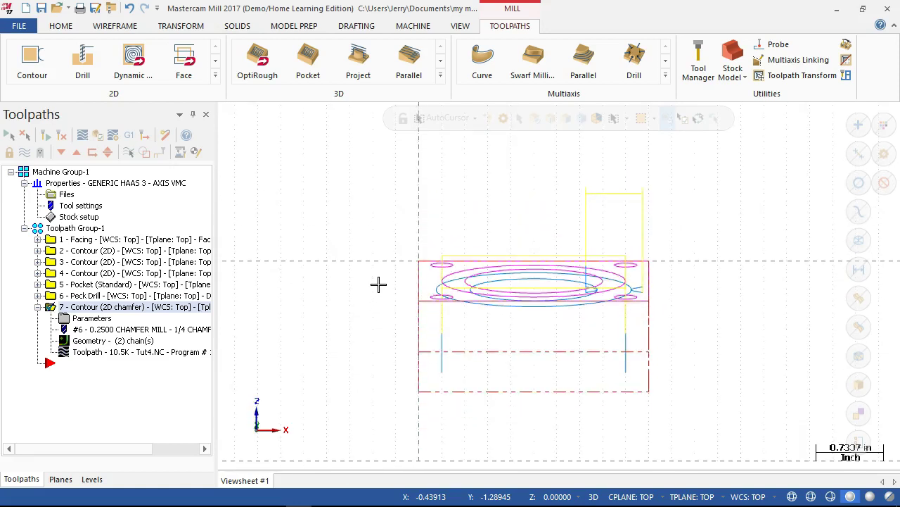
{"action": "key", "text": "Up"}
{"action": "key", "text": "alt+Up"}
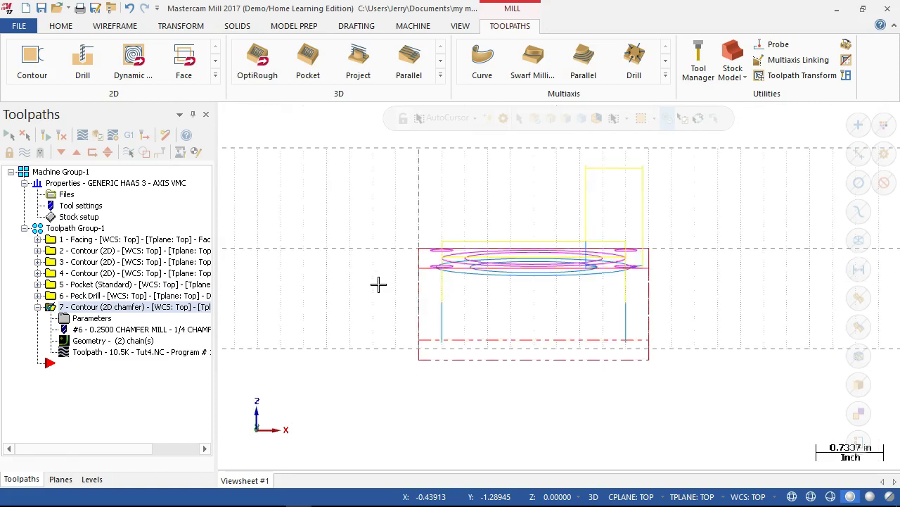
{"action": "key", "text": "alt+Up"}
{"action": "key", "text": "alt+Up"}
{"action": "key", "text": "alt+Up"}
{"action": "key", "text": "alt+Up"}
{"action": "key", "text": "alt+Up"}
{"action": "key", "text": "alt+Up"}
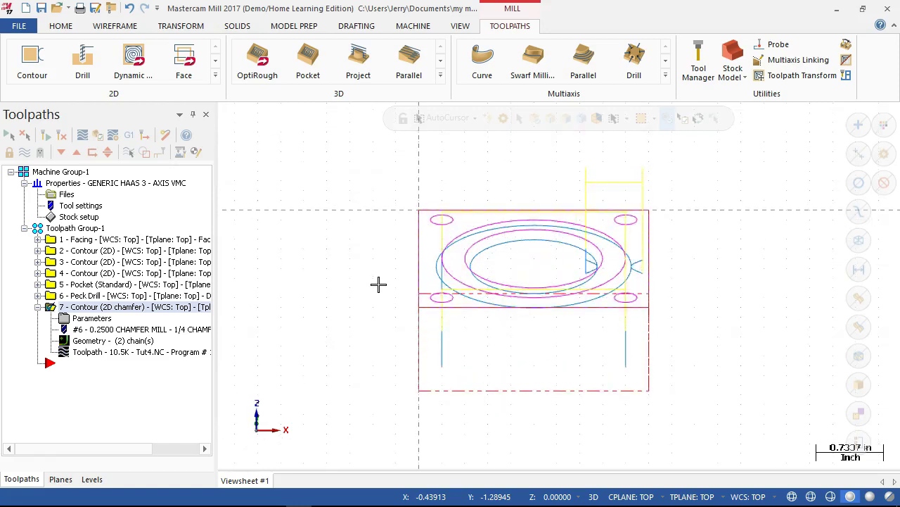
{"action": "key", "text": "alt+Up"}
{"action": "key", "text": "alt+Up"}
{"action": "key", "text": "alt+Down"}
{"action": "key", "text": "alt+Down"}
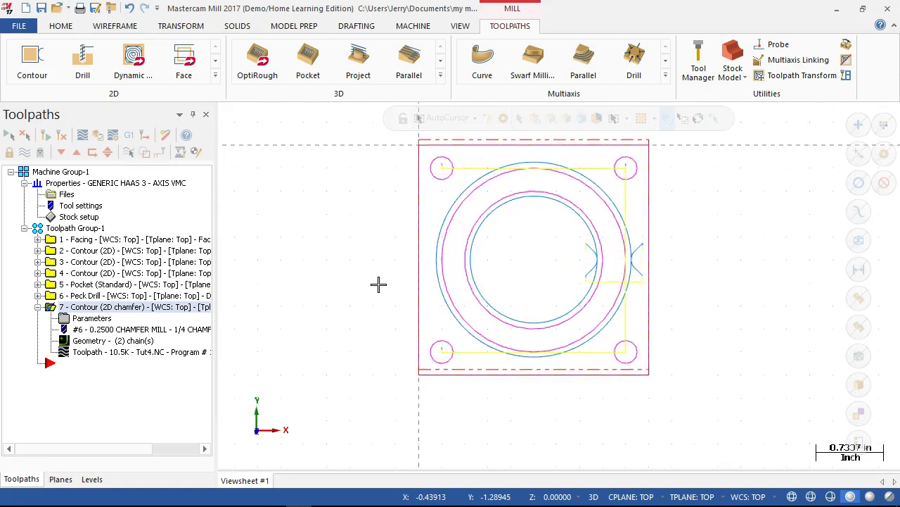
Step: Collapse the 2D chamfer operation and select all operations in the first toolpath group
{"action": "left_click", "coordinate": [37, 307]}
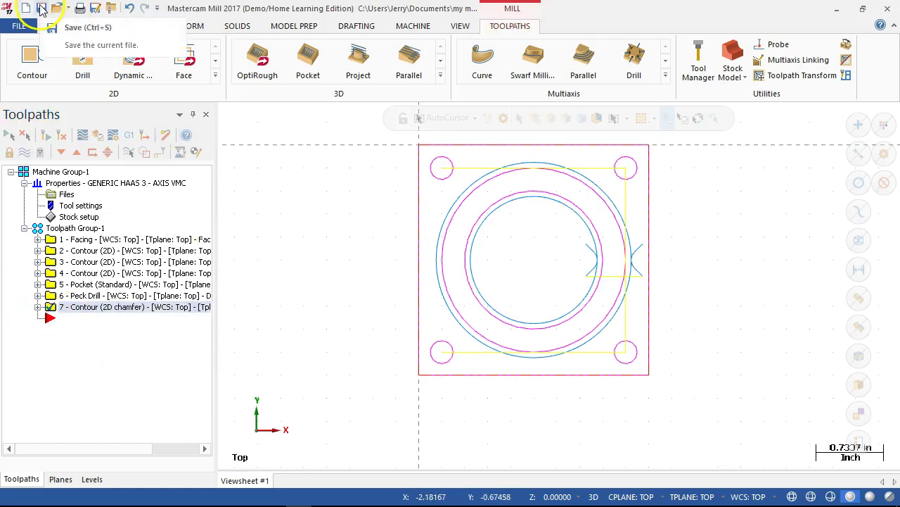
{"action": "left_click", "coordinate": [29, 456]}
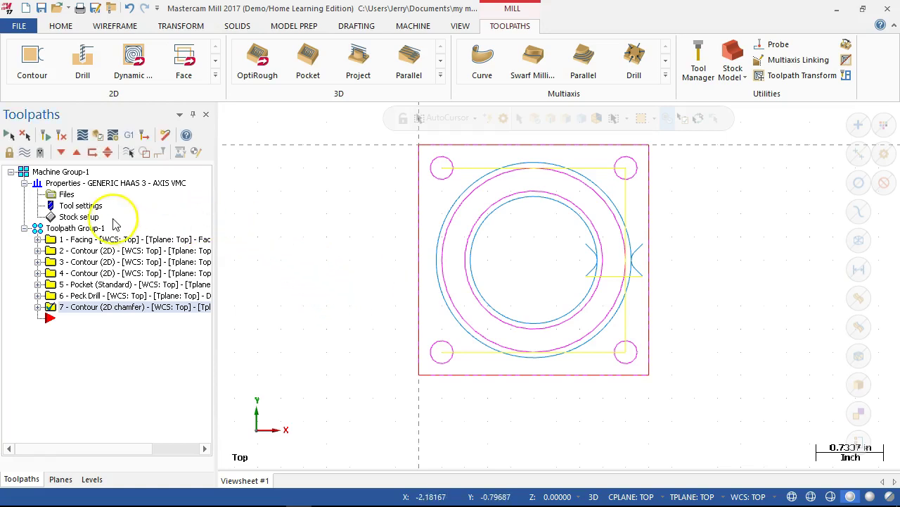
{"action": "left_click", "coordinate": [76, 230]}
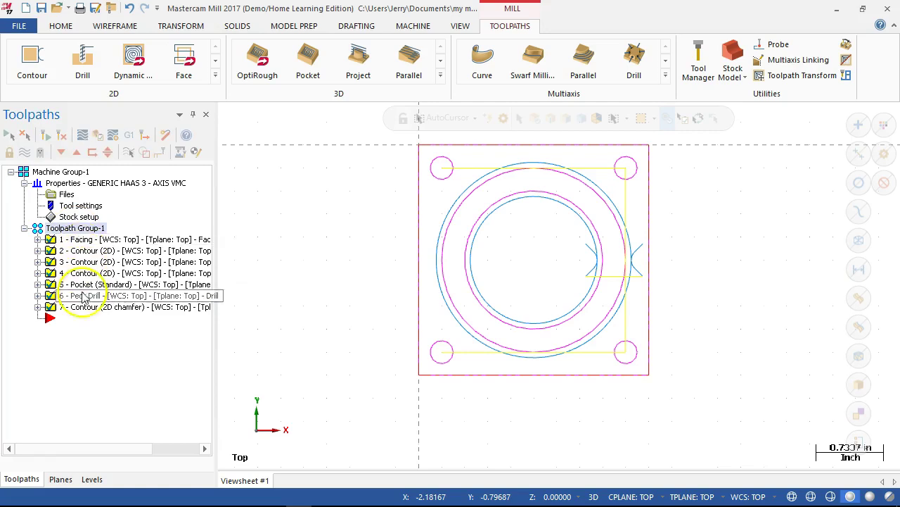
{"action": "left_click", "coordinate": [78, 315]}
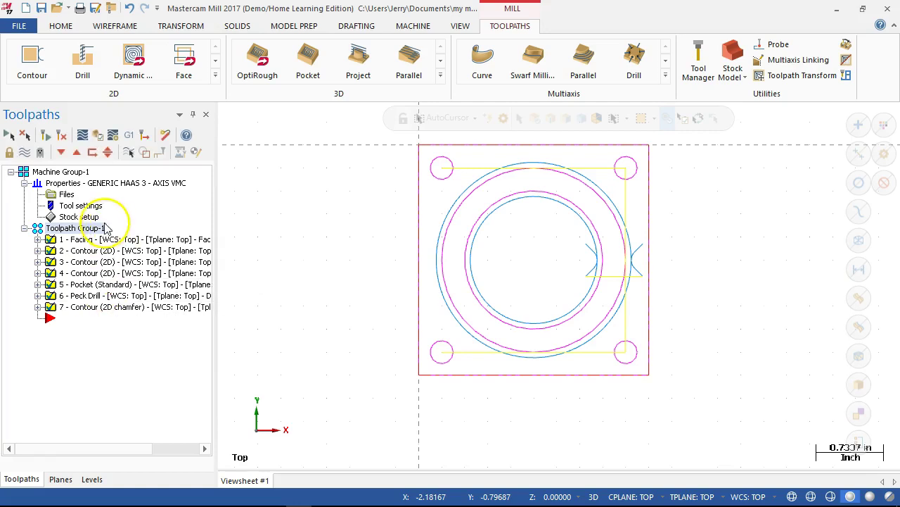
Step: Add a new toolpath group to the machine group, below the existing operations
{"action": "right_click", "coordinate": [56, 175]}
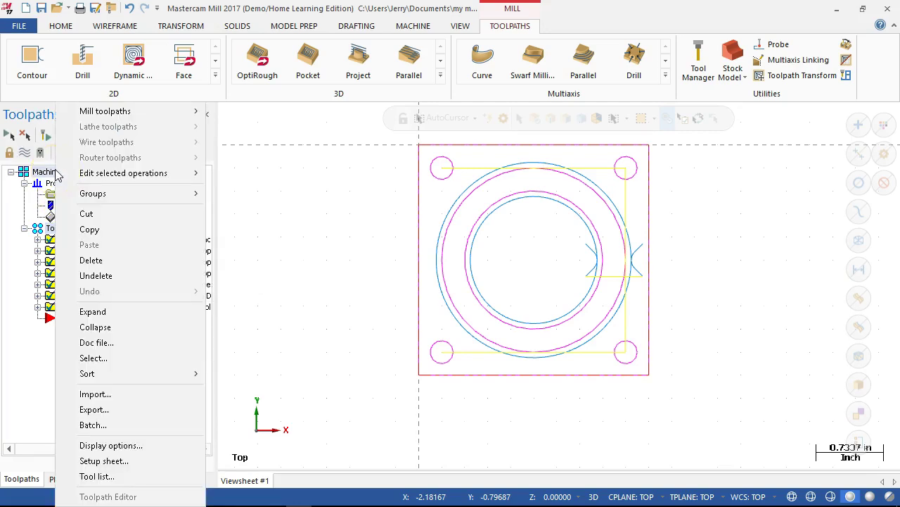
{"action": "mouse_move", "coordinate": [89, 197]}
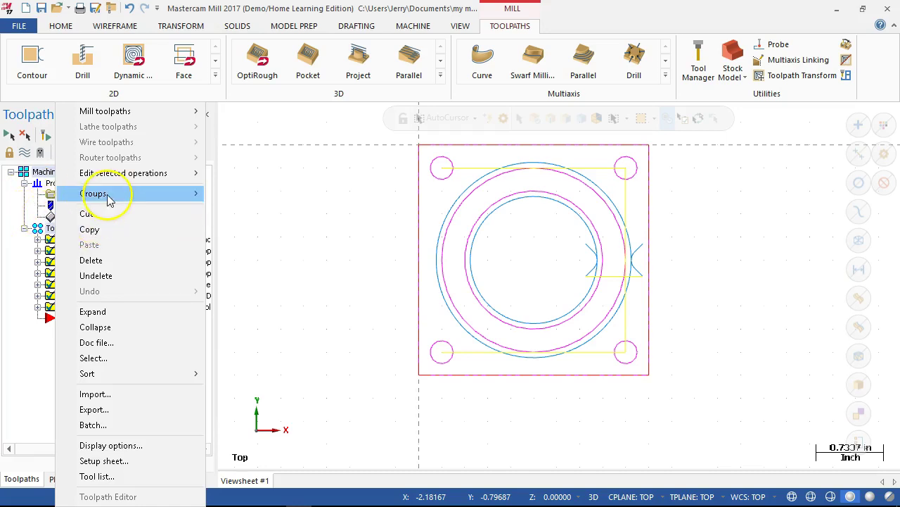
{"action": "mouse_move", "coordinate": [200, 194]}
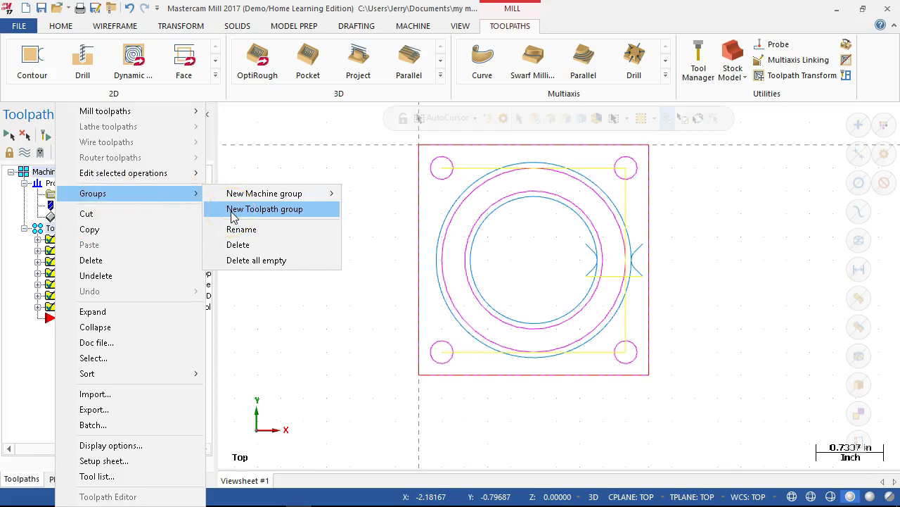
{"action": "left_click", "coordinate": [232, 209]}
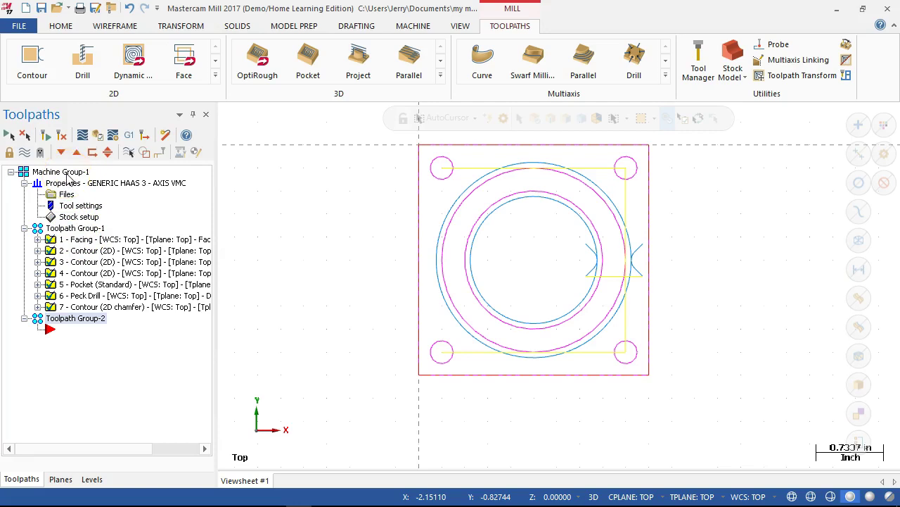
{"action": "left_click", "coordinate": [69, 331]}
{"action": "left_click", "coordinate": [81, 325]}
{"action": "left_click", "coordinate": [80, 343]}
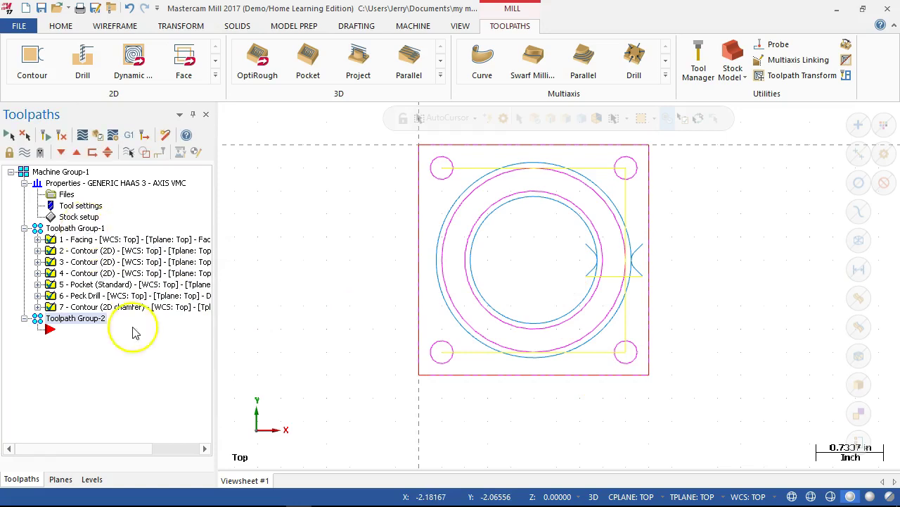
Step: Start a Face mill toolpath in the new toolpath group, using the defined stock instead of a chain
{"action": "right_click", "coordinate": [57, 331]}
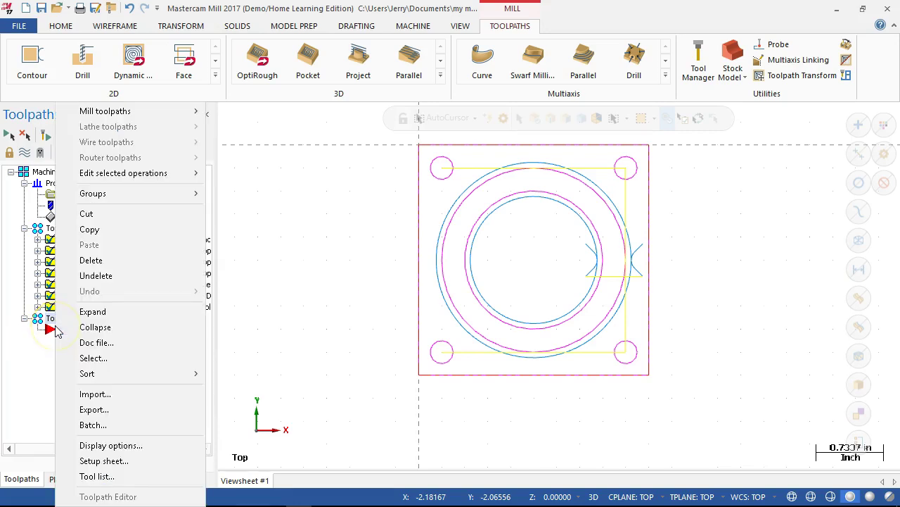
{"action": "mouse_move", "coordinate": [134, 112]}
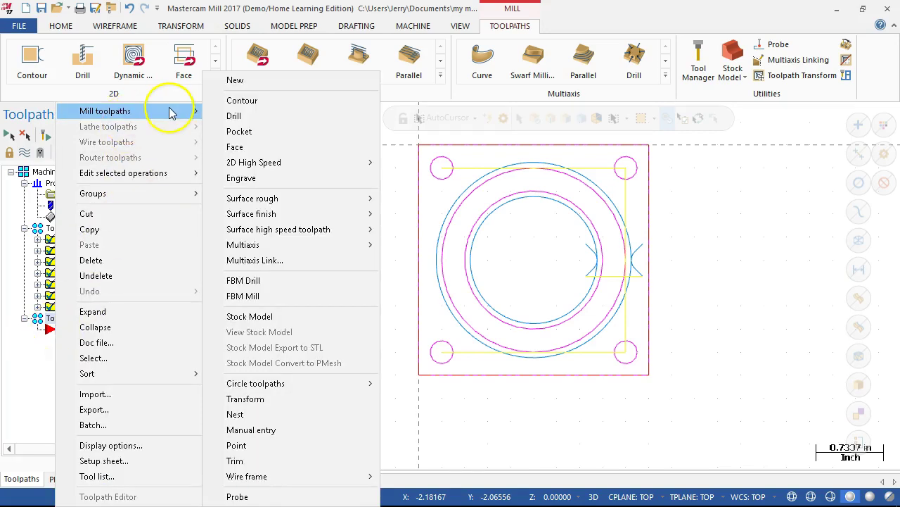
{"action": "left_click", "coordinate": [246, 152]}
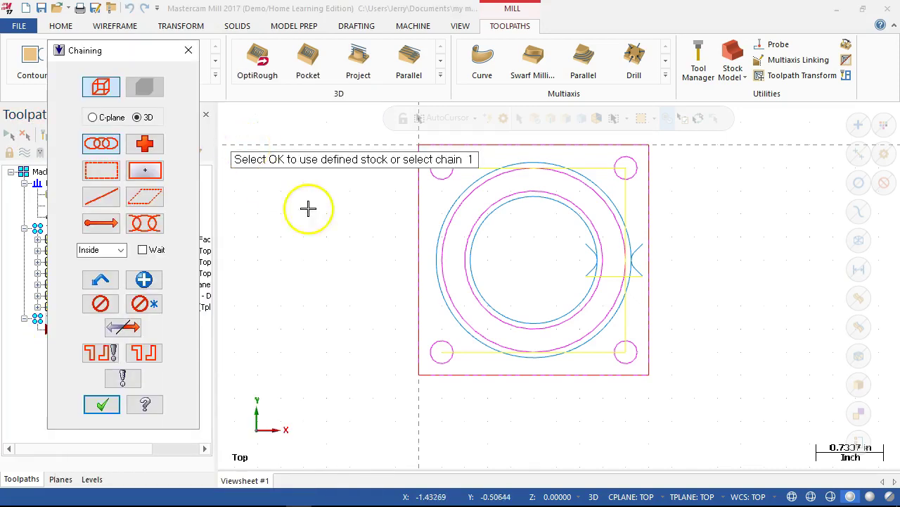
{"action": "left_click", "coordinate": [104, 407]}
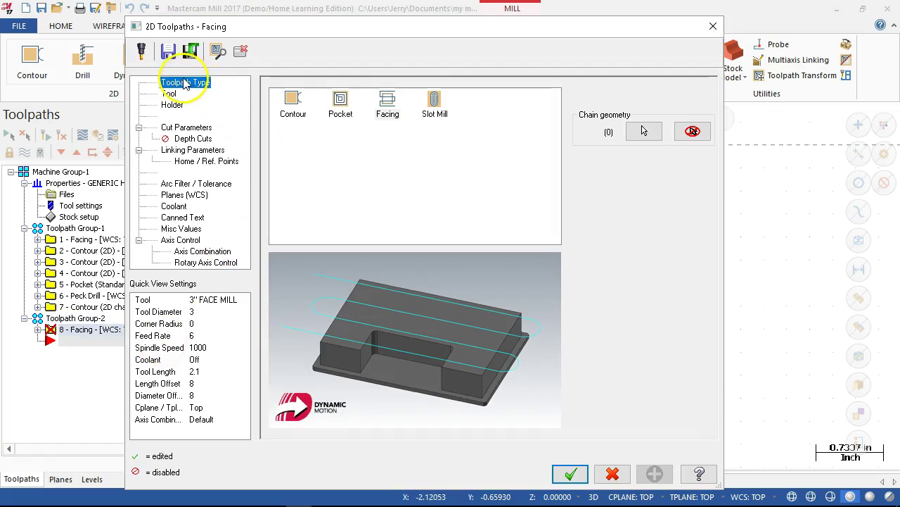
Step: Choose the 1/2 flat endmill for the facing operation and enter the comment "Face - Rough"
{"action": "left_click", "coordinate": [169, 94]}
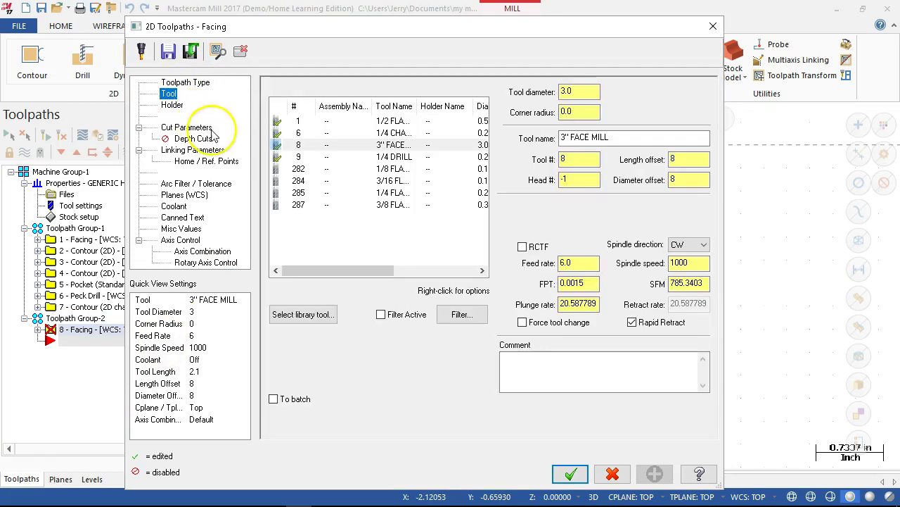
{"action": "left_click", "coordinate": [398, 124]}
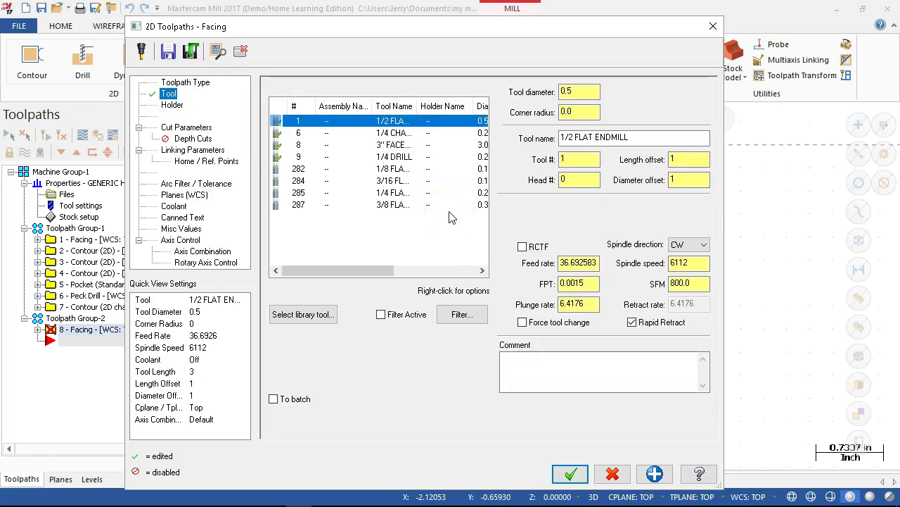
{"action": "left_click", "coordinate": [547, 364]}
{"action": "type", "text": "F"}
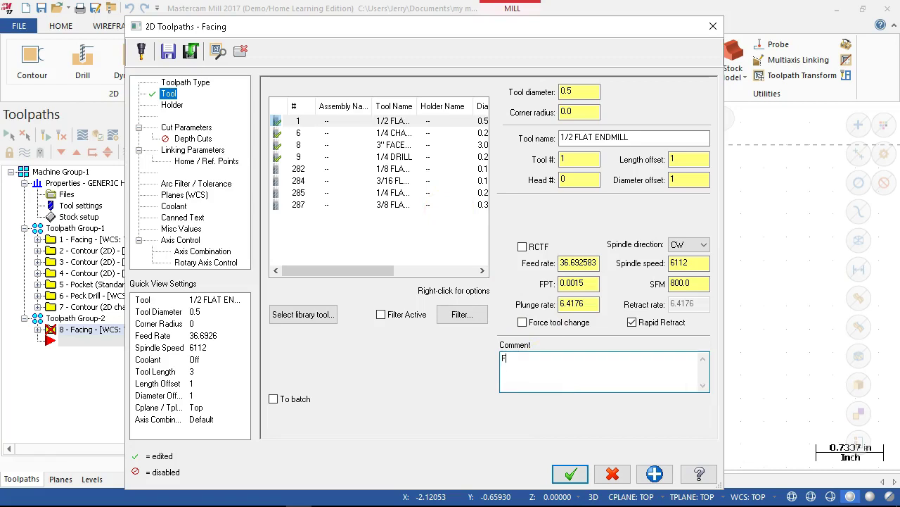
{"action": "type", "text": "ace - Rough"}
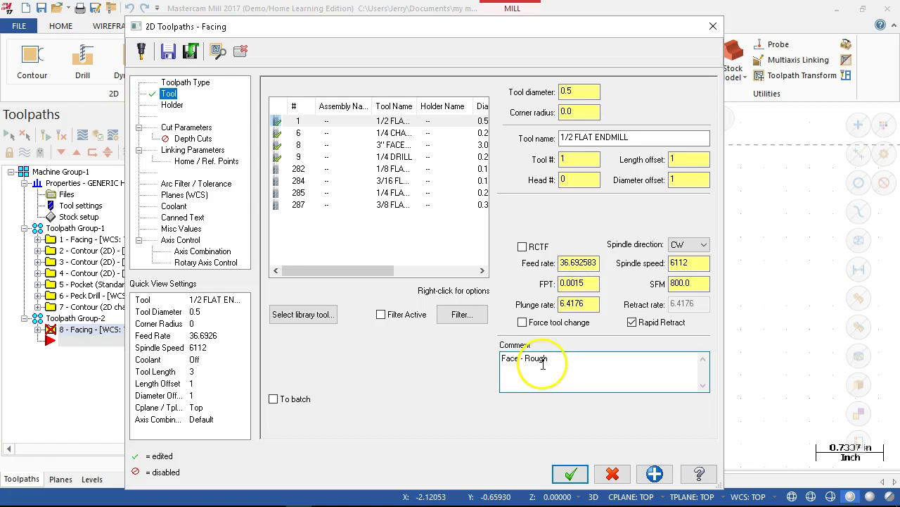
Step: Set the facing cut style to Zigzag in the cut parameters
{"action": "left_click", "coordinate": [184, 127]}
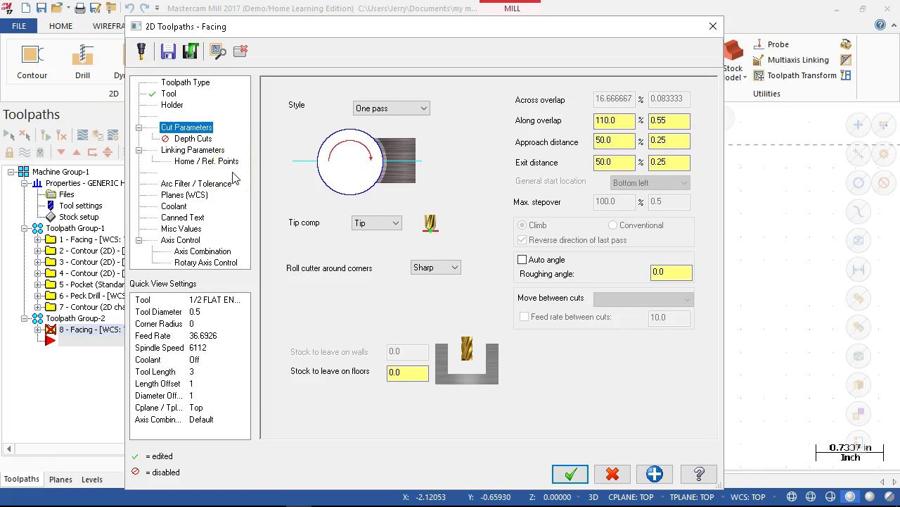
{"action": "left_click", "coordinate": [372, 109]}
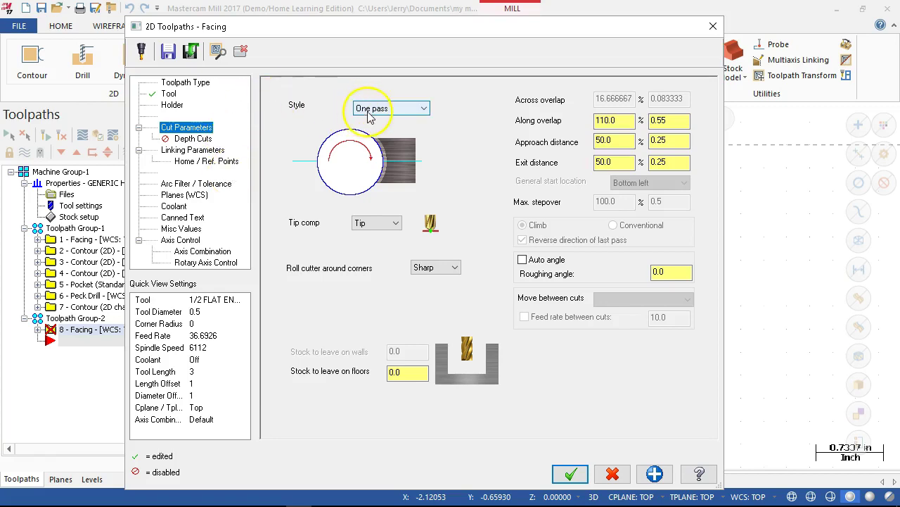
{"action": "left_click", "coordinate": [378, 131]}
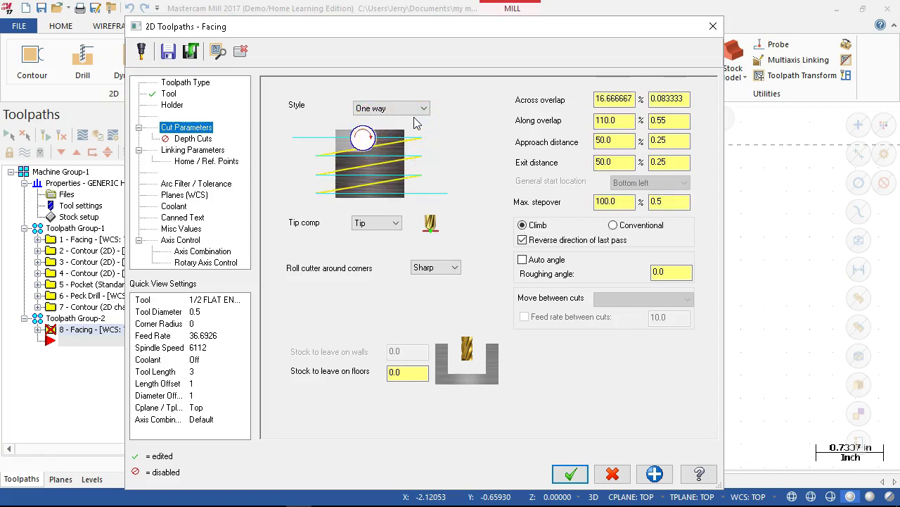
{"action": "left_click", "coordinate": [394, 109]}
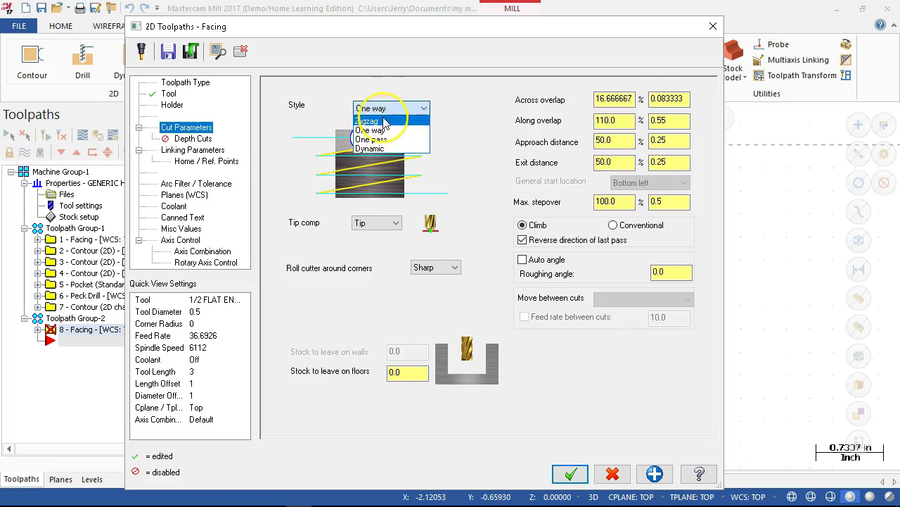
{"action": "left_click", "coordinate": [384, 122]}
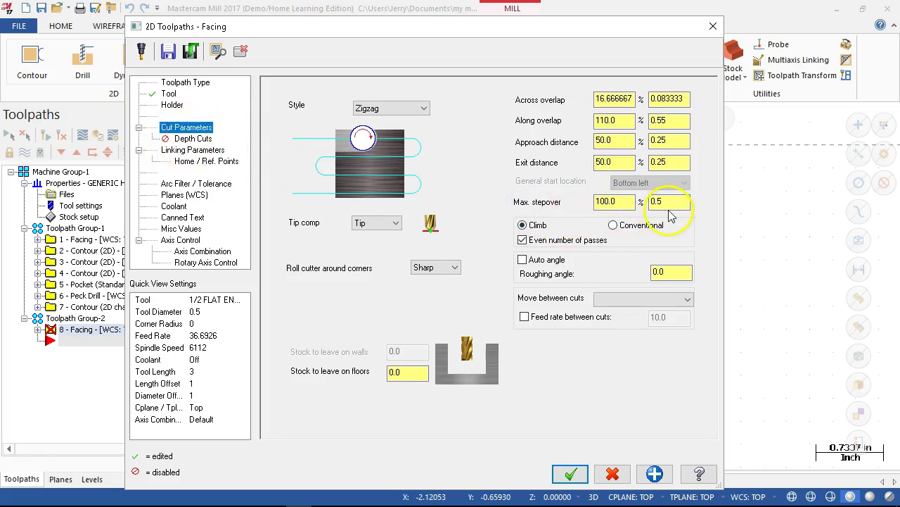
Step: Set the facing operation's stock to leave on floors to 0.015
{"action": "left_click", "coordinate": [396, 373]}
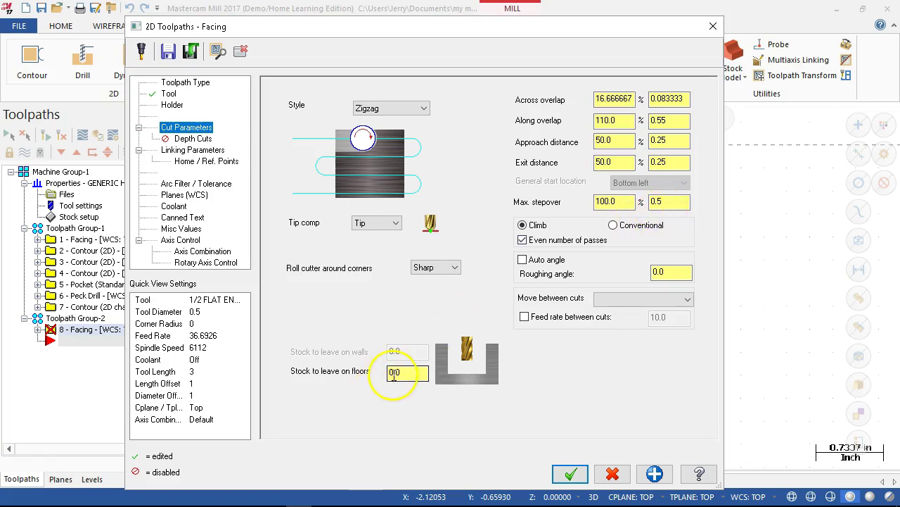
{"action": "left_click", "coordinate": [404, 372]}
{"action": "double_click", "coordinate": [398, 372]}
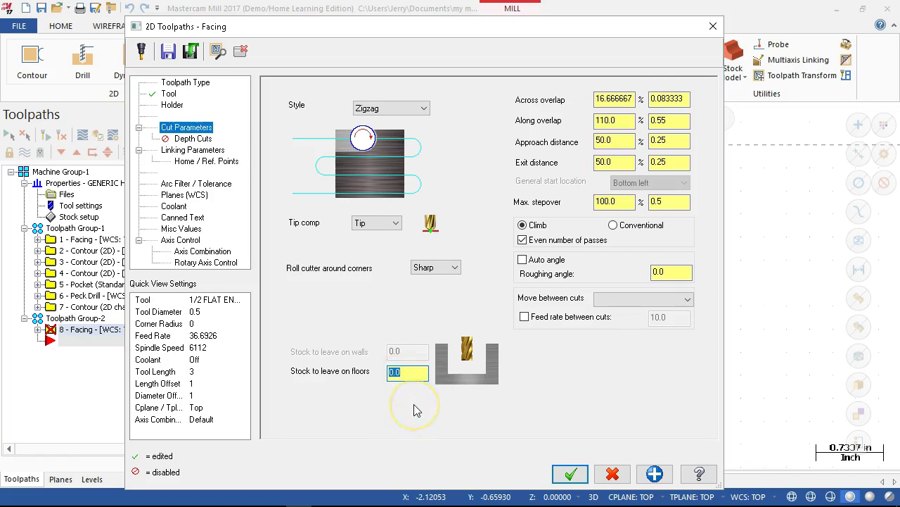
{"action": "type", "text": ".015"}
{"action": "key", "text": "Tab"}
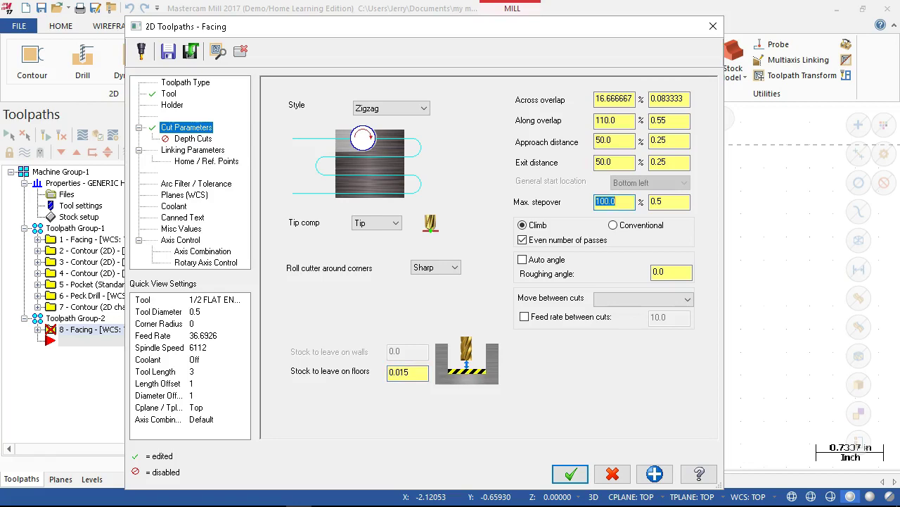